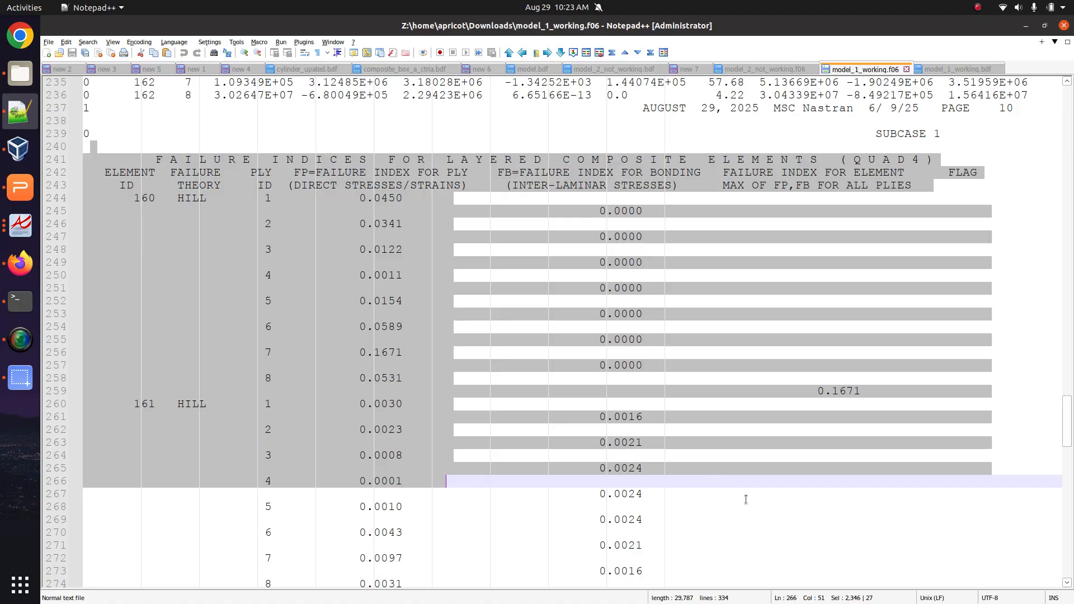
# In the Nastran quick reference guide, locate the FT failure theory entry.
pyautogui.hotkey('alt', 'Tab')
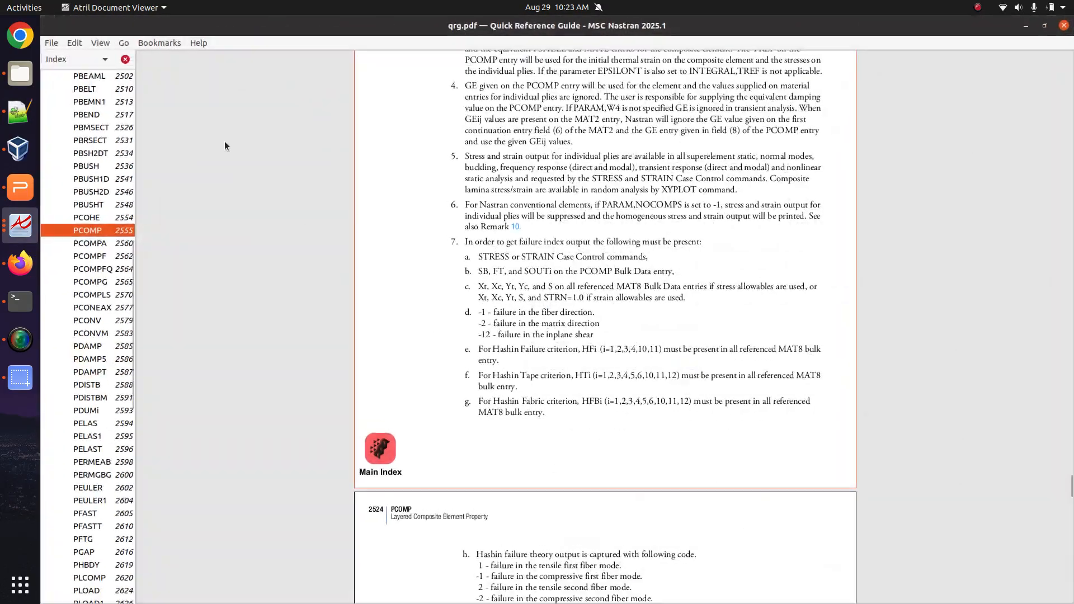
pyautogui.scroll(7, 402, 283)
pyautogui.scroll(15, 404, 286)
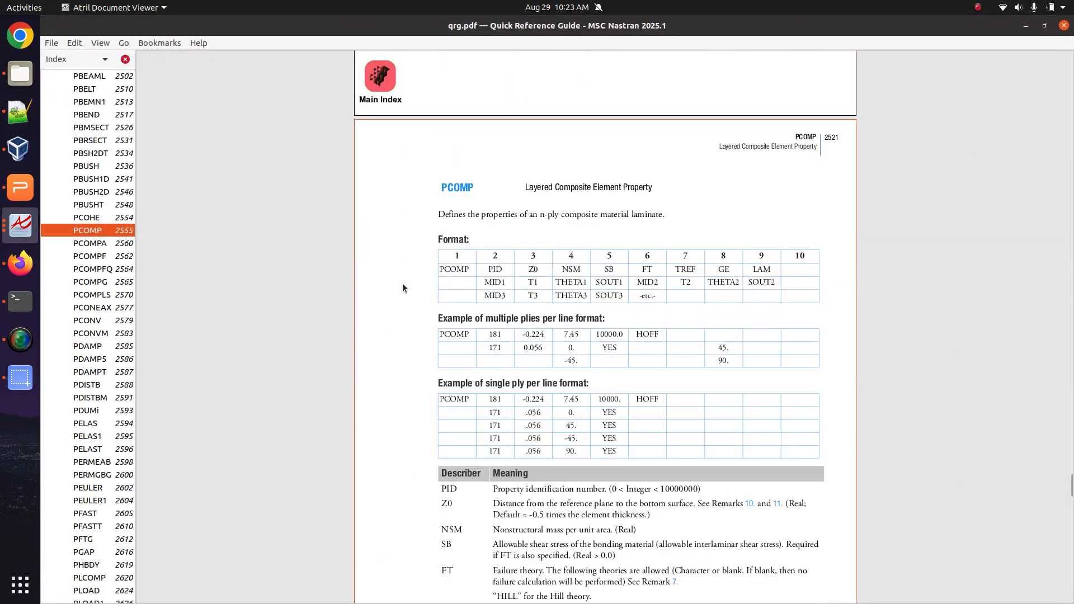
pyautogui.scroll(-3, 470, 285)
pyautogui.scroll(2, 505, 282)
pyautogui.scroll(-7, 503, 279)
pyautogui.scroll(-2, 502, 276)
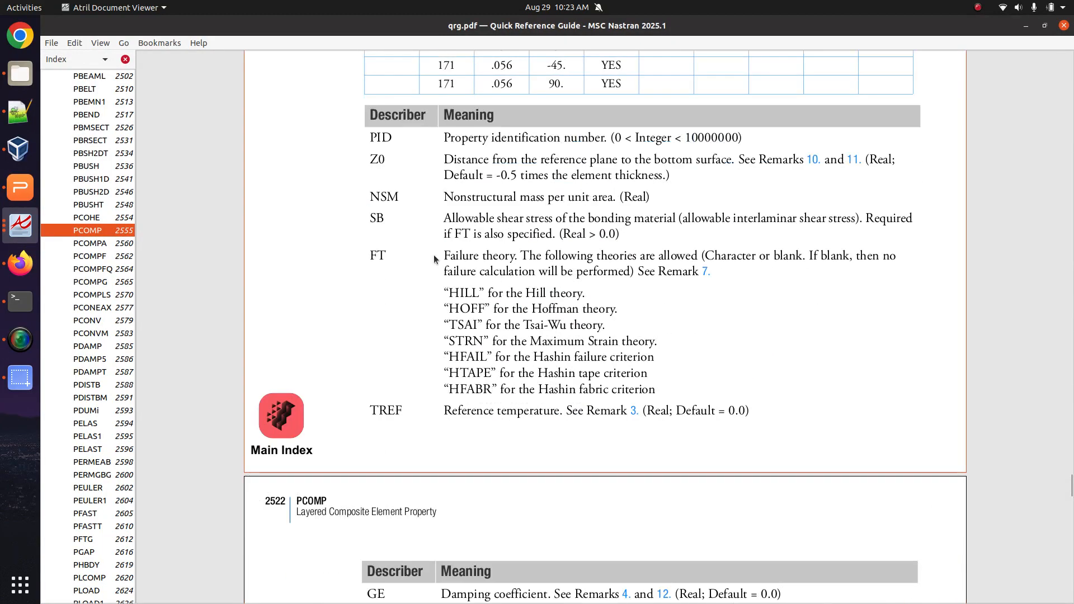
pyautogui.doubleClick(372, 257)
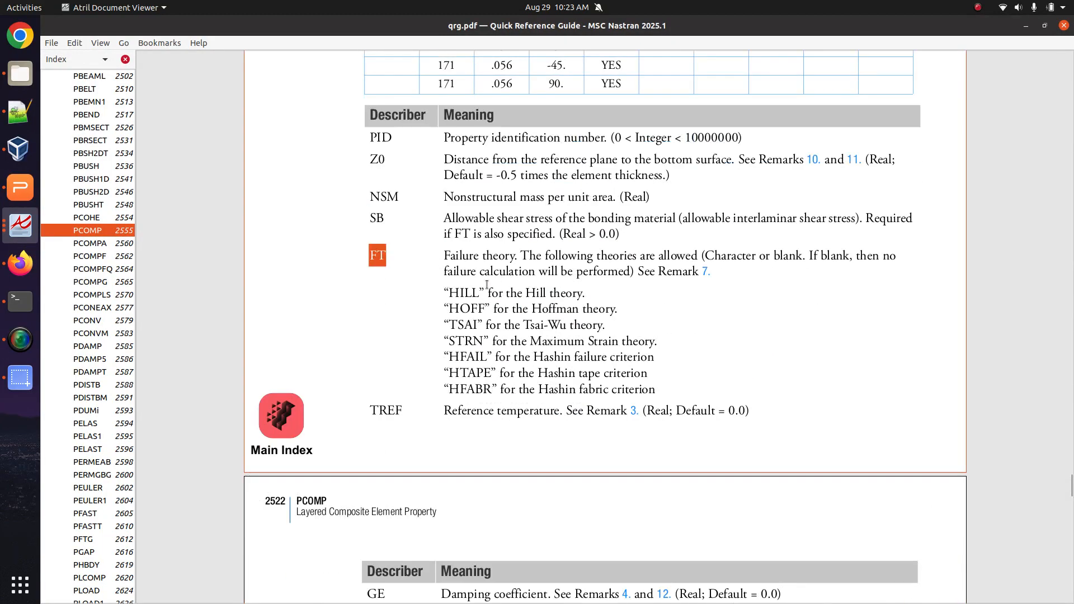
# Jump to Remark 7 on failure index output and highlight its requirements.
pyautogui.click(705, 272)
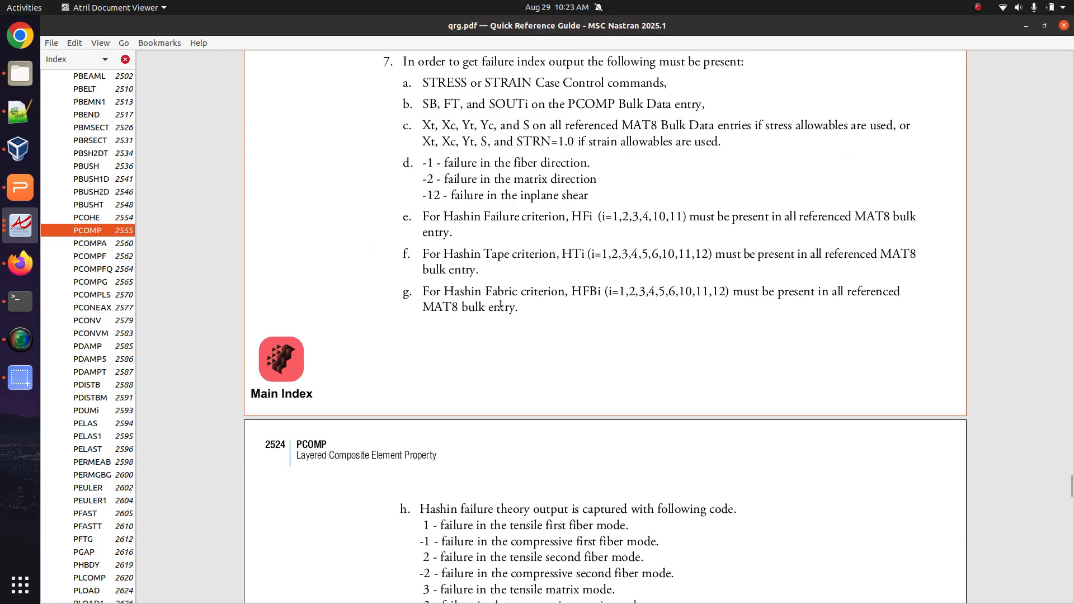
pyautogui.scroll(2, 500, 305)
pyautogui.moveTo(408, 122); pyautogui.dragTo(720, 198)
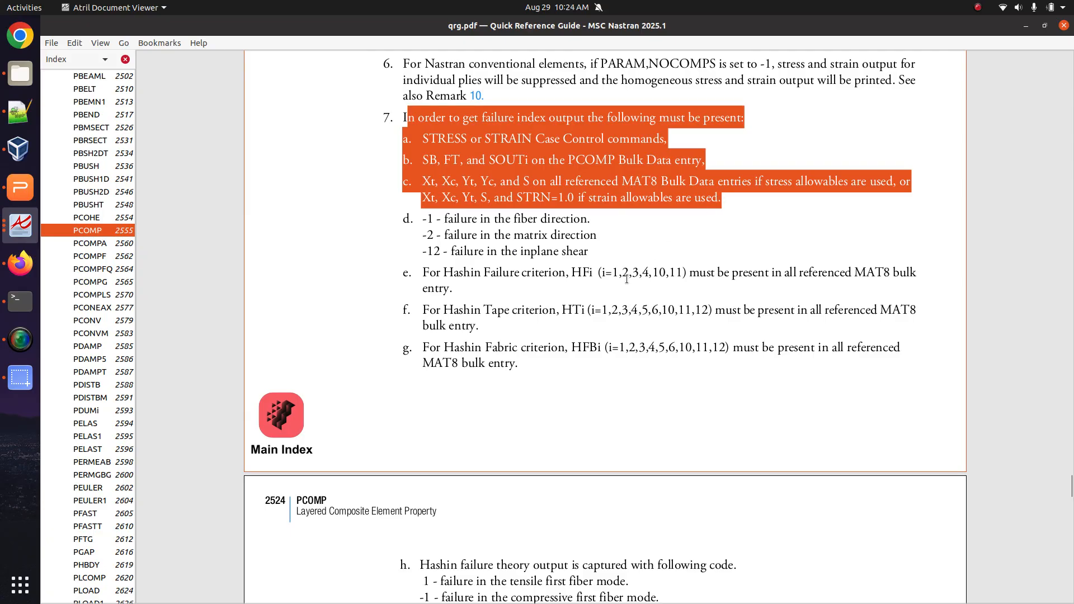
# Reread Remark 7 and re-highlight just requirements a through c.
pyautogui.scroll(1, 626, 279)
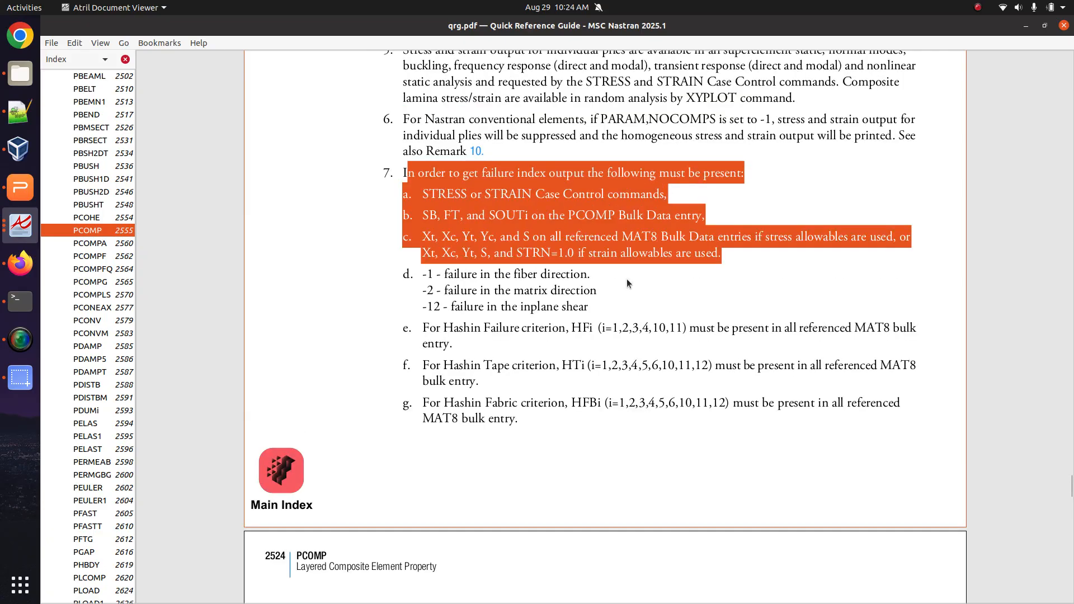
pyautogui.scroll(2, 627, 279)
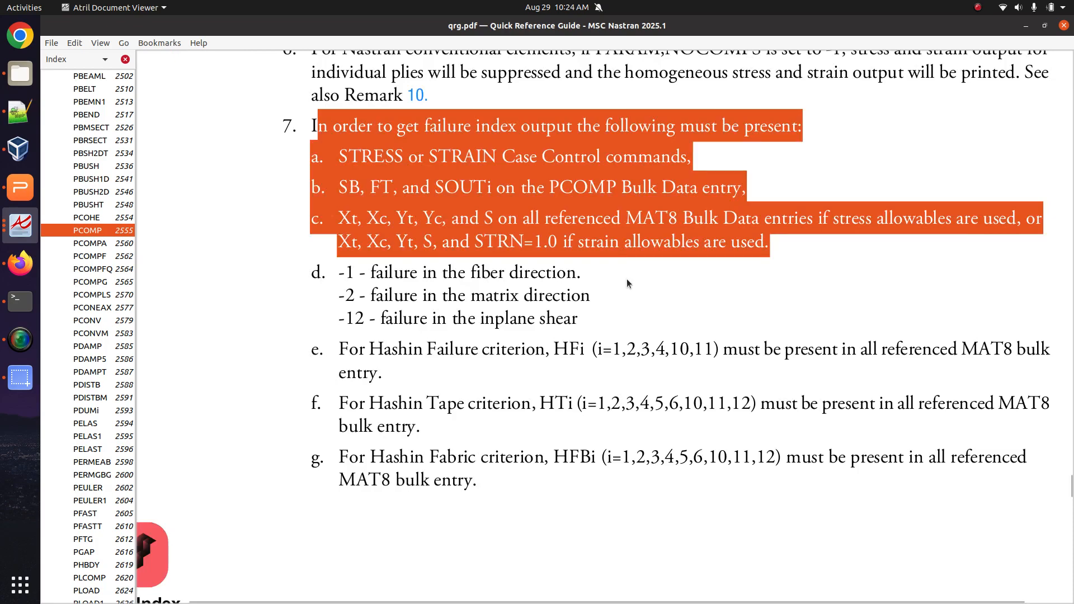
pyautogui.scroll(-2, 626, 278)
pyautogui.scroll(5, 627, 278)
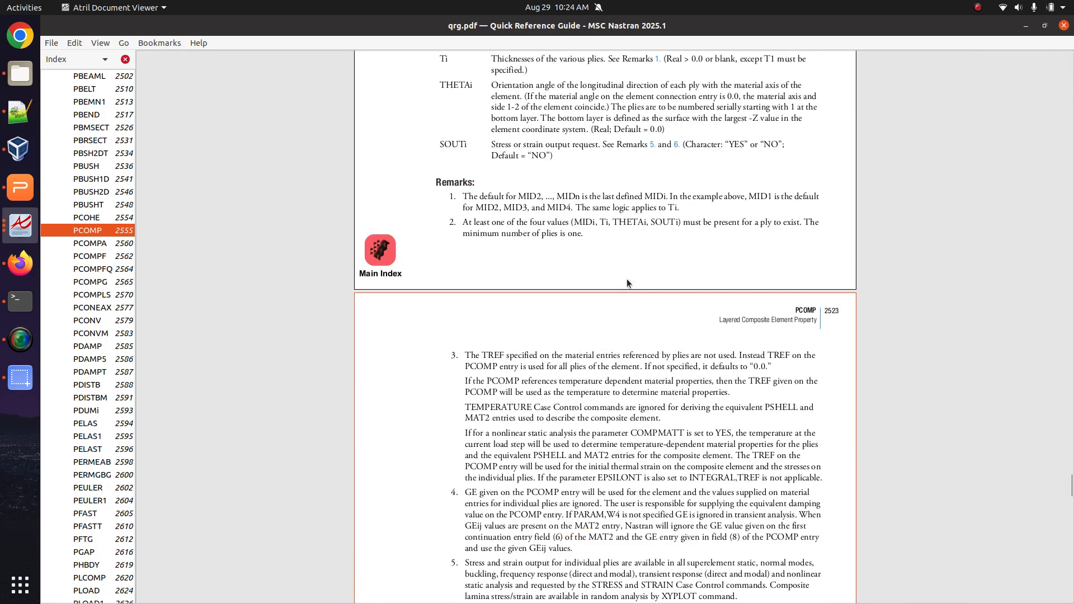
pyautogui.scroll(-1, 626, 279)
pyautogui.scroll(8, 627, 278)
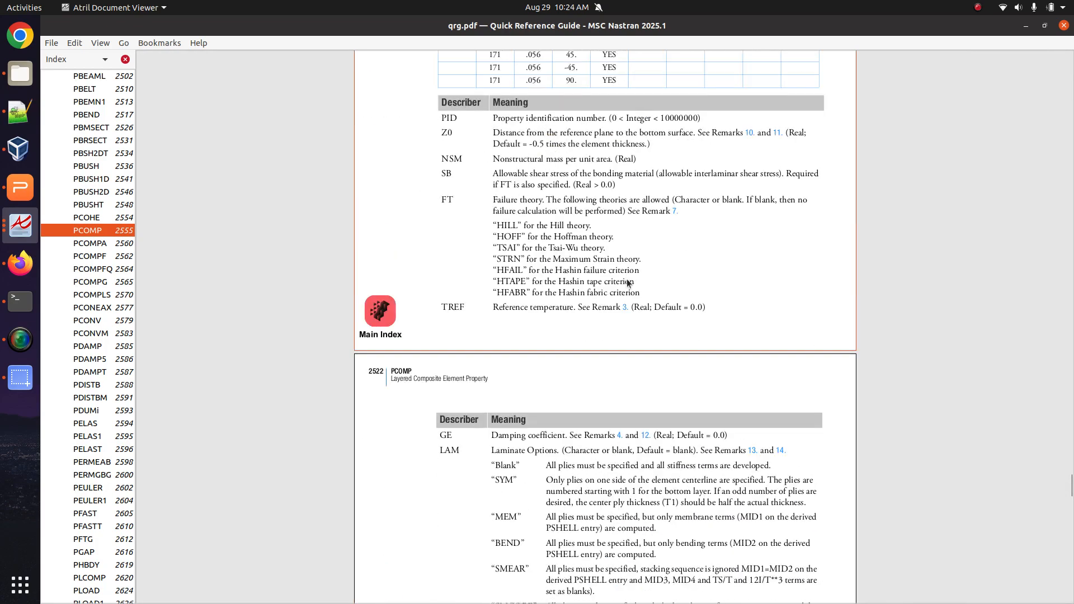
pyautogui.scroll(2, 627, 279)
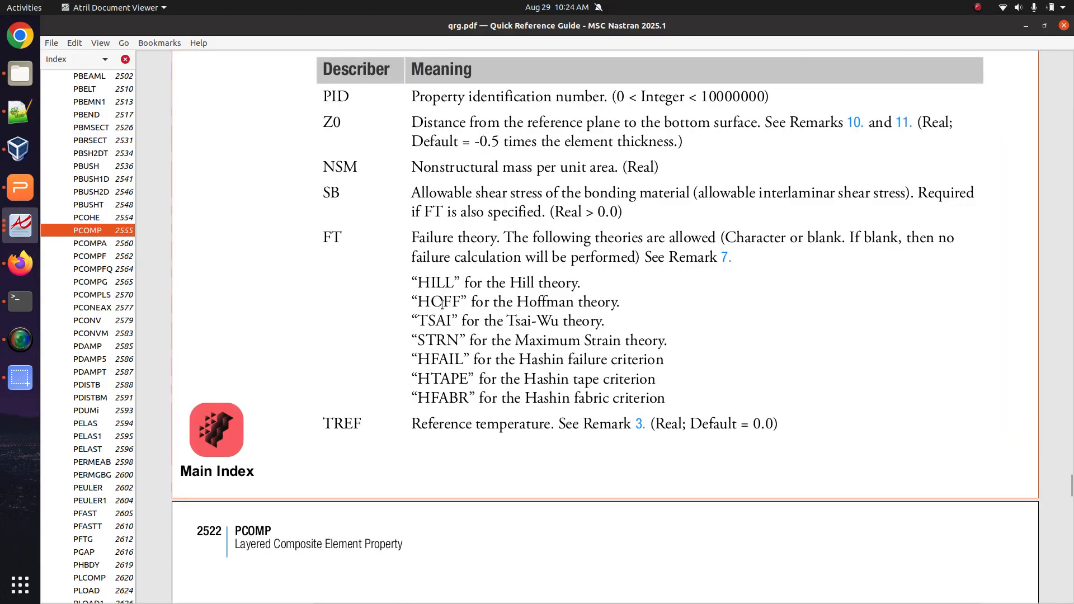
pyautogui.scroll(-15, 444, 324)
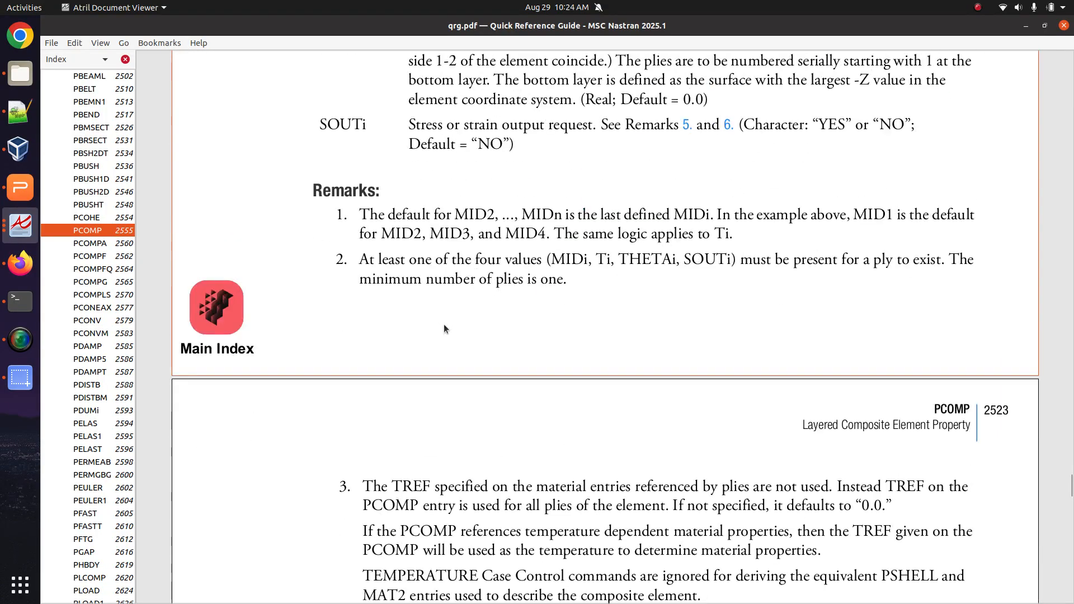
pyautogui.scroll(-3, 444, 324)
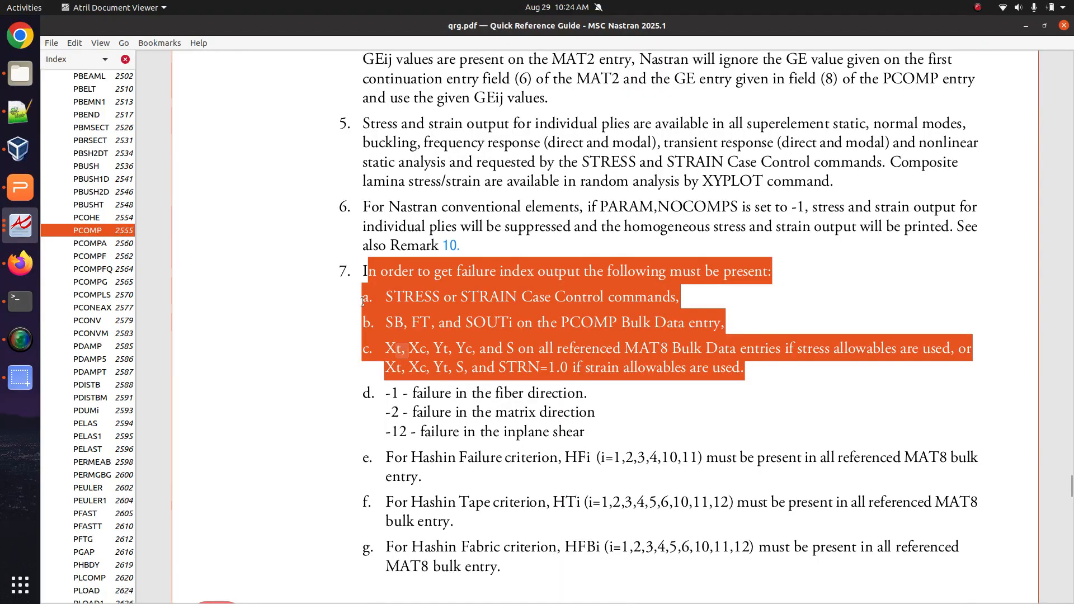
pyautogui.click(369, 317)
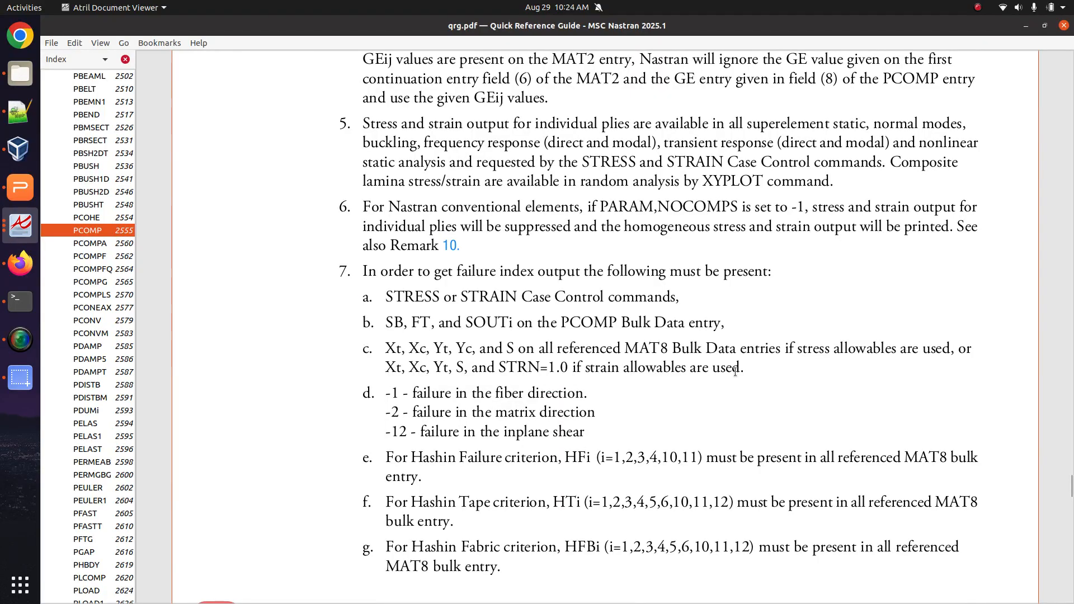
pyautogui.moveTo(743, 373); pyautogui.dragTo(352, 302)
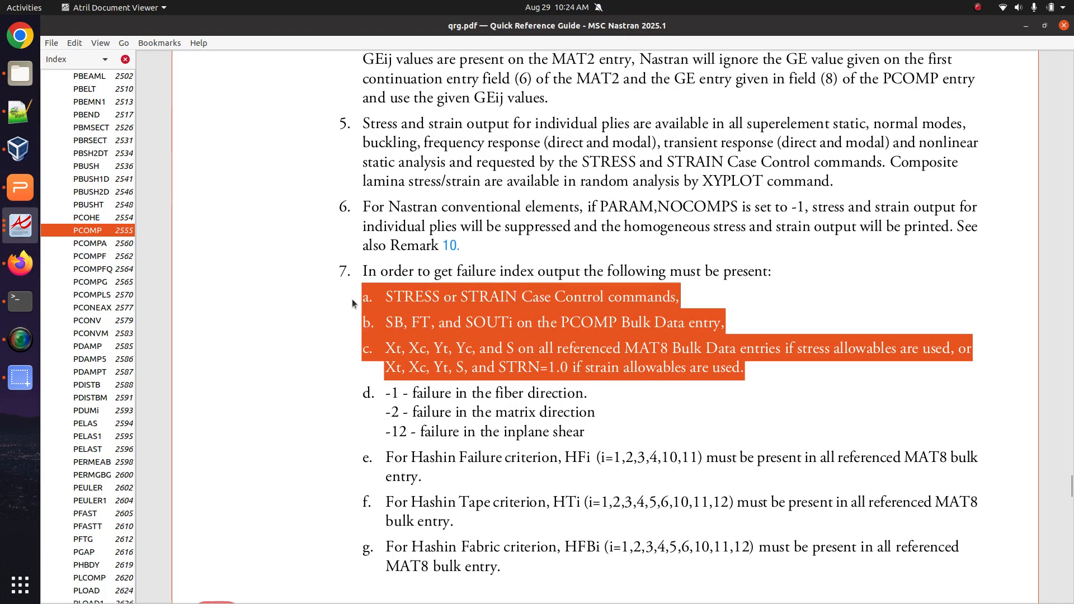
# Move from model_1_working.f06 to model_2_not_working.f06 and look through its messages.
pyautogui.click(20, 112)
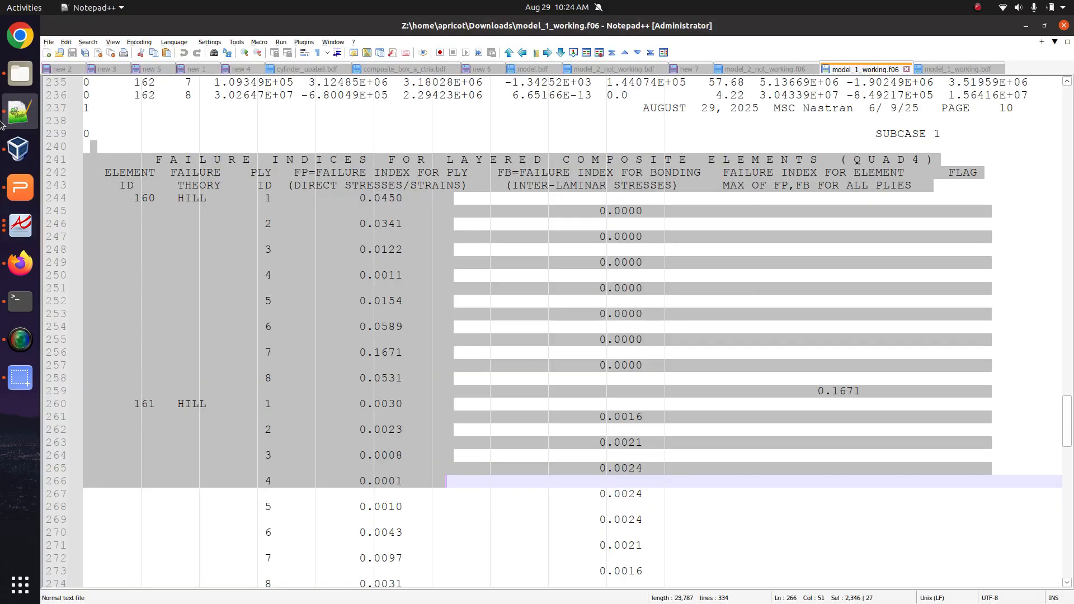
pyautogui.click(751, 69)
pyautogui.scroll(-5, 578, 337)
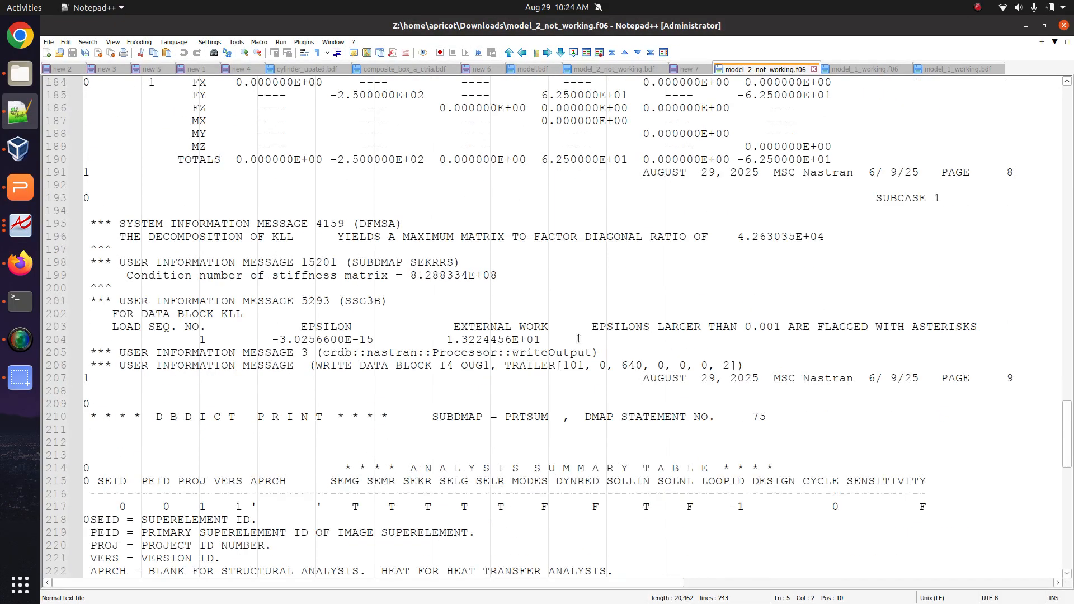
pyautogui.scroll(20, 579, 335)
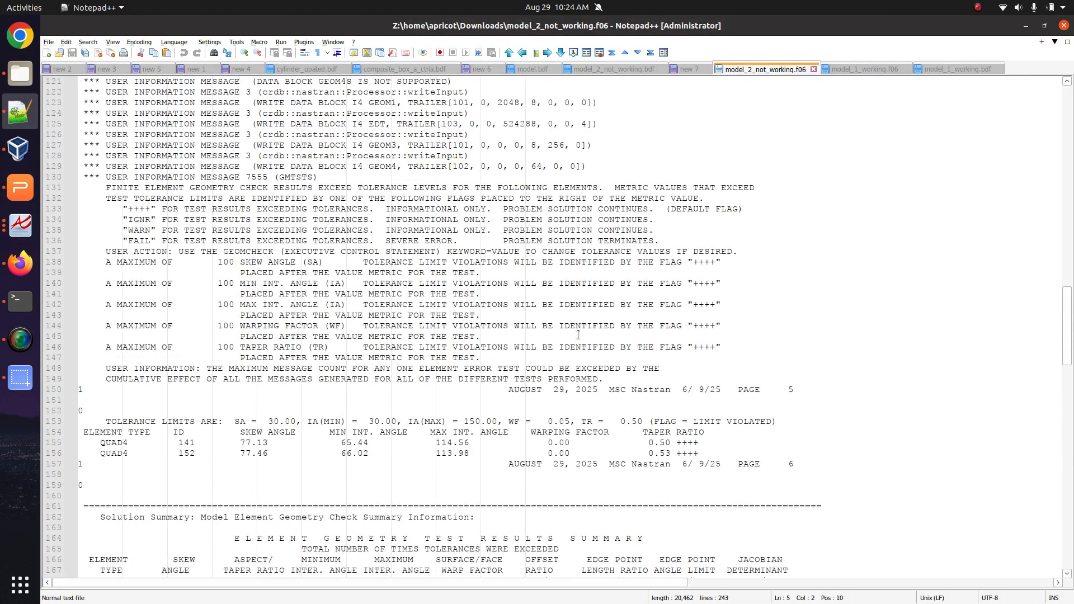
pyautogui.scroll(-20, 578, 330)
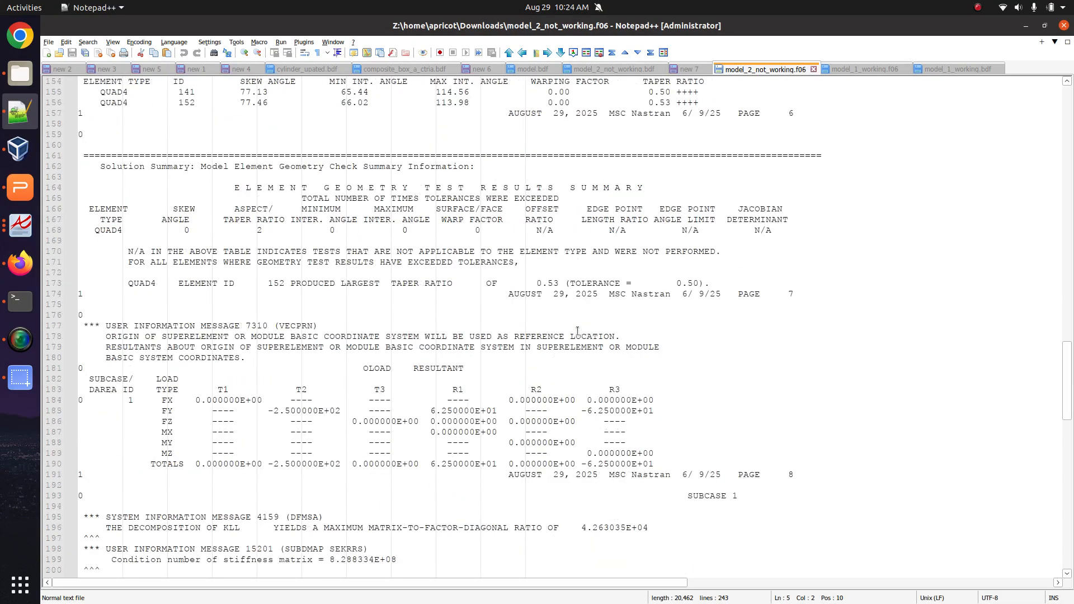
pyautogui.scroll(-4, 577, 330)
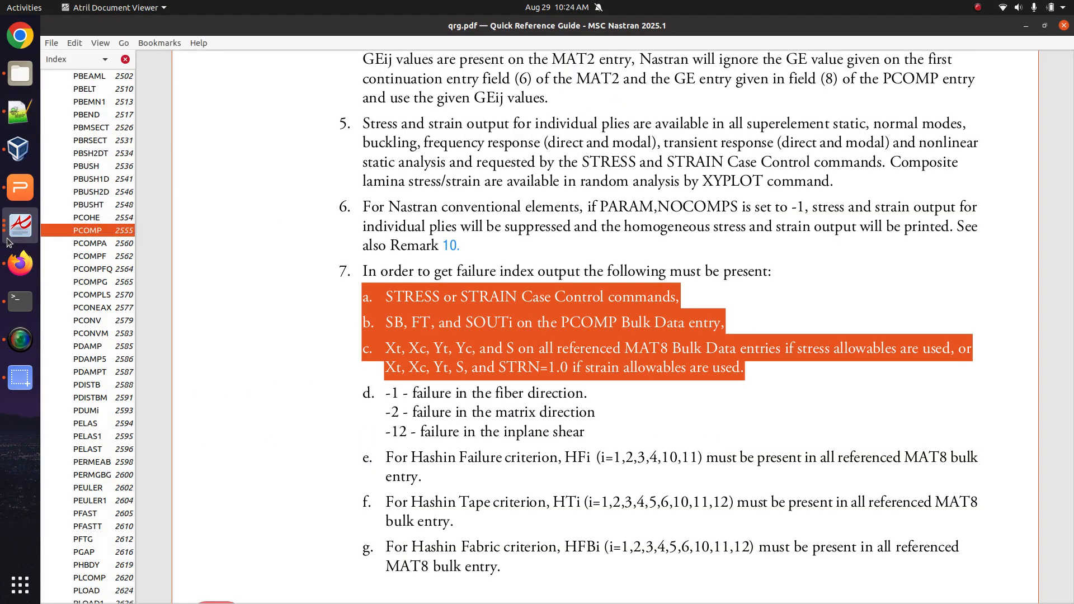
# Highlight Remark 7's STRESS or STRAIN, PCOMP SOUTi and MAT8 allowables requirements in the guide.
pyautogui.click(20, 225)
pyautogui.click(424, 290)
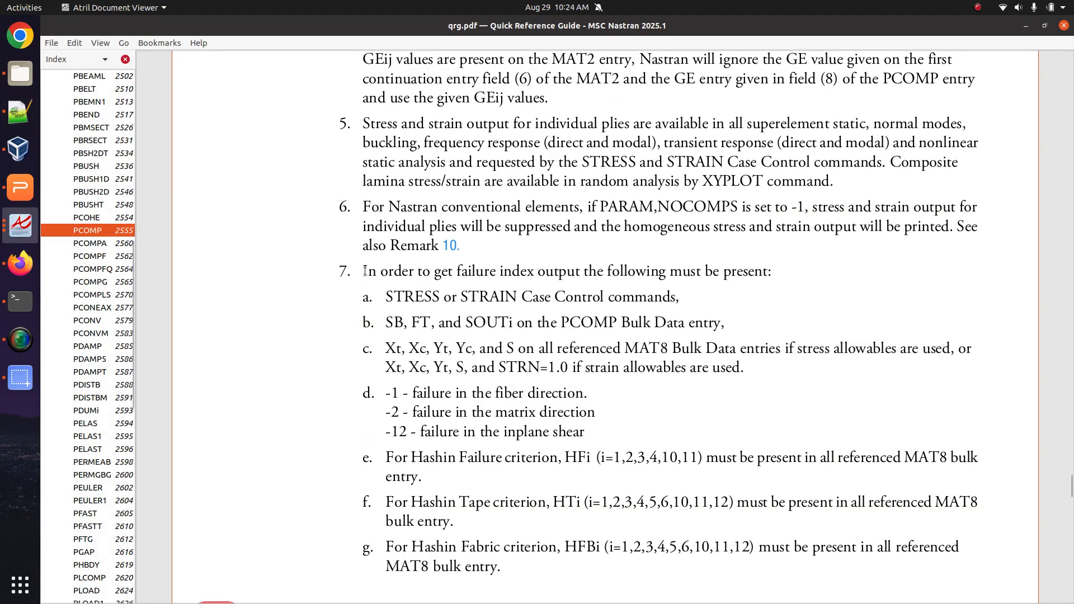
pyautogui.moveTo(365, 271); pyautogui.dragTo(798, 280)
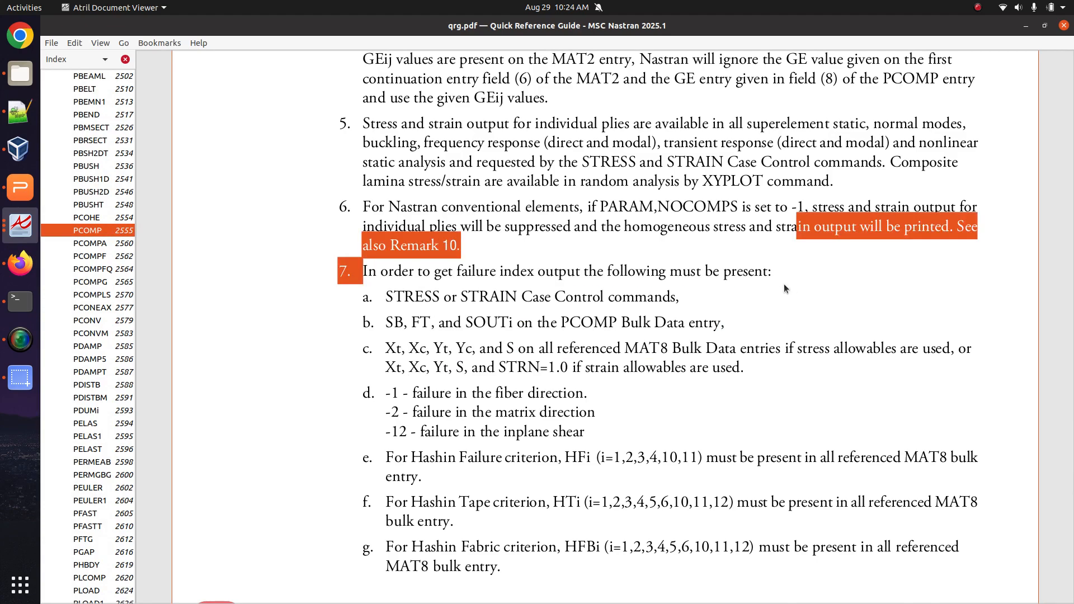
pyautogui.moveTo(386, 299); pyautogui.dragTo(565, 304)
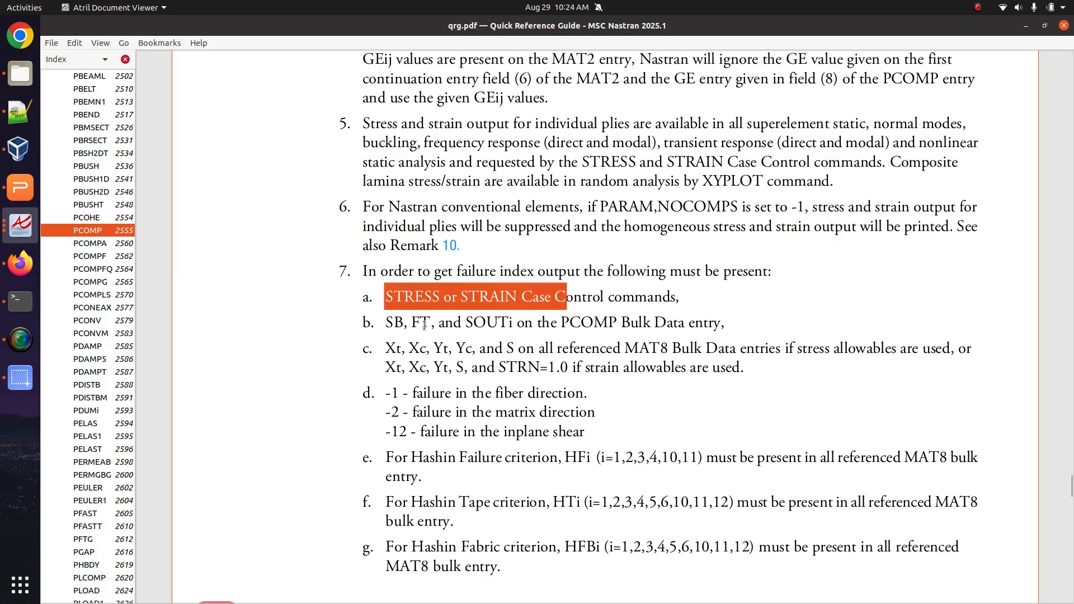
pyautogui.moveTo(385, 323); pyautogui.dragTo(509, 322)
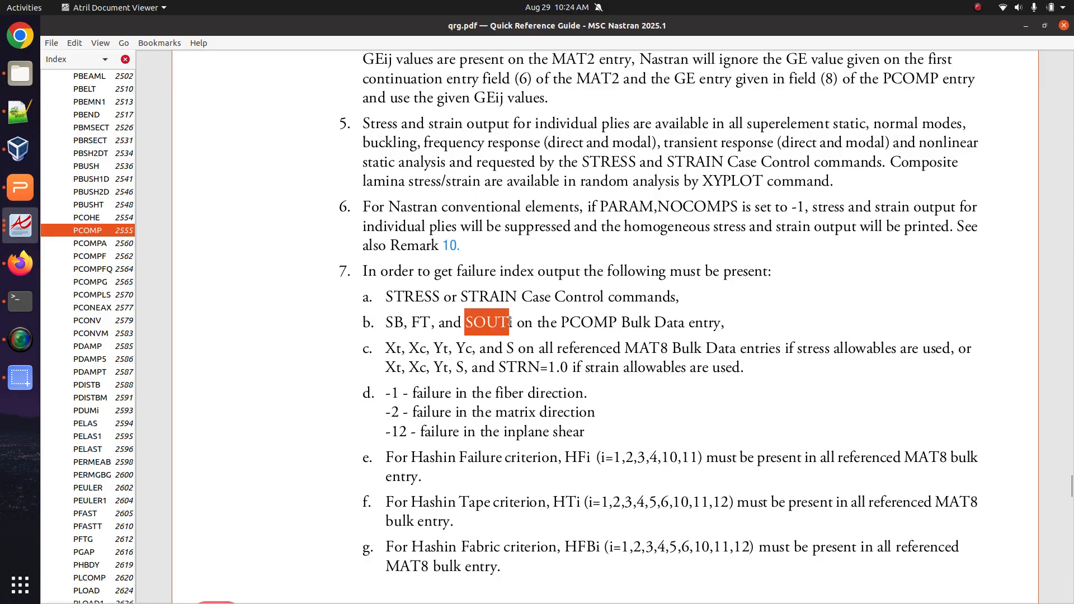
pyautogui.moveTo(388, 349); pyautogui.dragTo(737, 375)
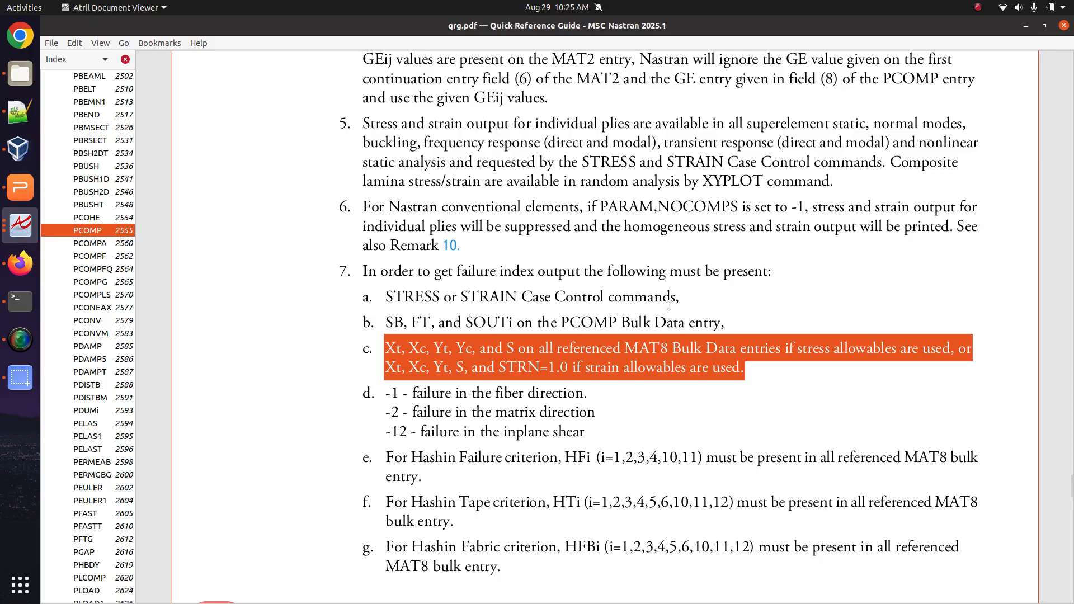
# Open model_2_not_working.bdf from Downloads in Notepad++.
pyautogui.click(20, 73)
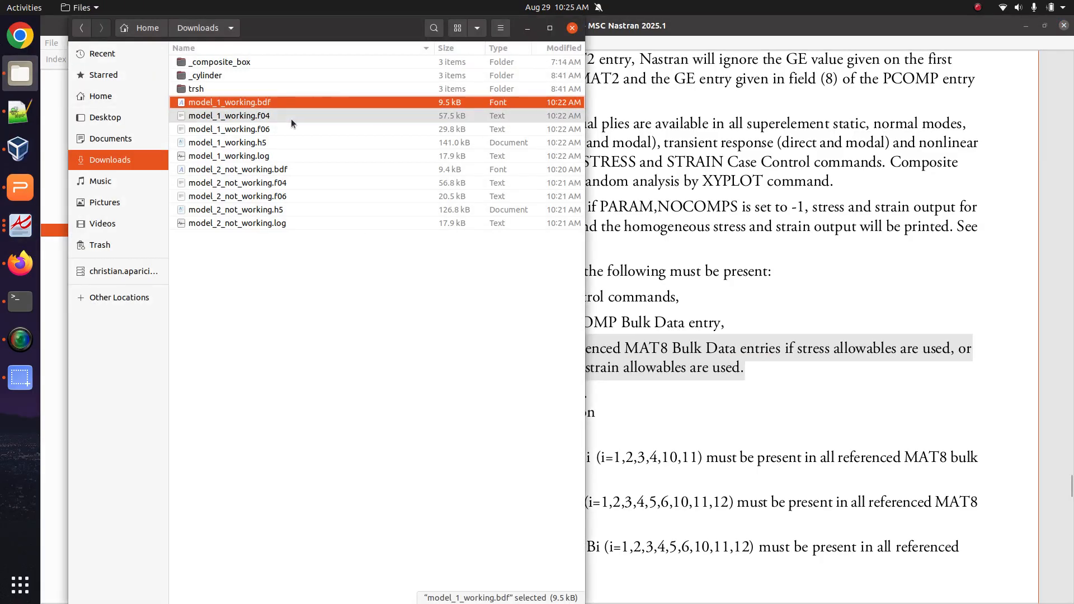
pyautogui.rightClick(278, 169)
pyautogui.click(290, 176)
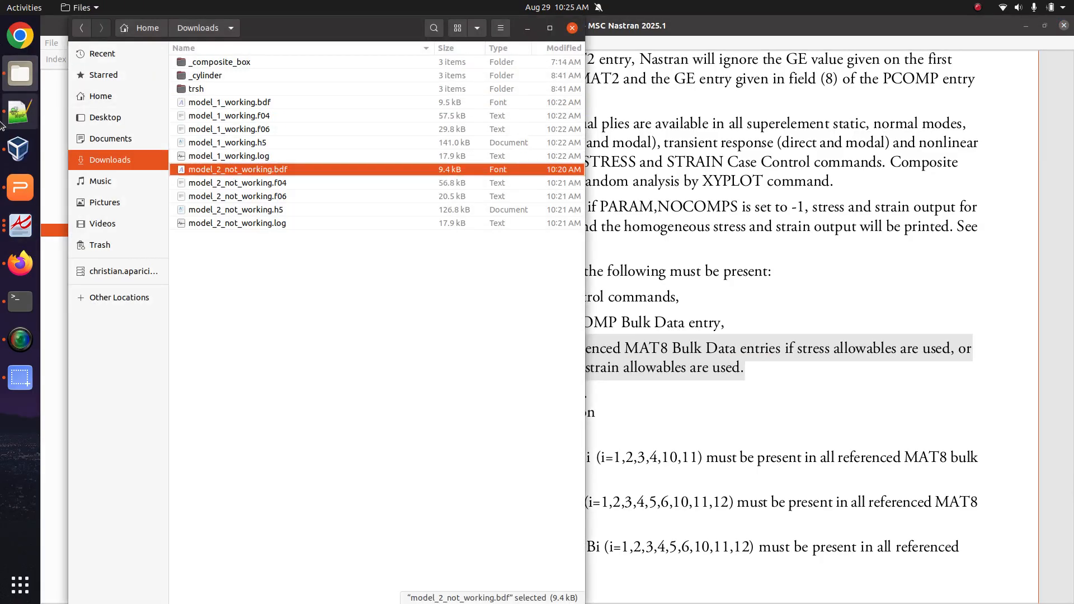
pyautogui.click(580, 197)
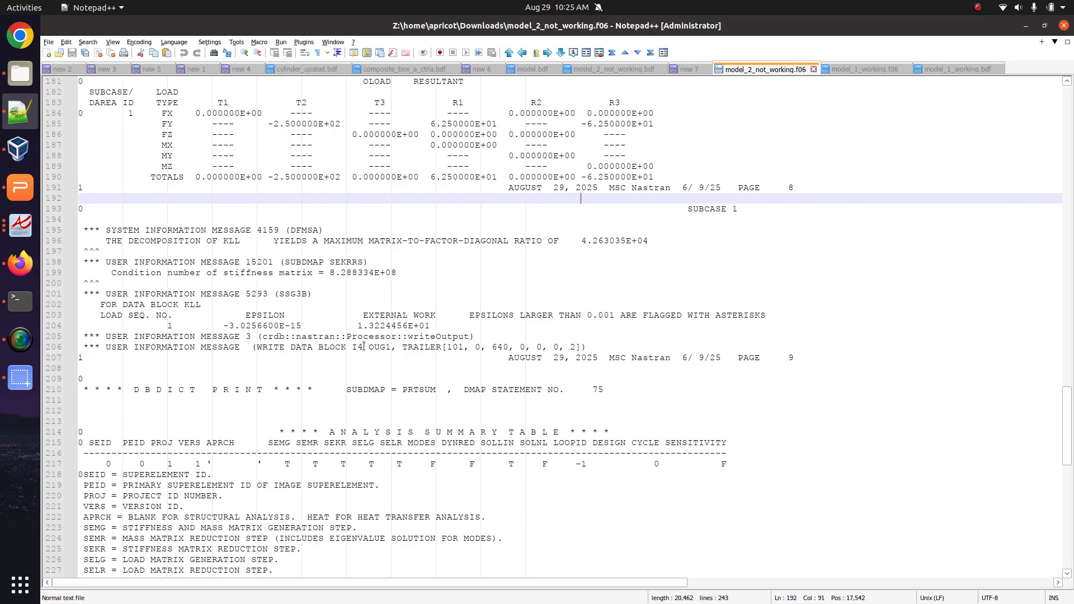
# Inspect the MAT8 through PCOMP entries of model_2_not_working.bdf, then bring back the SOL 200 viewer.
pyautogui.scroll(6, 363, 345)
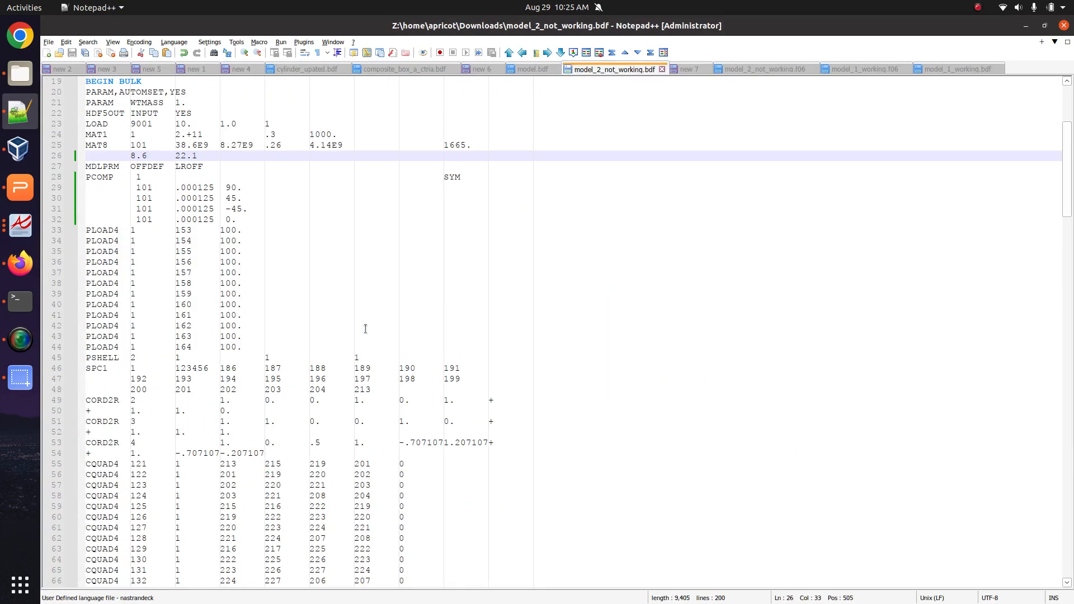
pyautogui.scroll(6, 365, 329)
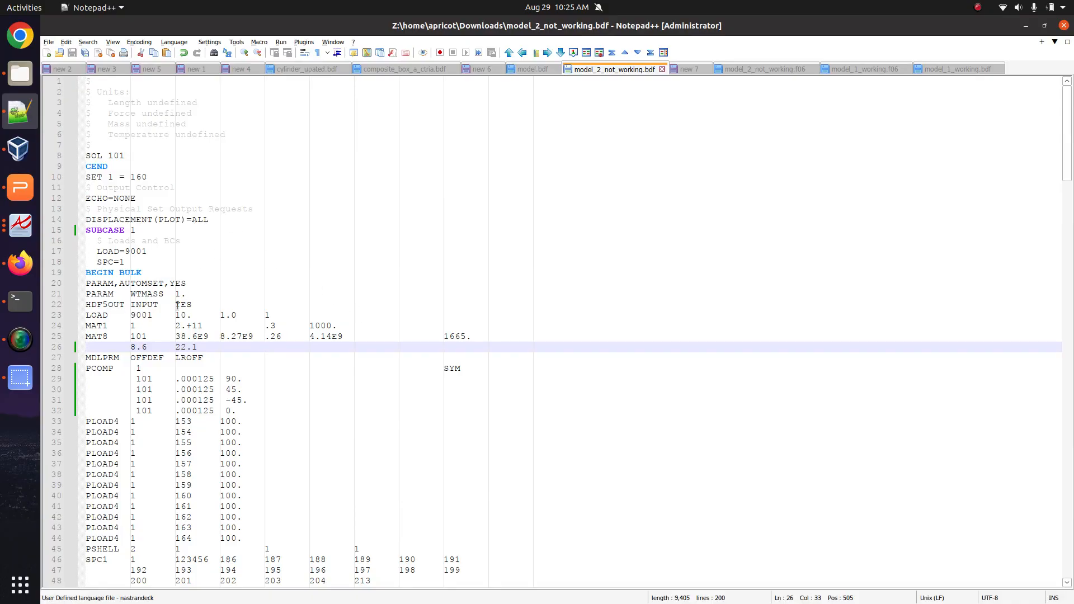
pyautogui.moveTo(236, 410); pyautogui.dragTo(50, 340)
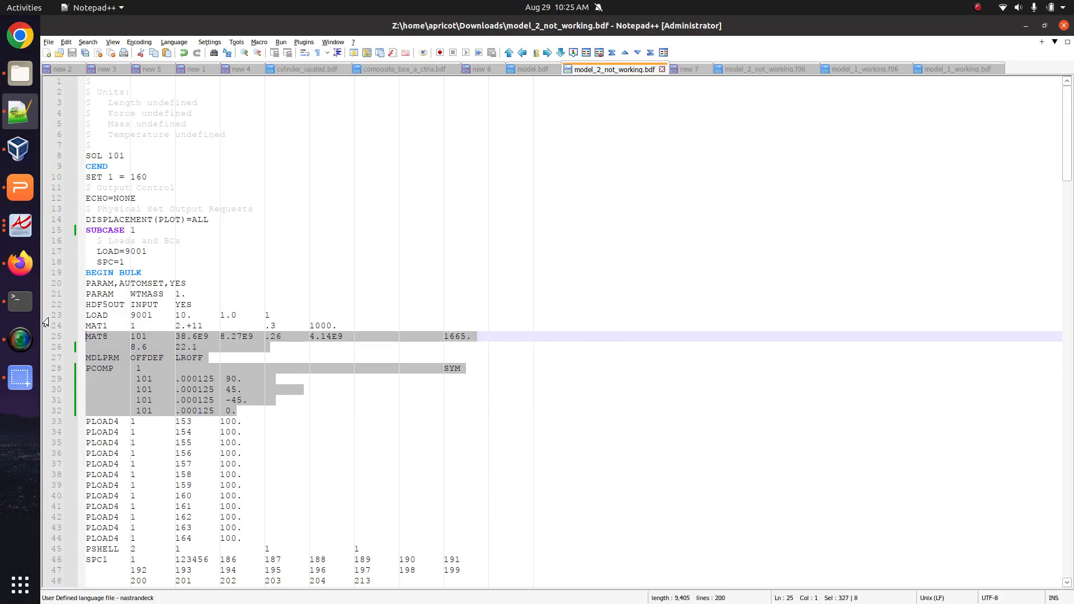
pyautogui.click(192, 274)
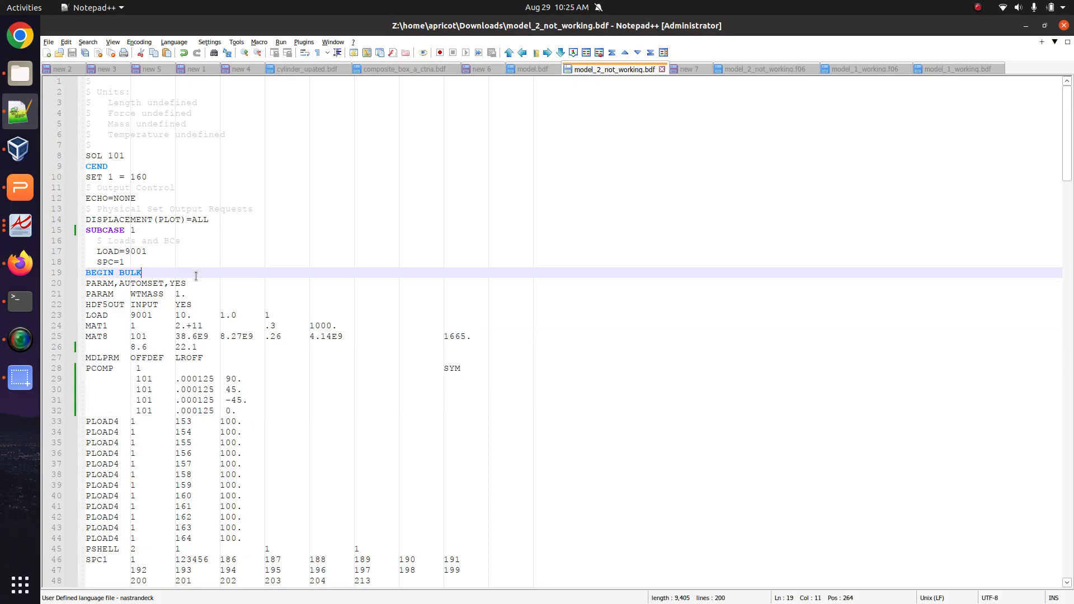
pyautogui.click(20, 225)
pyautogui.click(16, 256)
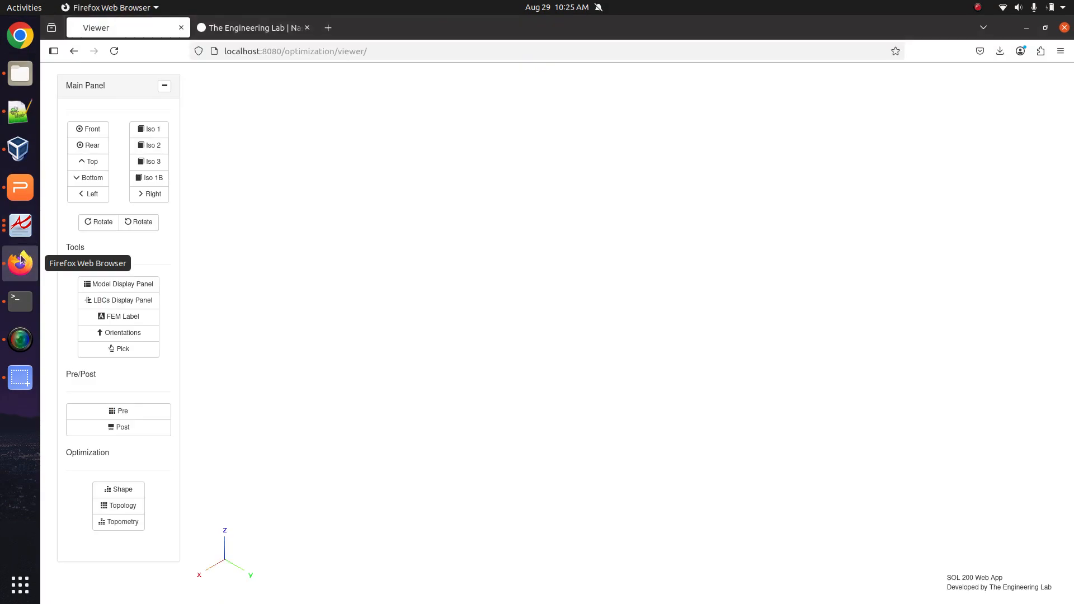
# Go back from the viewer, trim the address to /optimization/, and relaunch Viewer from the home page.
pyautogui.click(248, 28)
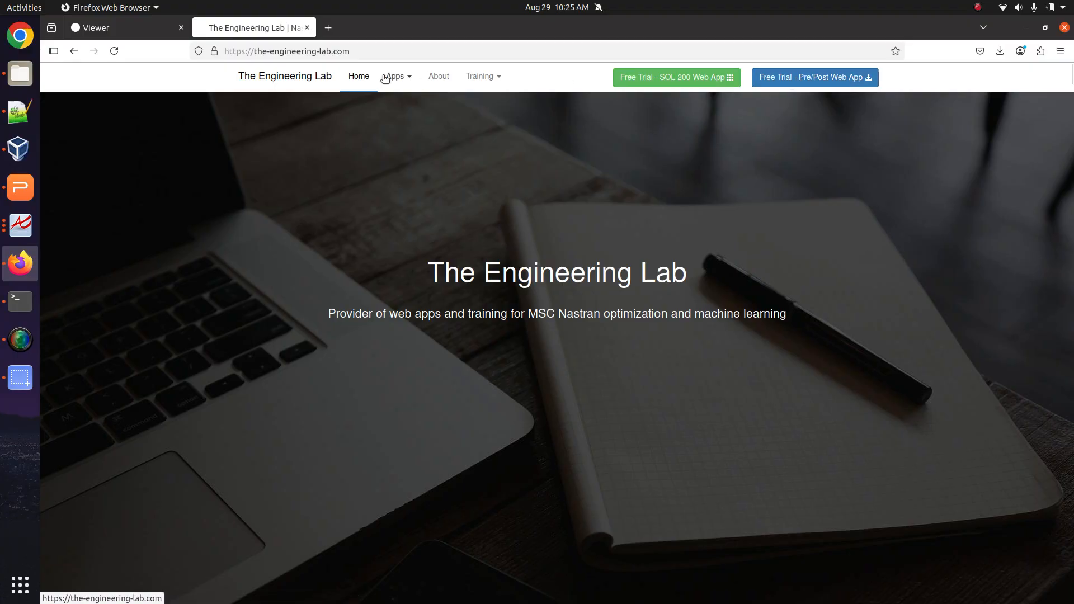
pyautogui.click(111, 27)
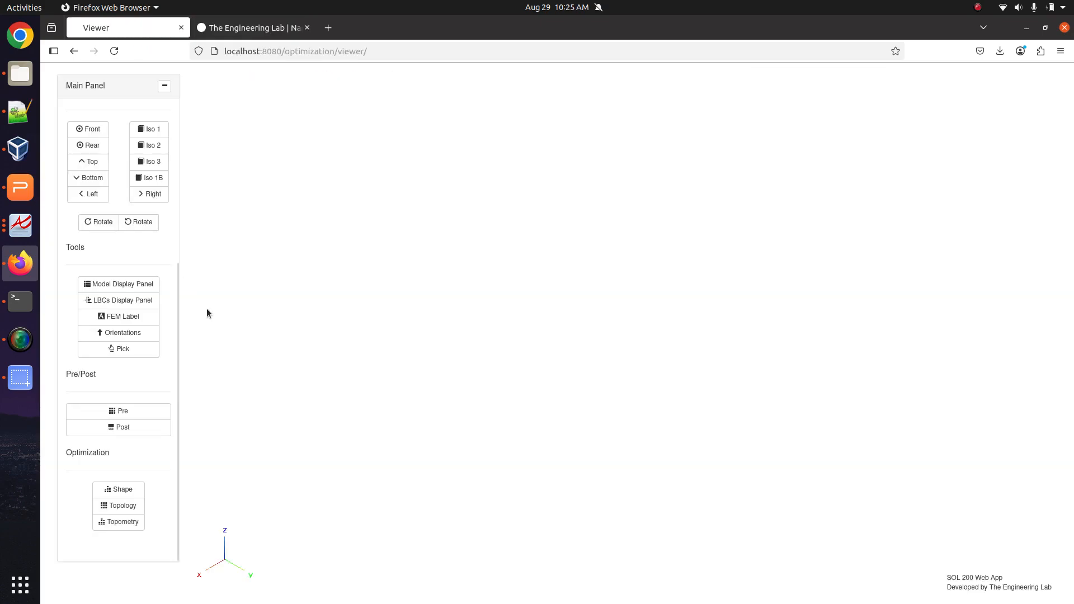
pyautogui.click(75, 54)
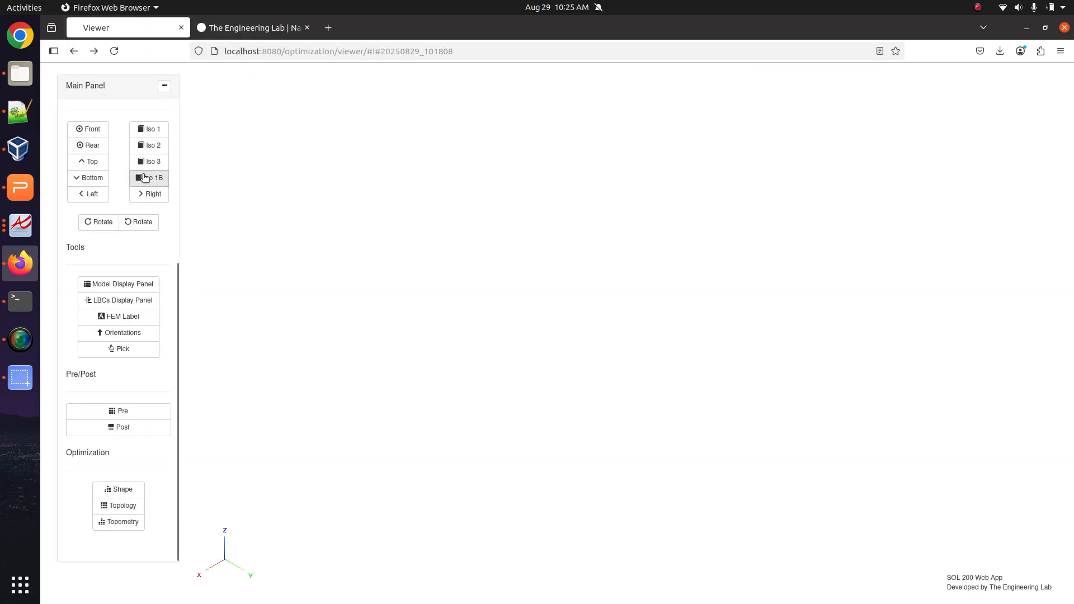
pyautogui.click(74, 51)
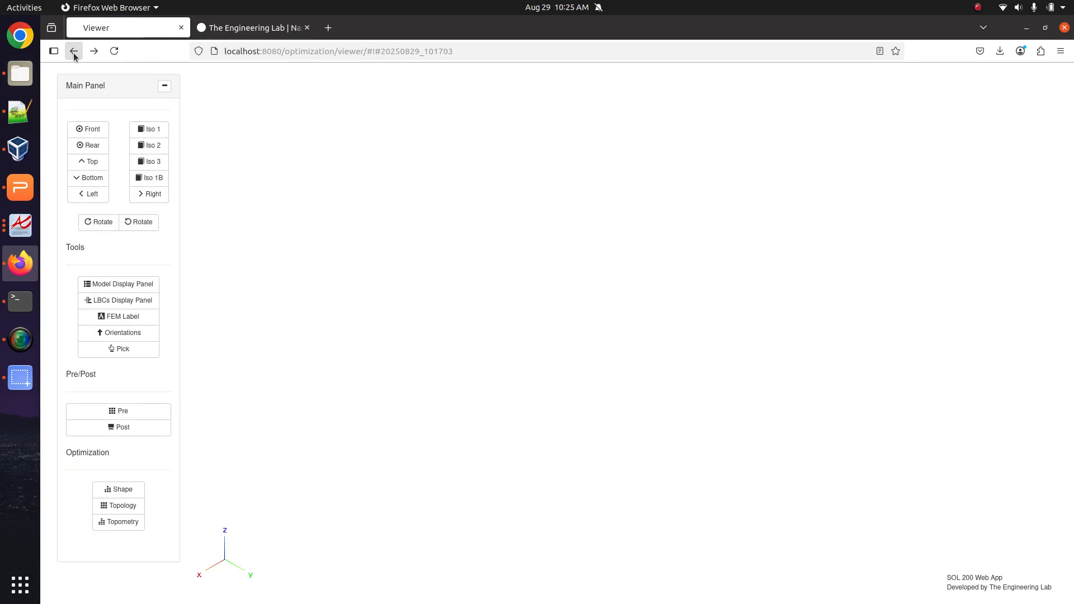
pyautogui.moveTo(363, 53); pyautogui.dragTo(559, 98)
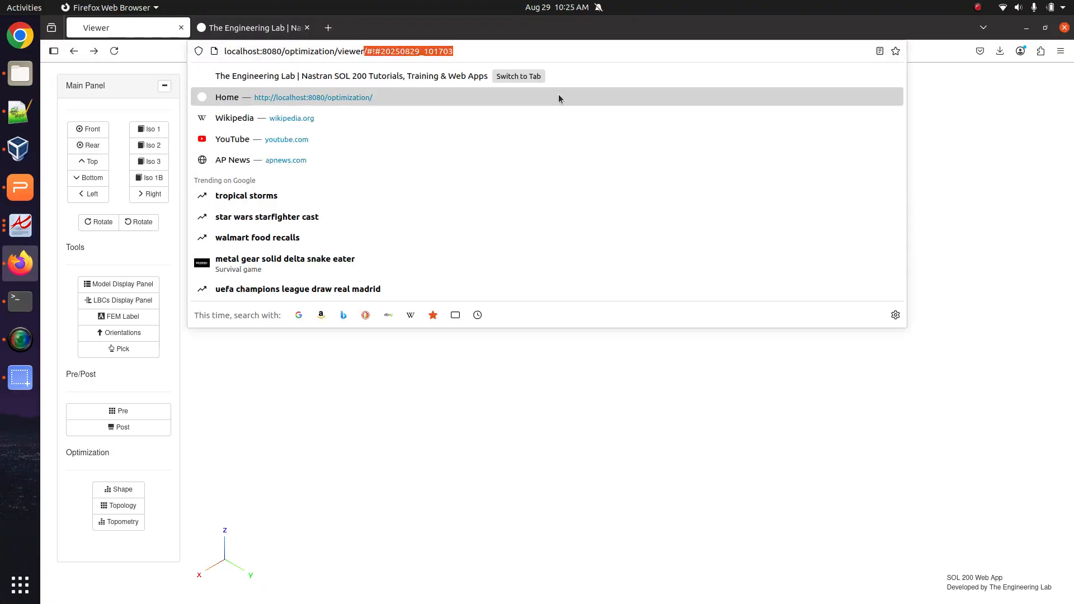
pyautogui.press('BackSpace')
pyautogui.press('BackSpace')
pyautogui.press('BackSpace')
pyautogui.press('BackSpace')
pyautogui.press('BackSpace')
pyautogui.press('BackSpace')
pyautogui.press('BackSpace')
pyautogui.press('Return')
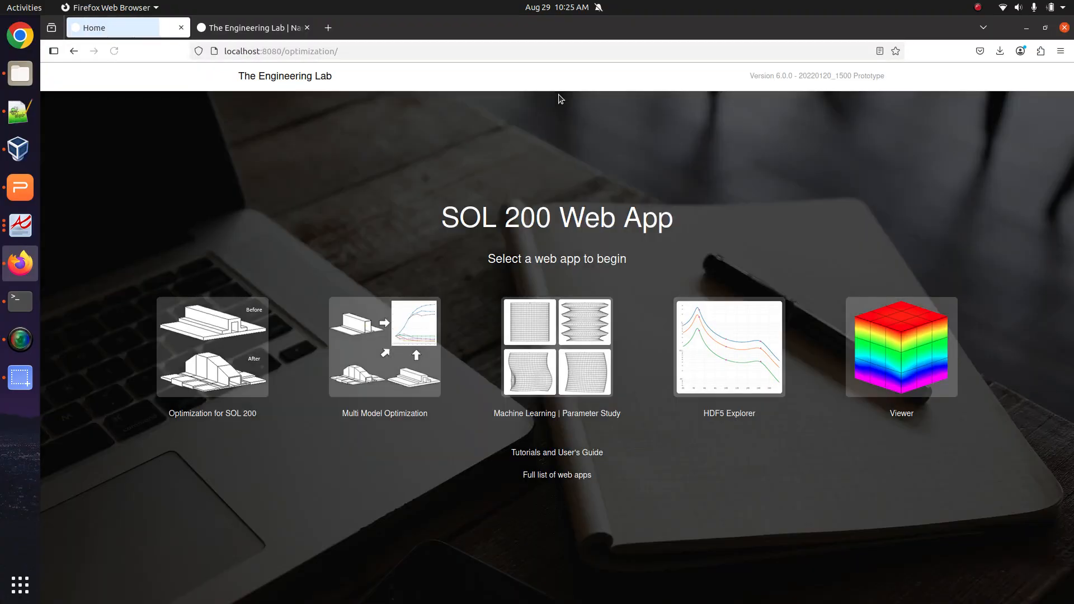
pyautogui.click(896, 334)
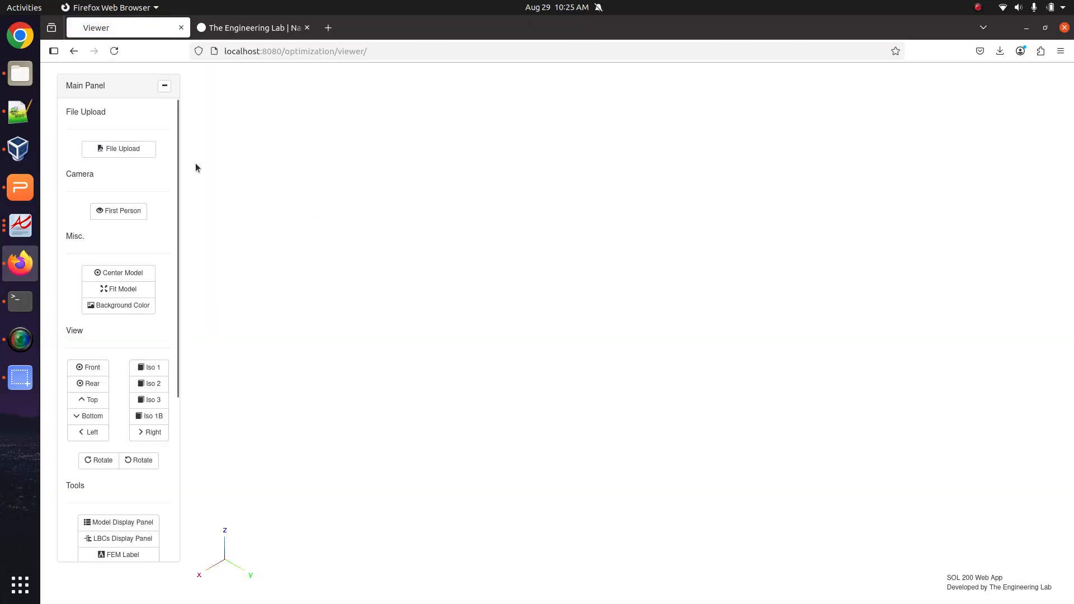
# Upload model_2_not_working.bdf to the Viewer, then highlight the guide's STRESS or STRAIN requirement.
pyautogui.click(118, 149)
pyautogui.click(582, 222)
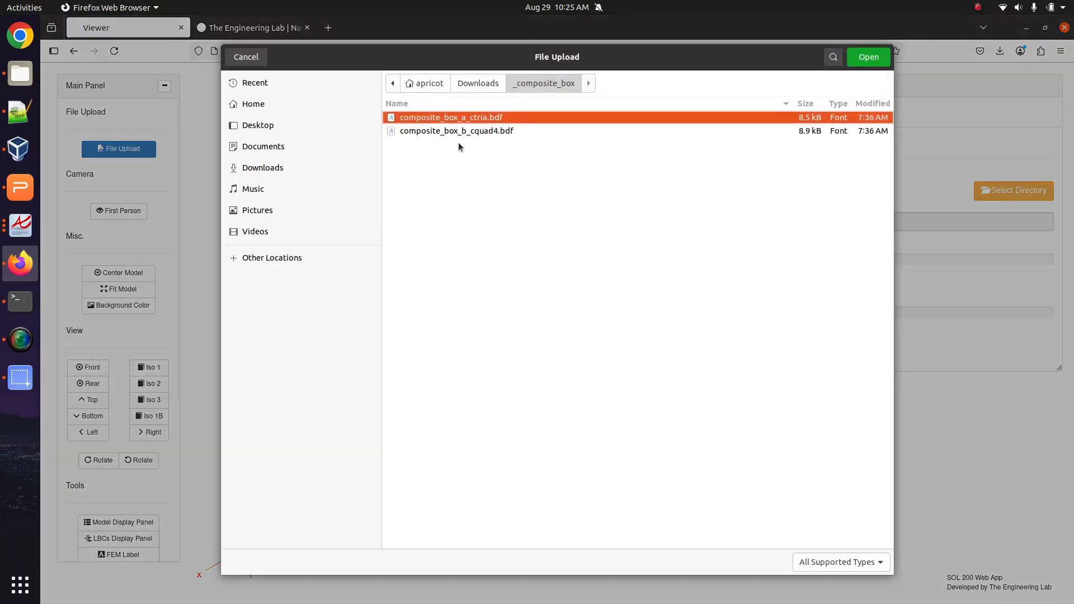
pyautogui.click(317, 165)
pyautogui.doubleClick(501, 170)
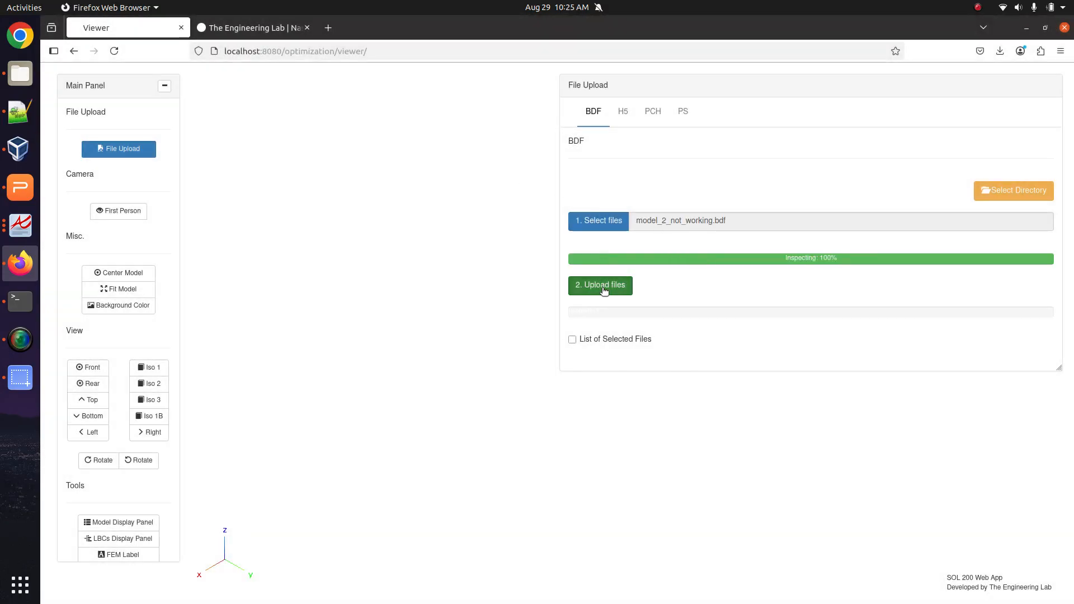
pyautogui.click(603, 287)
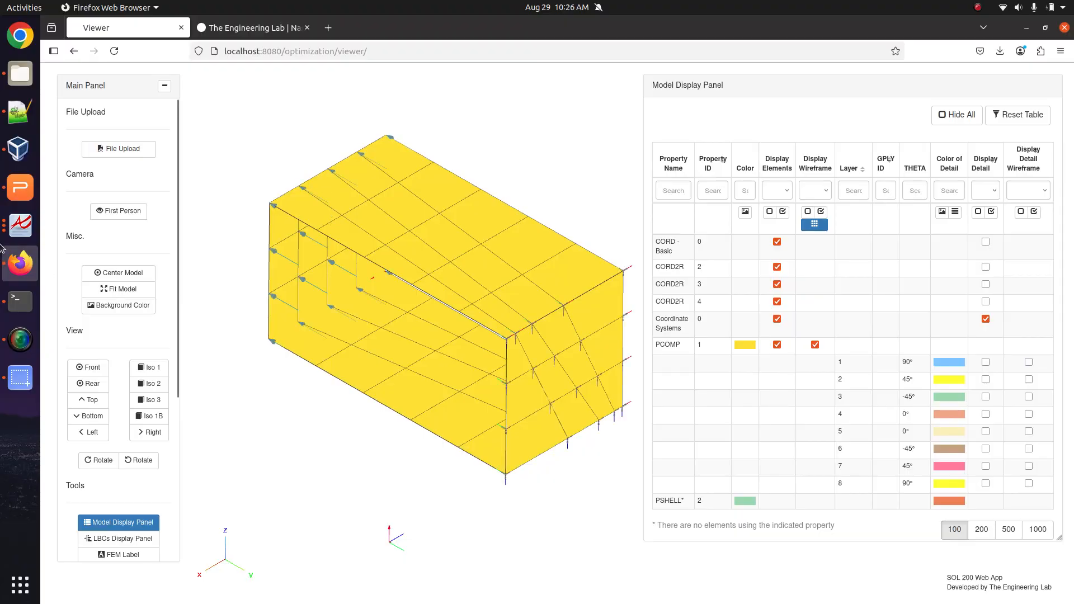
pyautogui.click(21, 226)
pyautogui.moveTo(384, 298); pyautogui.dragTo(687, 303)
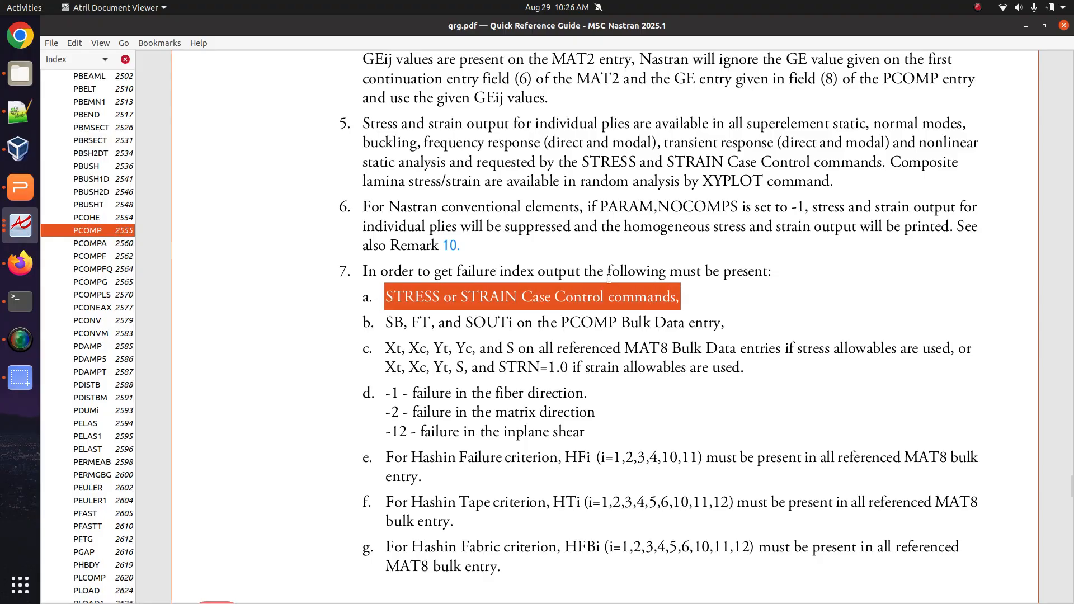
# In Pre > Case Control Commands, search 'stress' and tick STRESS in the Above Subcase column.
pyautogui.click(20, 263)
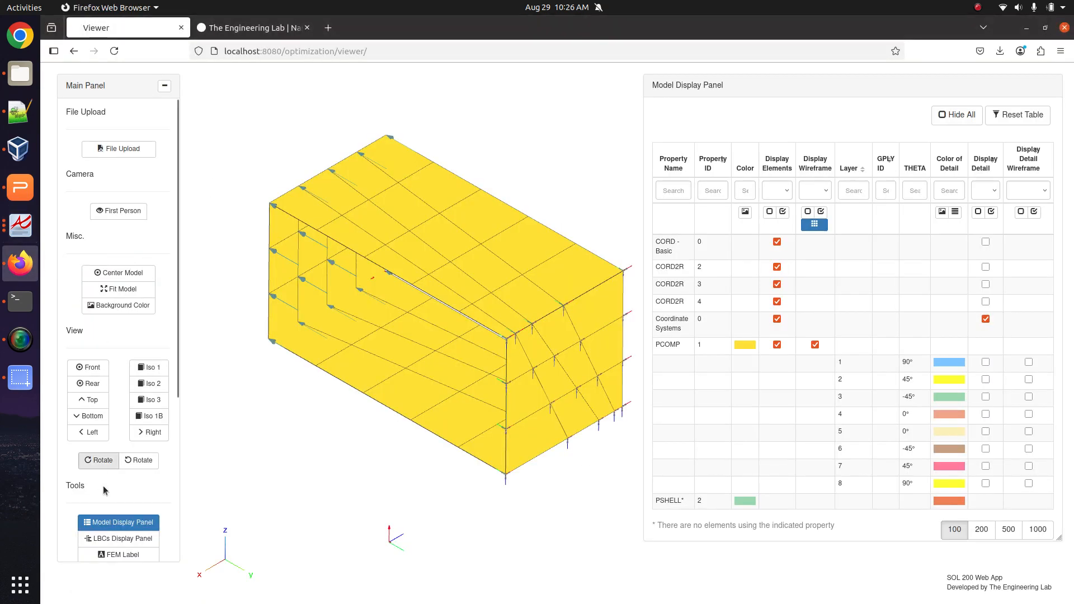
pyautogui.scroll(-3, 103, 486)
pyautogui.click(129, 446)
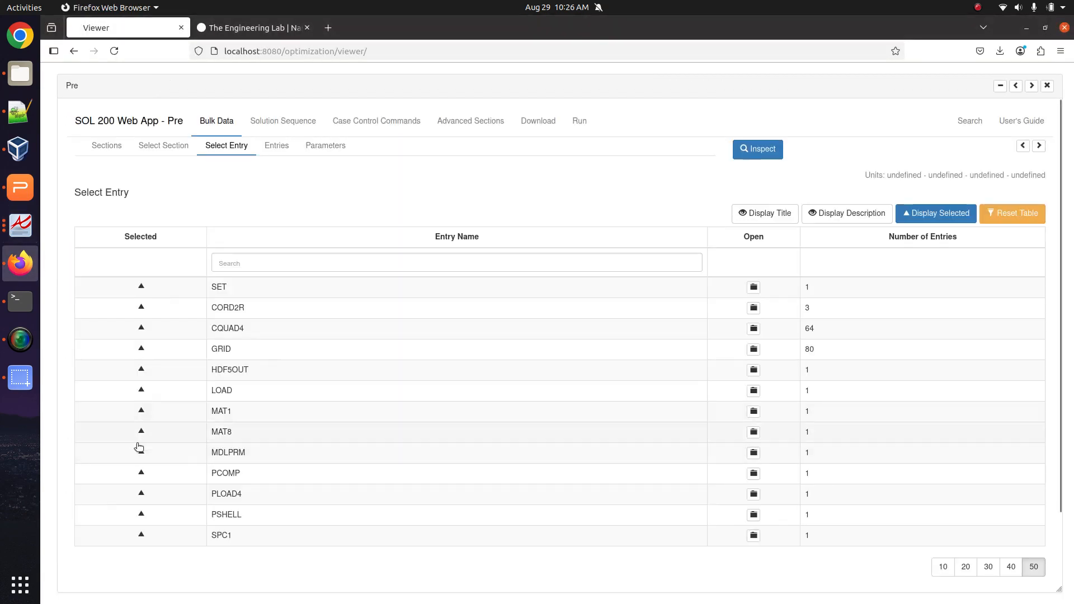
pyautogui.click(375, 128)
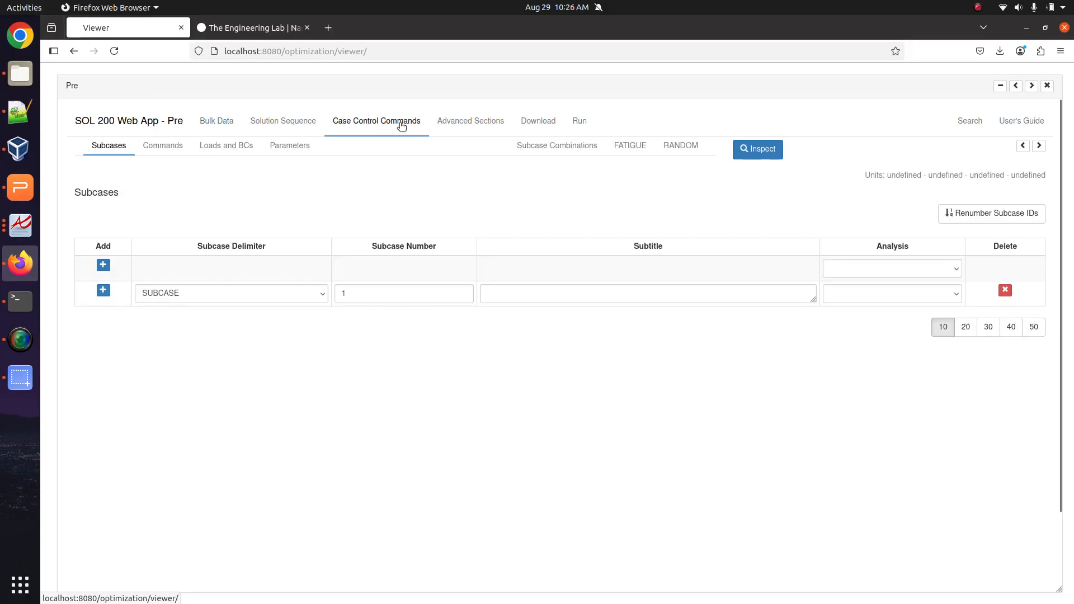
pyautogui.click(158, 148)
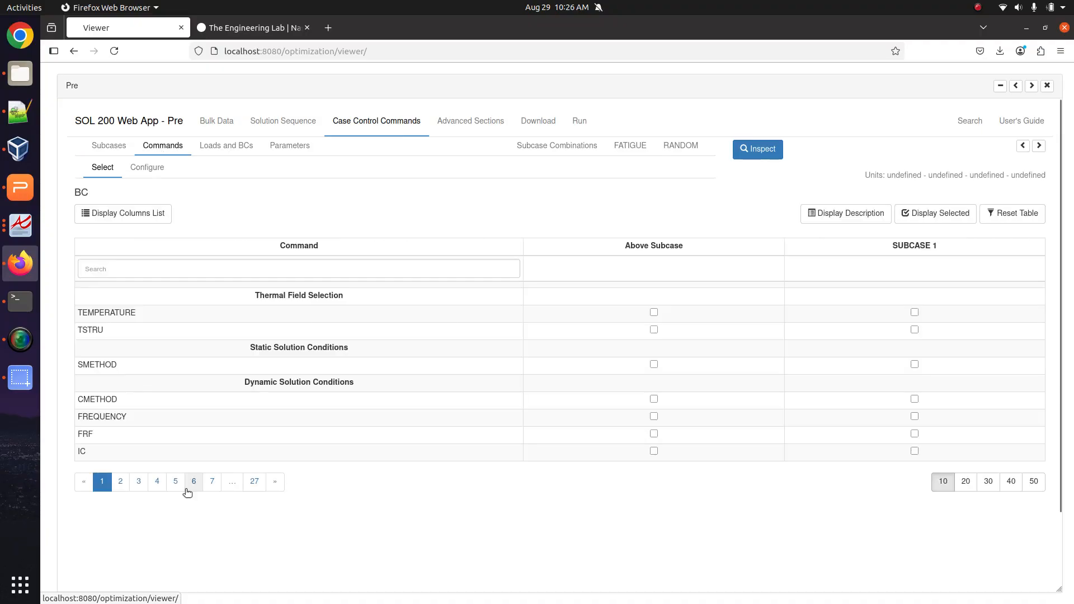
pyautogui.click(223, 273)
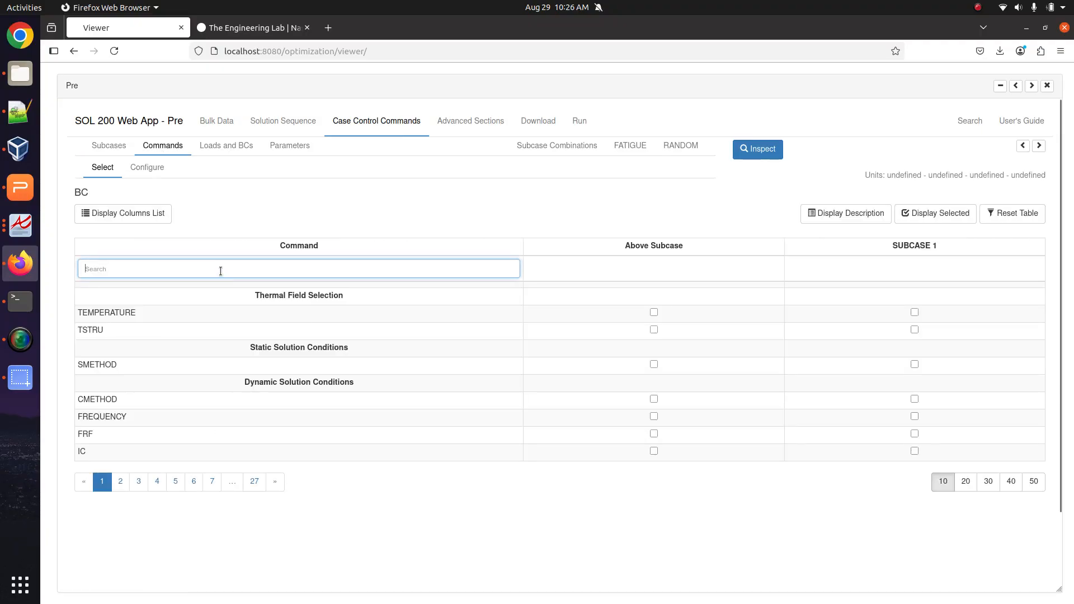
pyautogui.write('stress')
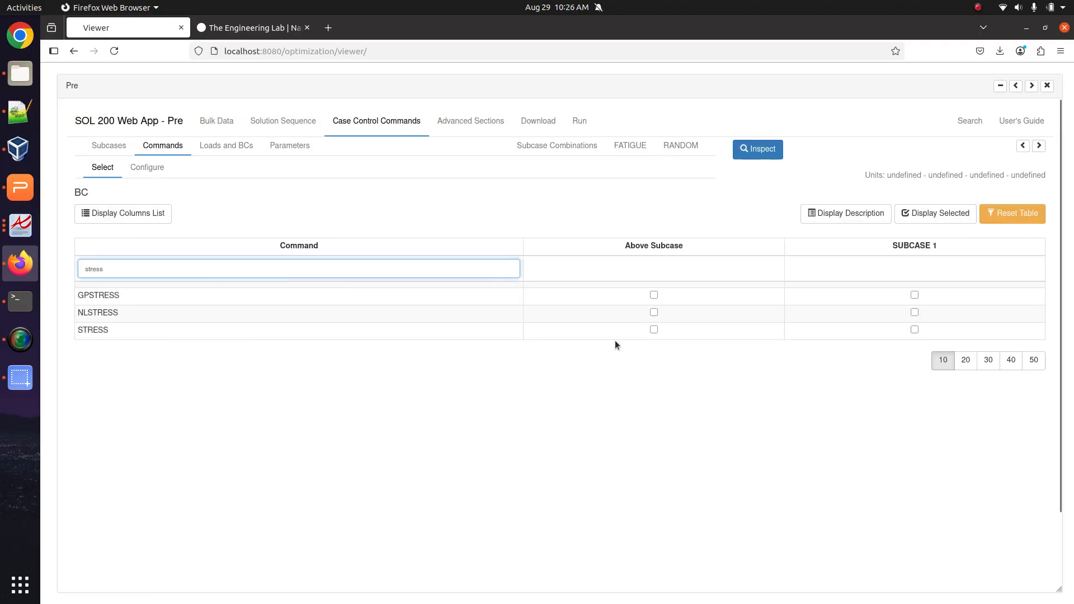
pyautogui.click(647, 332)
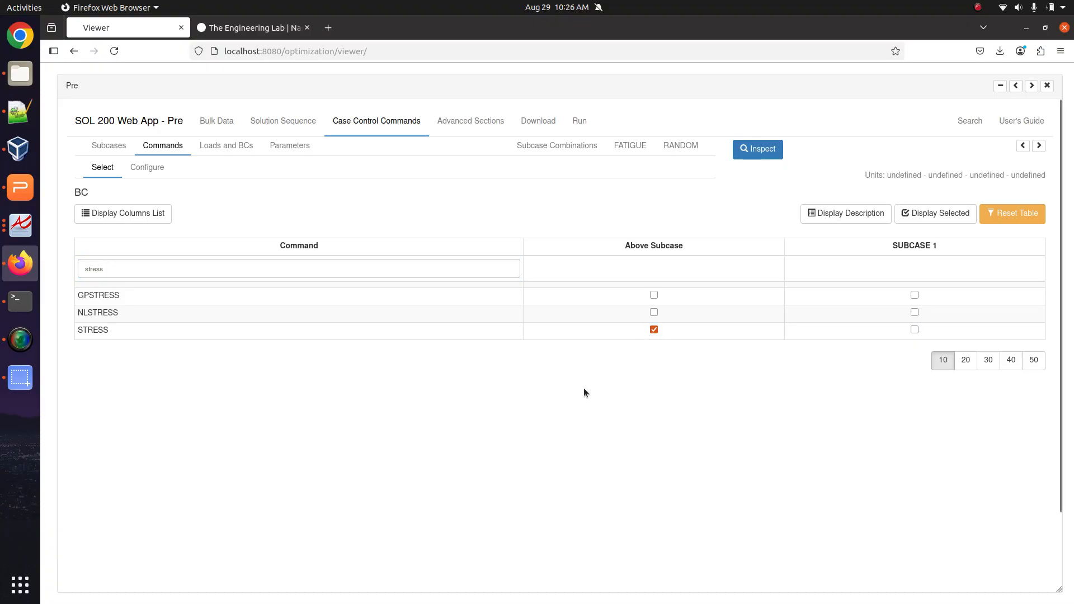
# Confirm STRESS=ALL appears above SUBCASE 1 in the generated BDF output.
pyautogui.click(155, 174)
pyautogui.scroll(-5, 296, 458)
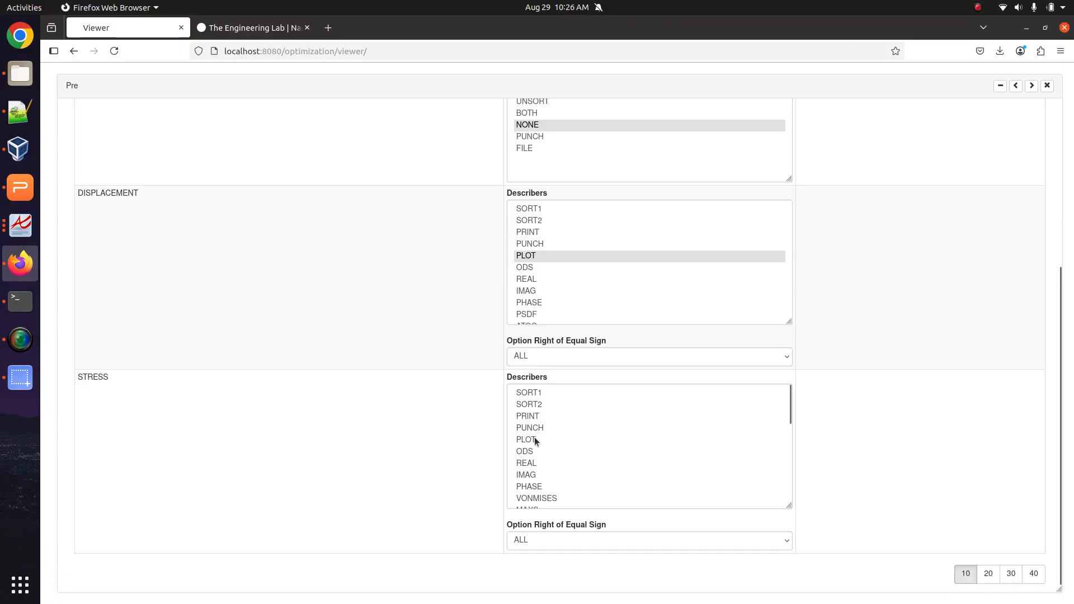
pyautogui.scroll(5, 727, 395)
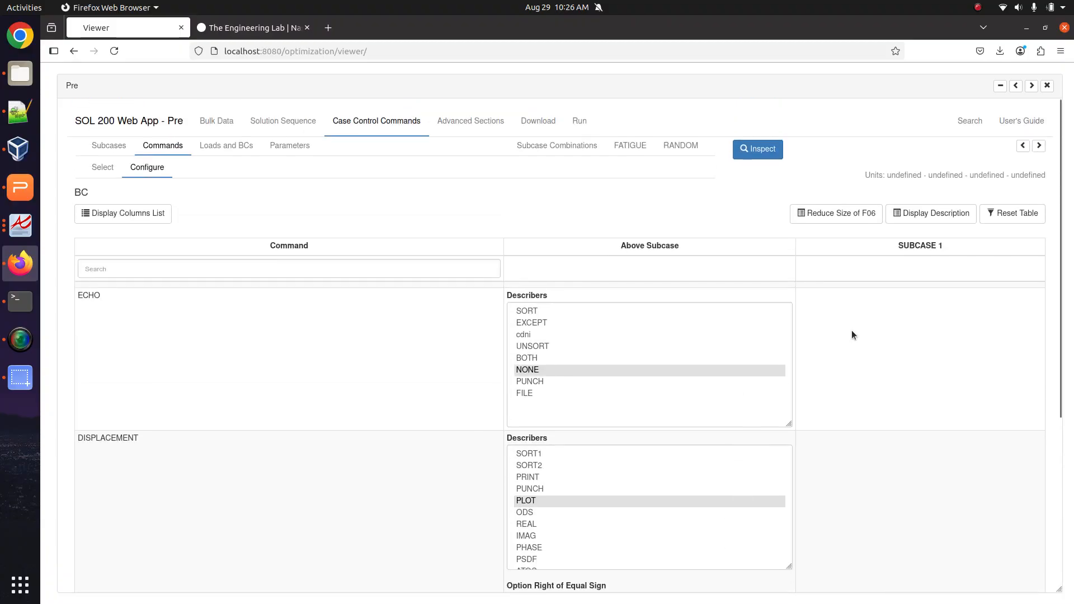
pyautogui.click(1022, 146)
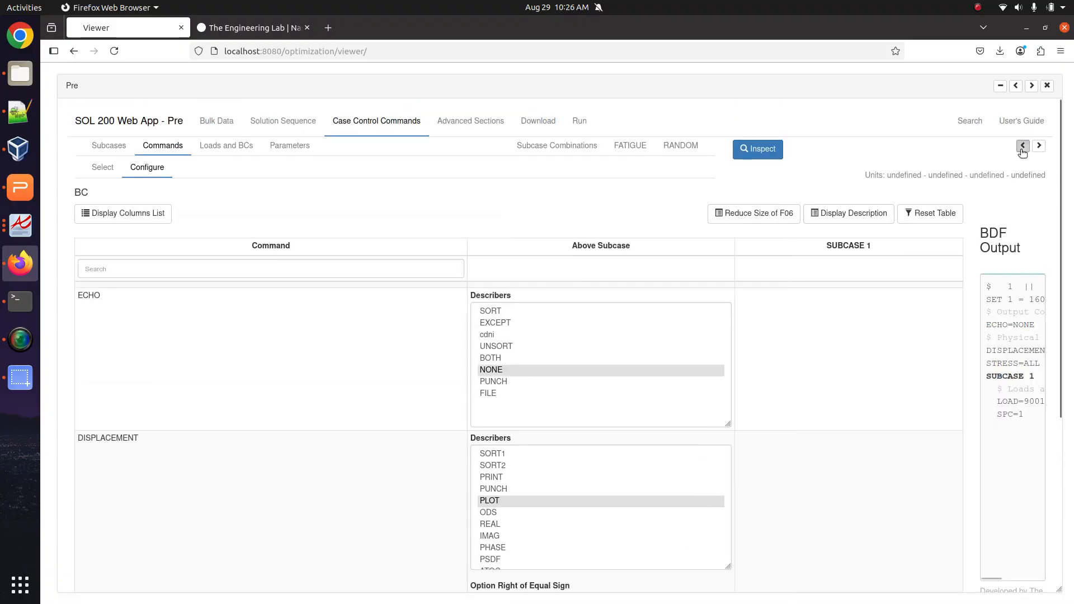
pyautogui.moveTo(534, 400); pyautogui.dragTo(552, 420)
pyautogui.click(493, 353)
pyautogui.click(552, 421)
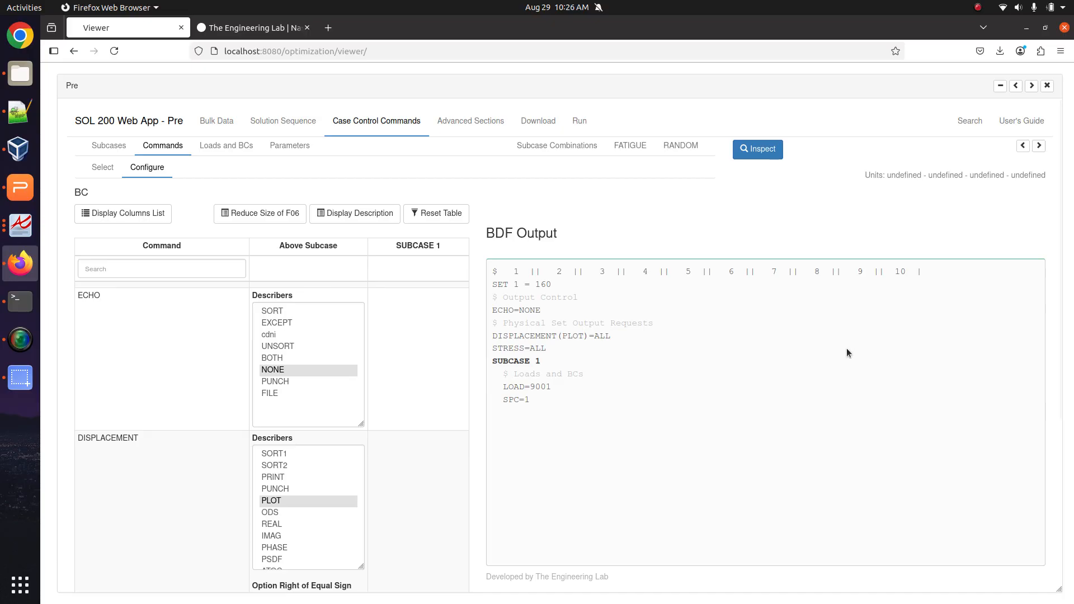
pyautogui.tripleClick(519, 349)
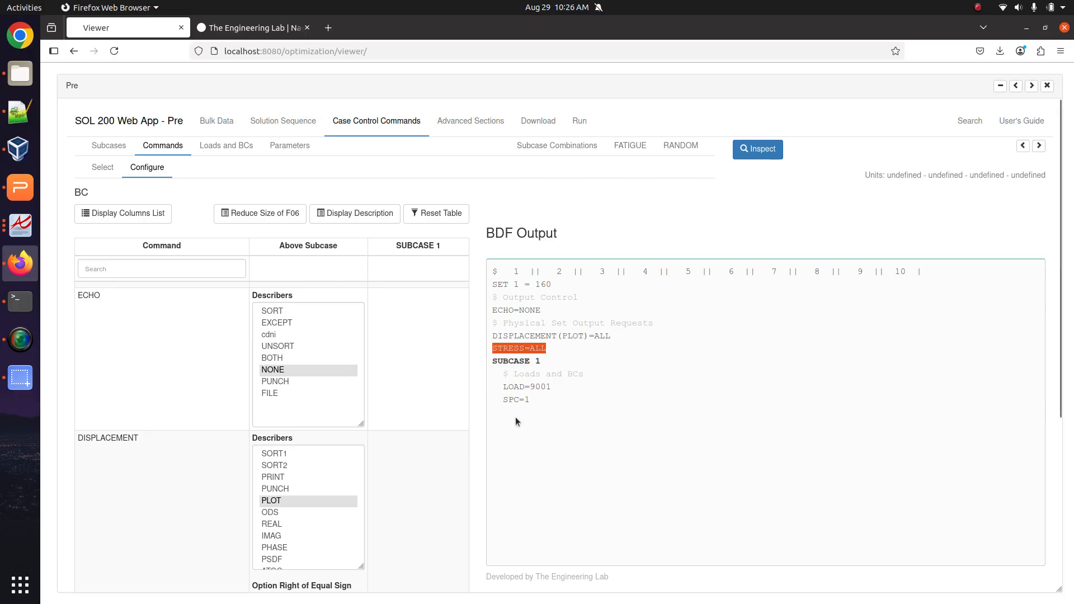
# Select Remark 7 requirements a to c in the guide and start a new Notepad++ document.
pyautogui.click(21, 117)
pyautogui.click(20, 225)
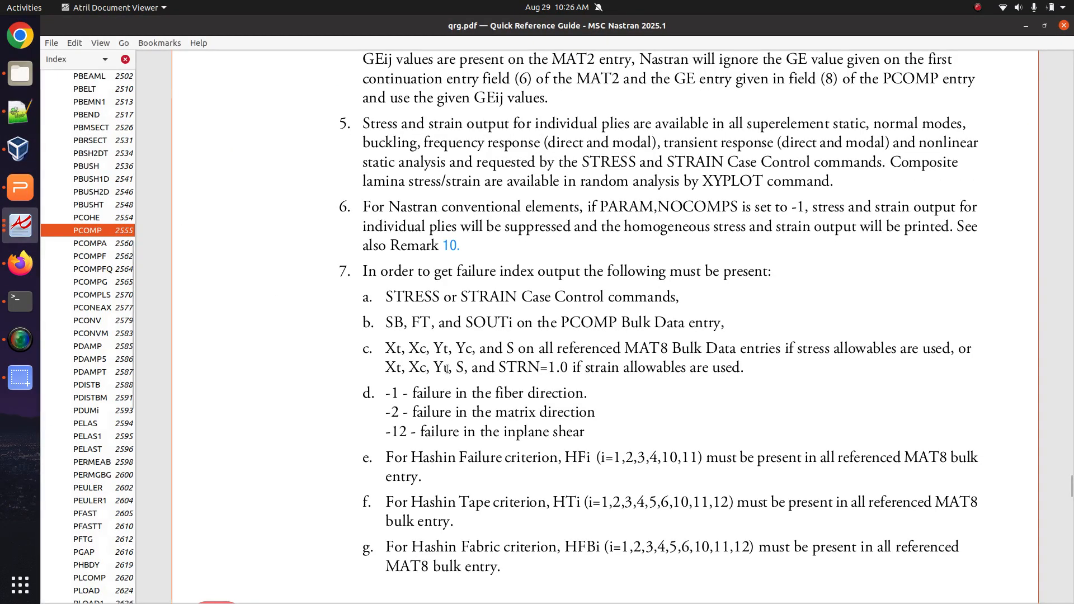
pyautogui.moveTo(745, 371); pyautogui.dragTo(361, 271)
pyautogui.hotkey('ctrl', 'c')
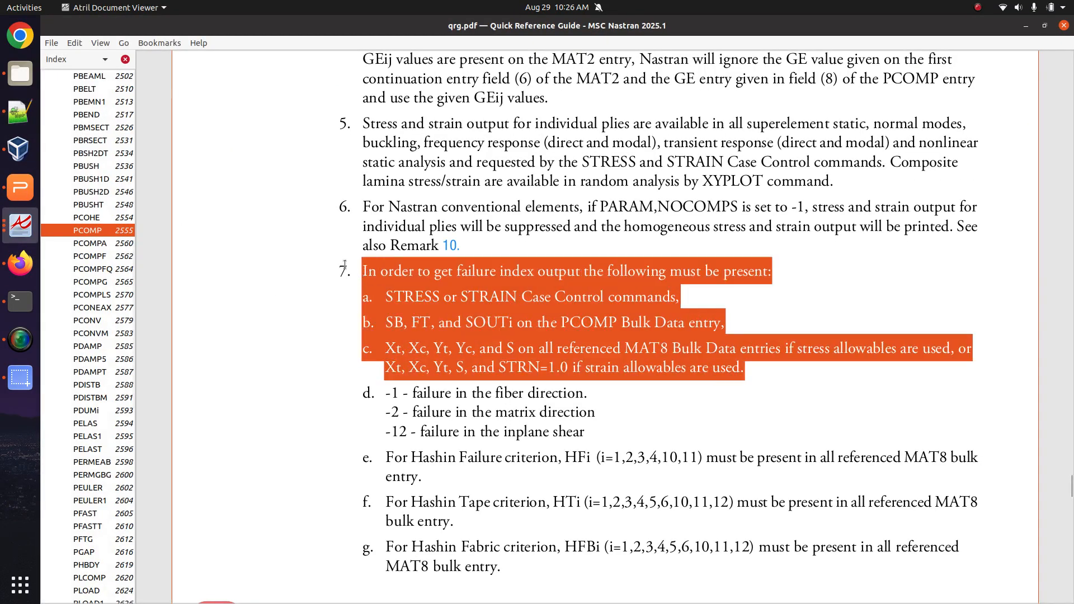
pyautogui.click(20, 114)
pyautogui.hotkey('ctrl', 'n')
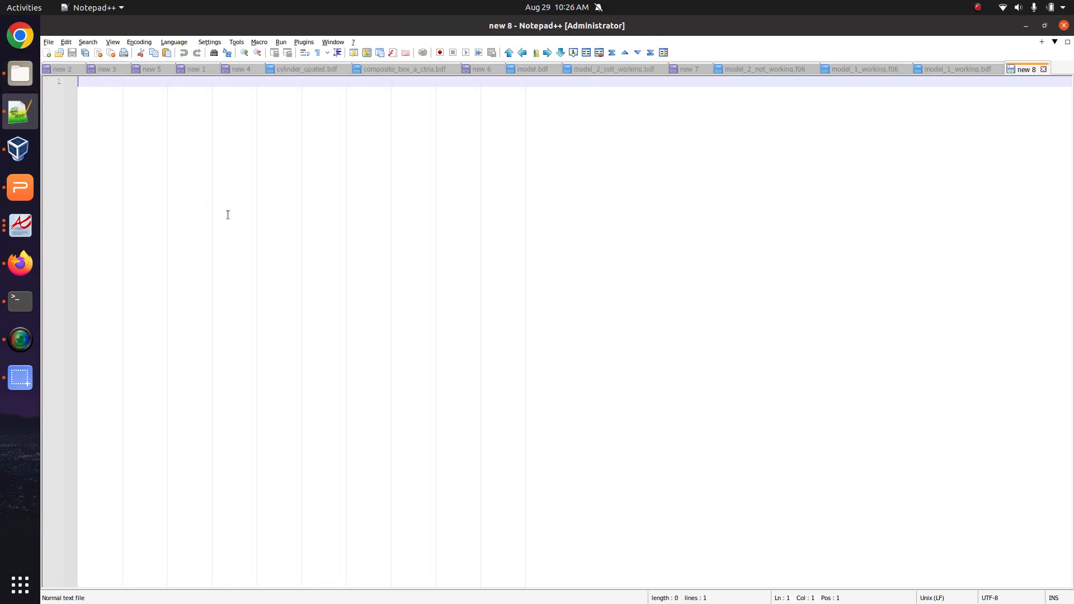
# Paste the failure-index requirements into new 8 and indent every line except the first.
pyautogui.hotkey('ctrl', 'v')
pyautogui.scroll(3, 245, 275)
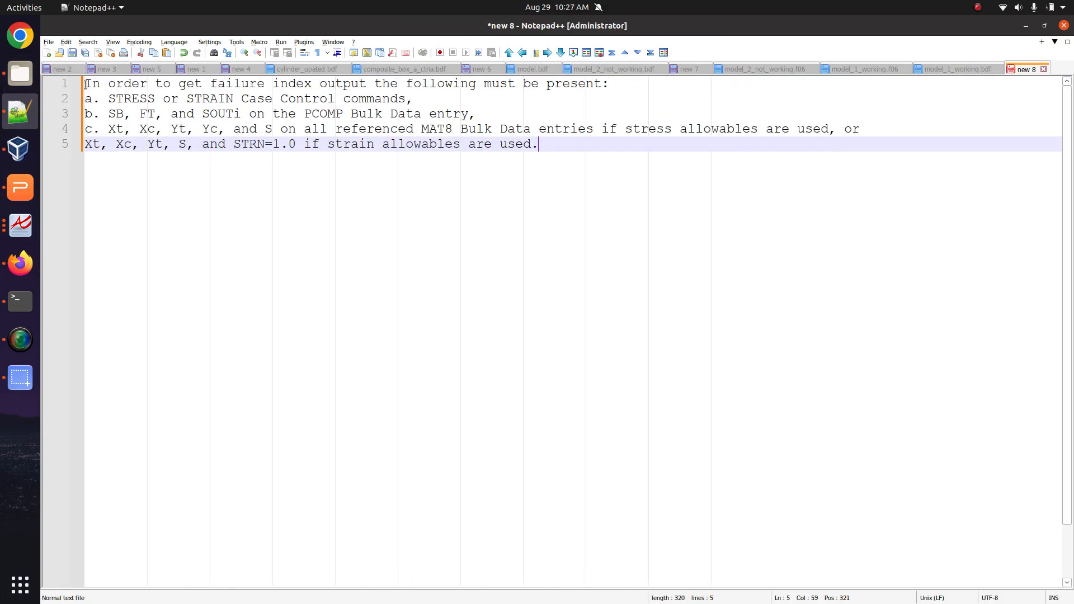
pyautogui.moveTo(85, 84); pyautogui.dragTo(78, 129)
pyautogui.click(85, 143)
pyautogui.keyDown('alt'); pyautogui.keyDown('shift'); pyautogui.click(86, 84); pyautogui.keyUp('shift'); pyautogui.keyUp('alt')
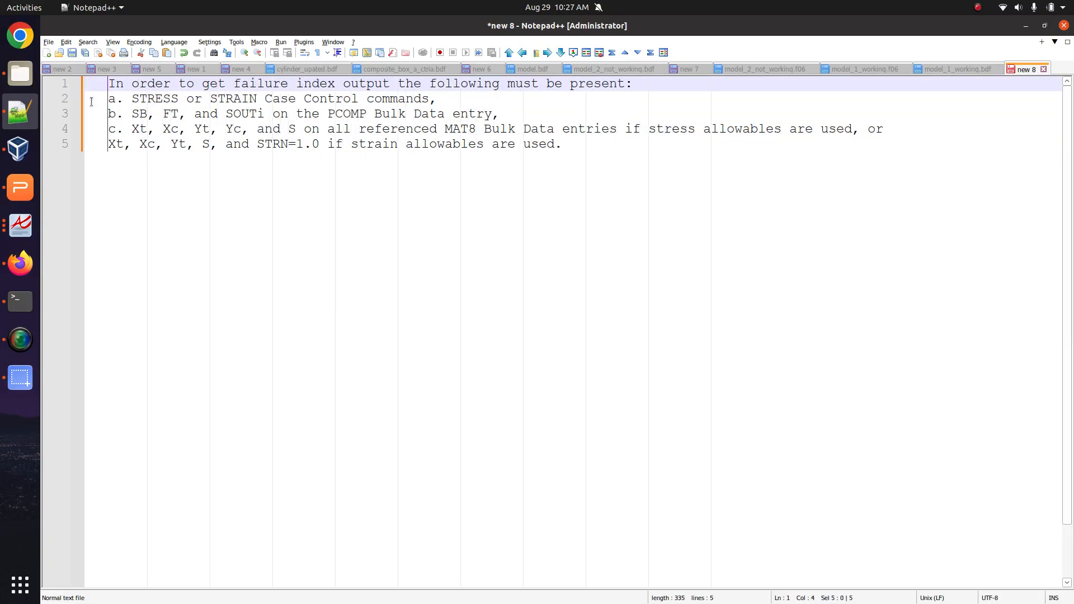
pyautogui.click(123, 86)
pyautogui.press('BackSpace')
pyautogui.press('BackSpace')
pyautogui.press('BackSpace')
pyautogui.press('BackSpace')
pyautogui.press('BackSpace')
pyautogui.press('BackSpace')
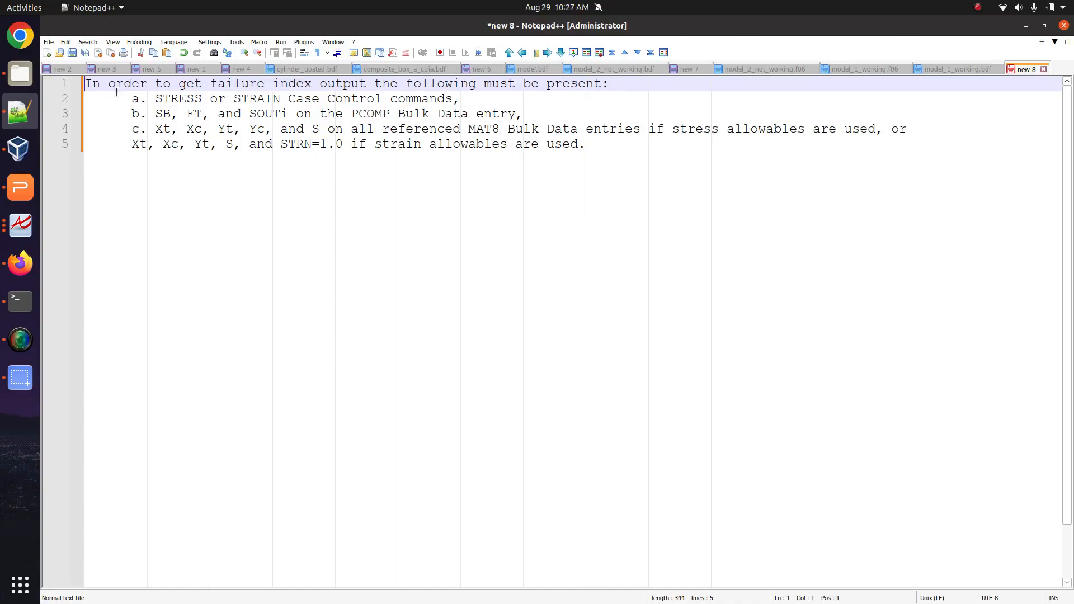
# Mark item a done with an x and highlight SB in the PCOMP requirement.
pyautogui.moveTo(97, 102); pyautogui.dragTo(86, 105)
pyautogui.write('x')
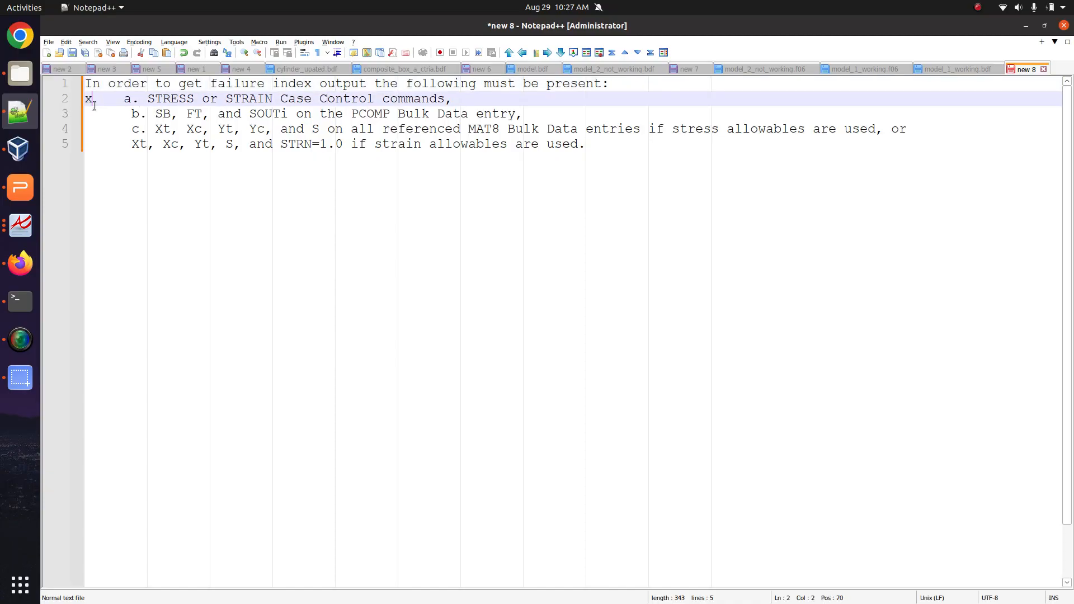
pyautogui.click(118, 101)
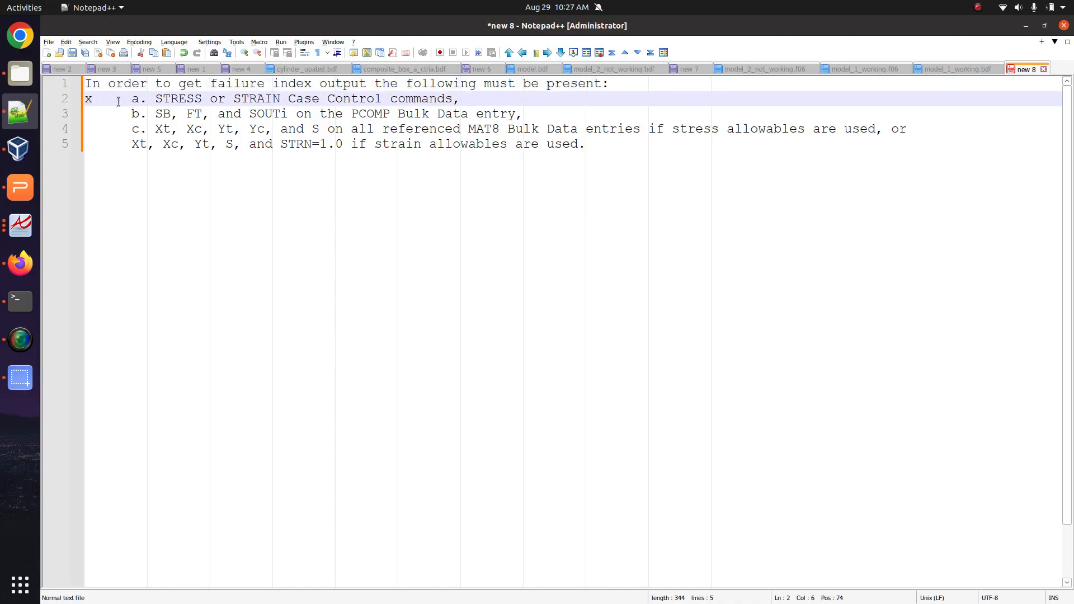
pyautogui.moveTo(156, 114); pyautogui.dragTo(483, 115)
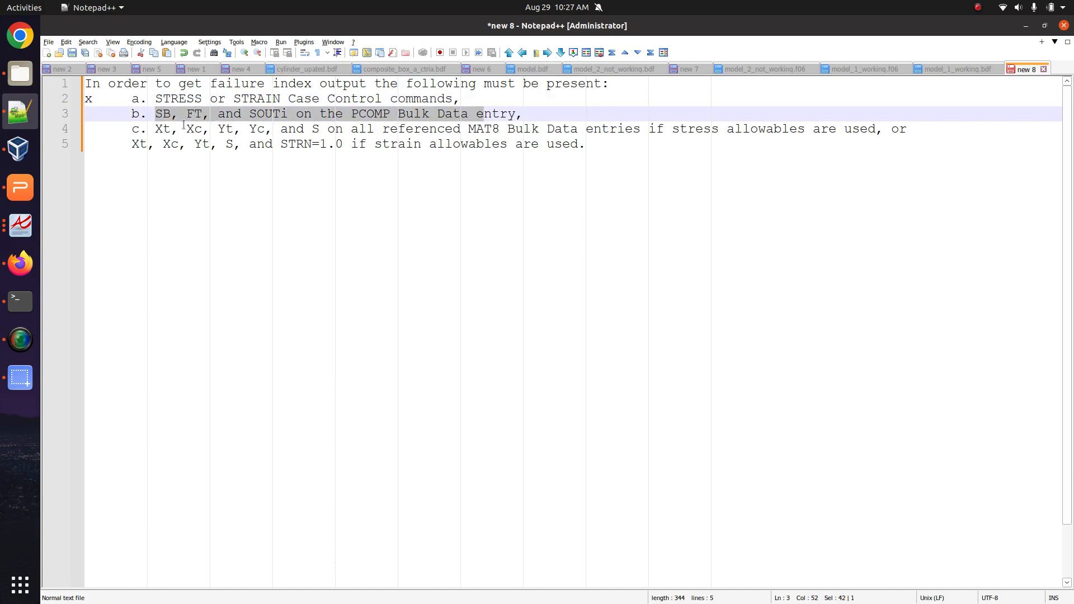
pyautogui.doubleClick(169, 116)
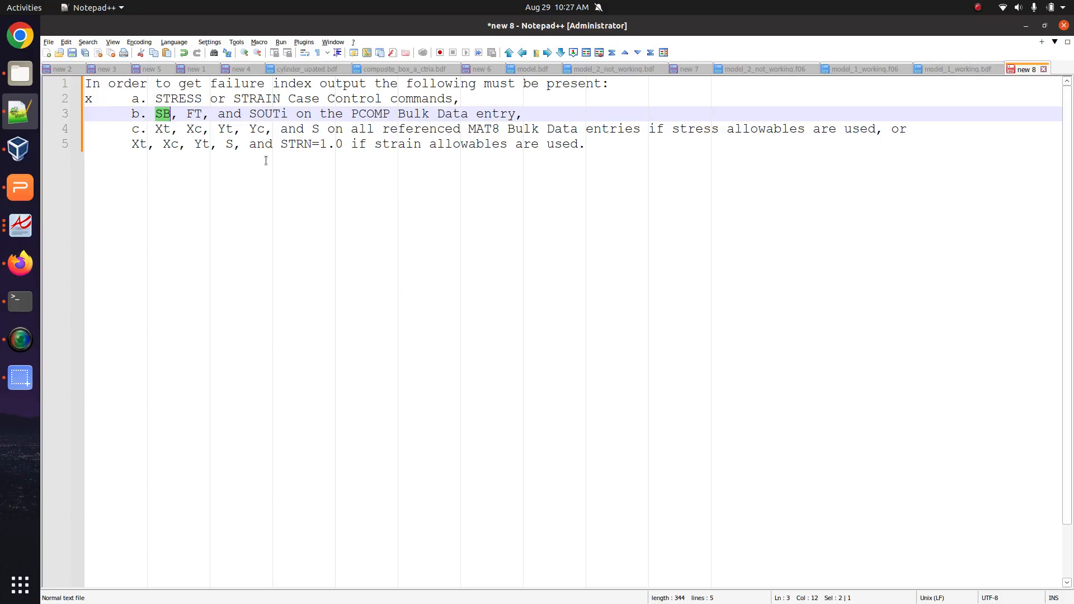
# Open the PCOMP bulk data entry with field descriptions displayed and select its SB field.
pyautogui.click(17, 261)
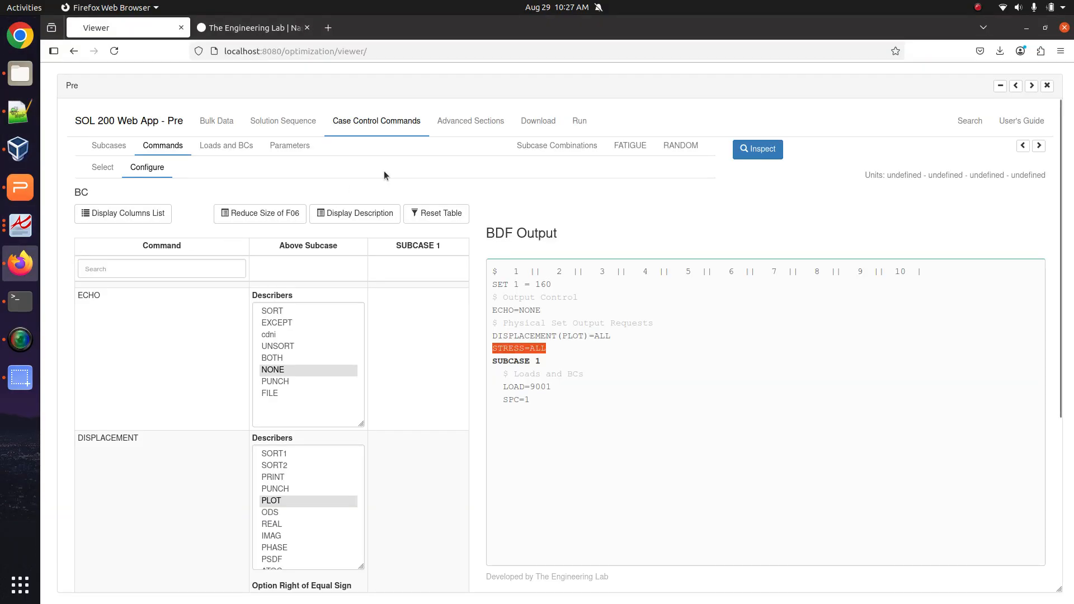
pyautogui.click(213, 124)
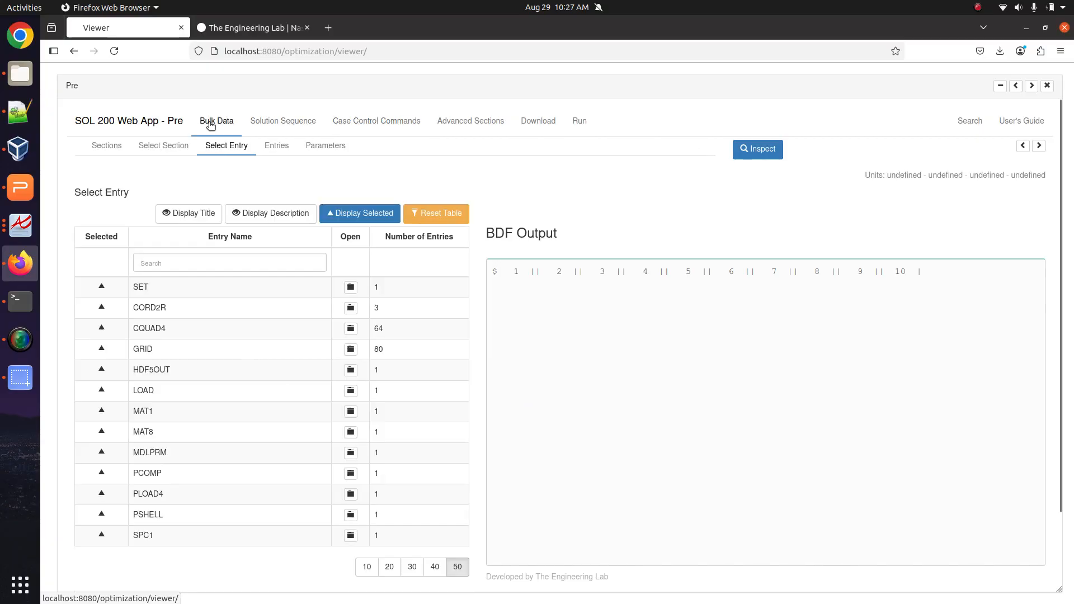
pyautogui.click(256, 263)
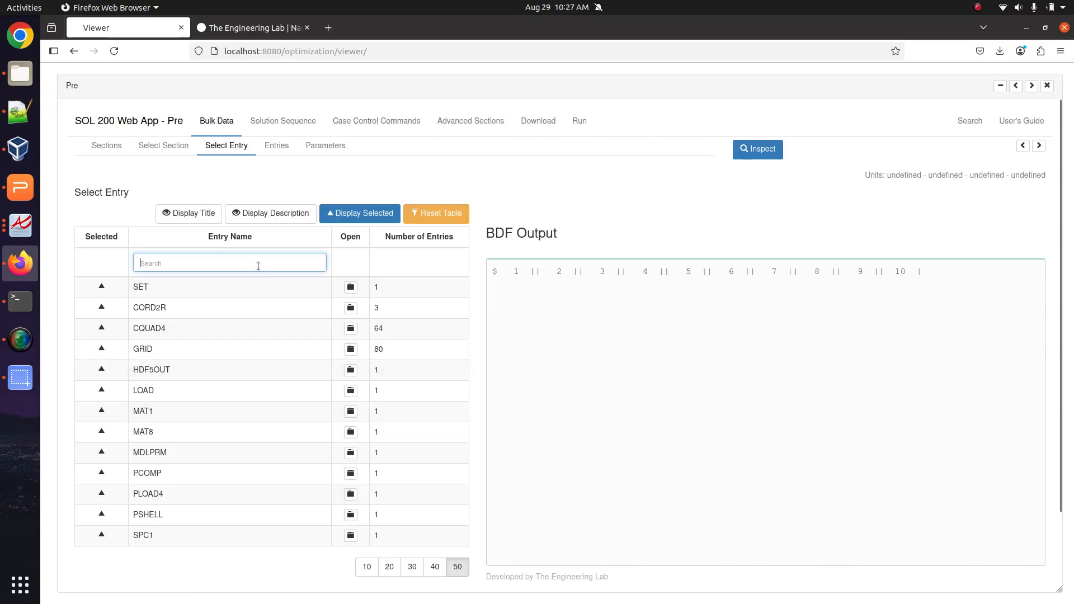
pyautogui.write('pcomp')
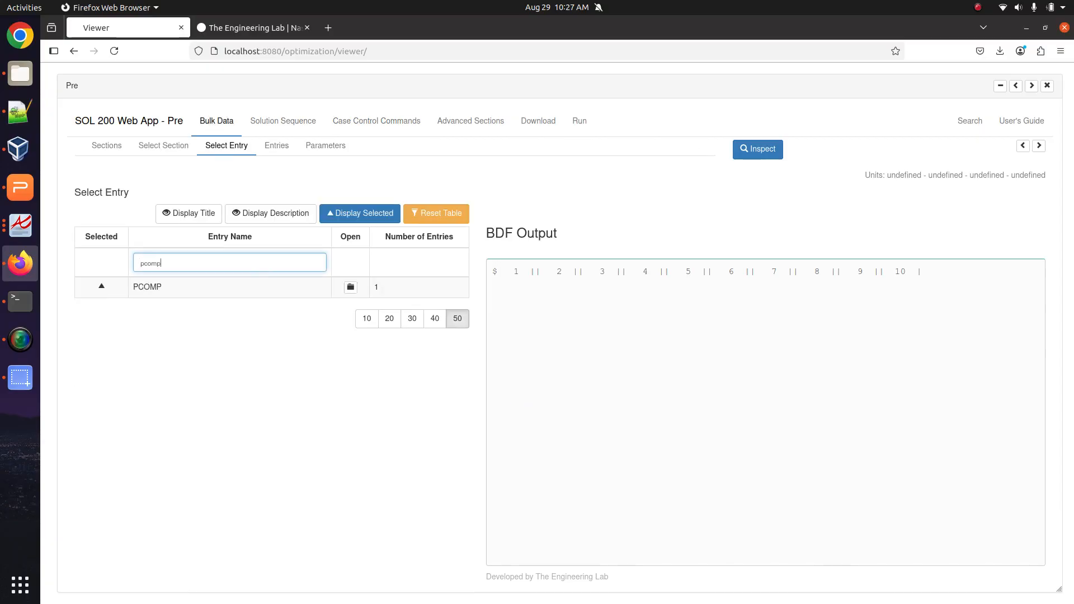
pyautogui.click(351, 288)
pyautogui.hscroll(5, 267, 378)
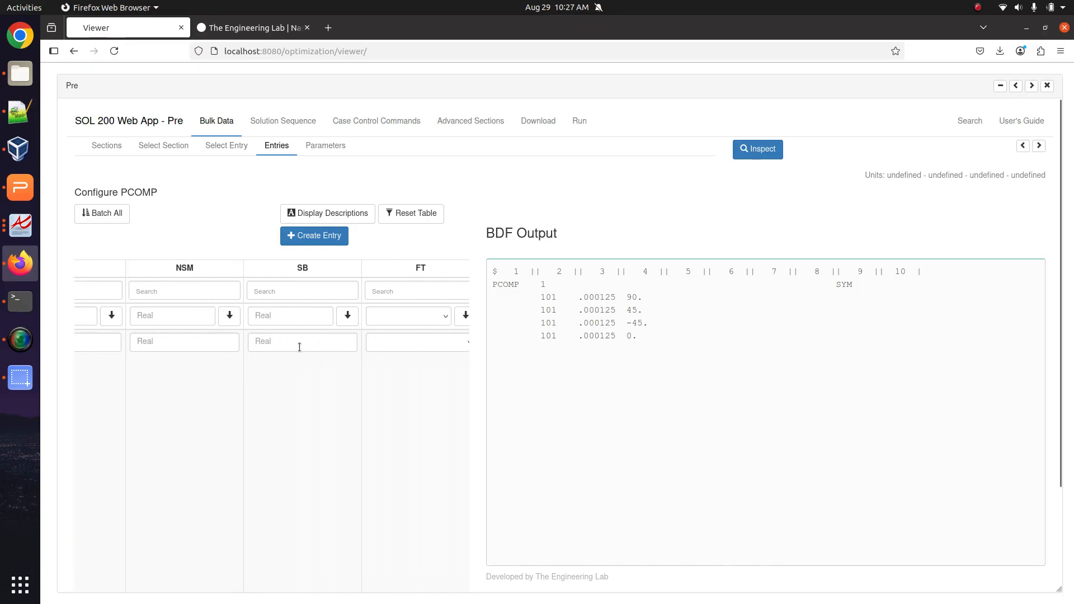
pyautogui.click(332, 214)
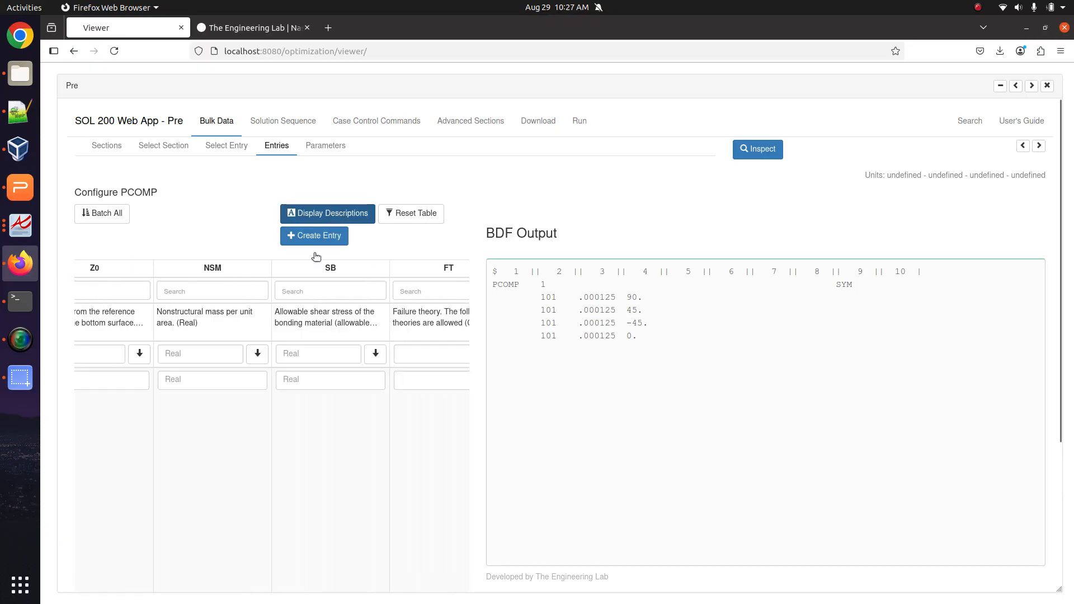
pyautogui.hscroll(-4, 282, 359)
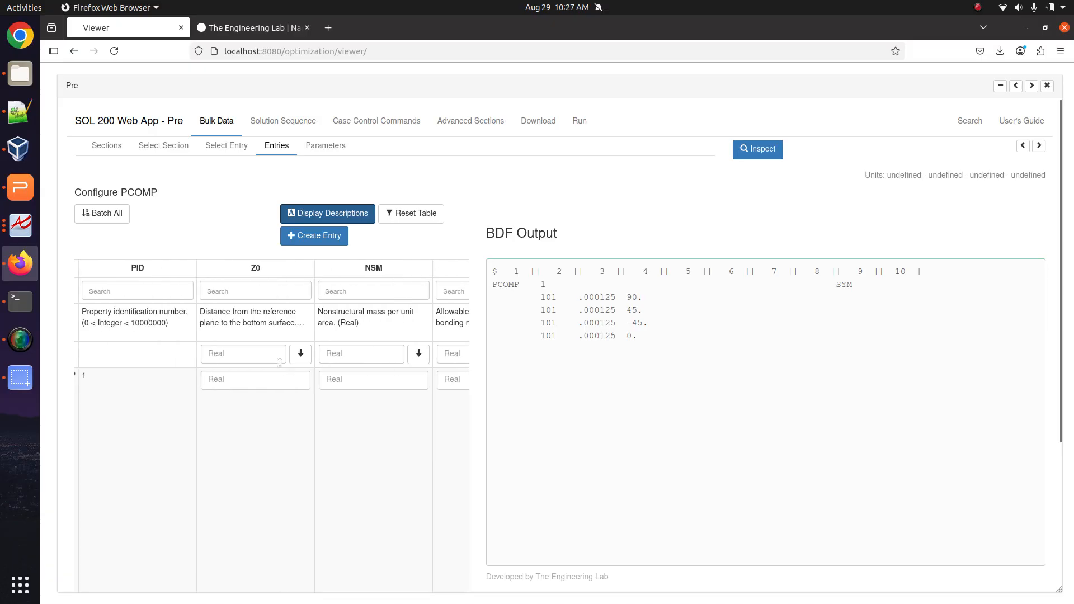
pyautogui.hscroll(4, 279, 362)
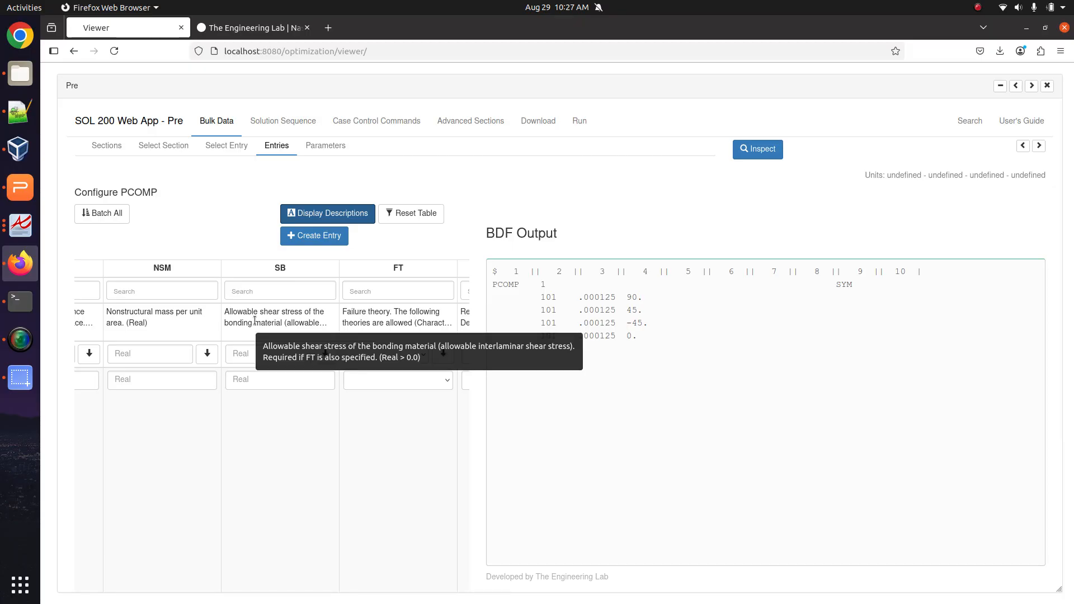
pyautogui.click(255, 378)
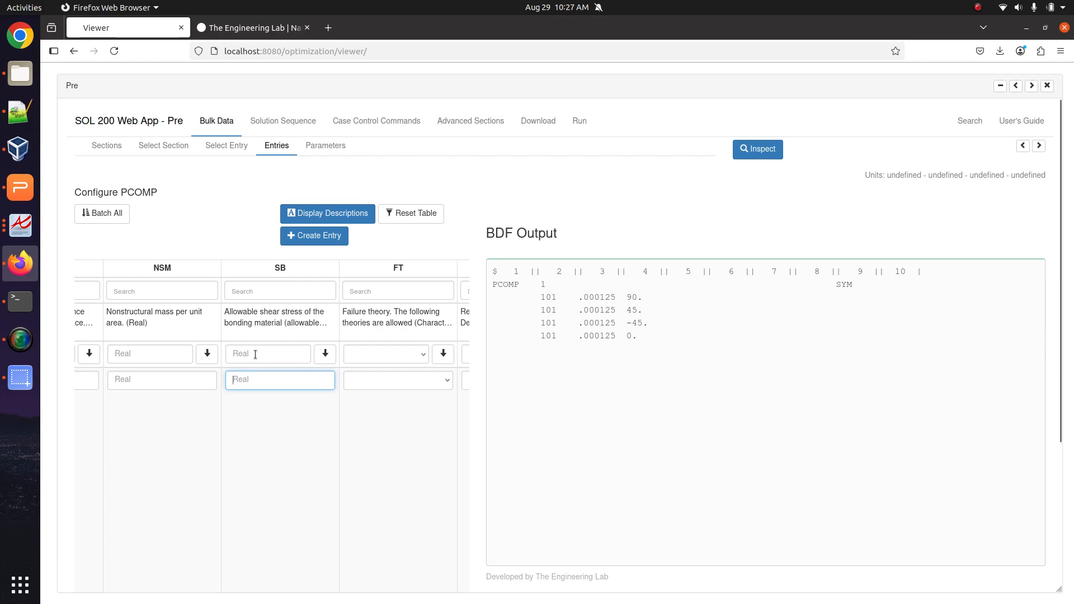
pyautogui.click(20, 112)
# Highlight the rest of the PCOMP requirement, then find the PCOMP line in model_1_working.bdf.
pyautogui.click(163, 113)
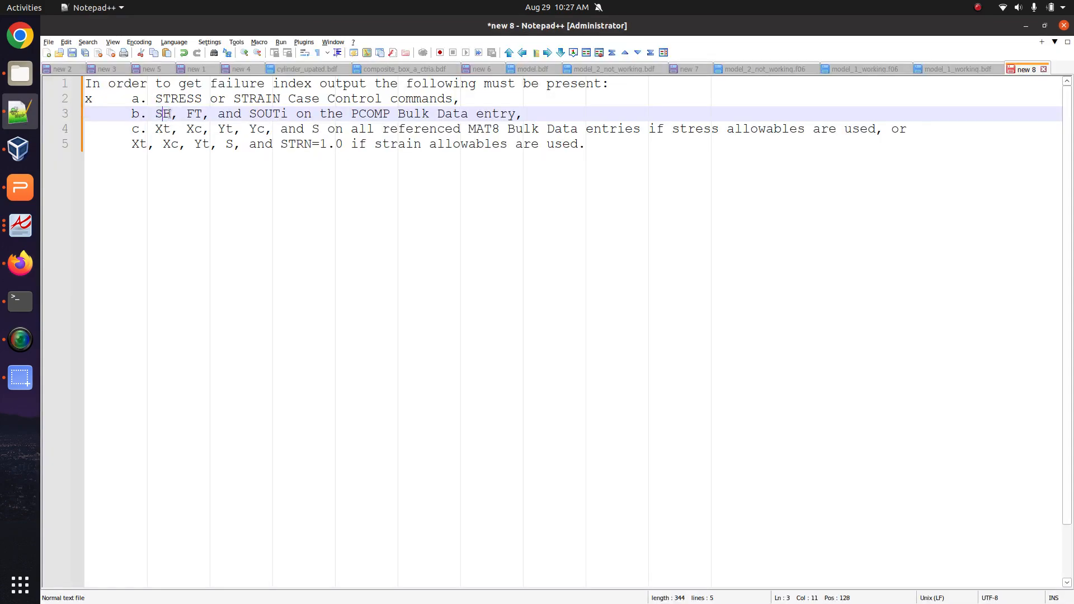
pyautogui.moveTo(163, 113); pyautogui.dragTo(415, 117)
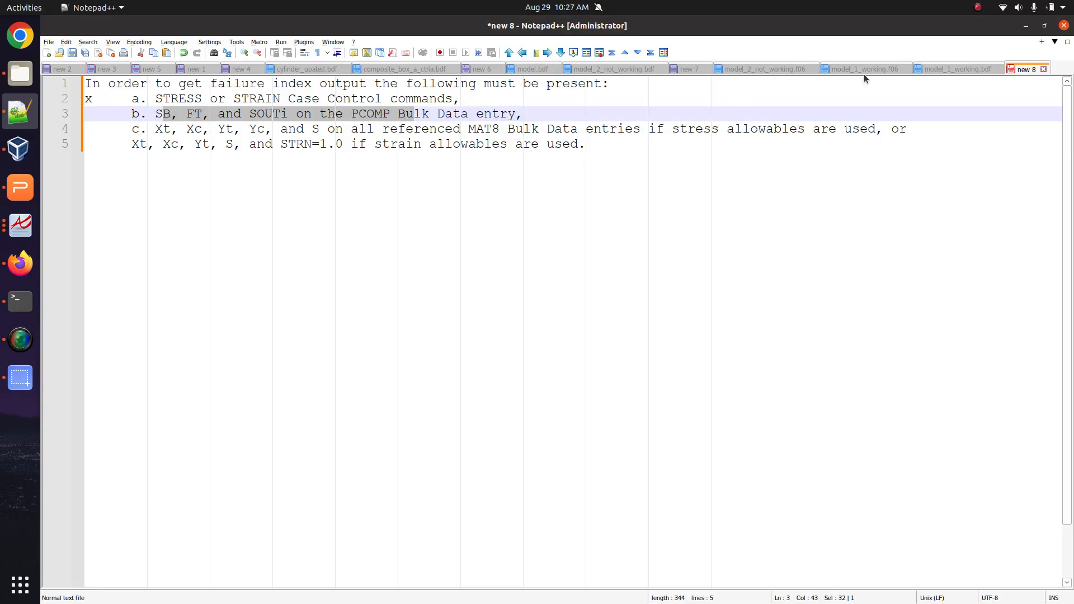
pyautogui.click(956, 69)
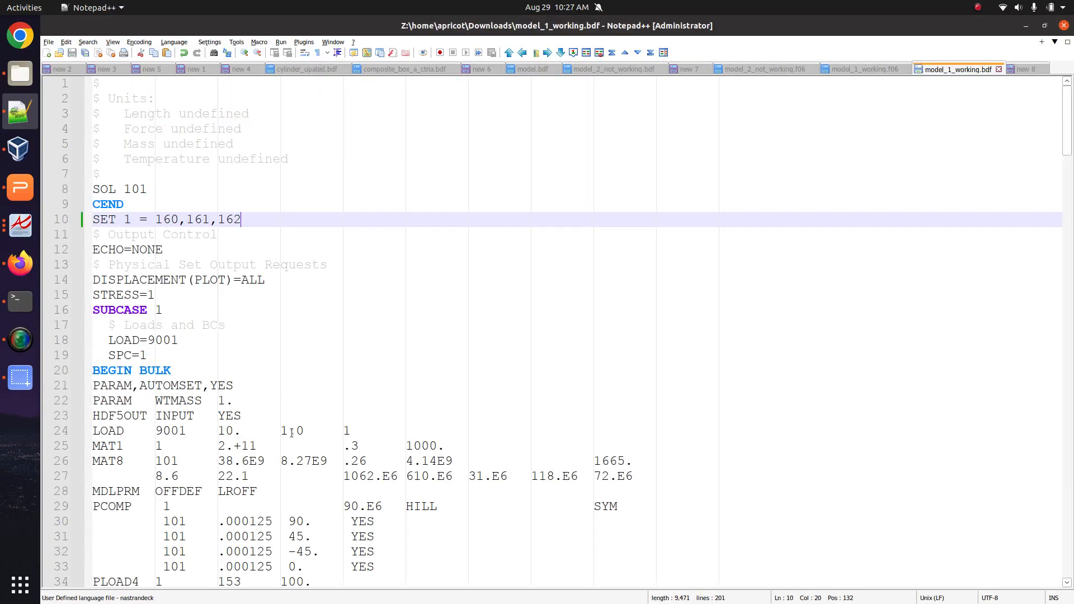
pyautogui.scroll(-2, 395, 433)
pyautogui.keyDown('ctrl'); pyautogui.scroll(2, 440, 435); pyautogui.keyUp('ctrl')
pyautogui.scroll(-2, 440, 435)
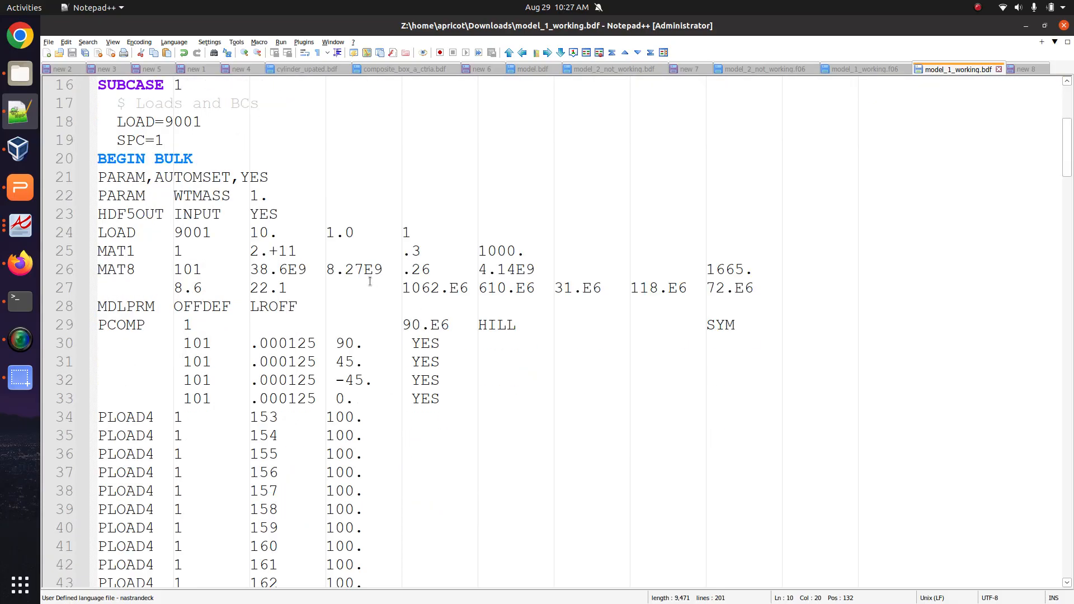
# Copy the 90.E6 SB value from the PCOMP line and return to the SOL 200 viewer.
pyautogui.click(401, 326)
pyautogui.moveTo(398, 325); pyautogui.dragTo(470, 329)
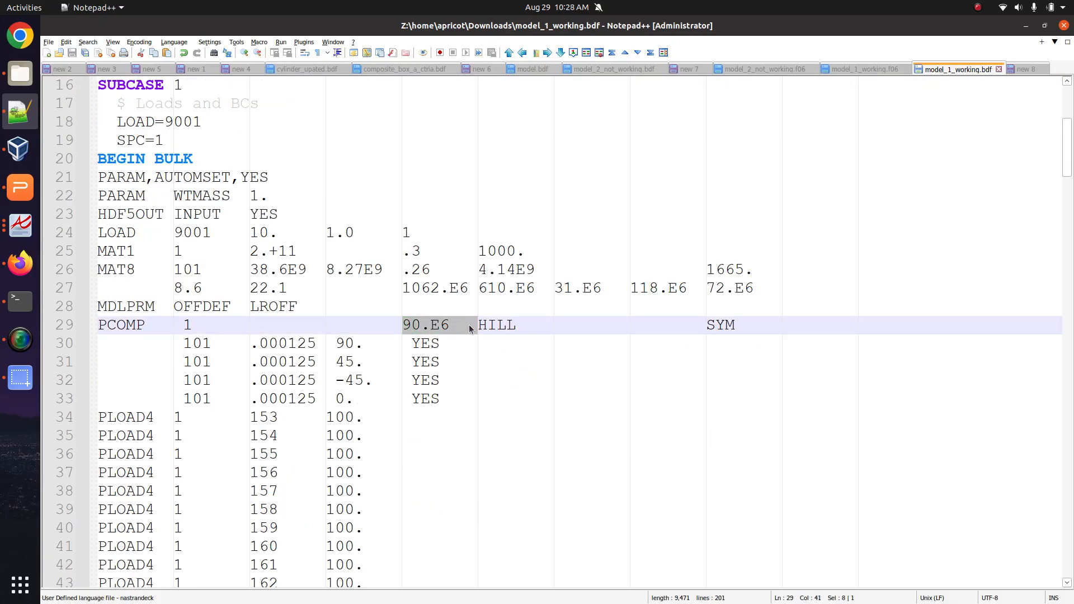
pyautogui.rightClick(422, 330)
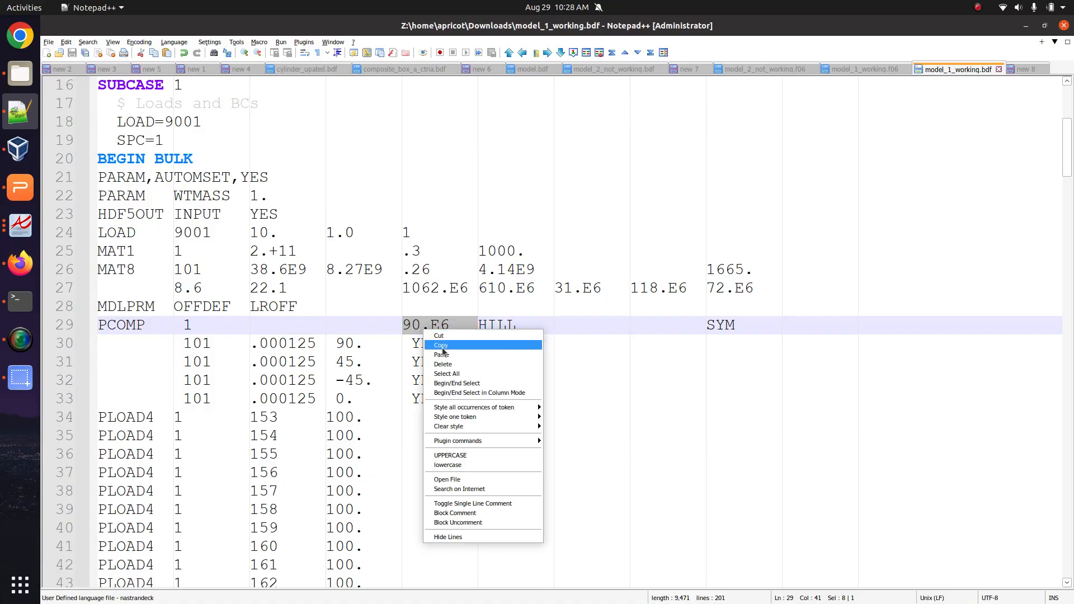
pyautogui.click(442, 345)
pyautogui.click(26, 261)
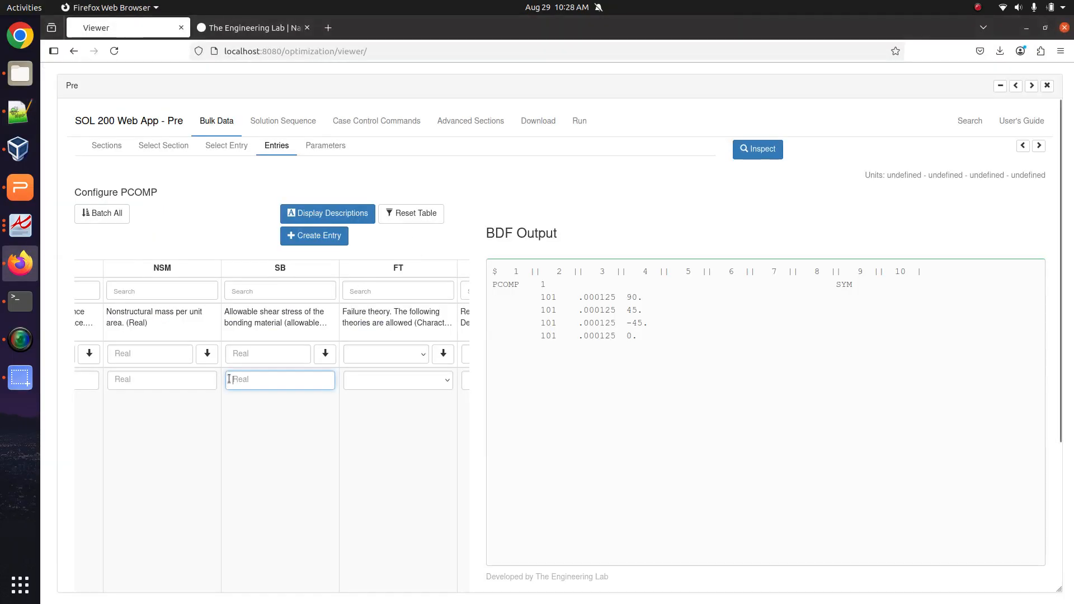
# Paste 90.E6 into the PCOMP SB field and set failure theory FT to HILL.
pyautogui.hotkey('ctrl', 'v')
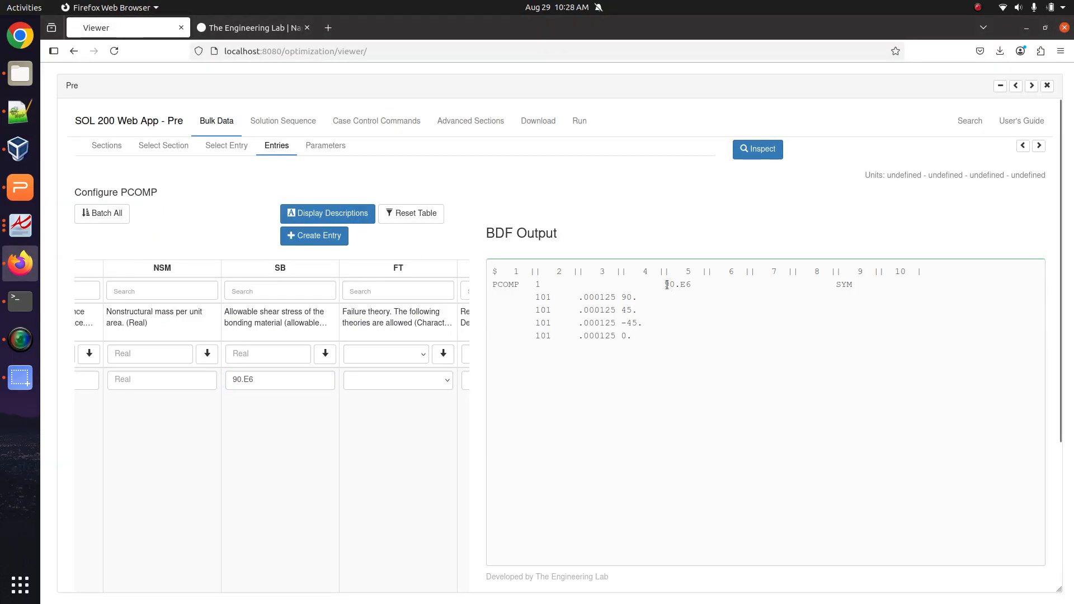
pyautogui.moveTo(664, 285); pyautogui.dragTo(711, 286)
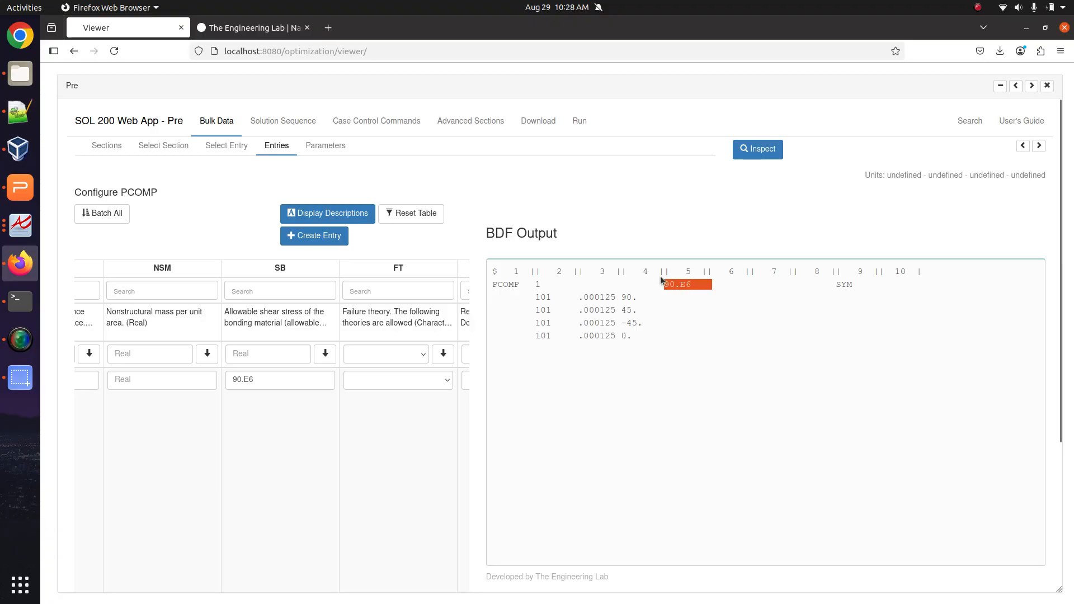
pyautogui.click(417, 380)
pyautogui.click(410, 407)
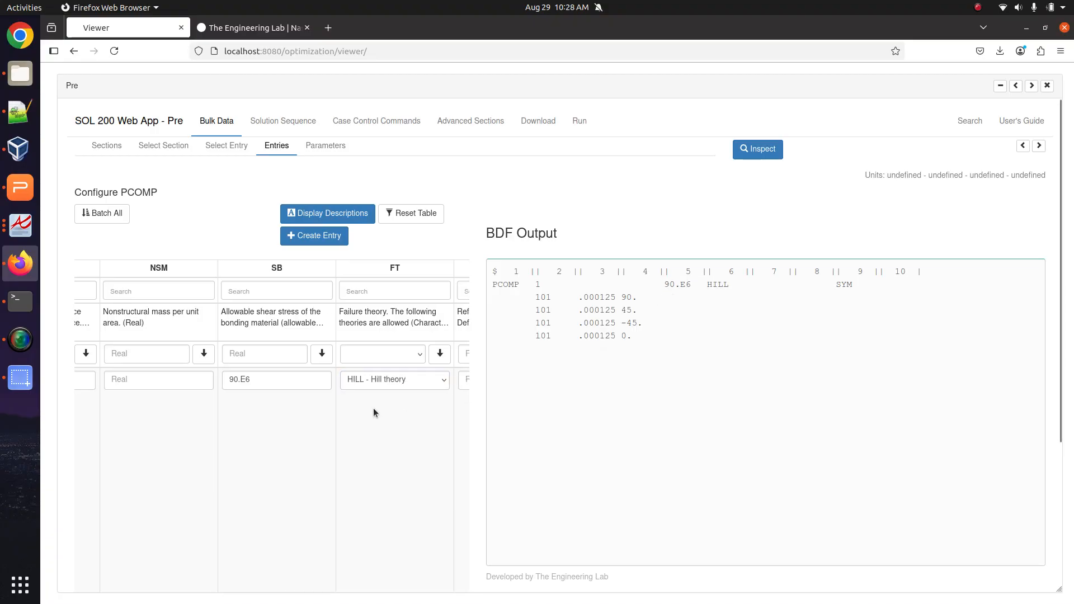
pyautogui.hscroll(5, 373, 412)
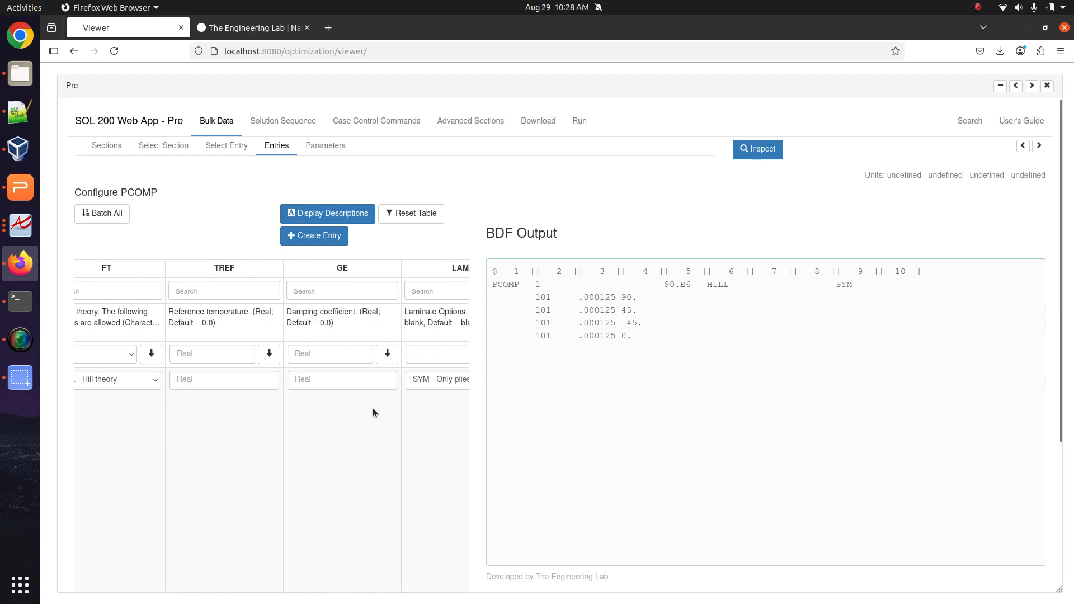
pyautogui.hscroll(5, 373, 412)
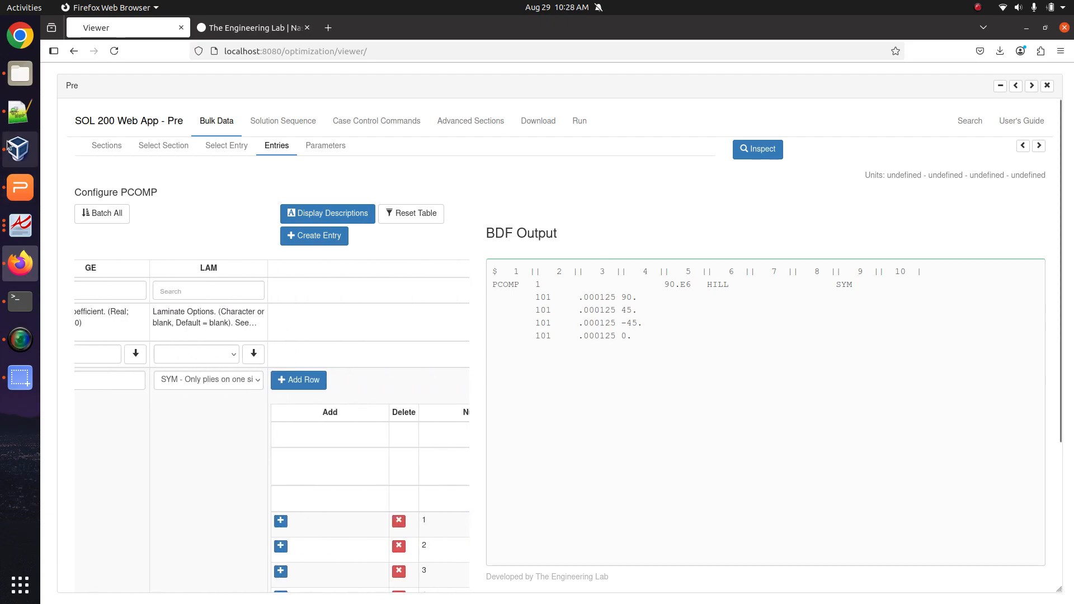
# Return to the new 8 requirements note in Notepad++ and select the word SOUTi.
pyautogui.click(20, 111)
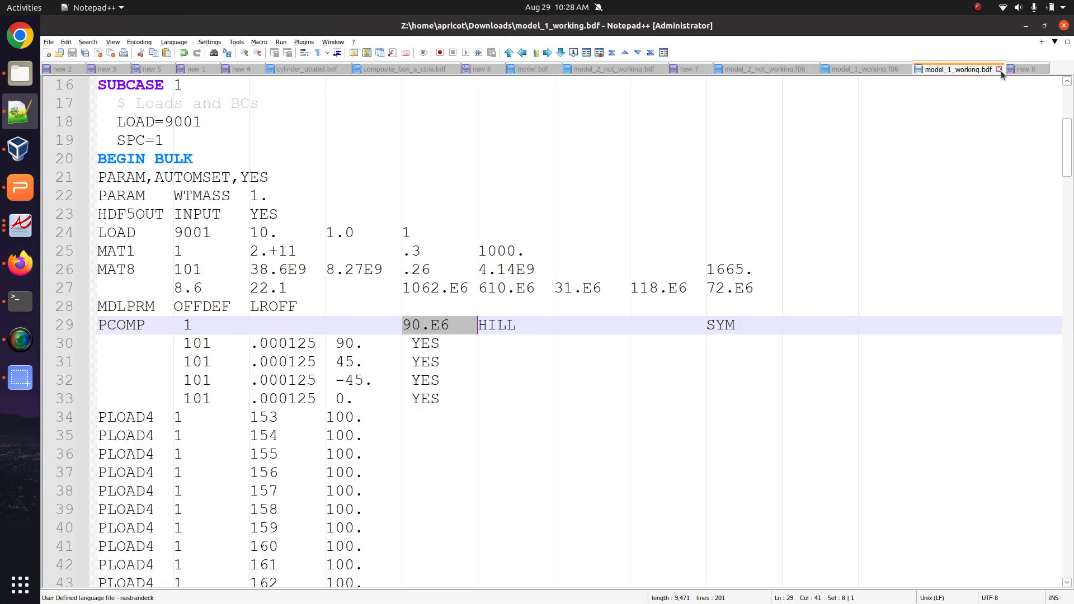
pyautogui.click(1023, 69)
pyautogui.doubleClick(332, 125)
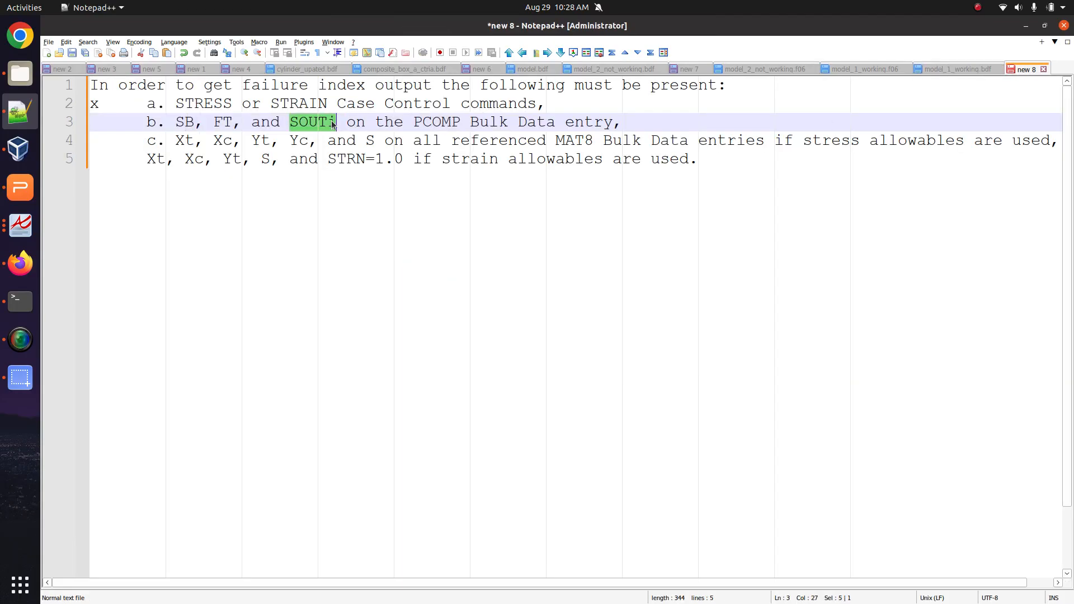
# Widen the PCOMP table and apply material MAT8 - 101 to every ply.
pyautogui.click(20, 263)
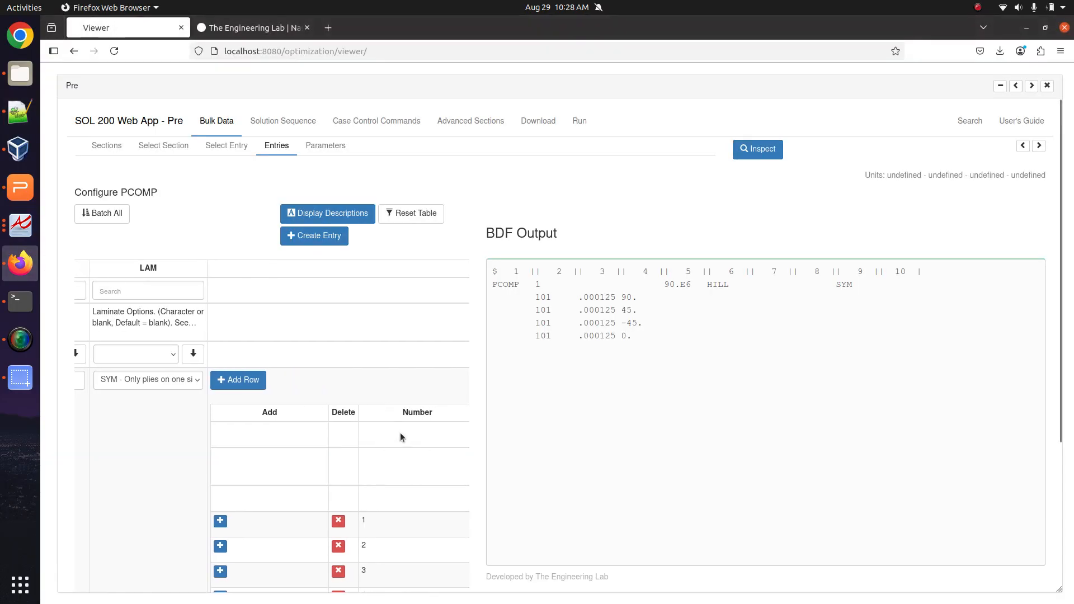
pyautogui.hscroll(2, 401, 431)
pyautogui.click(1038, 146)
pyautogui.click(1039, 146)
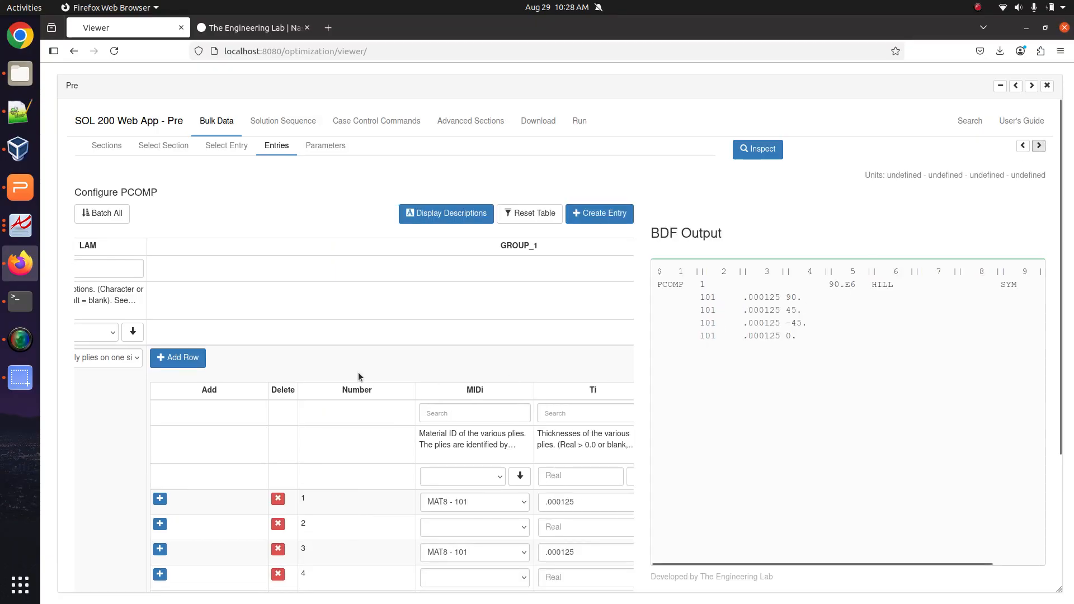
pyautogui.hscroll(1, 358, 374)
pyautogui.scroll(-3, 351, 391)
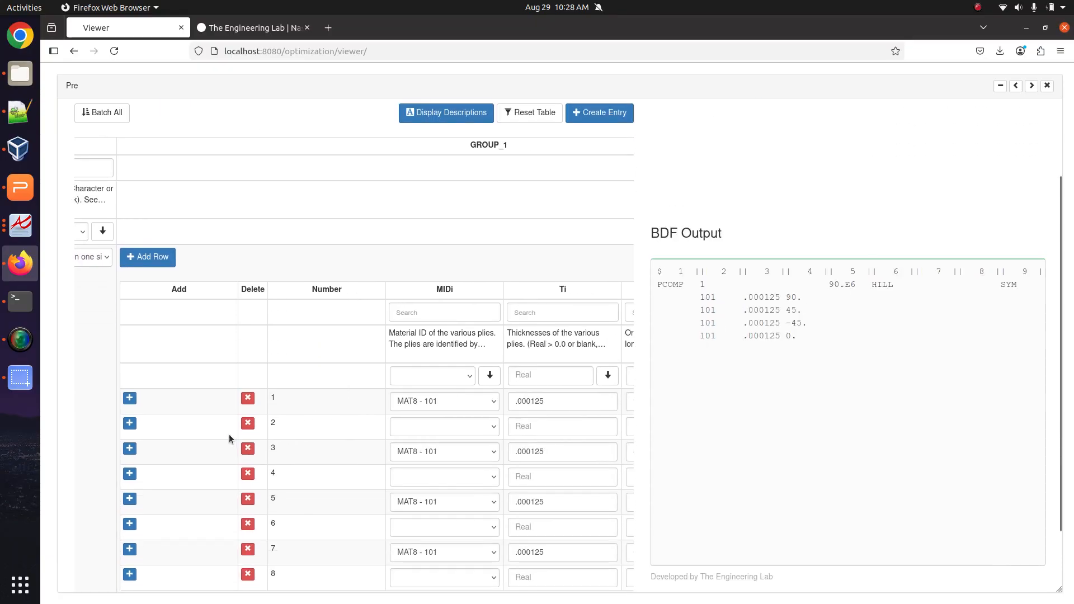
pyautogui.click(444, 432)
pyautogui.click(445, 432)
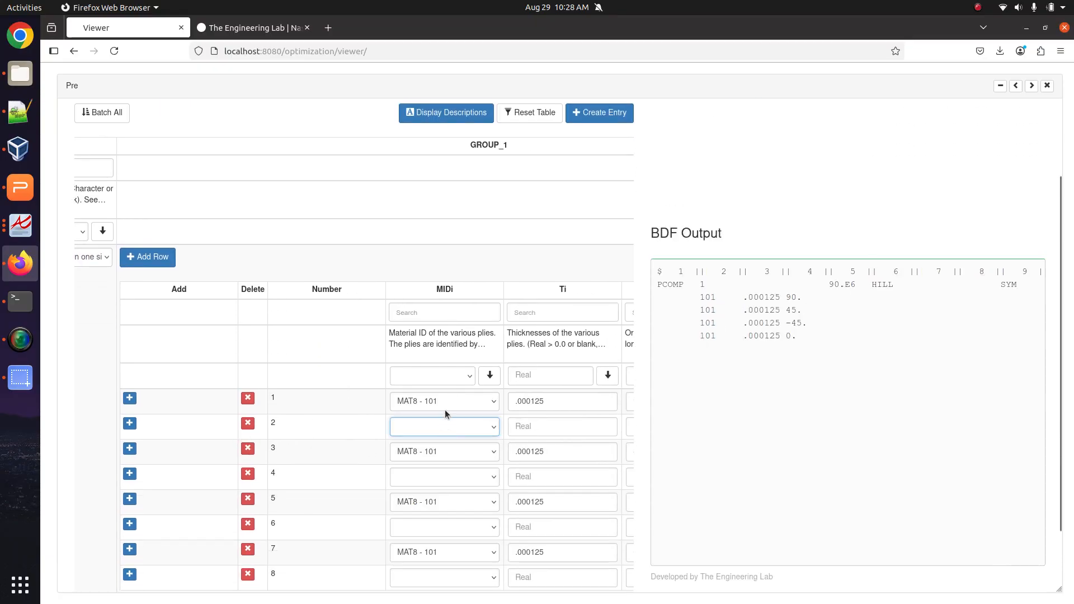
pyautogui.click(447, 378)
pyautogui.click(433, 465)
pyautogui.click(489, 375)
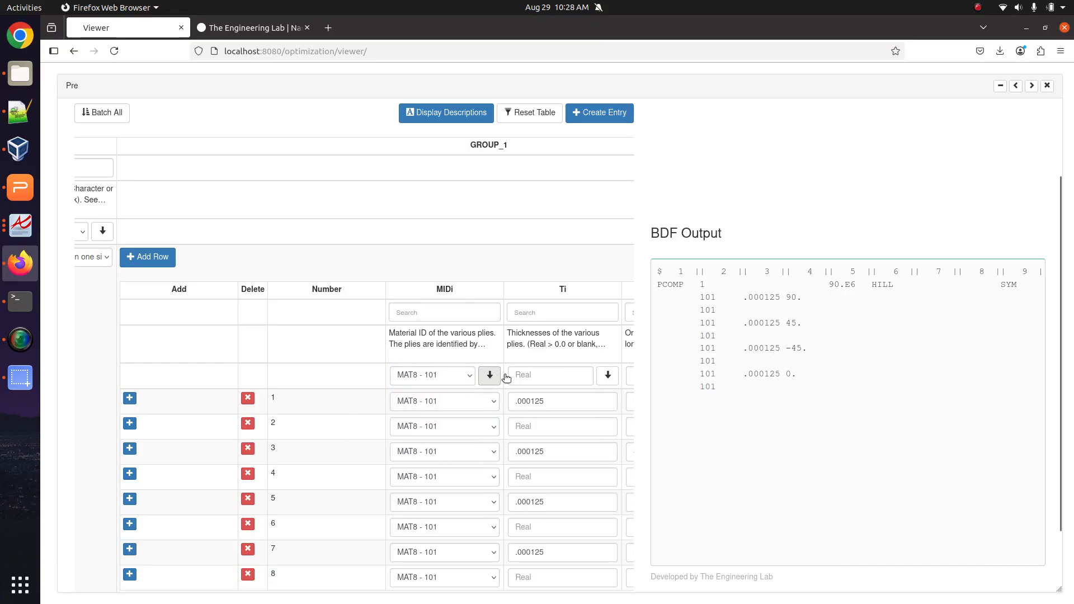
# Apply a common ply thickness of .000125 to every ply.
pyautogui.click(558, 402)
pyautogui.click(556, 375)
pyautogui.write('.000125')
pyautogui.click(608, 375)
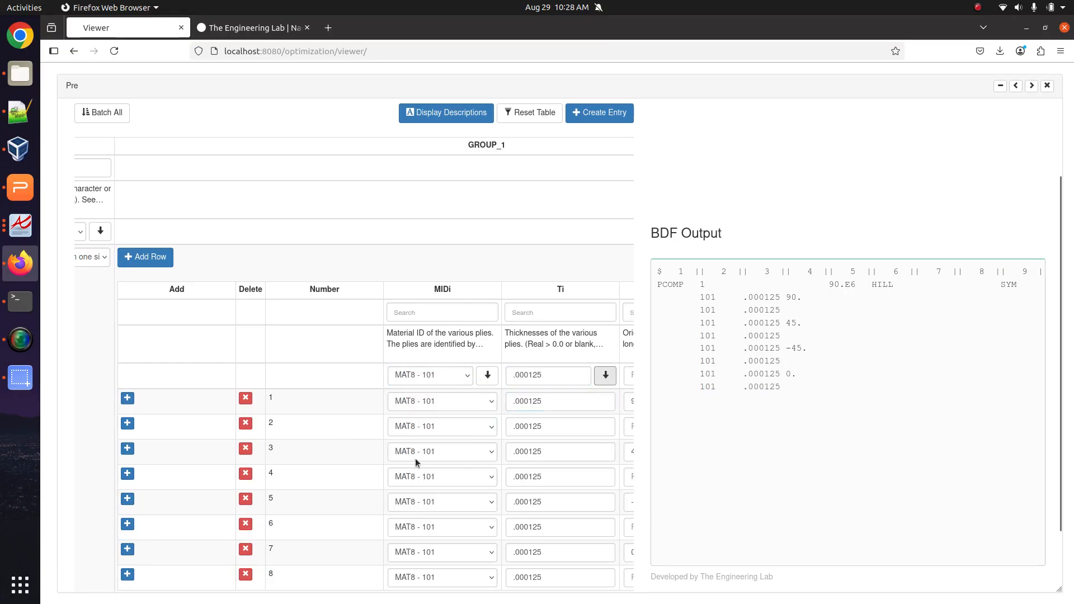
# Enter 0 as the orientation angle for the blank plies 3, 5, 7 and 9.
pyautogui.hscroll(6, 439, 424)
pyautogui.click(471, 422)
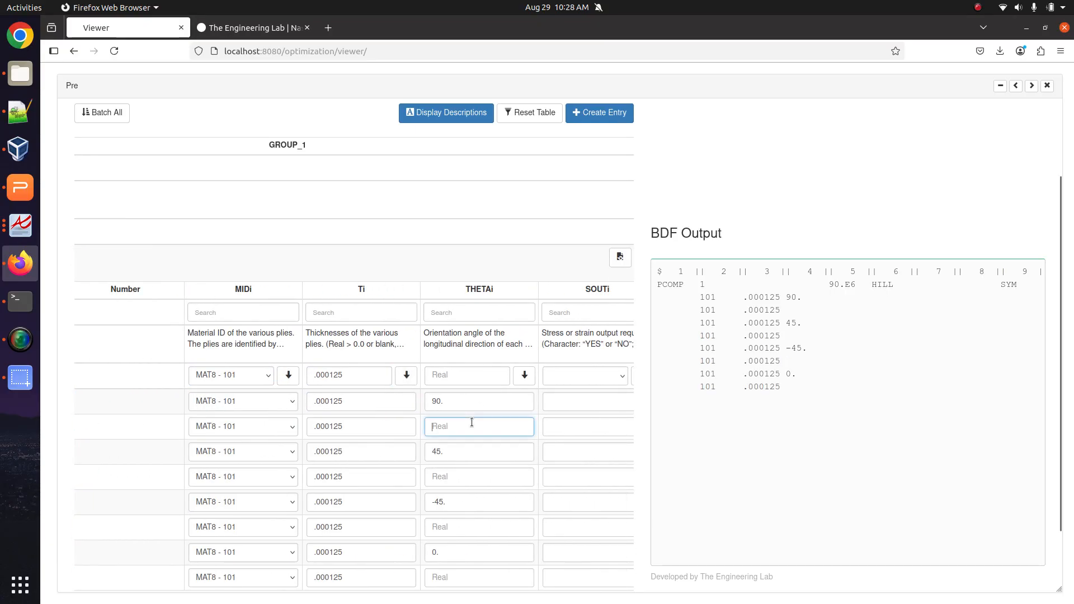
pyautogui.write('0.')
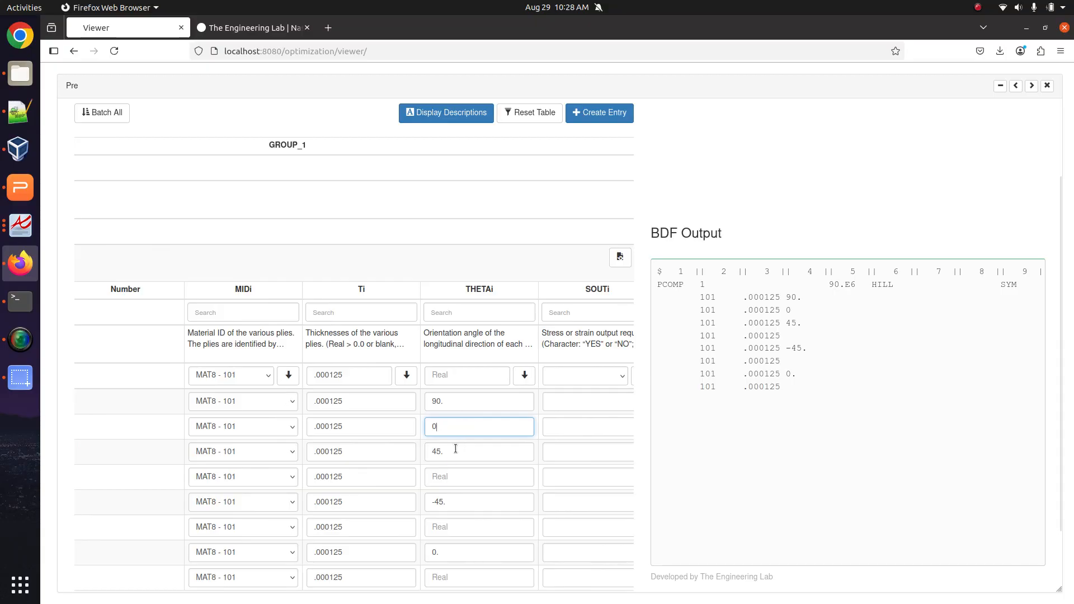
pyautogui.click(452, 476)
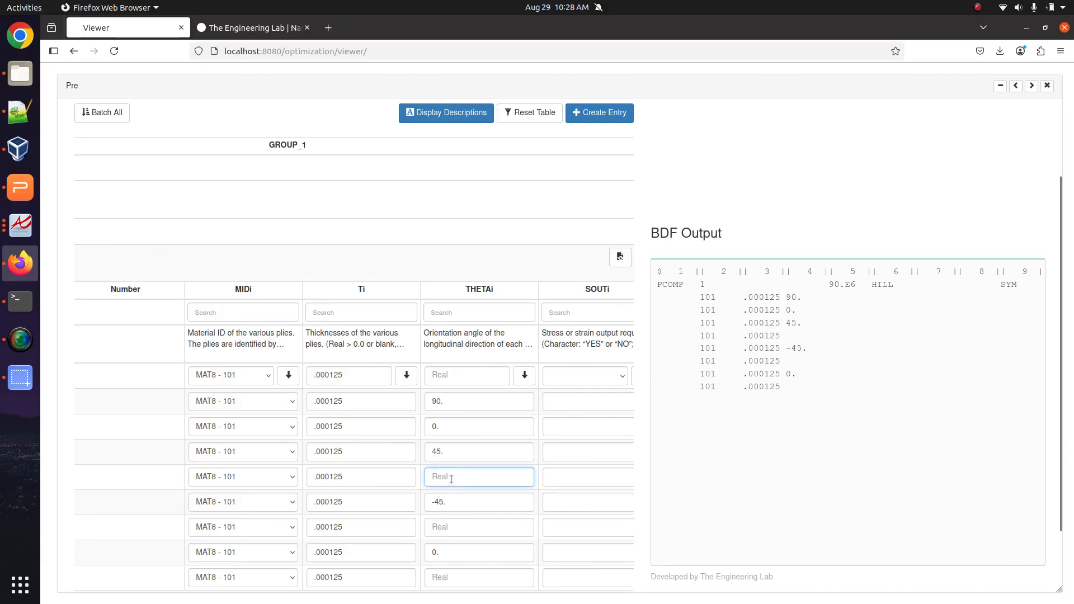
pyautogui.write('0.')
pyautogui.scroll(-2, 447, 481)
pyautogui.click(453, 507)
pyautogui.write('0.')
pyautogui.click(449, 557)
pyautogui.write('0')
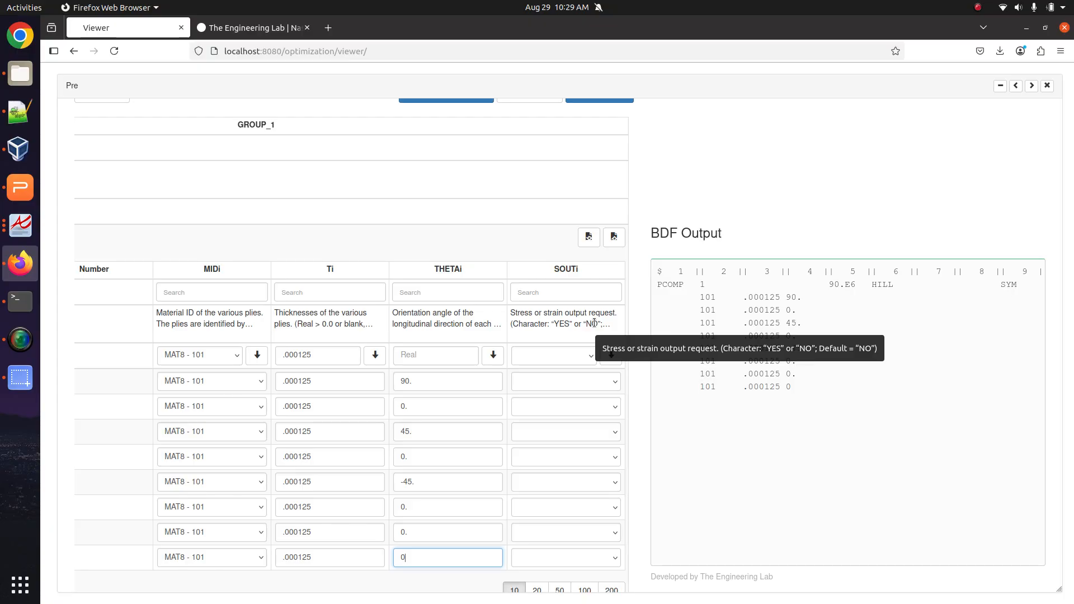
# Set SOUTi to YES on each ply row individually, from the 90° ply to the last.
pyautogui.click(577, 380)
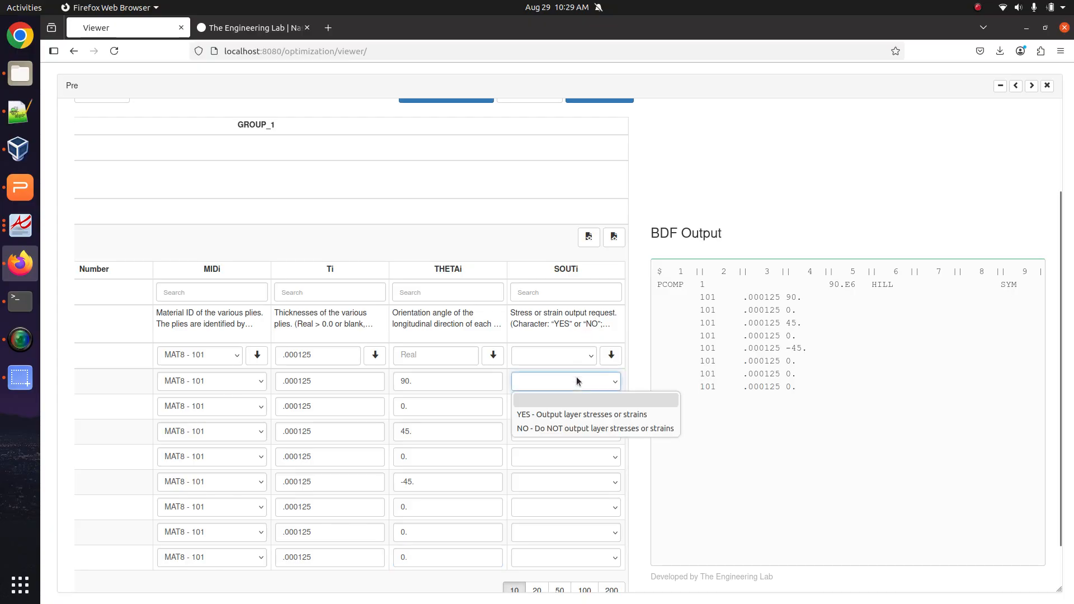
pyautogui.click(555, 415)
pyautogui.click(557, 408)
pyautogui.click(554, 441)
pyautogui.click(555, 438)
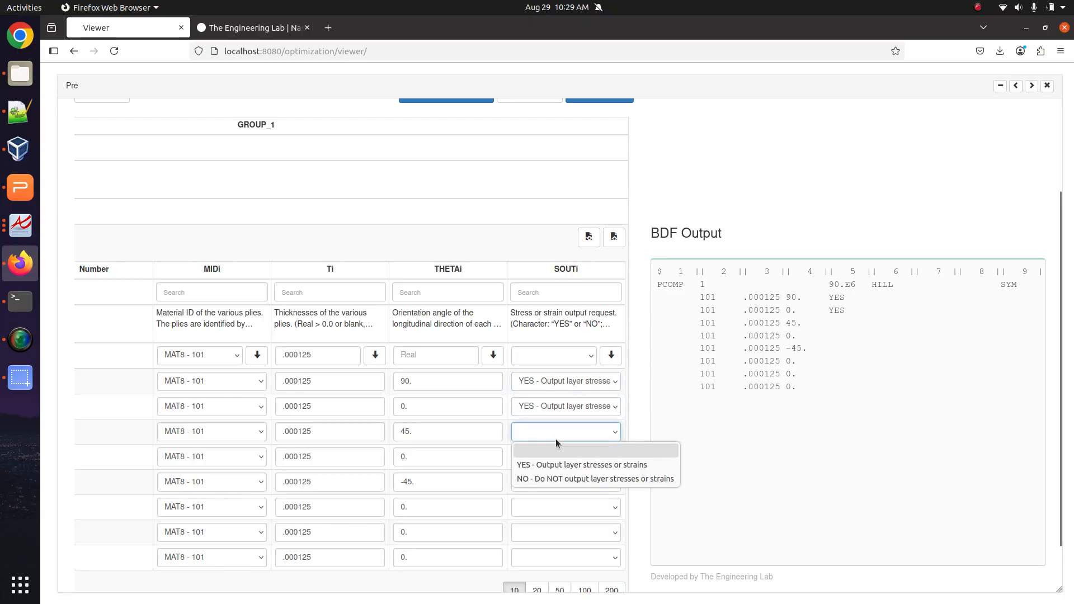
pyautogui.click(555, 465)
pyautogui.click(553, 457)
pyautogui.click(544, 491)
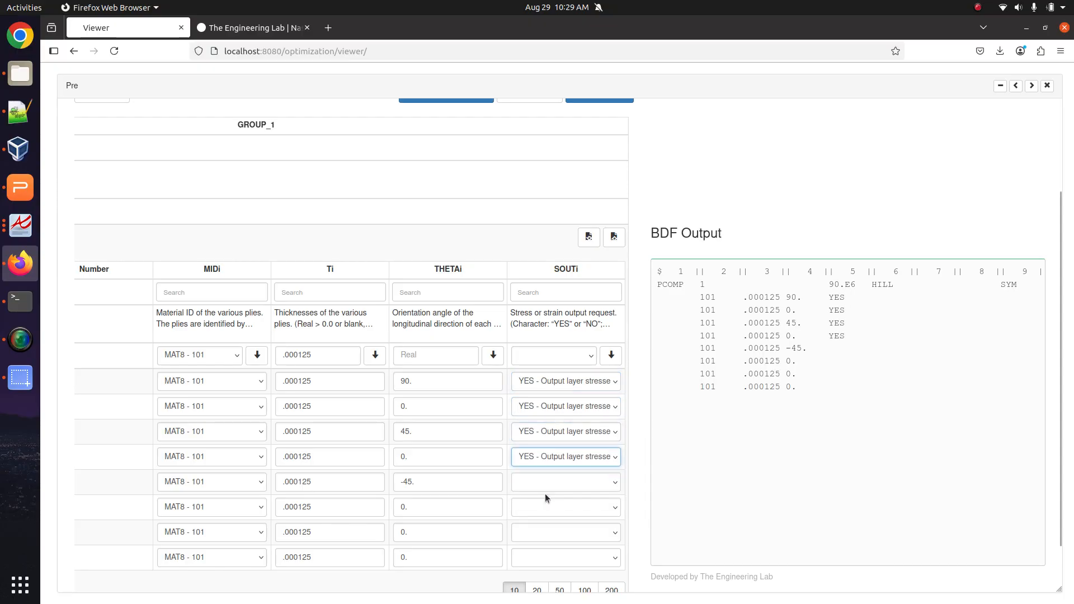
pyautogui.click(545, 493)
pyautogui.click(538, 512)
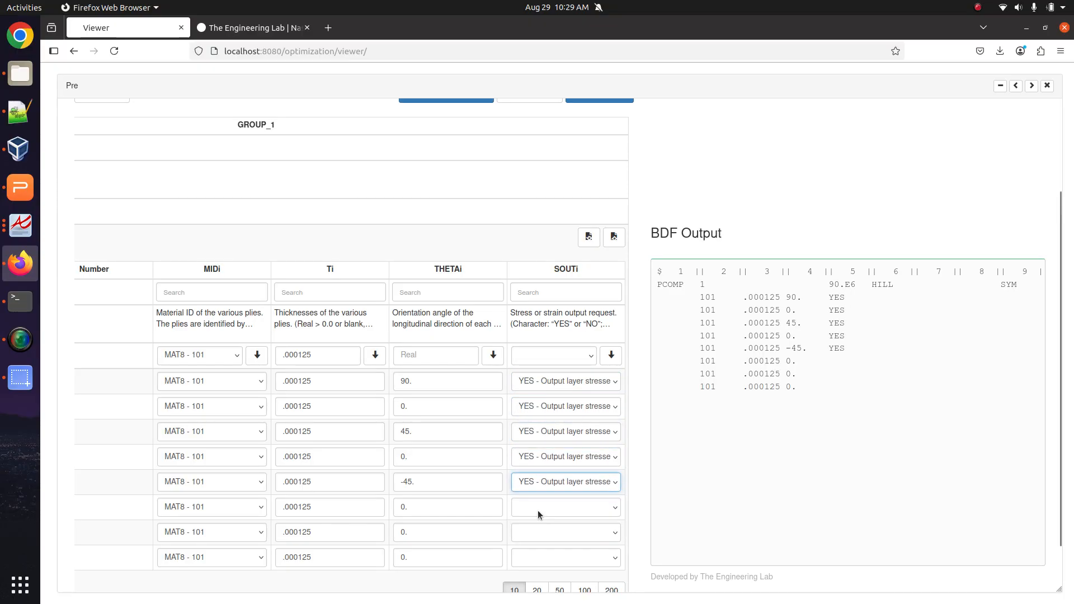
pyautogui.click(538, 510)
pyautogui.click(531, 546)
pyautogui.click(538, 511)
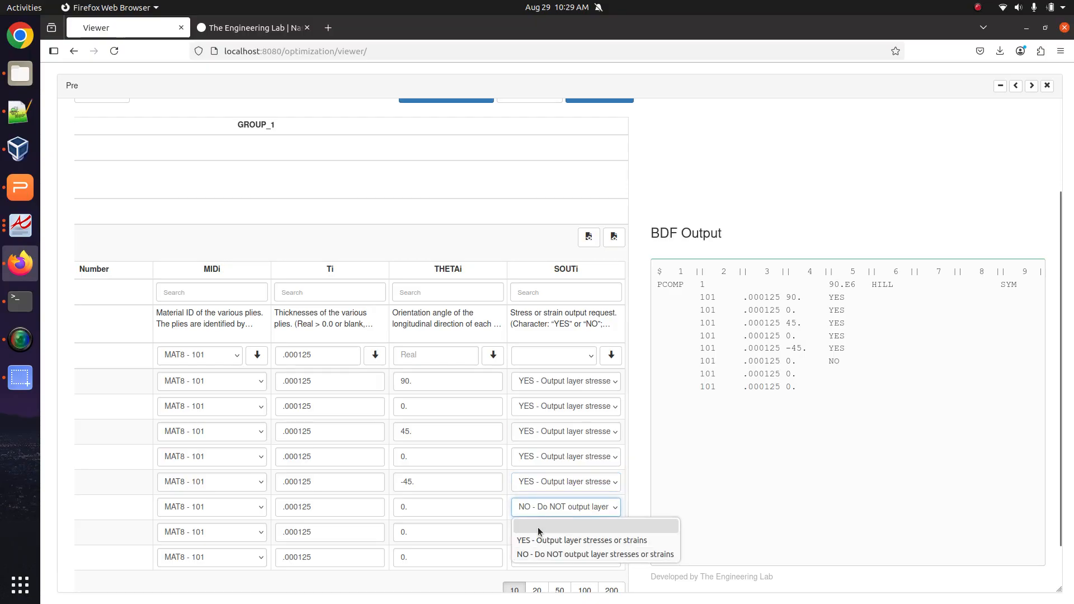
pyautogui.click(537, 538)
pyautogui.click(537, 532)
pyautogui.click(537, 556)
pyautogui.click(534, 558)
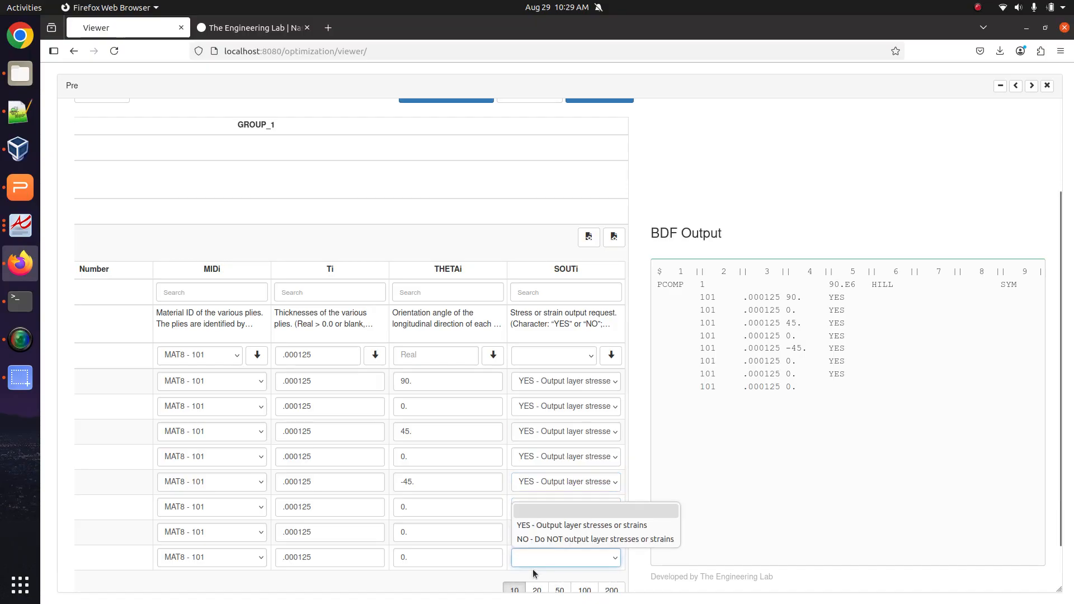
pyautogui.click(537, 525)
# Use the header SOUTi control to apply YES to all plies at once.
pyautogui.click(585, 361)
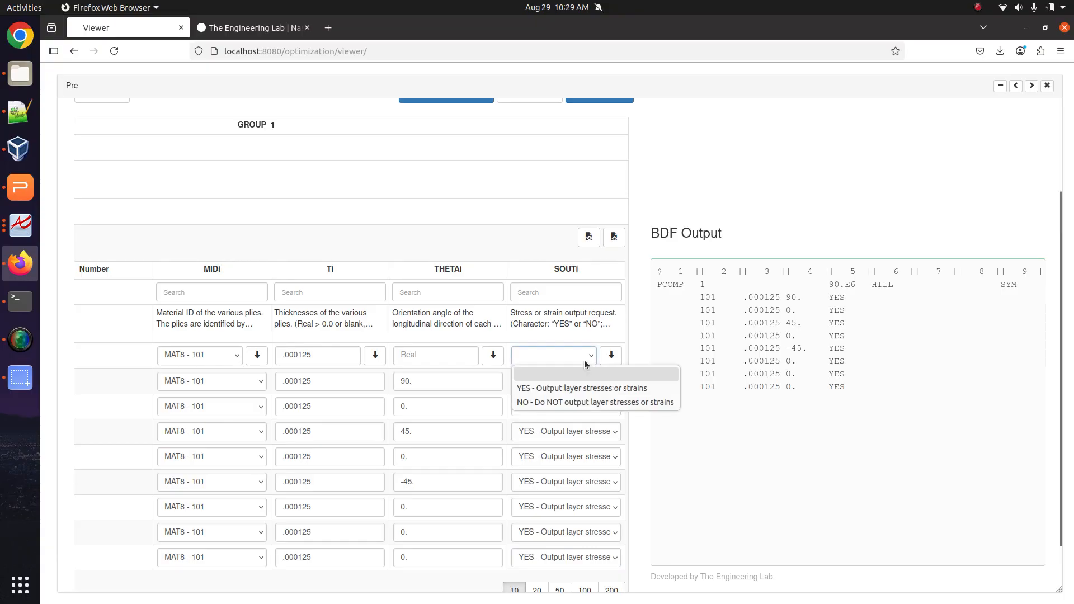
pyautogui.click(545, 400)
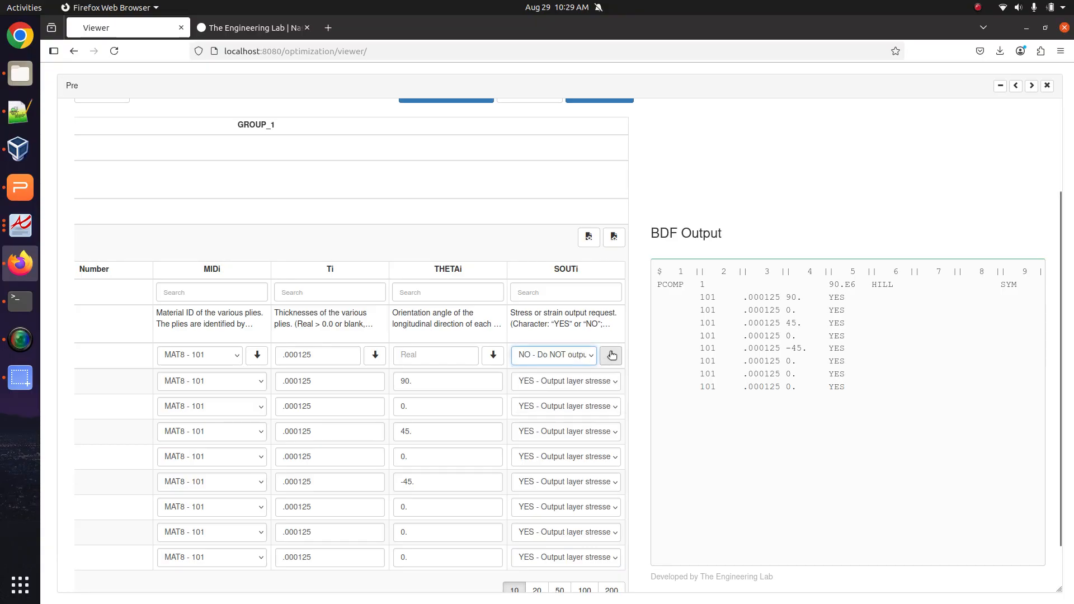
pyautogui.click(611, 355)
pyautogui.click(583, 357)
pyautogui.click(567, 383)
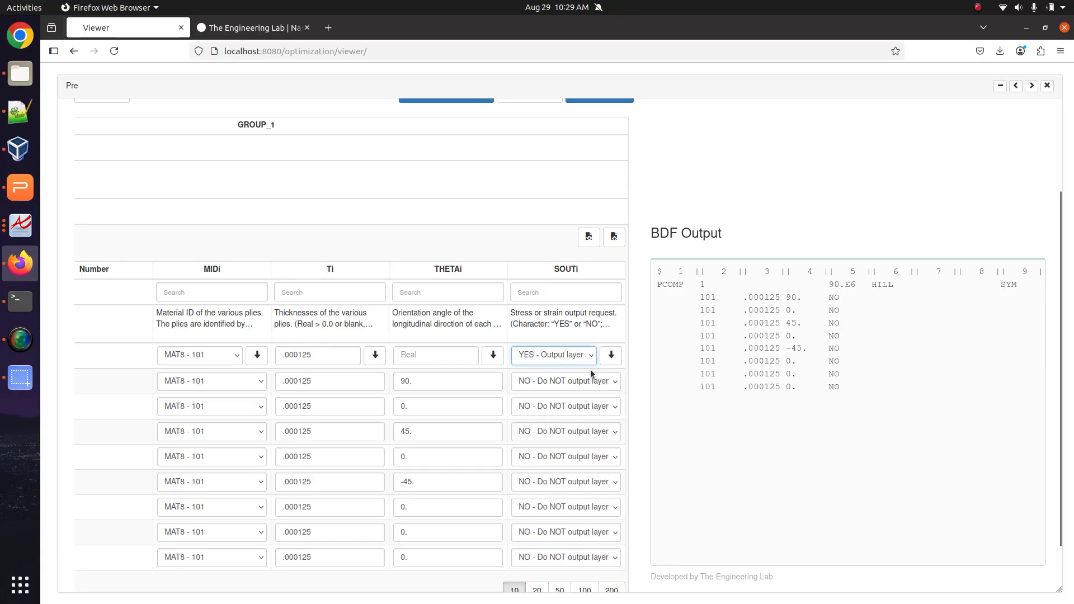
pyautogui.click(610, 355)
pyautogui.click(553, 355)
pyautogui.click(554, 365)
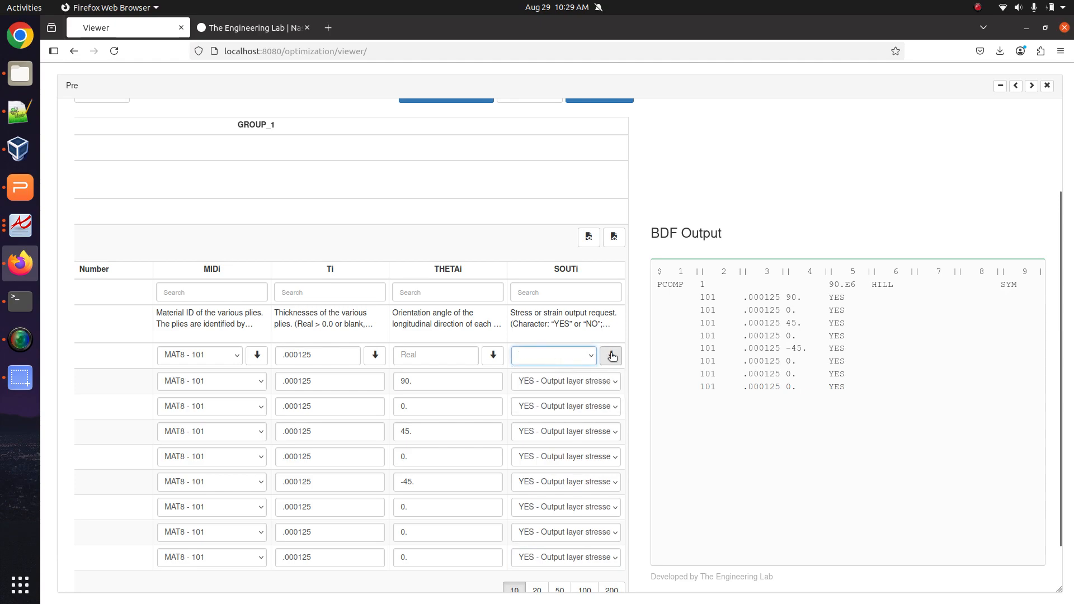
pyautogui.click(610, 355)
pyautogui.click(554, 355)
pyautogui.click(548, 379)
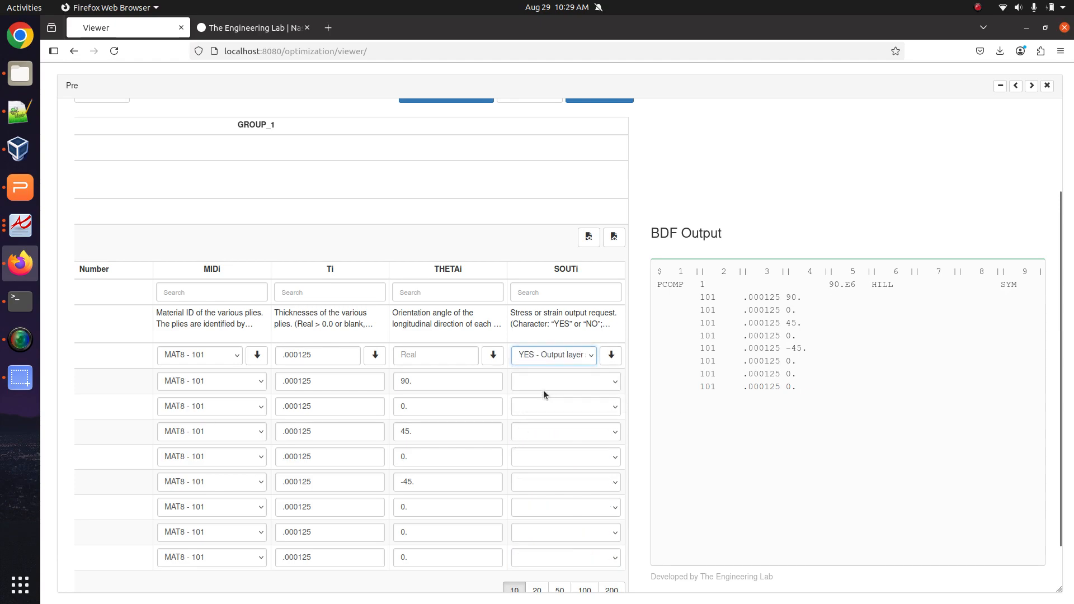
pyautogui.click(609, 356)
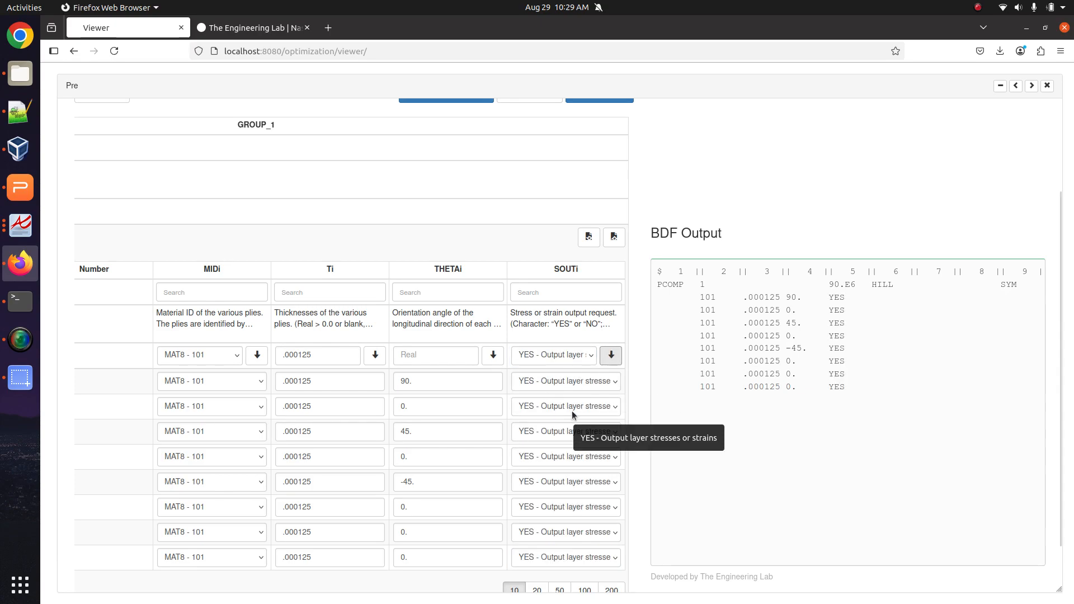
# Check SB and FT in item b of the checklist and tick item b with an x.
pyautogui.click(20, 112)
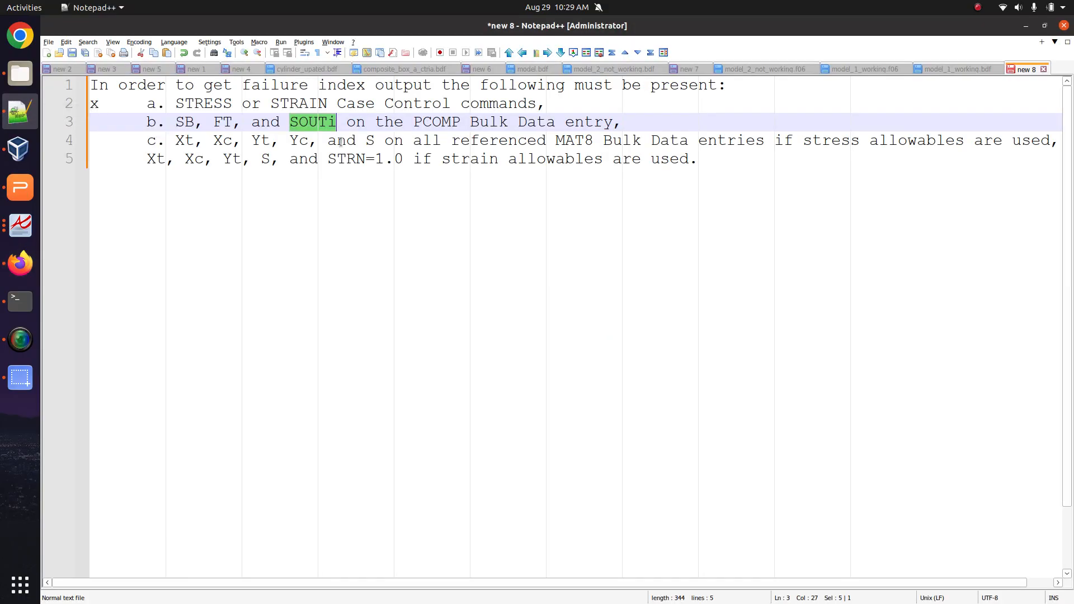
pyautogui.doubleClick(182, 123)
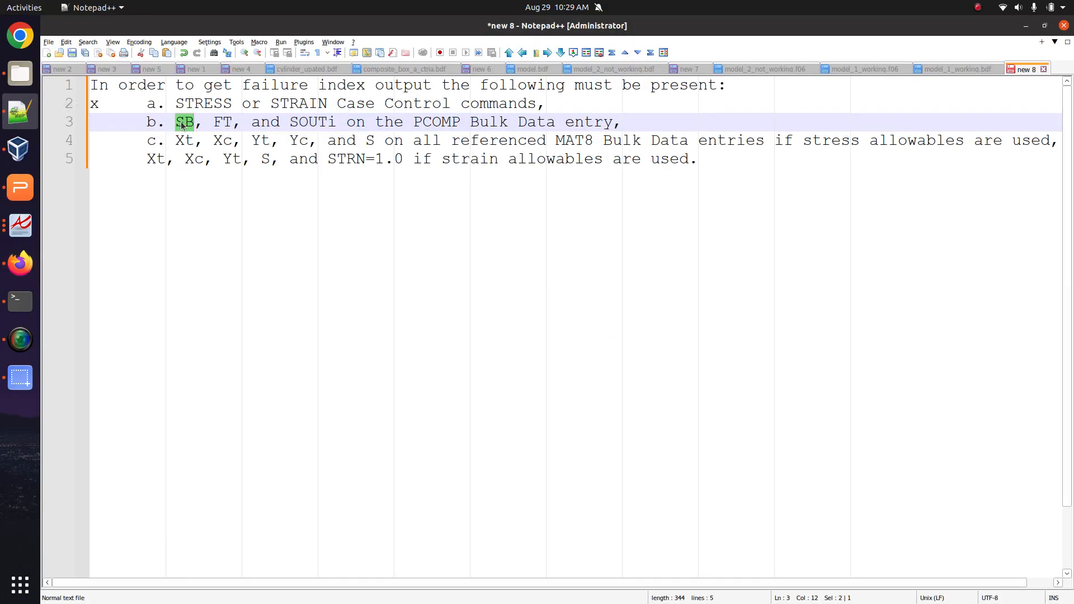
pyautogui.doubleClick(223, 123)
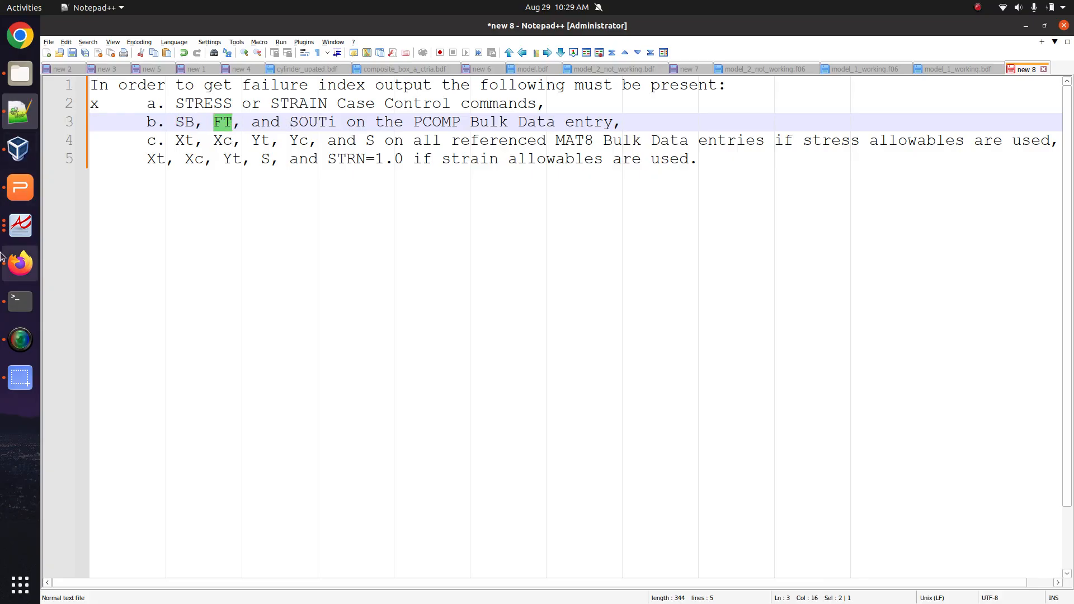
pyautogui.click(21, 263)
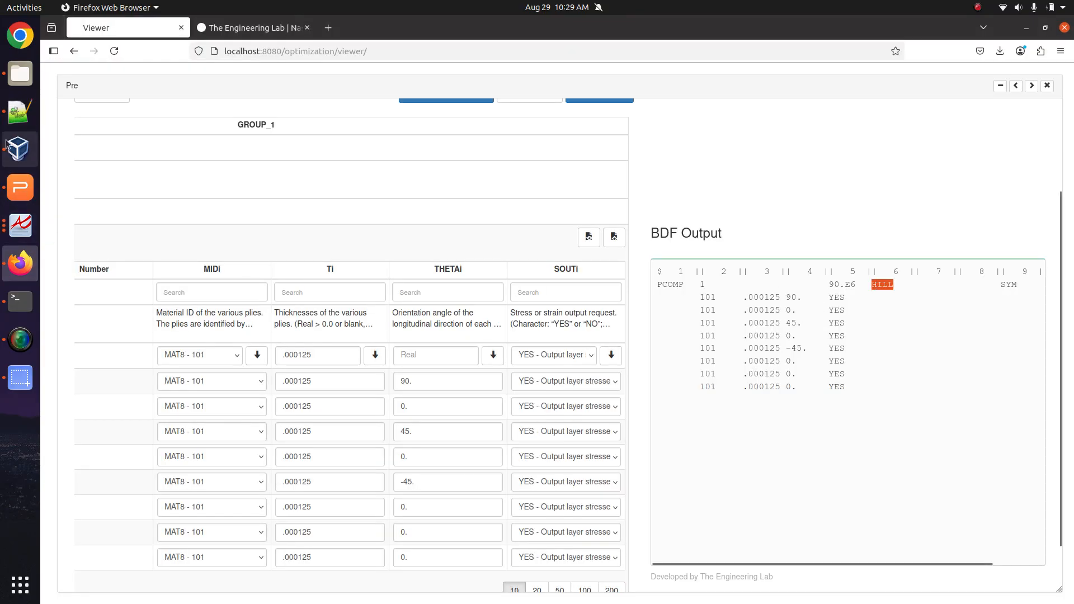
pyautogui.click(20, 112)
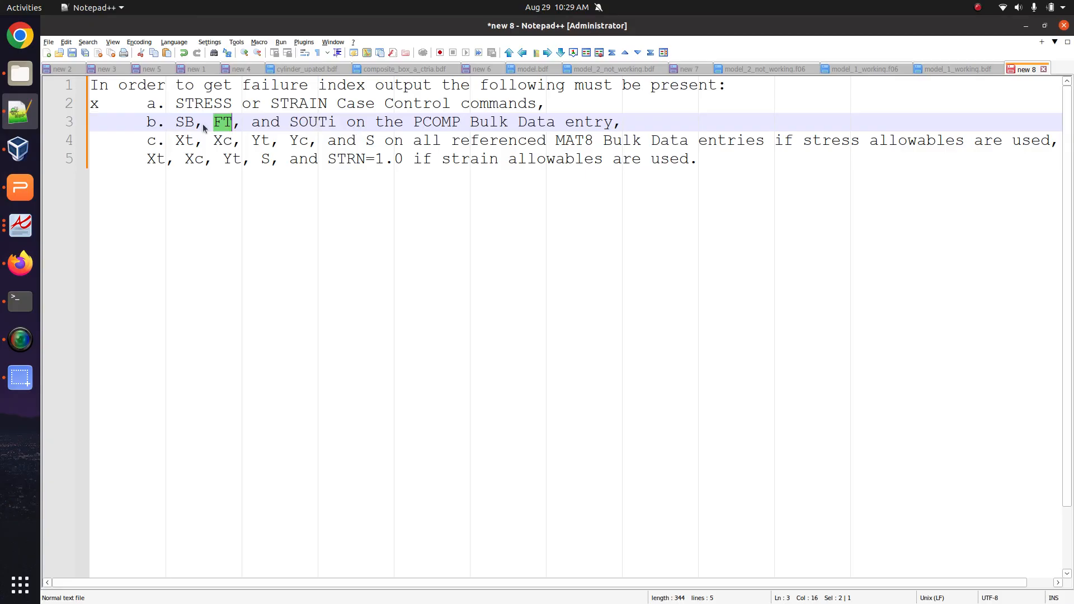
pyautogui.click(81, 124)
pyautogui.write('x')
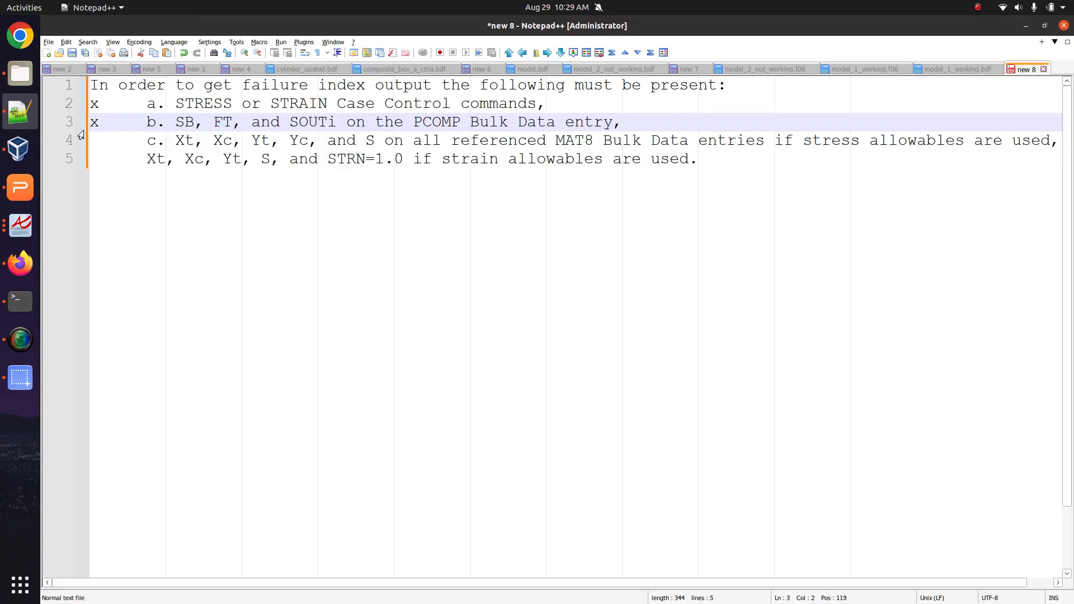
# Review item c's allowables, including the shear allowable S, then go back to the web app.
pyautogui.moveTo(144, 142); pyautogui.dragTo(297, 142)
pyautogui.click(172, 141)
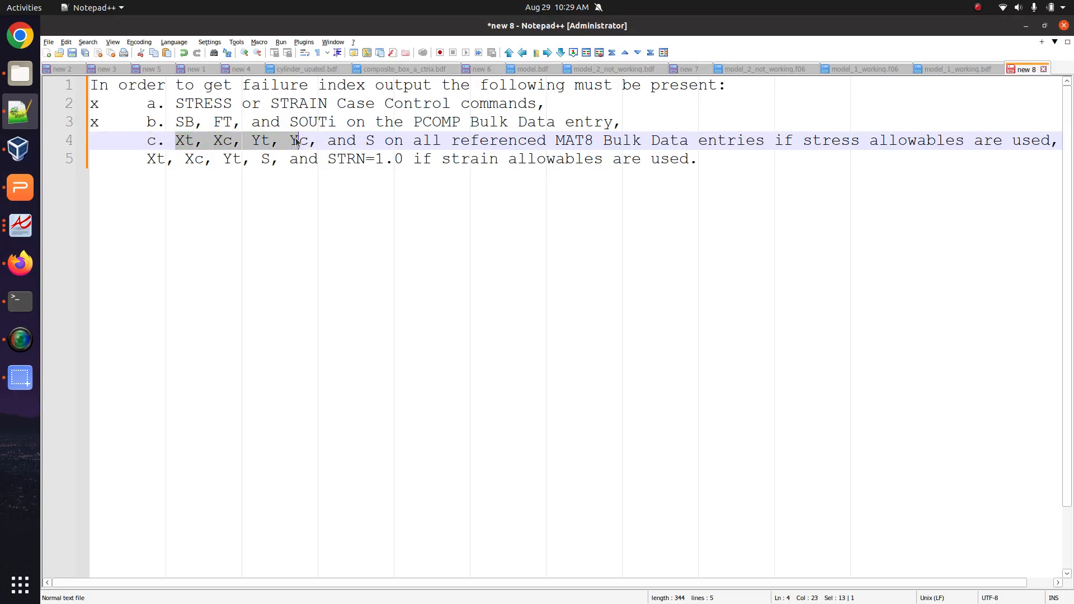
pyautogui.click(185, 141)
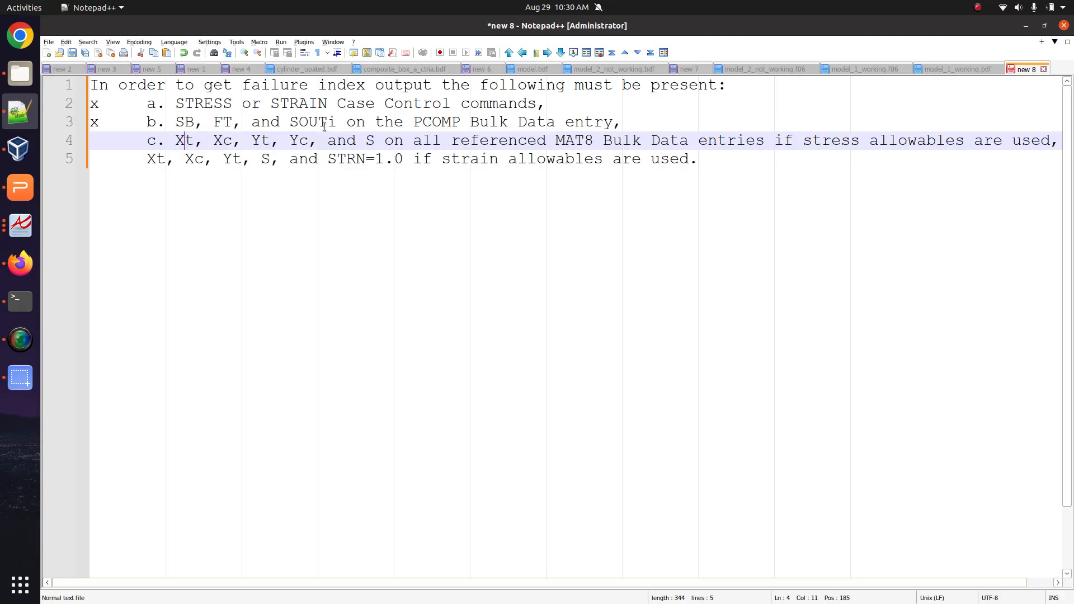
pyautogui.doubleClick(366, 139)
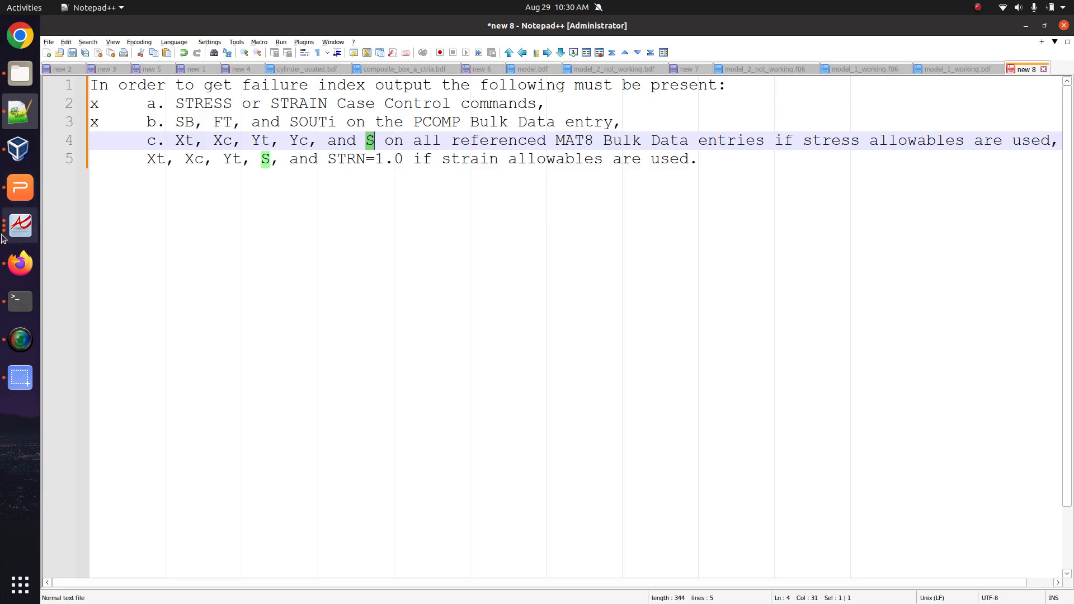
pyautogui.click(10, 255)
pyautogui.scroll(3, 347, 228)
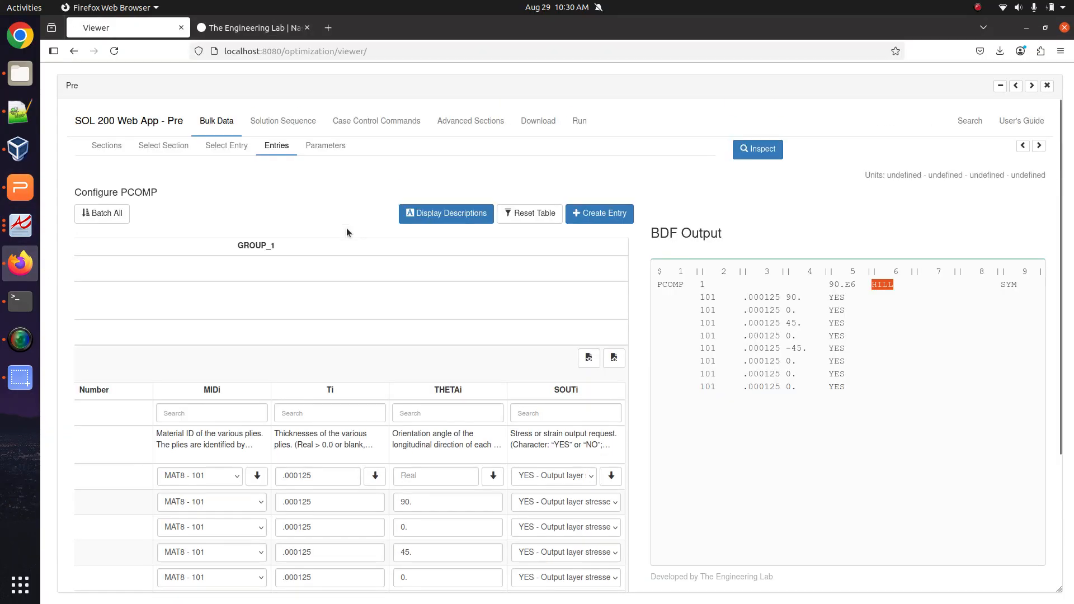
# Filter Bulk Data entries for mat8, open MAT8, and scroll to its Xt–S allowable columns.
pyautogui.click(239, 146)
pyautogui.doubleClick(269, 263)
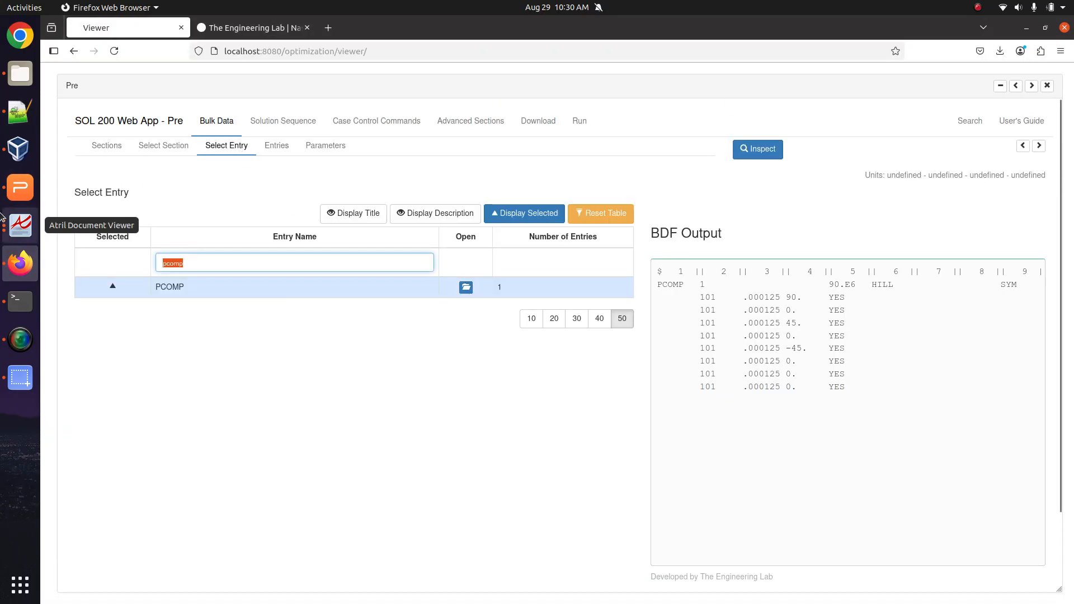
pyautogui.write('mat8')
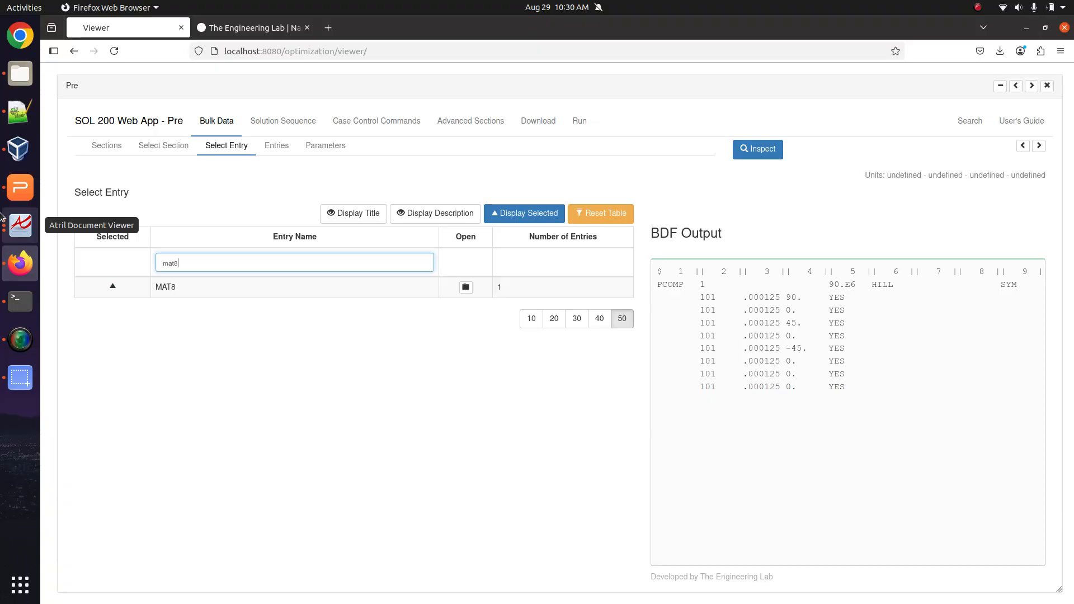
pyautogui.click(434, 287)
pyautogui.moveTo(210, 398)
pyautogui.mouseDown()
pyautogui.moveTo(115, 398)
pyautogui.moveTo(228, 396)
pyautogui.mouseUp()
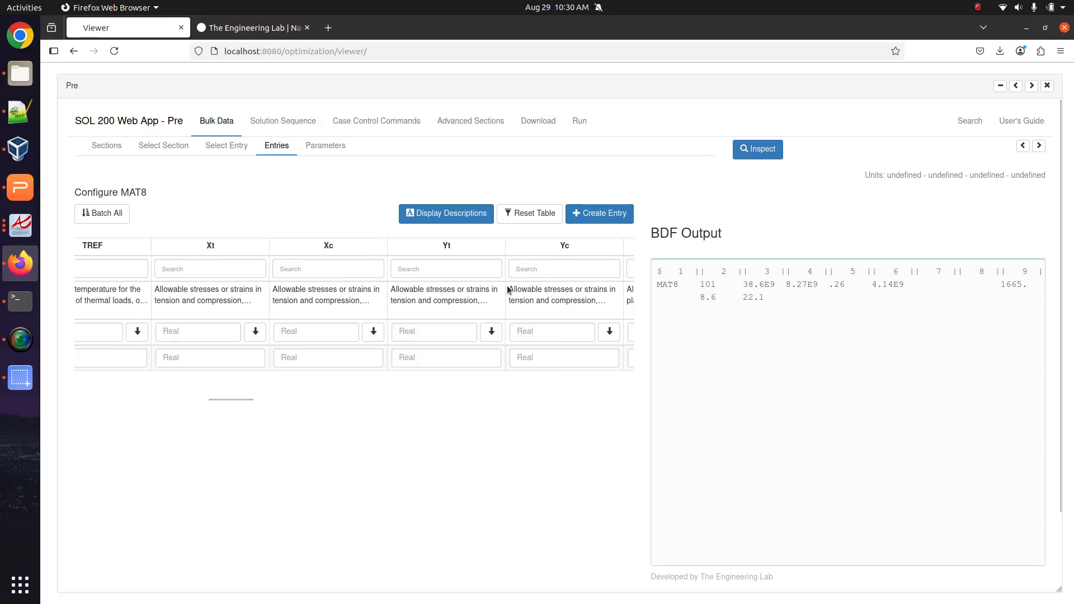
pyautogui.hscroll(2, 508, 289)
pyautogui.hscroll(4, 507, 287)
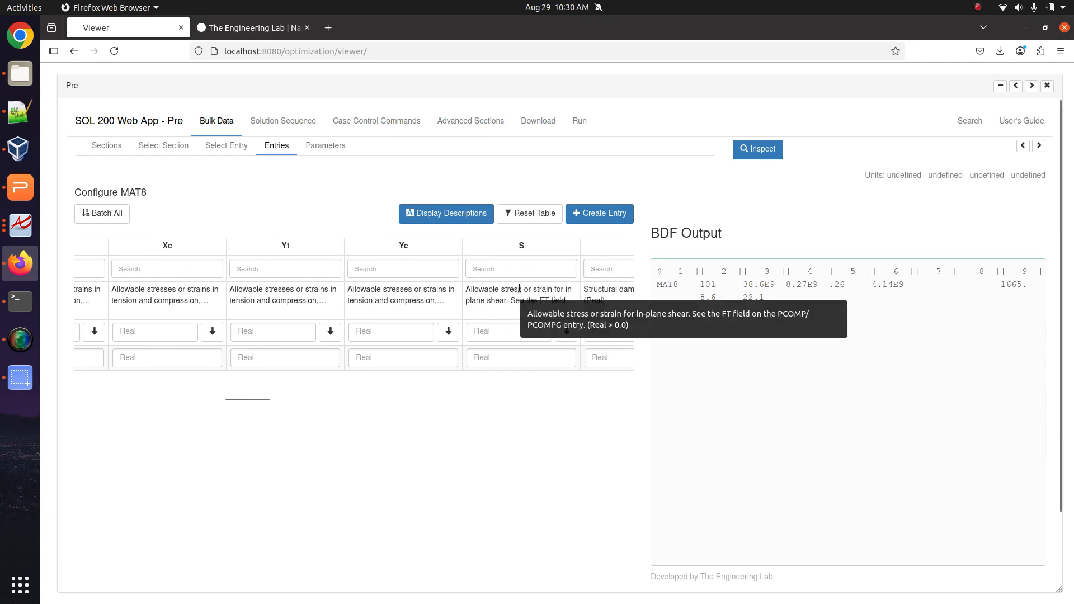
pyautogui.hscroll(-3, 143, 289)
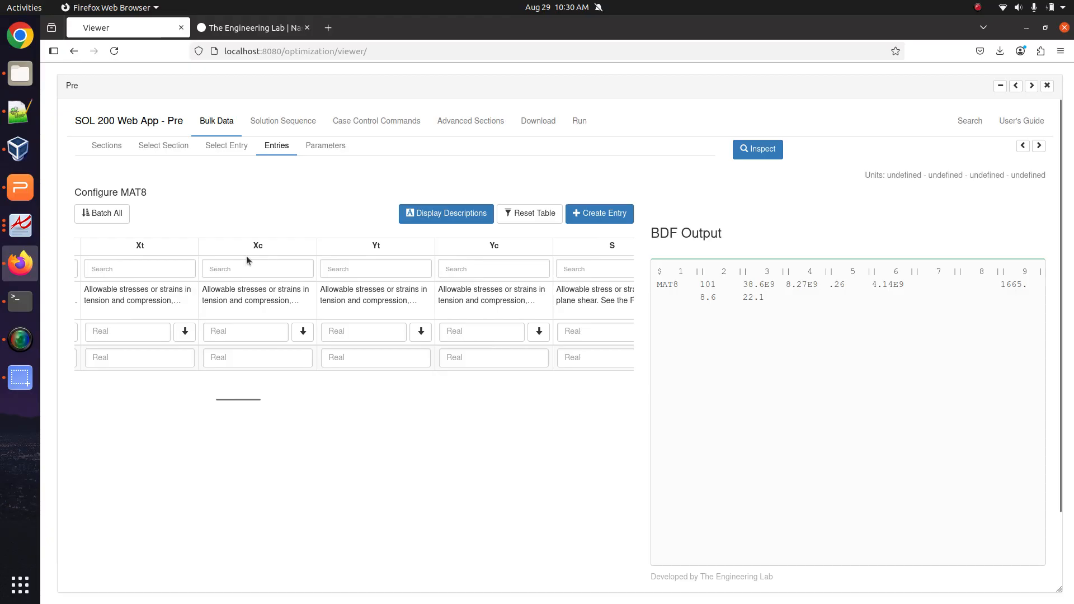
# Copy 1062.E6 from line 27 of model_1_working.bdf into the MAT8 Xt field.
pyautogui.click(21, 114)
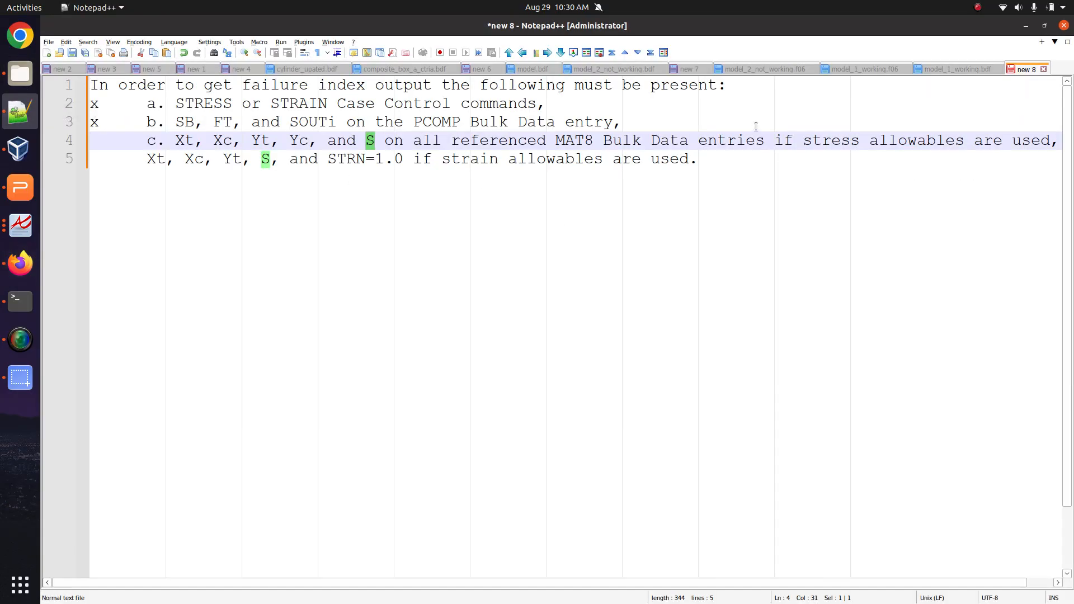
pyautogui.click(947, 68)
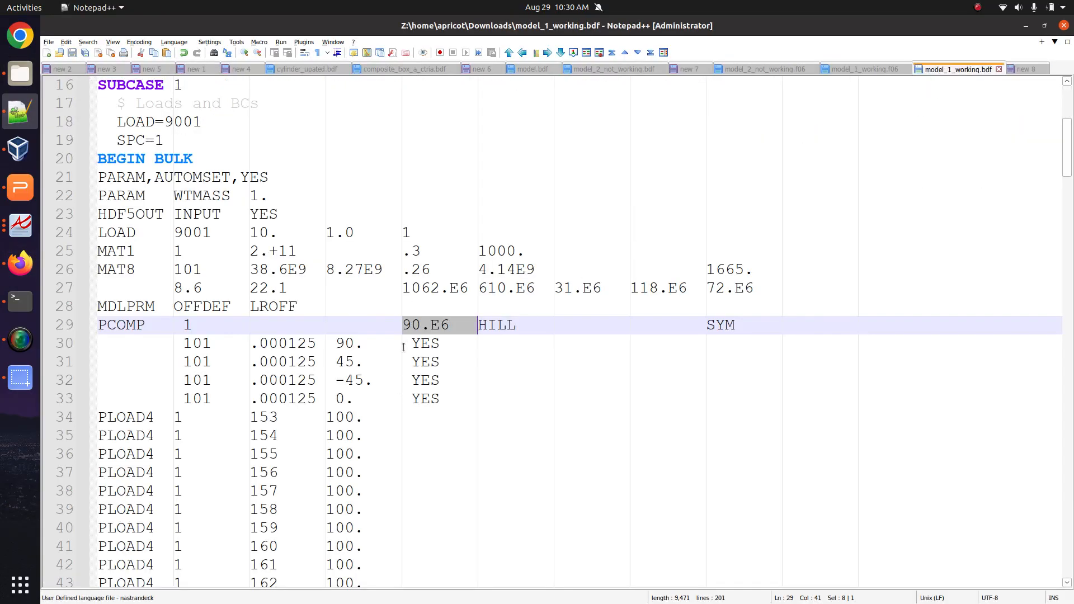
pyautogui.moveTo(403, 288); pyautogui.dragTo(470, 287)
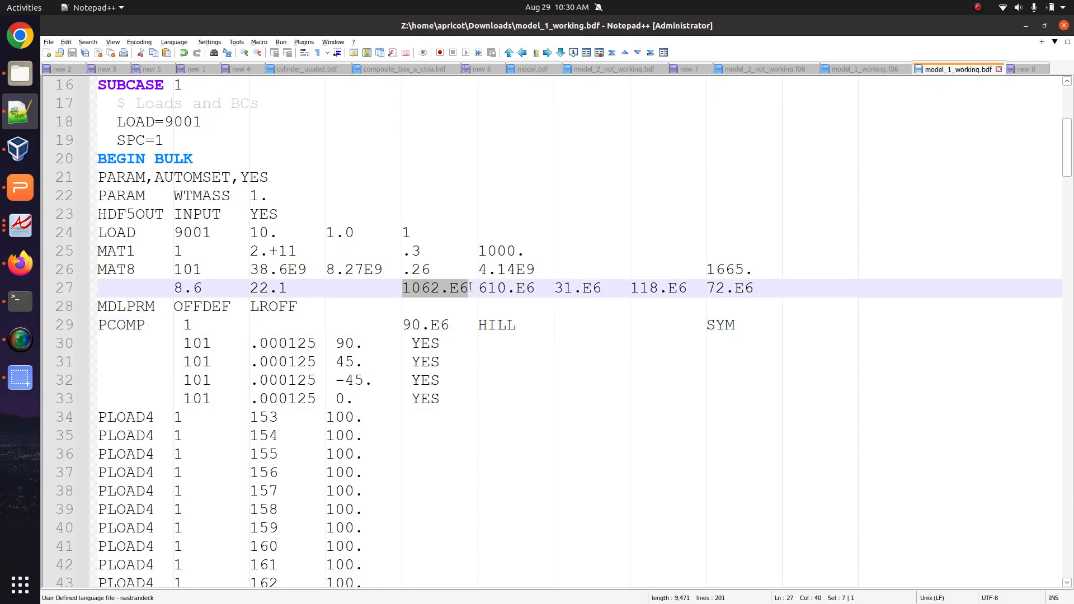
pyautogui.rightClick(458, 290)
pyautogui.click(476, 315)
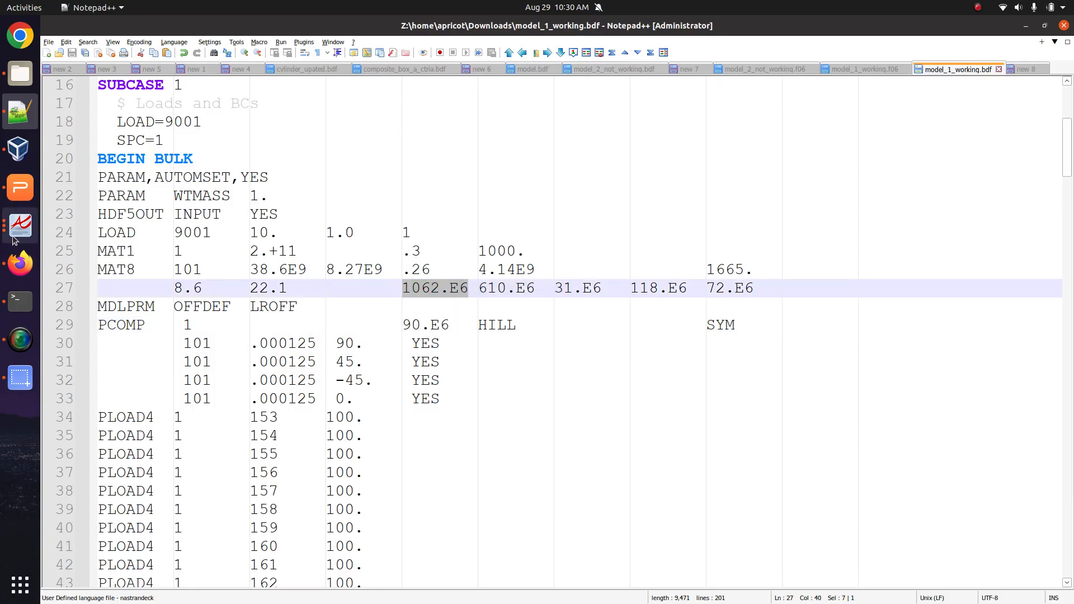
pyautogui.click(20, 263)
pyautogui.click(161, 356)
pyautogui.hotkey('ctrl', 'v')
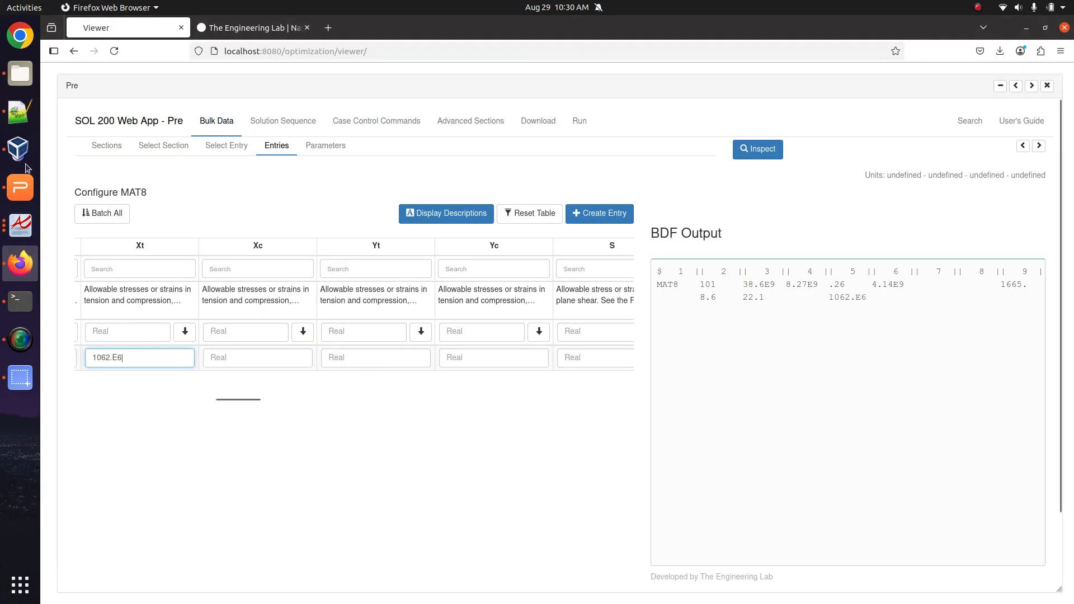
# Copy 610.E6 into Xc and 31.E6 into Yt from line 27 of the BDF.
pyautogui.click(14, 118)
pyautogui.moveTo(479, 288); pyautogui.dragTo(538, 288)
pyautogui.click(17, 255)
pyautogui.click(284, 357)
pyautogui.hotkey('ctrl', 'v')
pyautogui.click(19, 111)
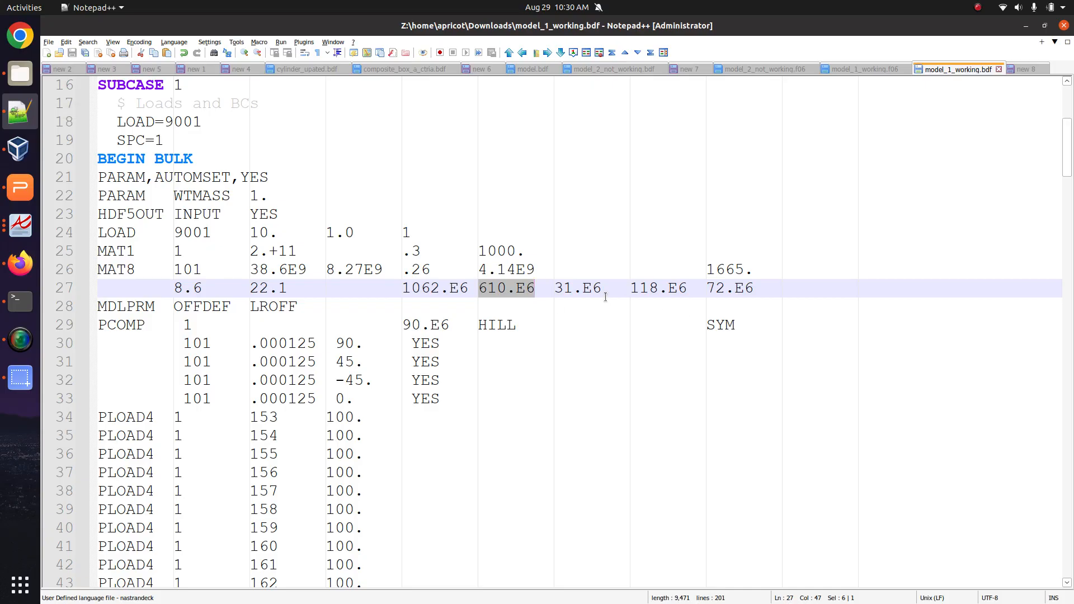
pyautogui.moveTo(554, 289); pyautogui.dragTo(601, 291)
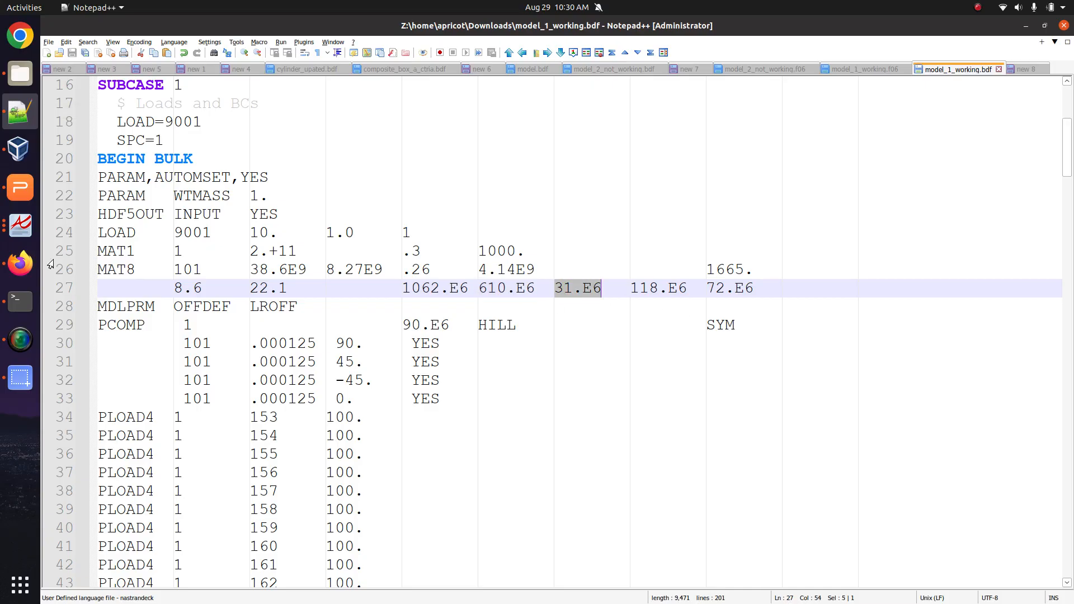
pyautogui.click(19, 263)
pyautogui.click(386, 350)
pyautogui.hotkey('ctrl', 'v')
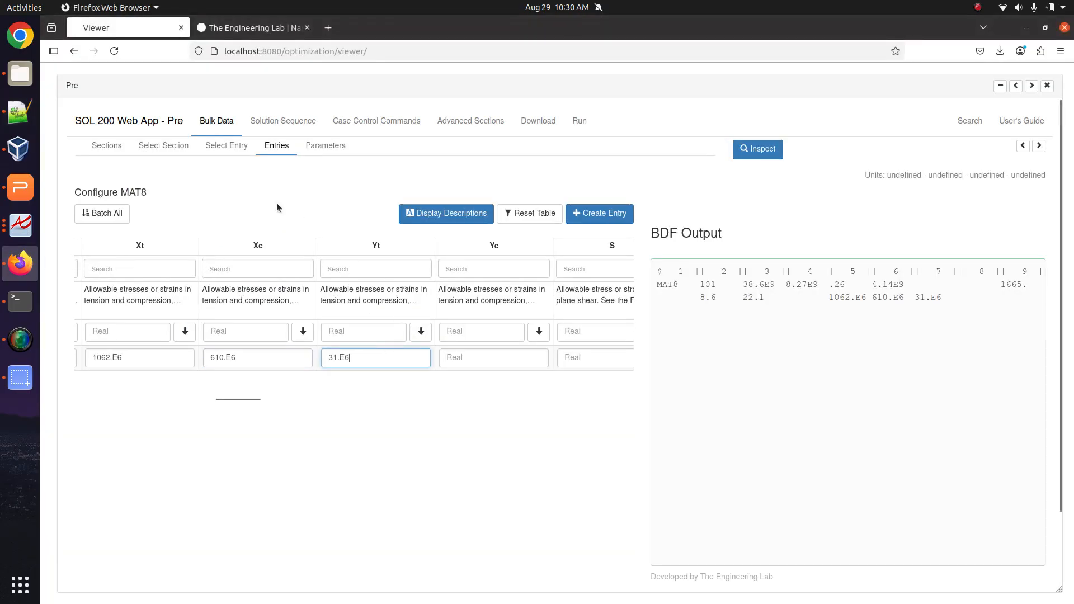
# Copy 118.E6 into Yc and 72.E6 into S from line 27 of the BDF.
pyautogui.hotkey('alt', 'Tab')
pyautogui.moveTo(618, 288); pyautogui.dragTo(687, 289)
pyautogui.click(20, 263)
pyautogui.click(464, 358)
pyautogui.hotkey('ctrl', 'v')
pyautogui.click(29, 123)
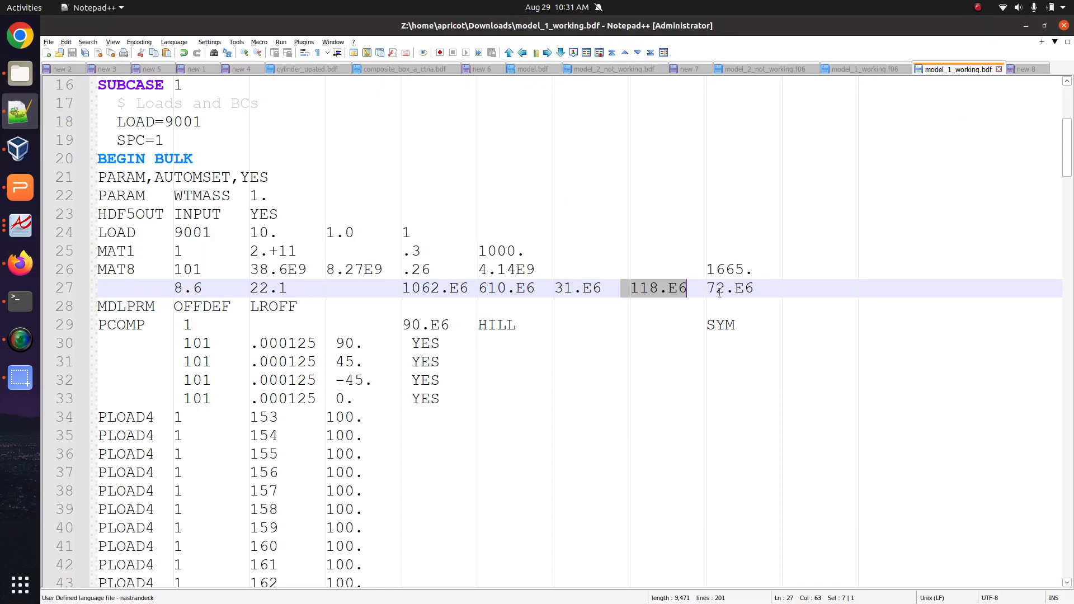
pyautogui.moveTo(706, 289); pyautogui.dragTo(767, 291)
pyautogui.click(20, 261)
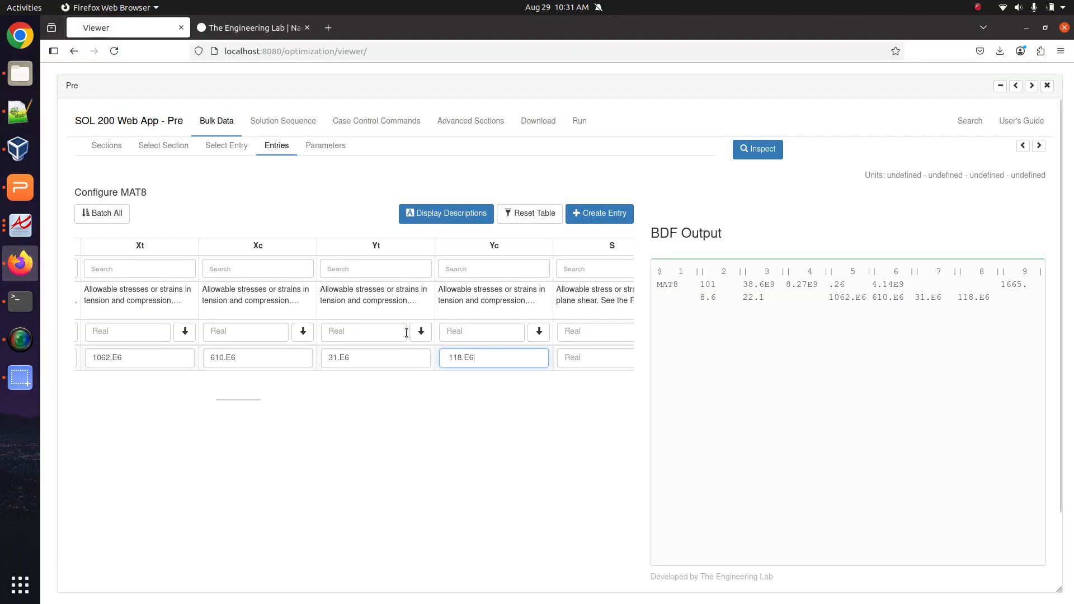
pyautogui.click(574, 359)
pyautogui.hotkey('ctrl', 'v')
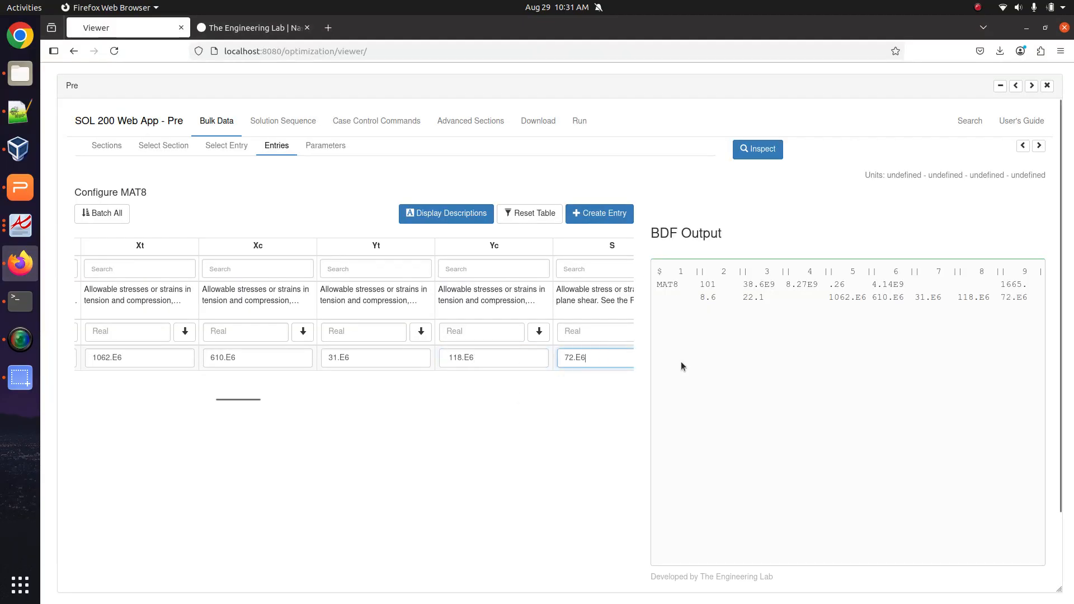
pyautogui.click(837, 311)
# Verify the new allowables, including 72.E6, appear in the BDF output.
pyautogui.moveTo(831, 299); pyautogui.dragTo(1016, 299)
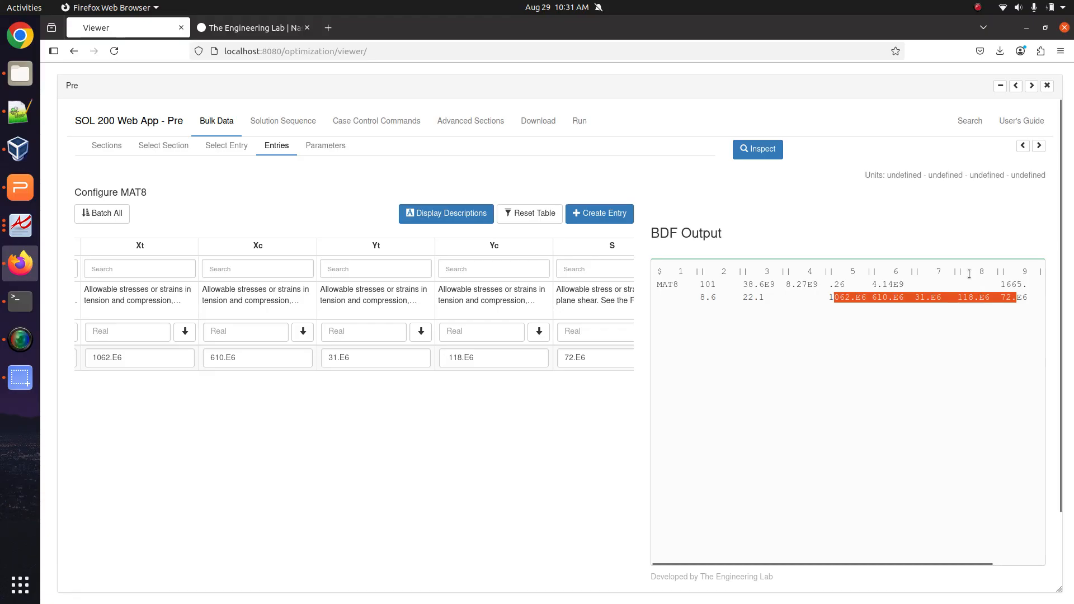
pyautogui.click(1032, 298)
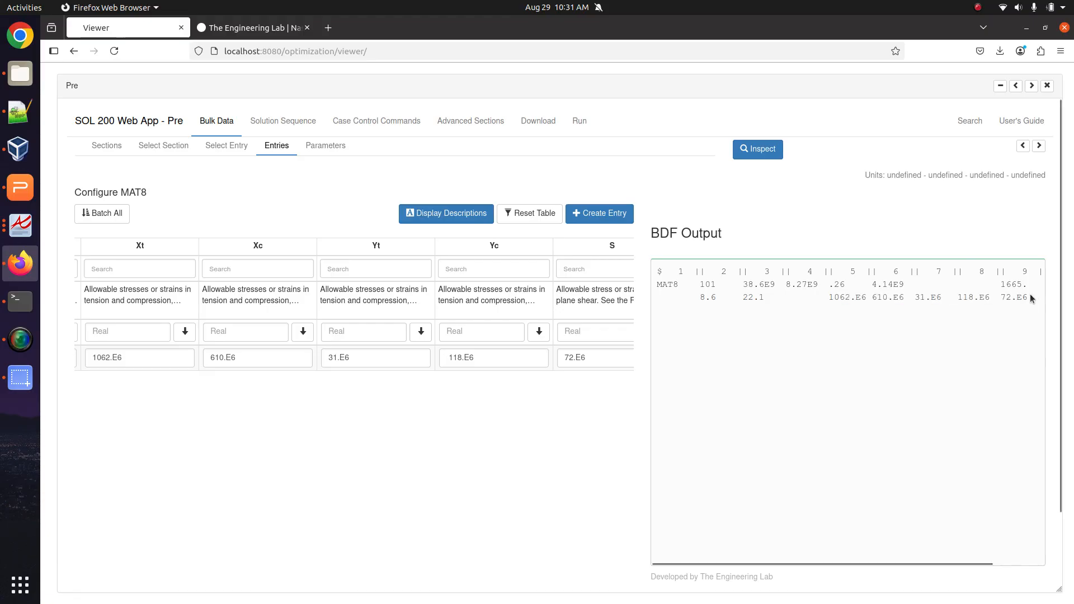
pyautogui.moveTo(1000, 301); pyautogui.dragTo(1033, 304)
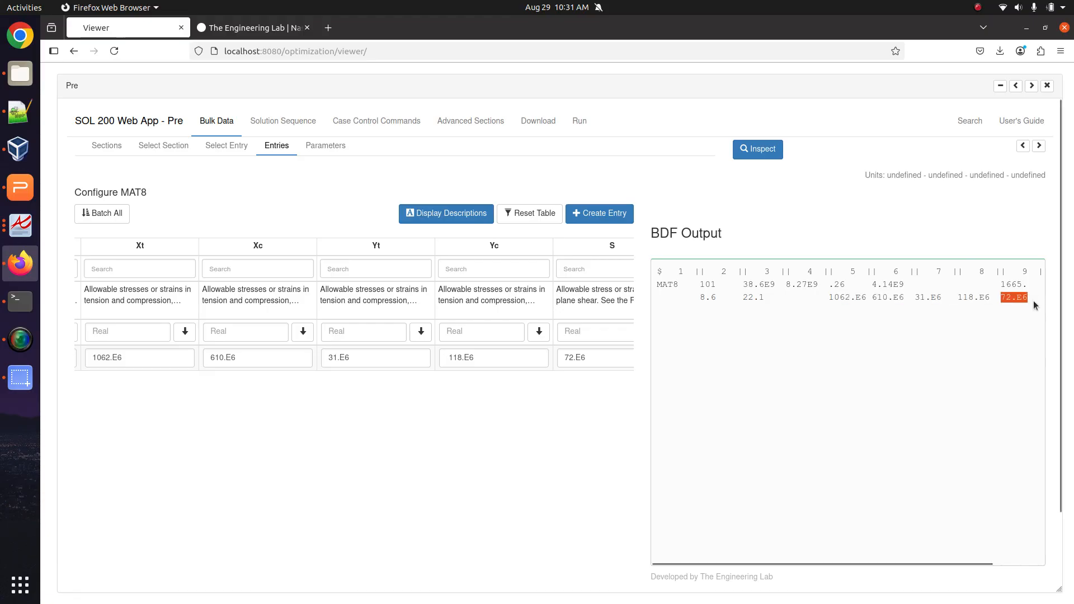
pyautogui.click(561, 448)
# Tick requirement c with an x in the new 8 note, then return to the web app.
pyautogui.click(33, 127)
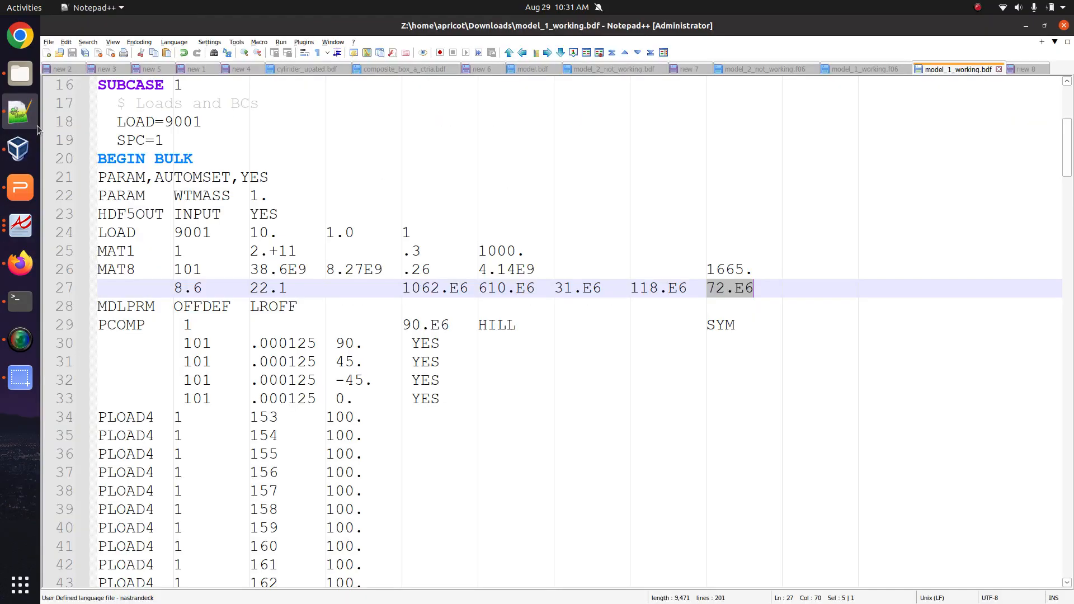
pyautogui.click(1024, 69)
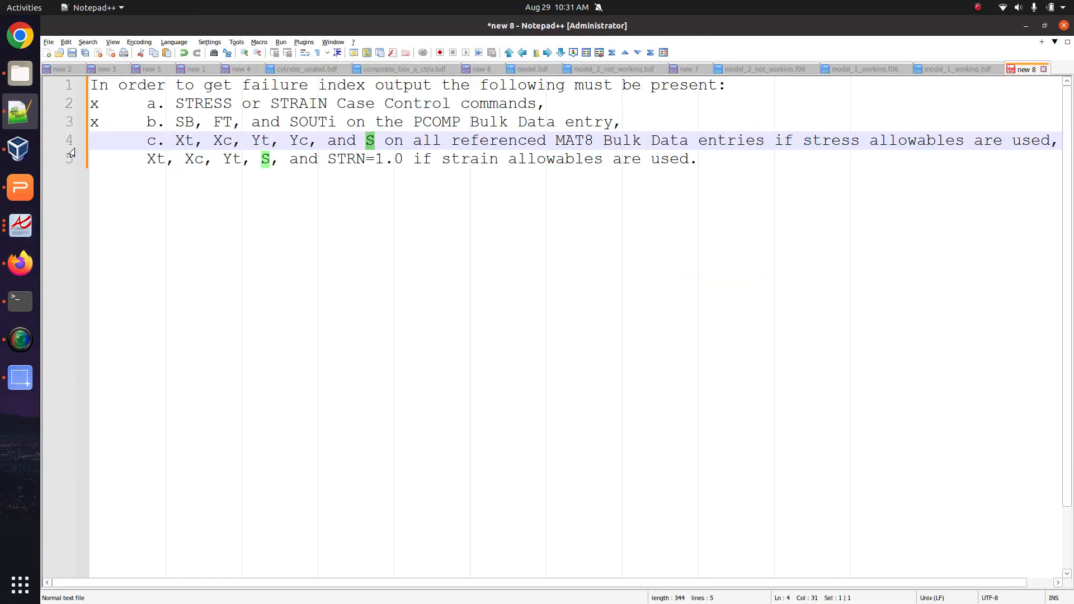
pyautogui.moveTo(95, 140); pyautogui.dragTo(81, 139)
pyautogui.write('x')
pyautogui.click(20, 263)
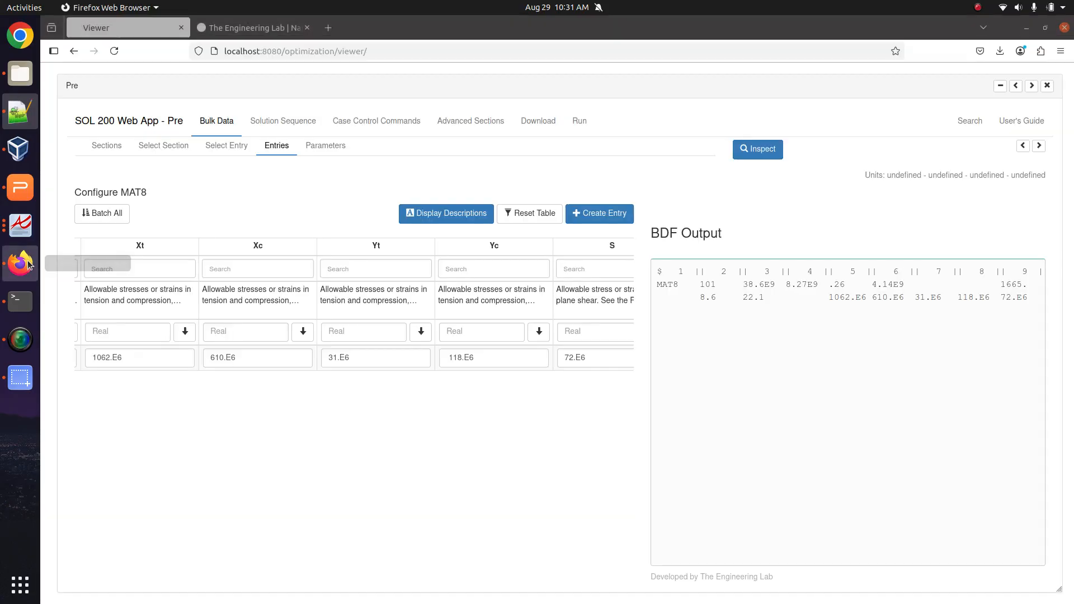
# Upload the BDF and immediately run it, retrying after the EEXIST error, then open Configuration and Run.
pyautogui.click(536, 123)
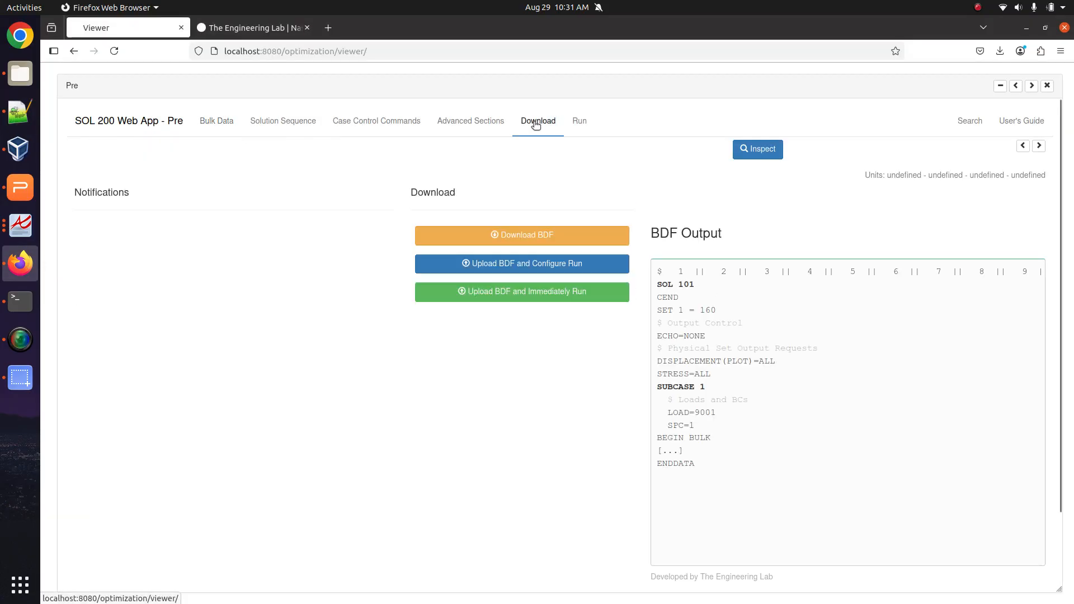
pyautogui.click(488, 291)
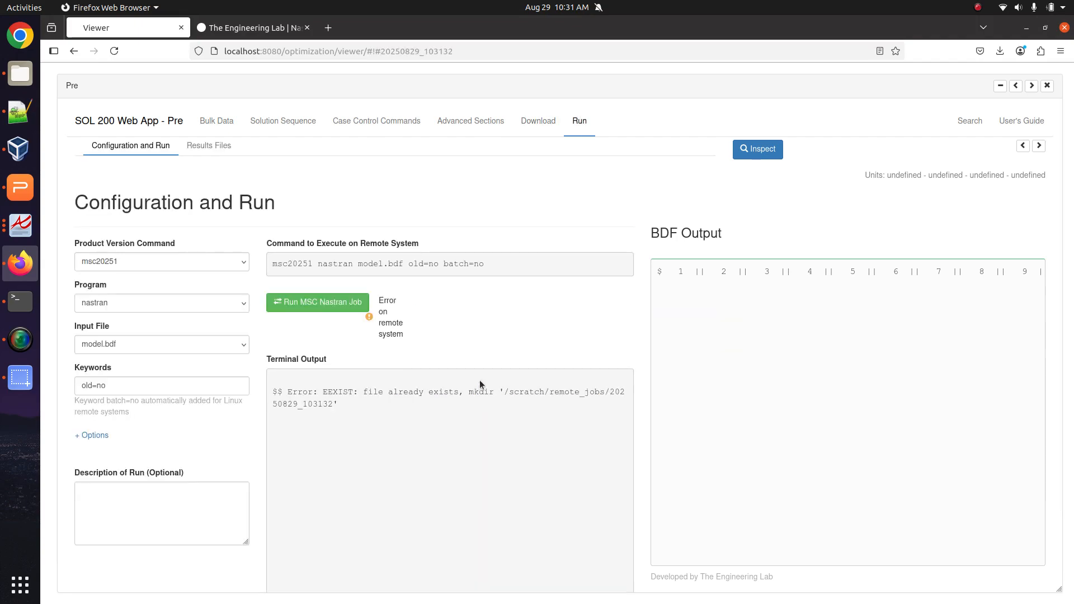
pyautogui.click(538, 121)
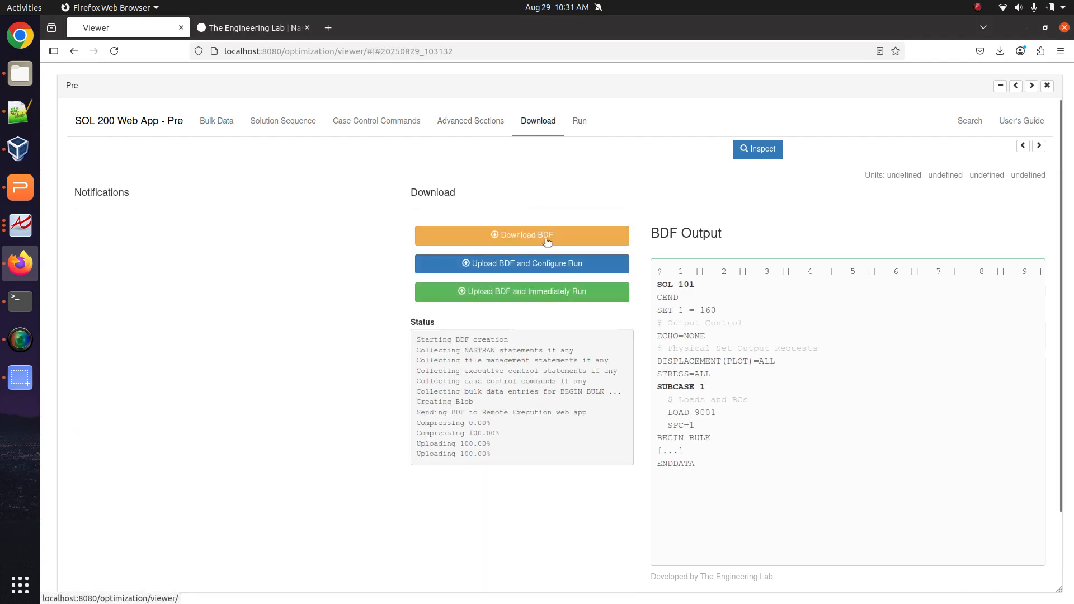
pyautogui.click(596, 292)
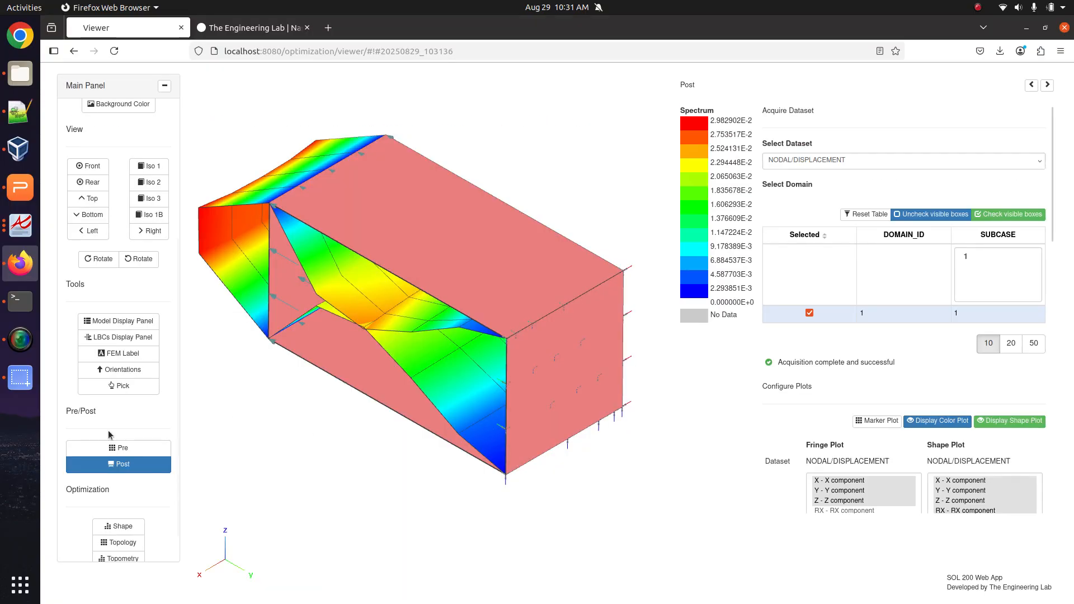
pyautogui.click(120, 463)
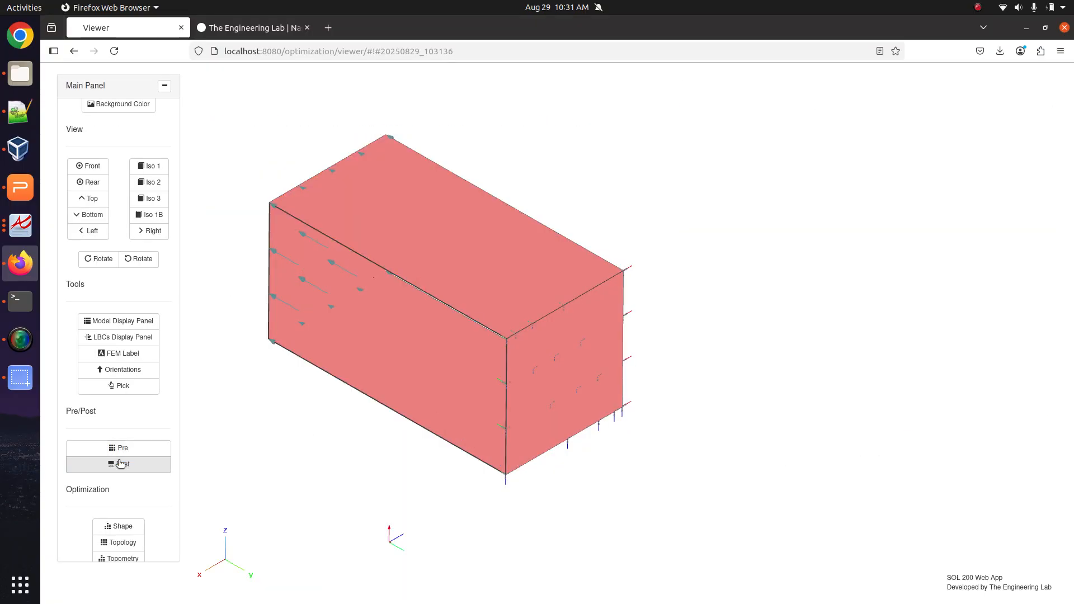
pyautogui.click(123, 449)
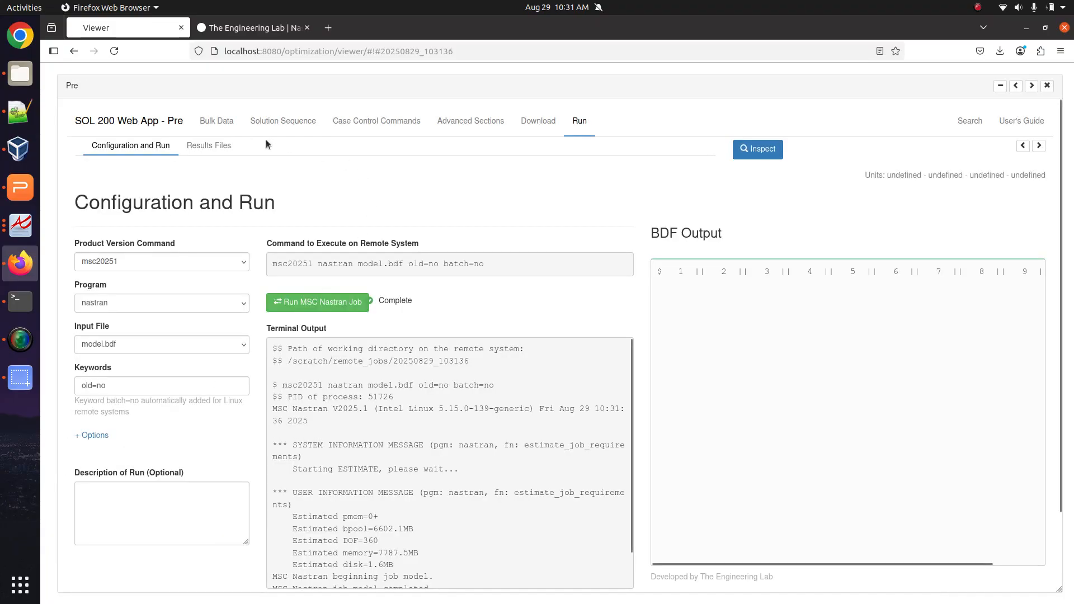
# Open the run's model.f06 result file and collapse the BDF panel to widen its text.
pyautogui.click(223, 150)
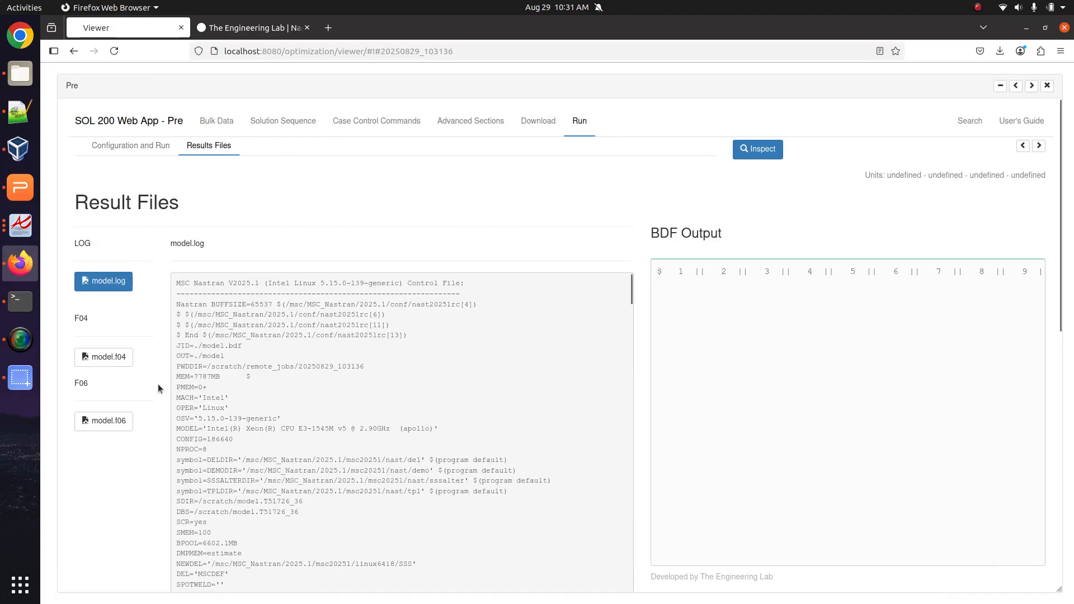
pyautogui.click(107, 421)
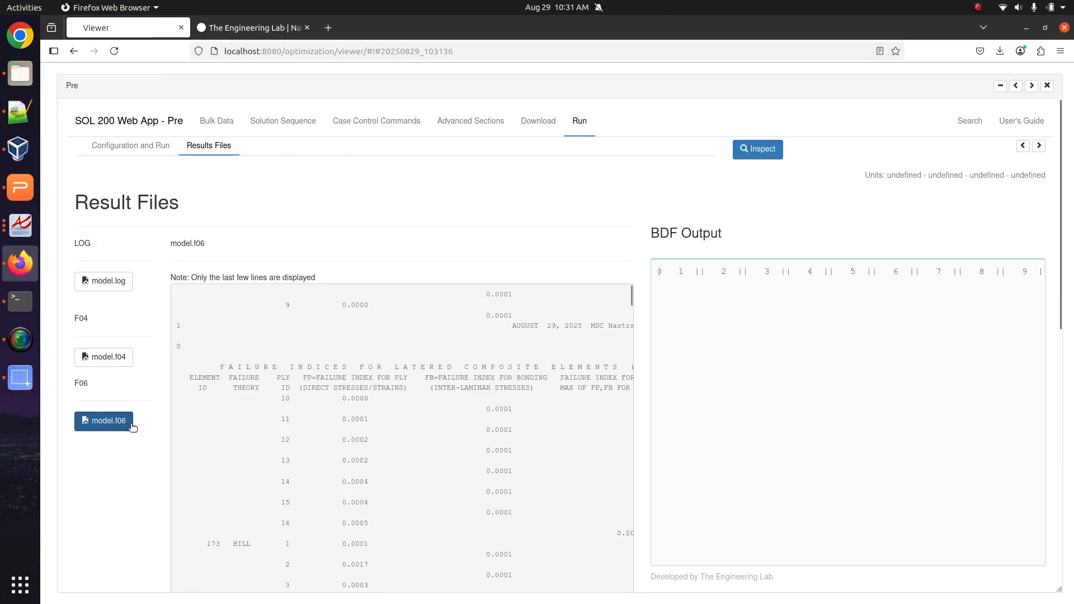
pyautogui.scroll(-10, 363, 428)
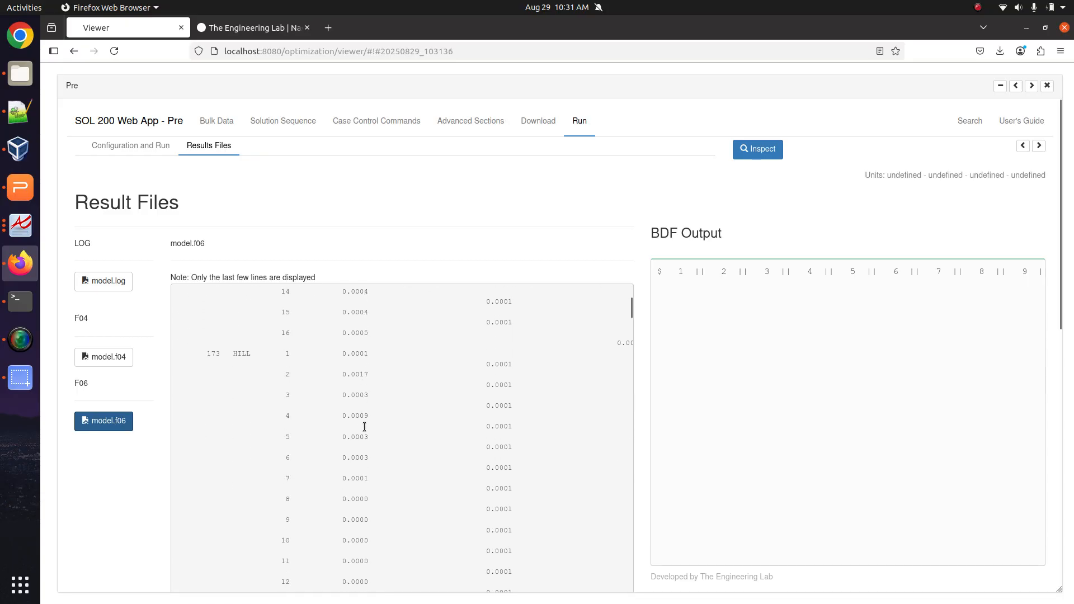
pyautogui.click(1040, 147)
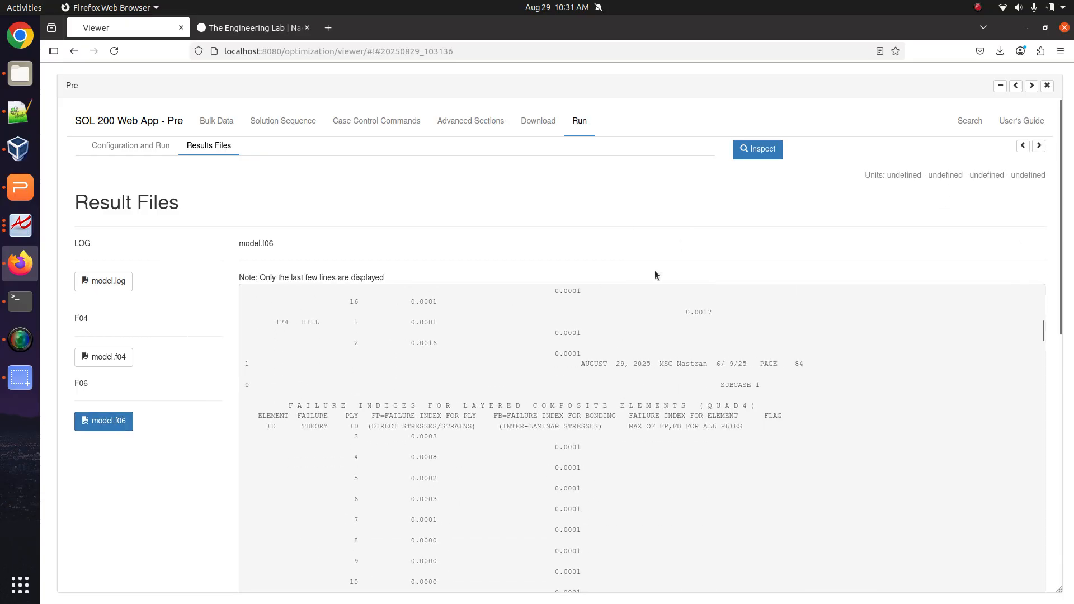
# Scroll through the HILL ply failure-index table, then close the results to return to the 3-D model.
pyautogui.scroll(-5, 542, 401)
pyautogui.scroll(-20, 541, 401)
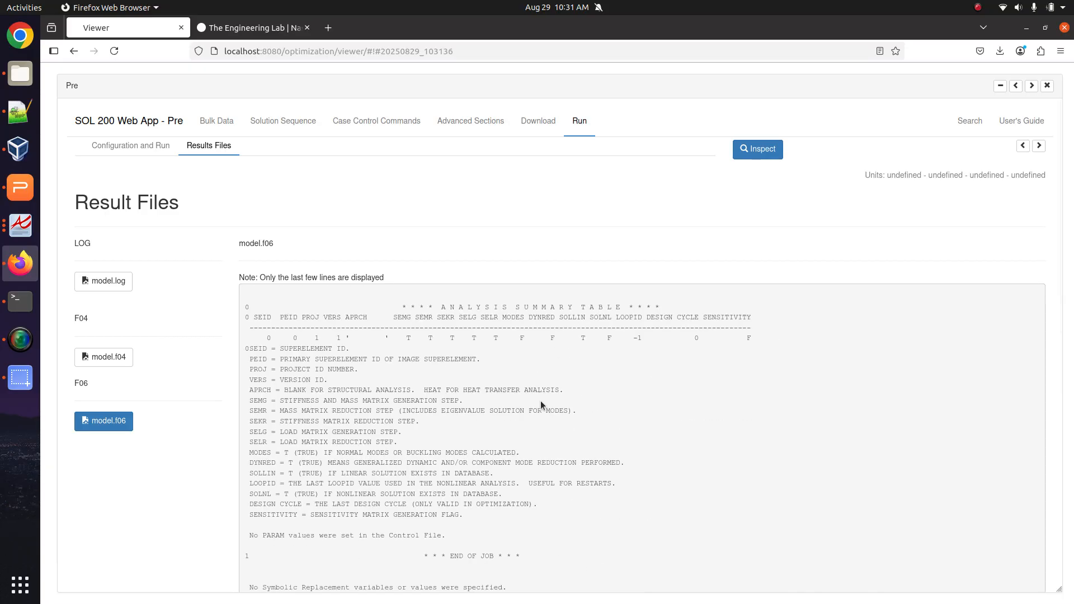
pyautogui.scroll(15, 540, 400)
pyautogui.scroll(10, 540, 400)
pyautogui.moveTo(348, 349); pyautogui.dragTo(368, 361)
pyautogui.scroll(-12, 569, 538)
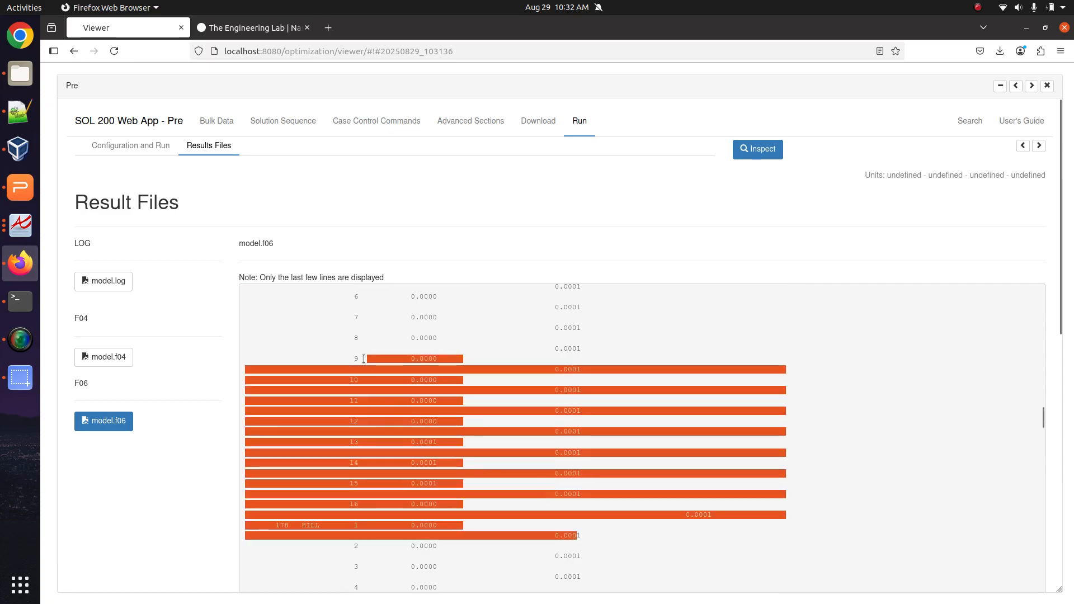
pyautogui.click(275, 366)
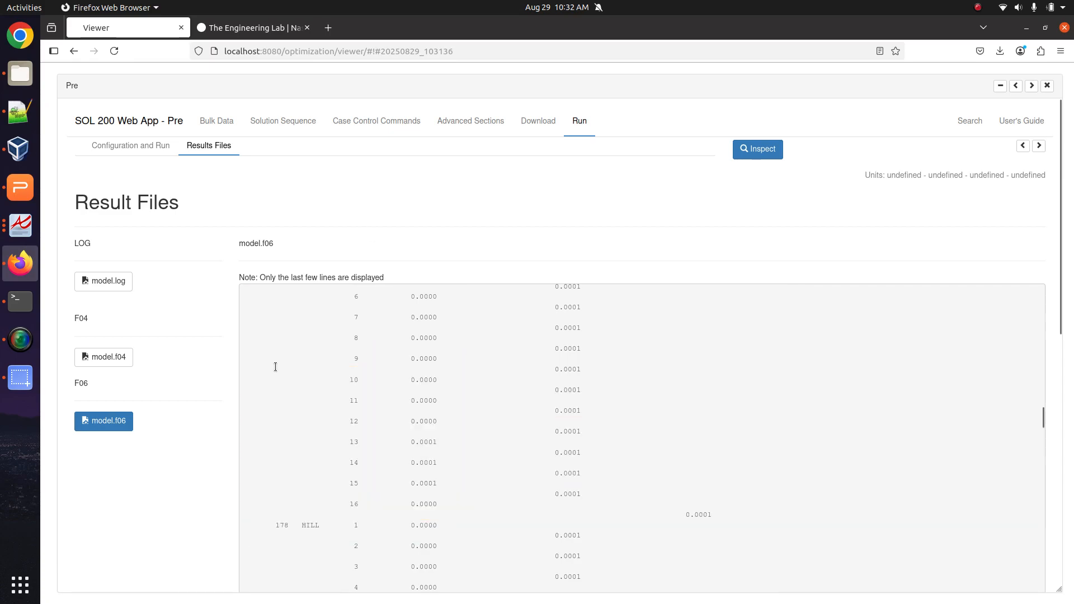
pyautogui.click(1047, 86)
# Hide all load and boundary condition displays on the model.
pyautogui.click(115, 337)
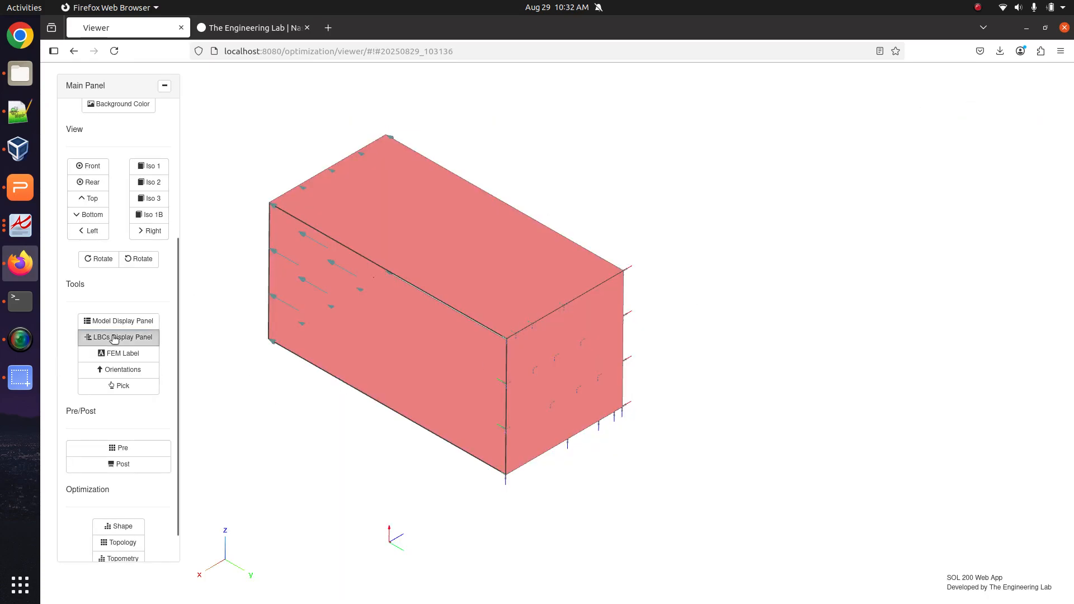
pyautogui.click(1024, 237)
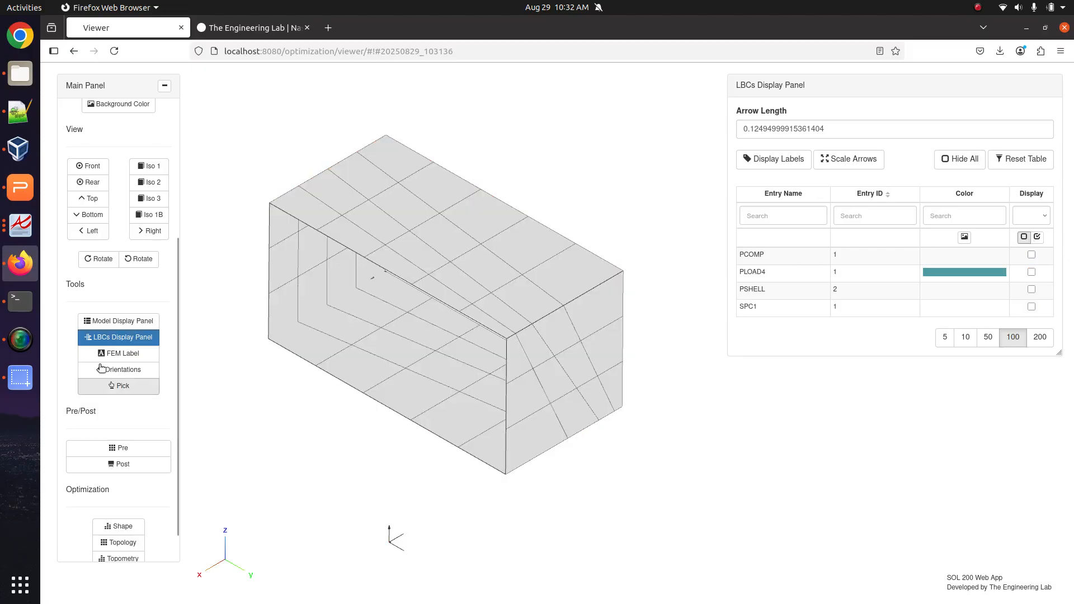
pyautogui.click(115, 337)
# Turn off the deformed shape and select the ELEMENTAL/FAILURE_INDEX/QUAD4_COMP results dataset.
pyautogui.click(136, 464)
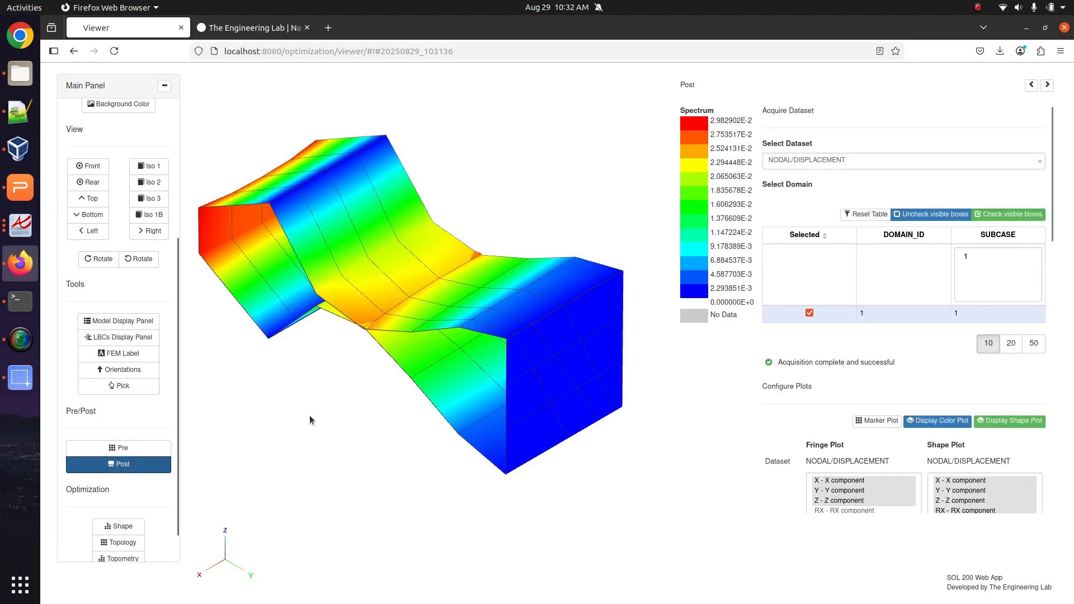
pyautogui.moveTo(310, 415); pyautogui.dragTo(503, 271)
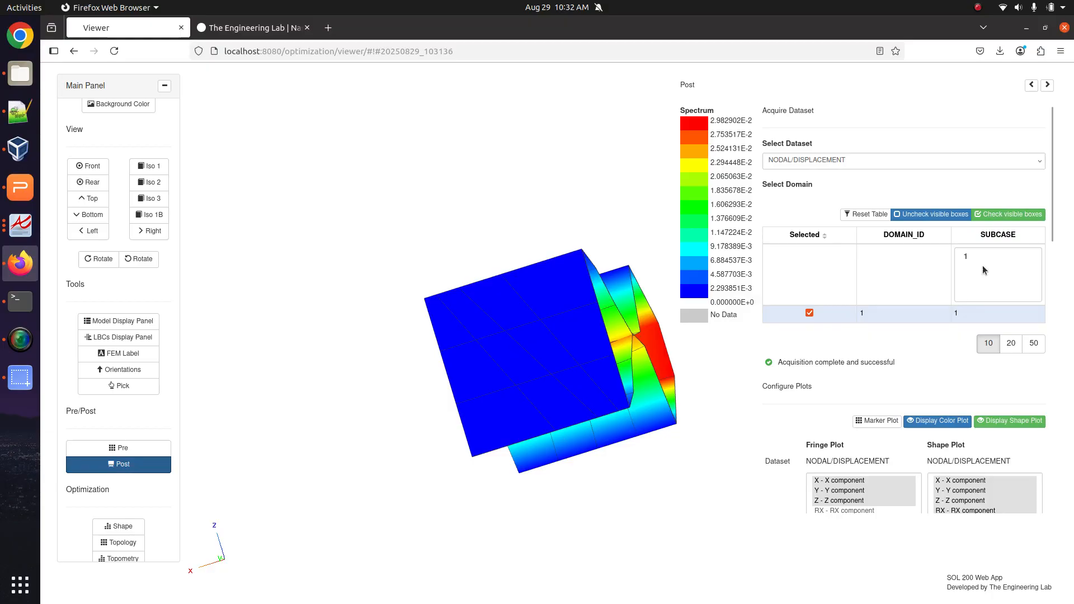
pyautogui.click(1025, 422)
pyautogui.click(868, 166)
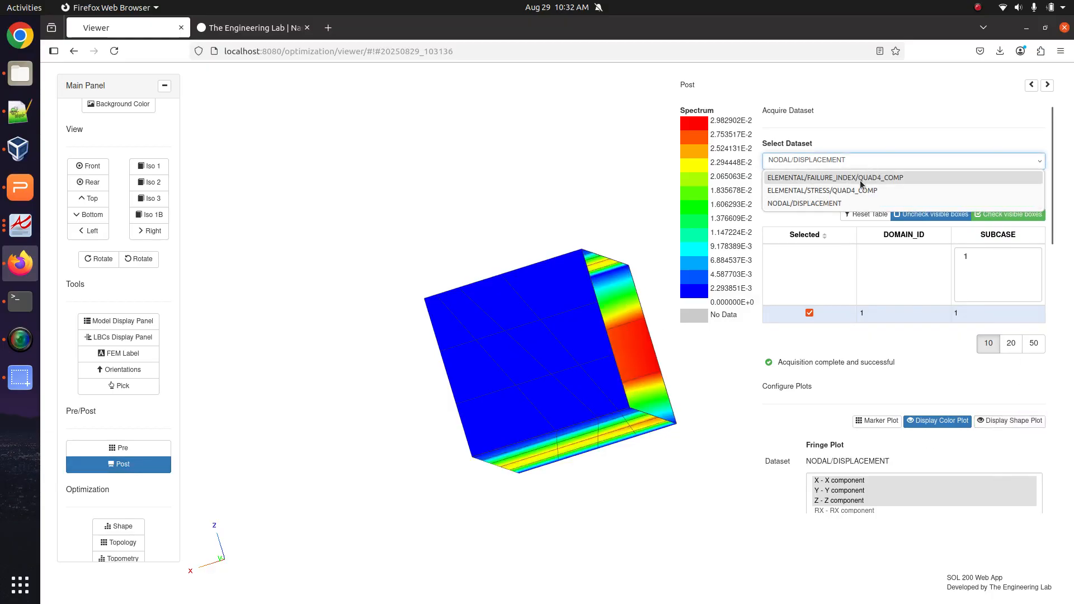
pyautogui.click(818, 178)
# Plot the subcase 1 failure index layer by layer, stepping through layers 1 to 7.
pyautogui.moveTo(646, 422); pyautogui.dragTo(674, 334)
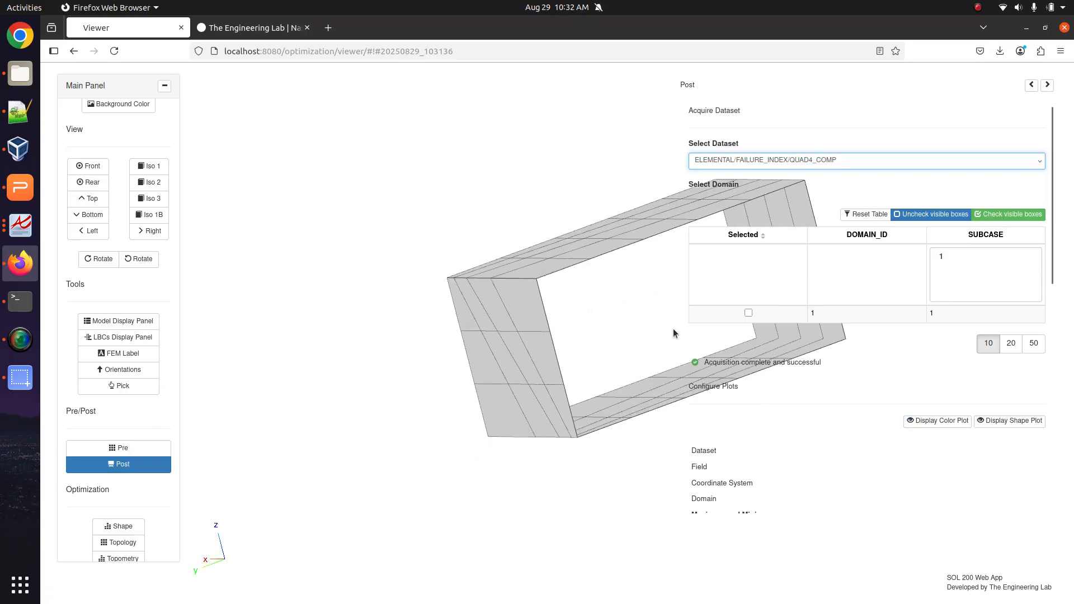
pyautogui.click(748, 312)
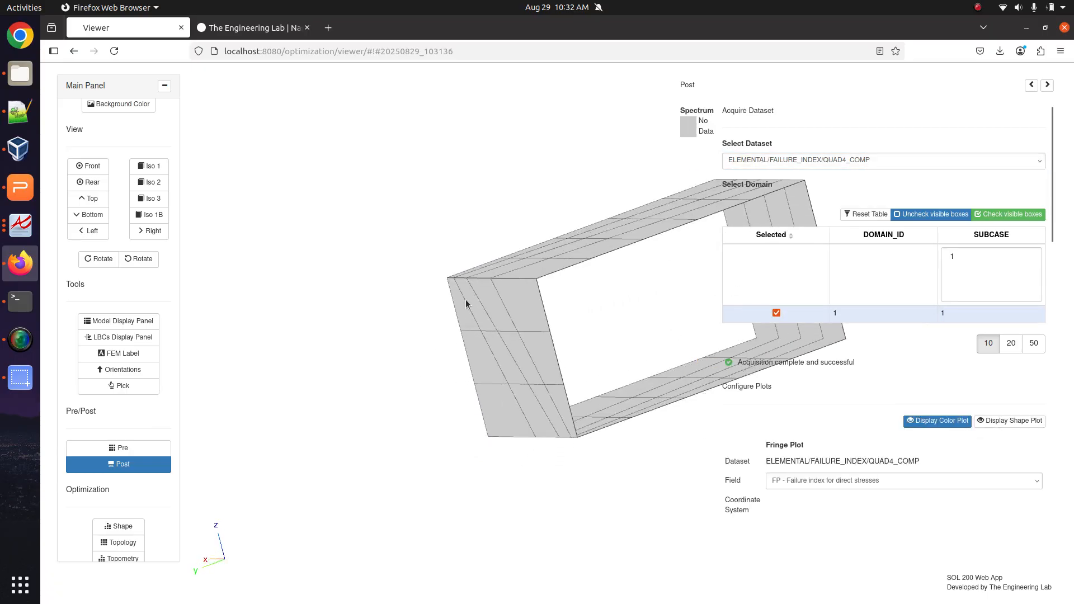
pyautogui.scroll(-4, 819, 395)
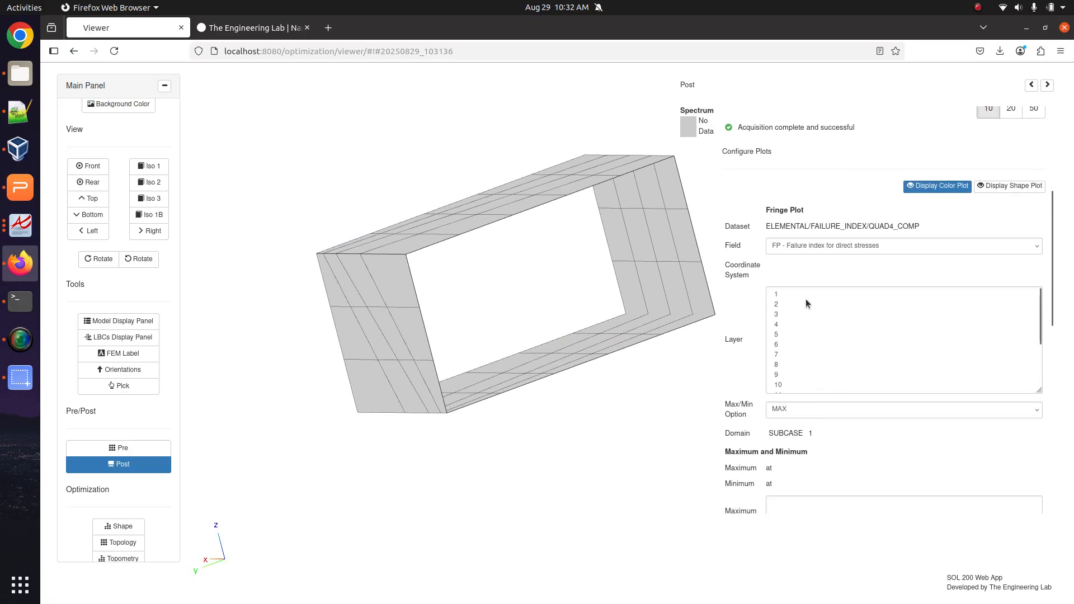
pyautogui.click(812, 295)
pyautogui.moveTo(498, 297); pyautogui.dragTo(341, 242)
pyautogui.click(830, 305)
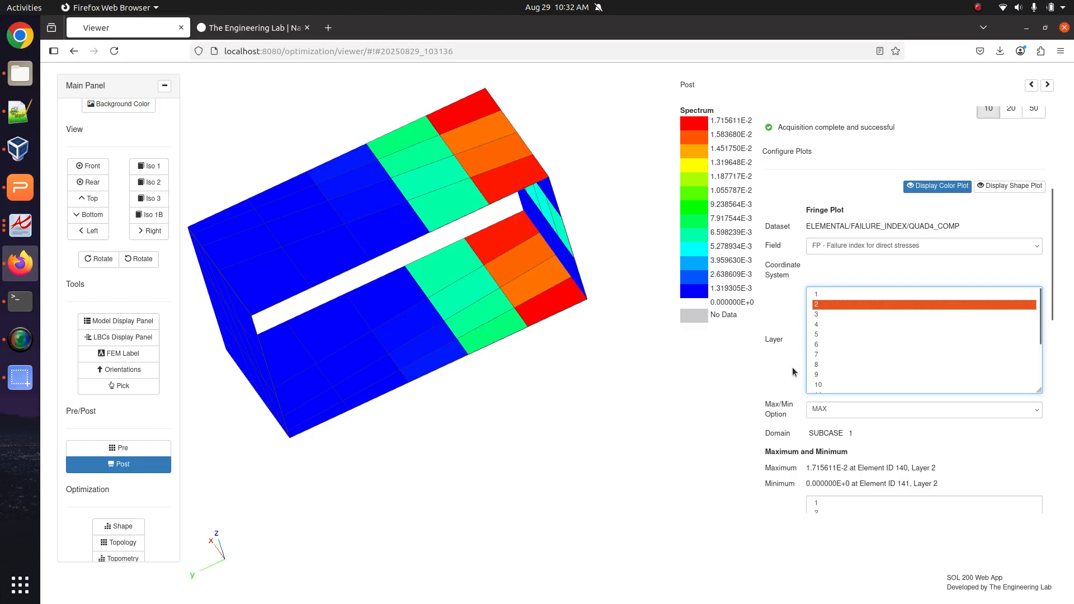
pyautogui.click(817, 314)
pyautogui.press('Down')
pyautogui.press('Down')
pyautogui.press('Down')
pyautogui.press('Down')
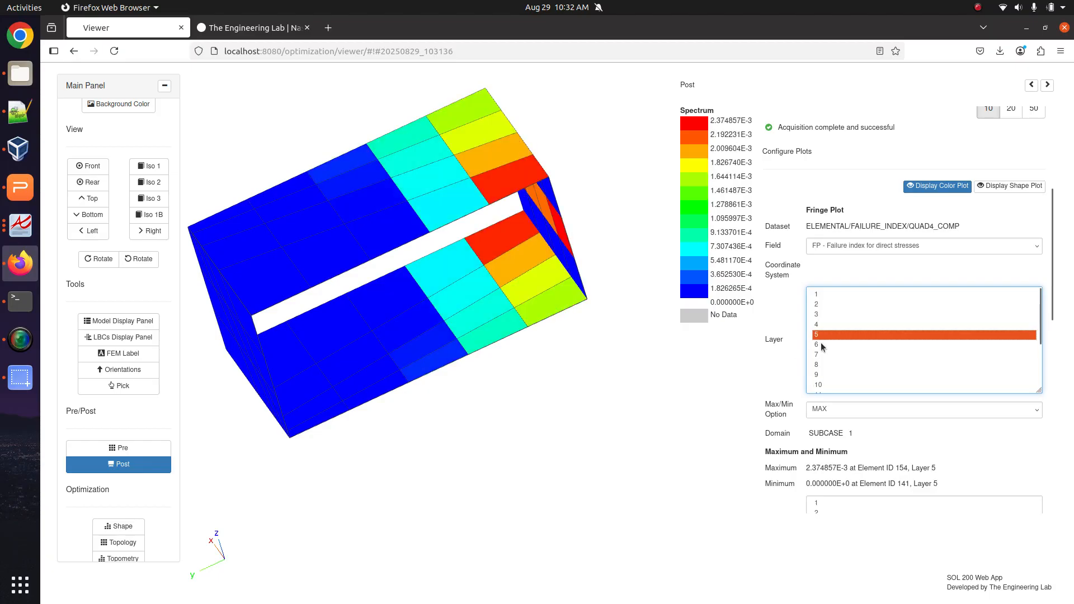
pyautogui.click(824, 296)
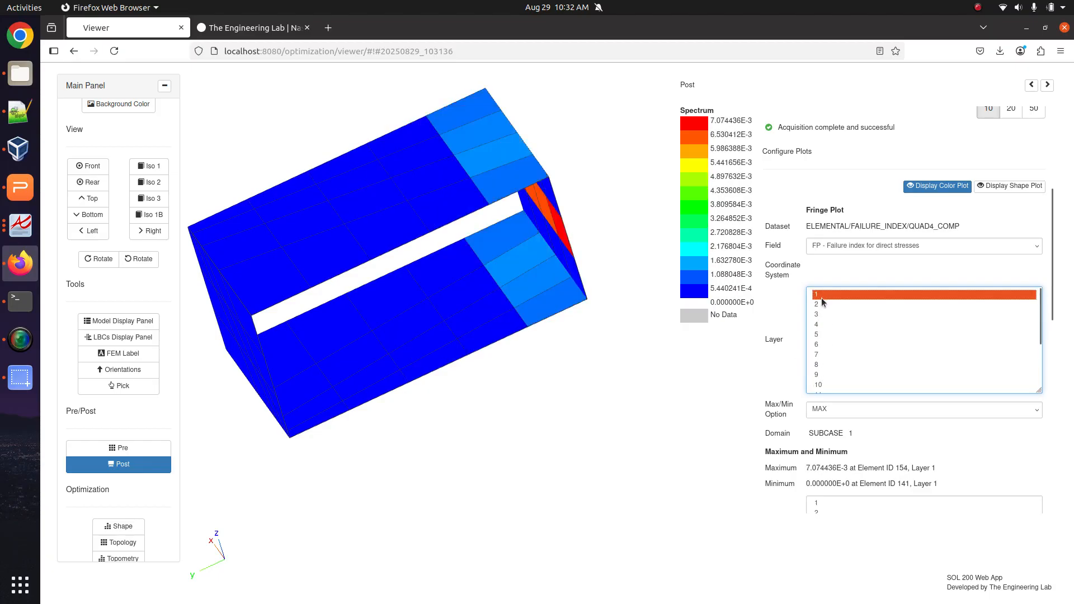
# Include layers 1–16 together so the fringe peaks at 8.907095E-2 in element 154, layer 15.
pyautogui.hotkey('ctrl', 'a')
pyautogui.click(819, 301)
pyautogui.click(819, 295)
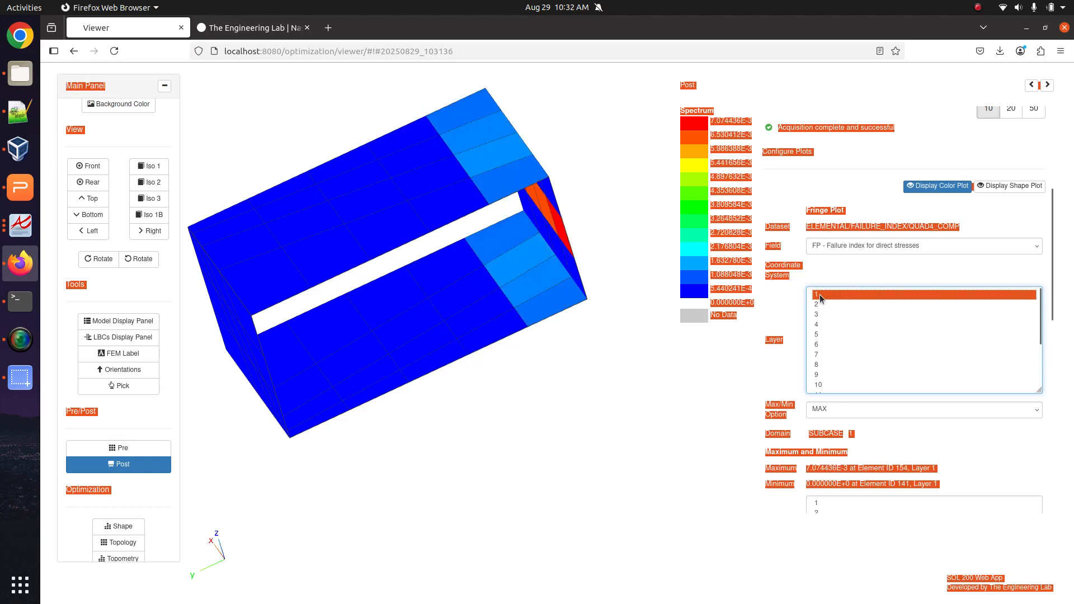
pyautogui.click(820, 295)
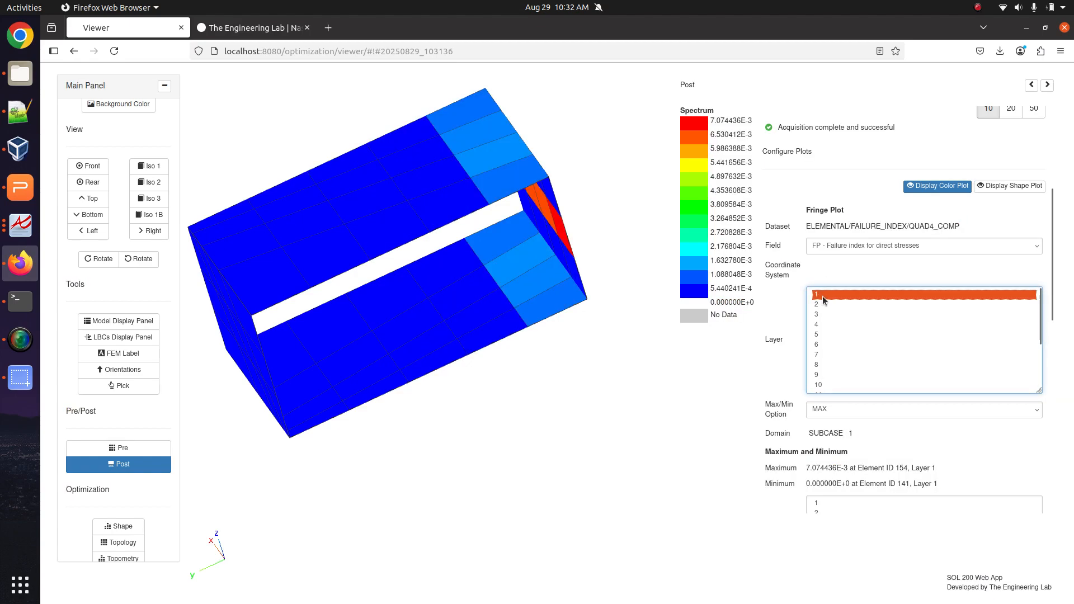
pyautogui.scroll(-2, 820, 364)
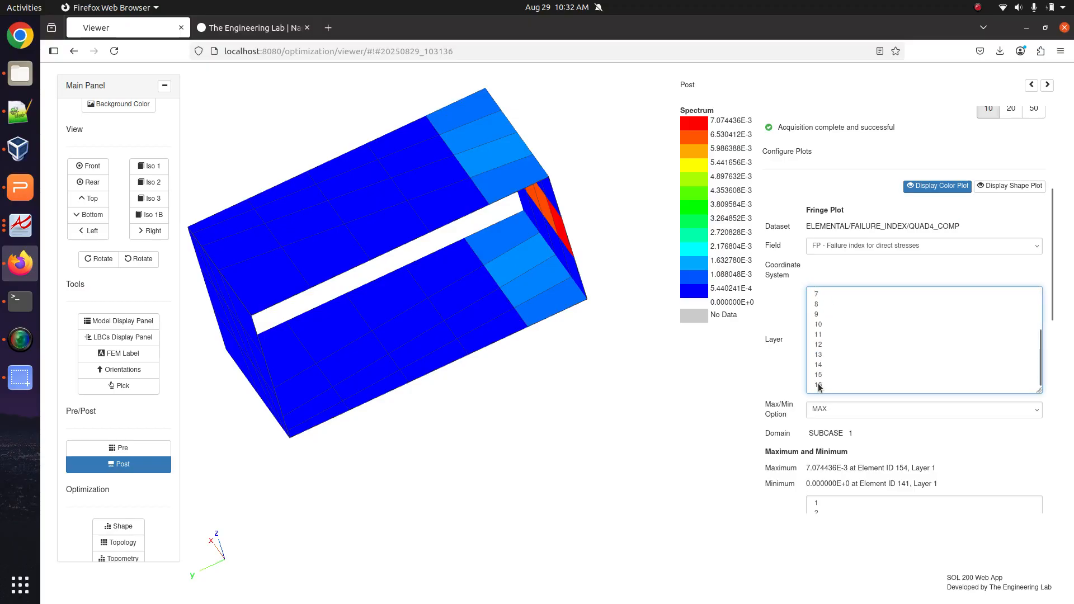
pyautogui.keyDown('shift'); pyautogui.click(818, 386); pyautogui.keyUp('shift')
pyautogui.moveTo(511, 347); pyautogui.dragTo(439, 312)
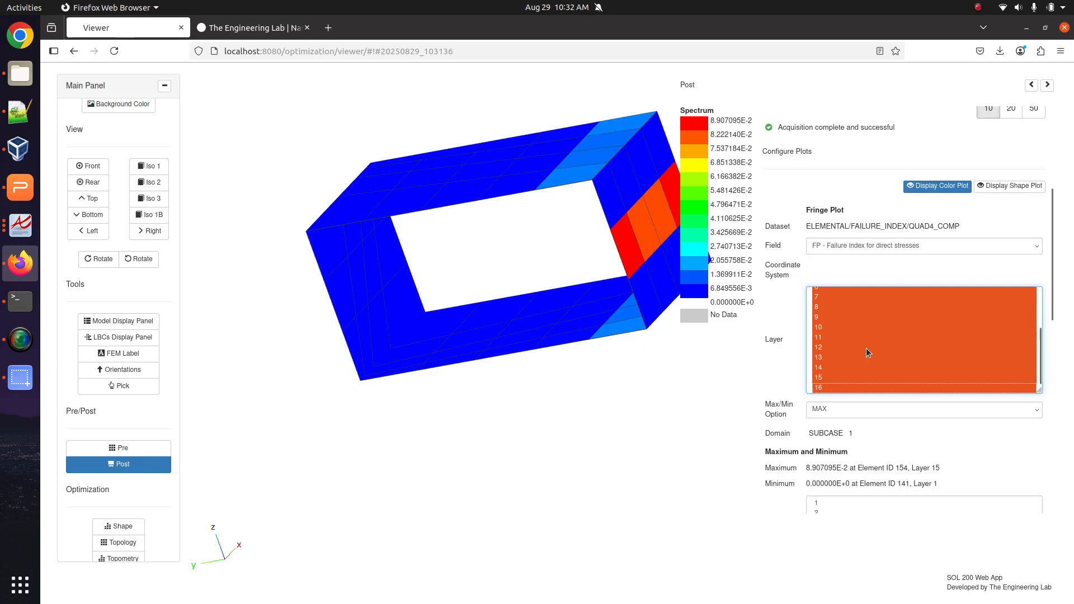
pyautogui.scroll(-3, 800, 447)
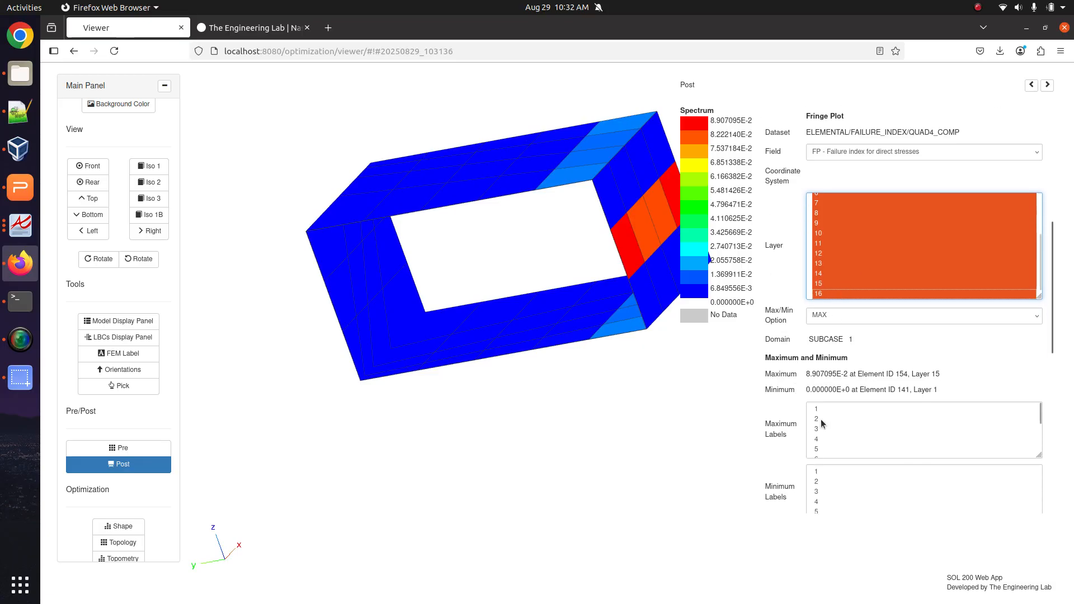
# Label the maximum and minimum failure-index elements on the model.
pyautogui.click(820, 414)
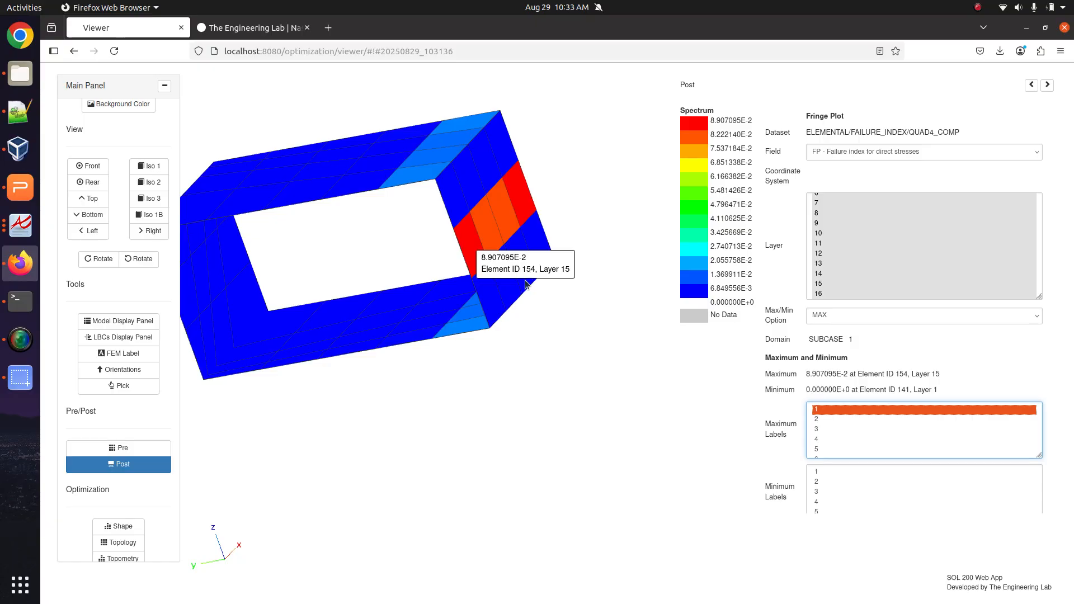
pyautogui.click(846, 471)
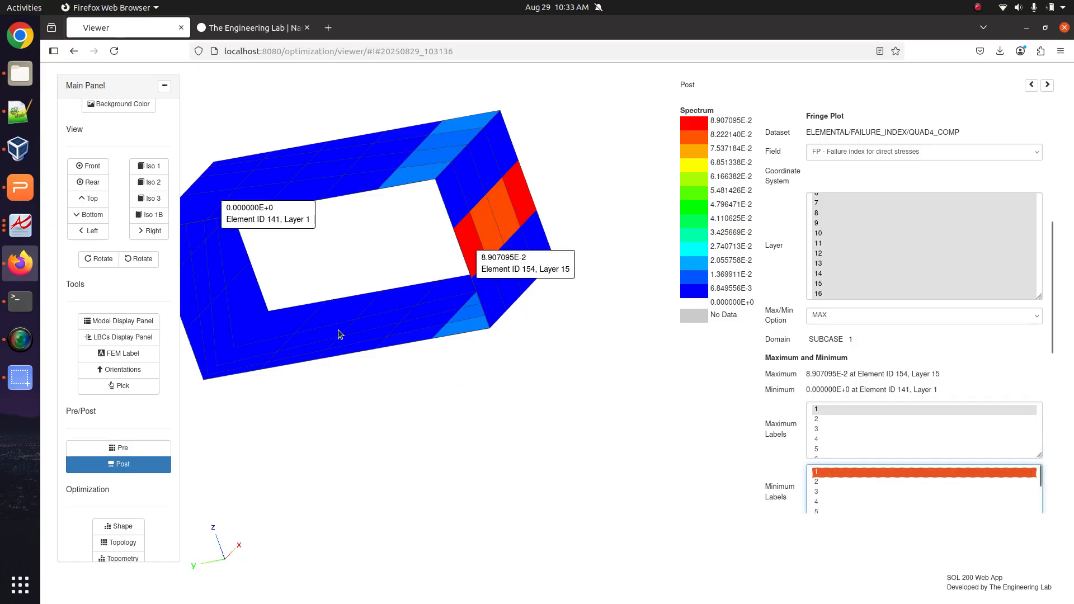
pyautogui.moveTo(439, 336); pyautogui.dragTo(437, 286)
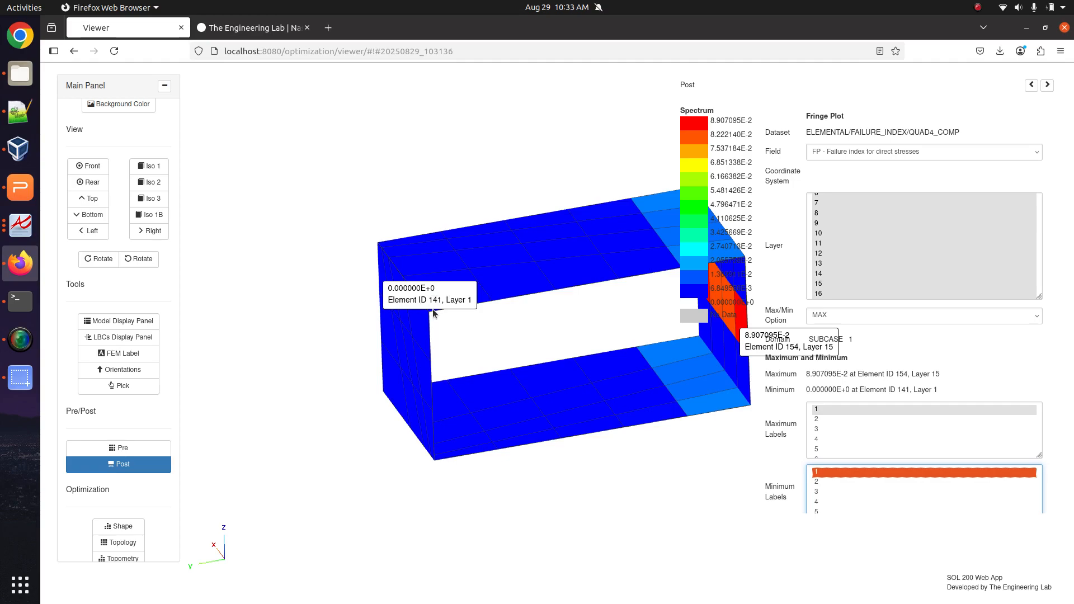
pyautogui.moveTo(435, 289); pyautogui.dragTo(483, 301)
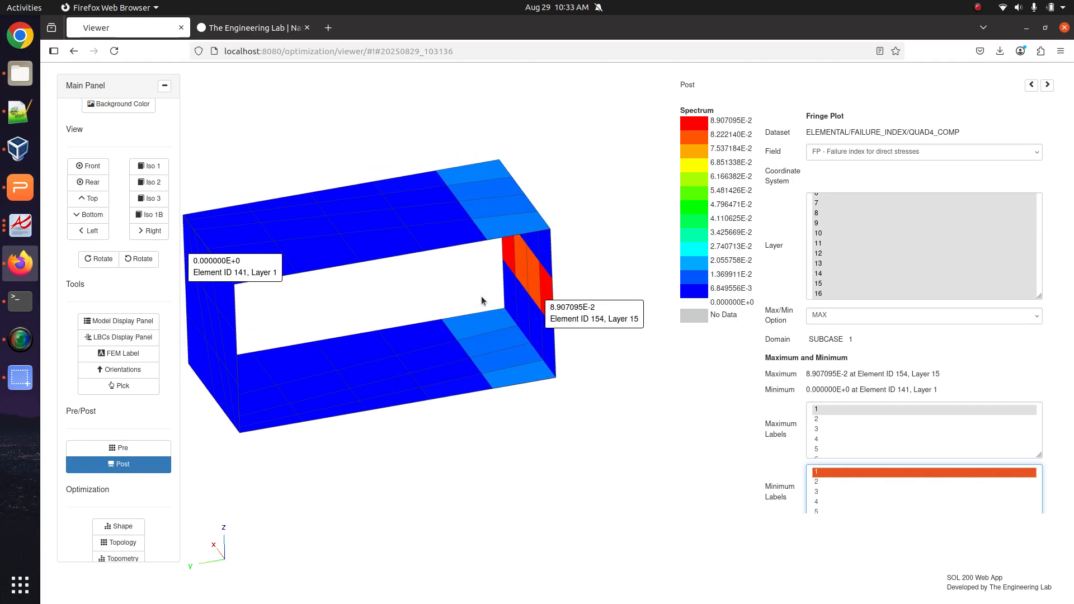
# Download model.f06 from the run's remote files and open it in Notepad++.
pyautogui.click(158, 446)
pyautogui.scroll(-10, 146, 401)
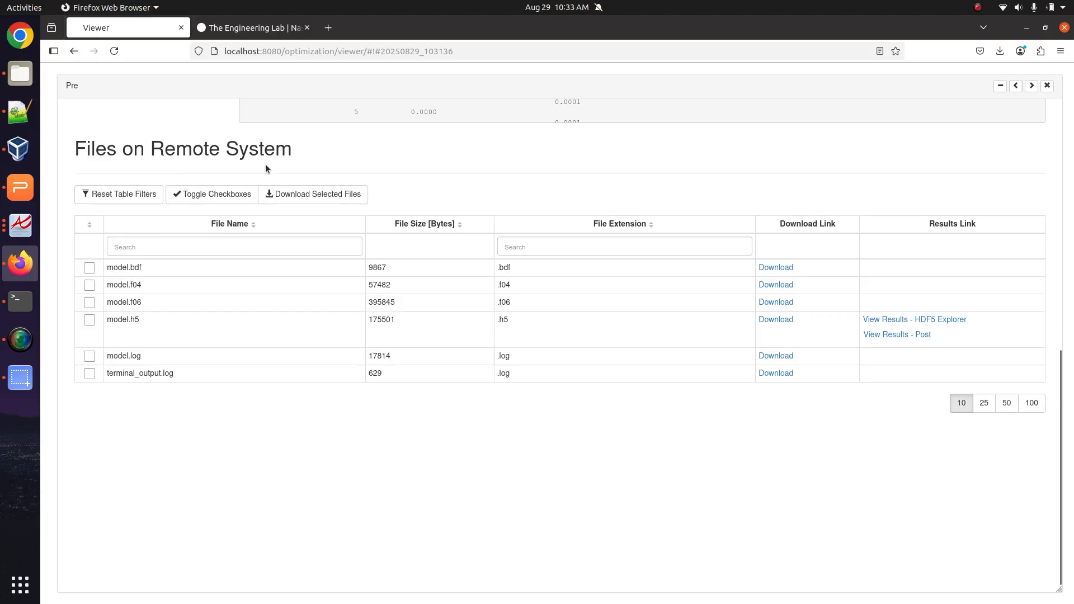
pyautogui.click(778, 303)
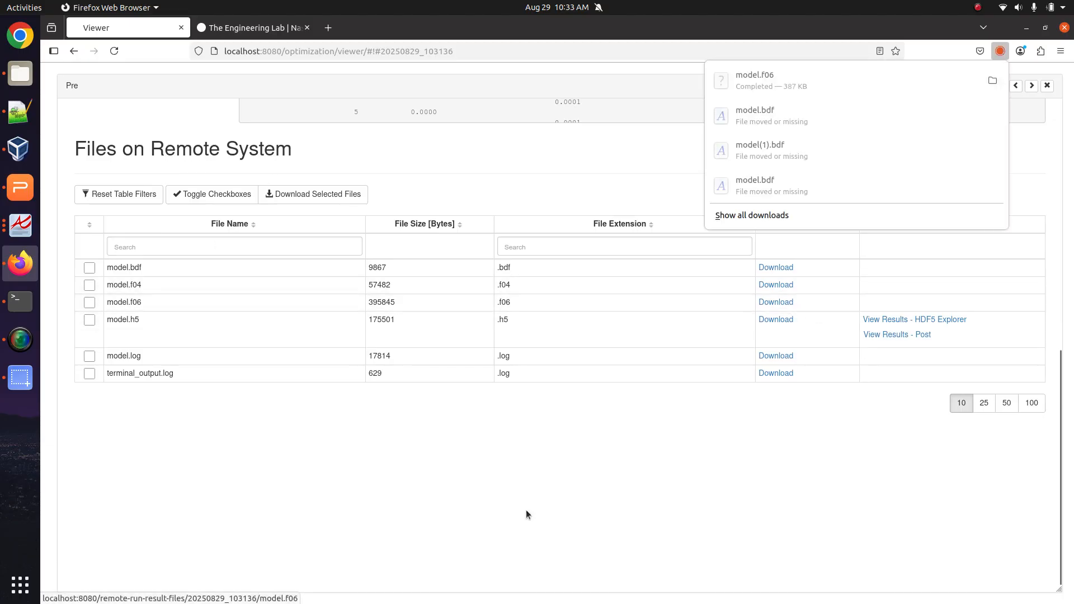
pyautogui.click(21, 74)
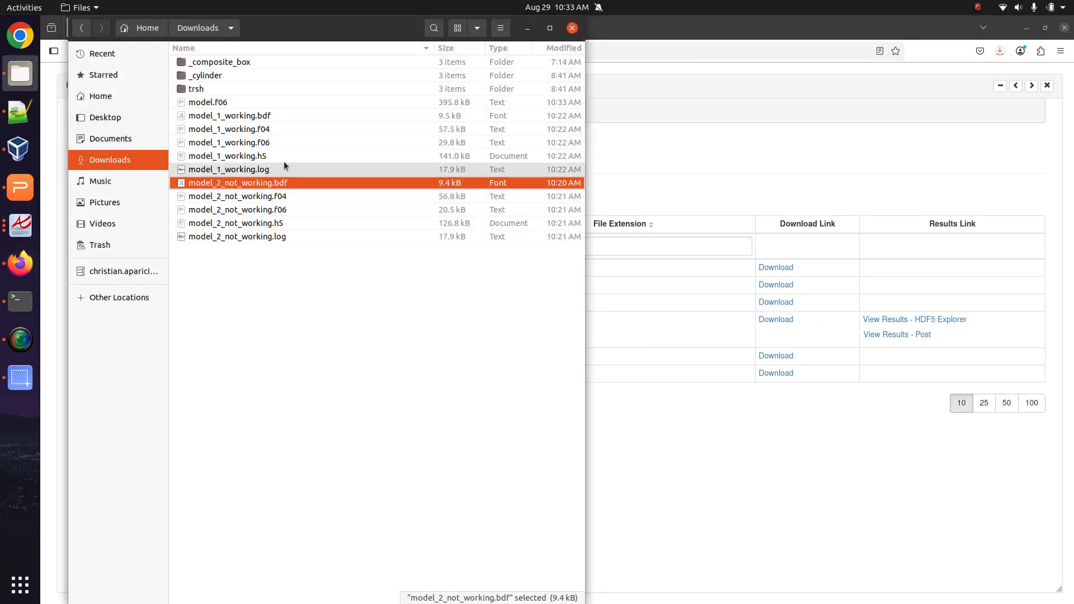
pyautogui.rightClick(225, 102)
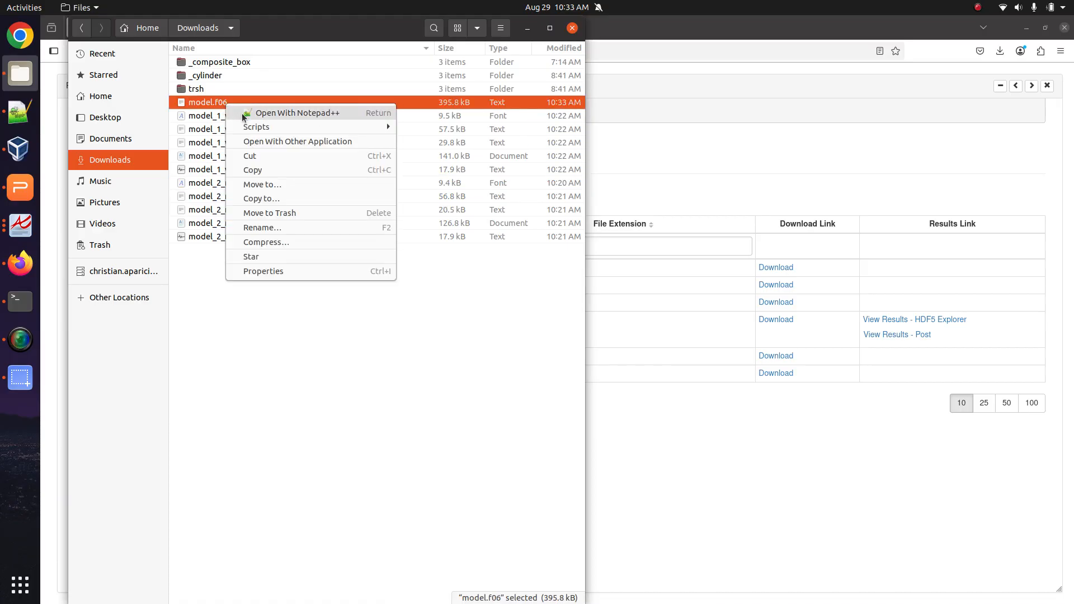
pyautogui.click(244, 114)
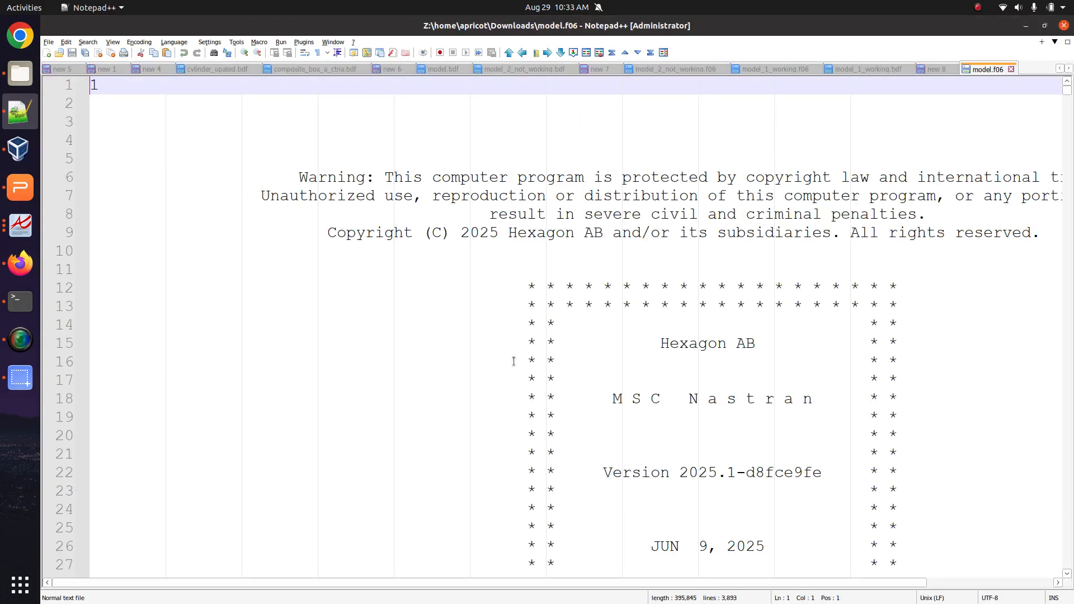
pyautogui.click(20, 263)
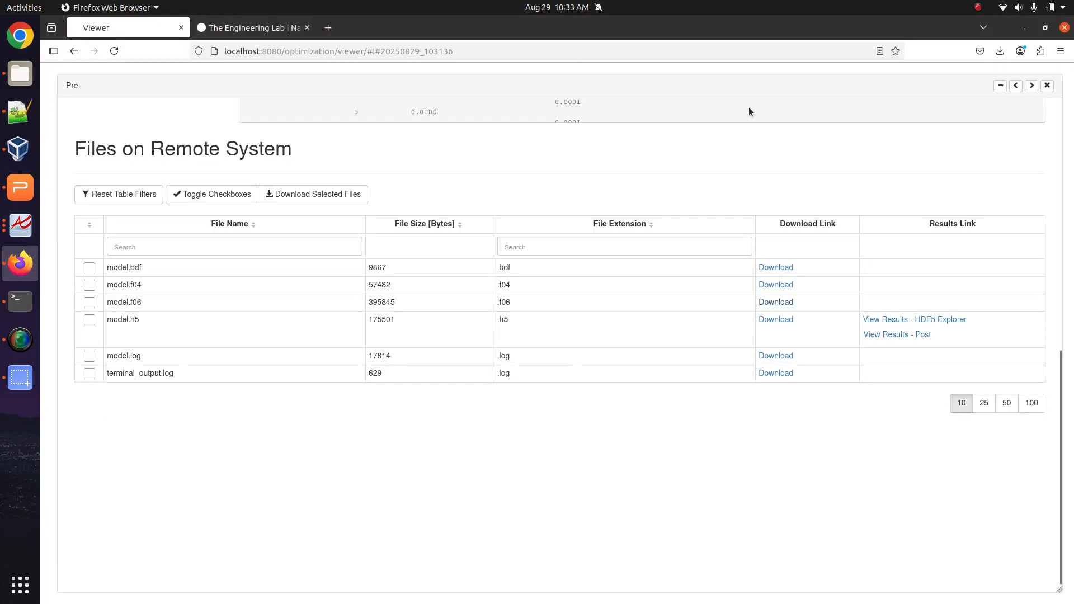
# Restore the failure-index fringe with its maximum element labelled, then switch to model.f06 in Notepad++.
pyautogui.click(1047, 85)
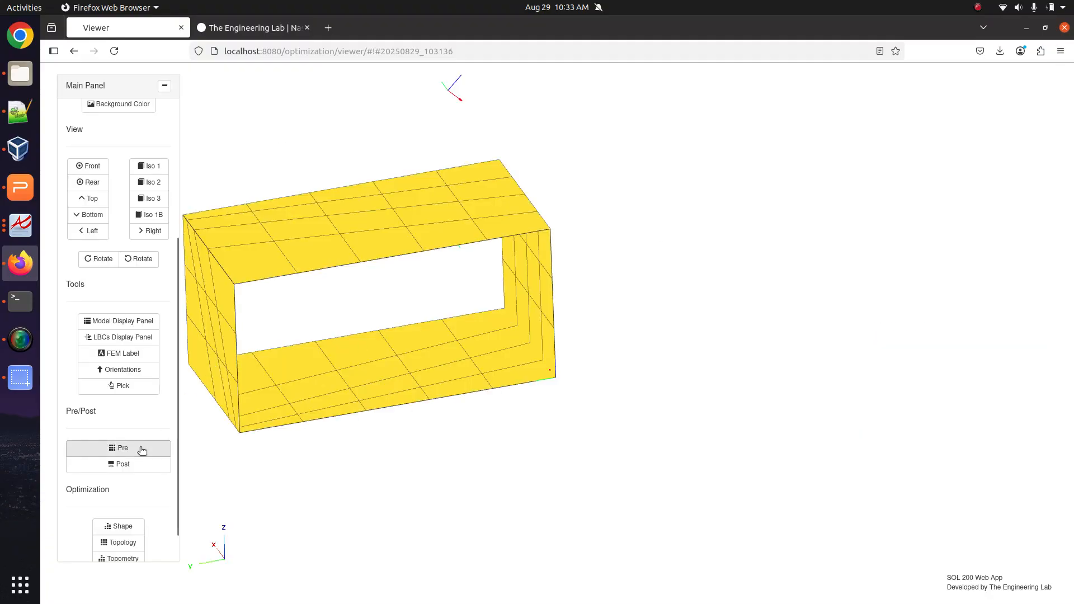
pyautogui.click(140, 464)
pyautogui.click(821, 409)
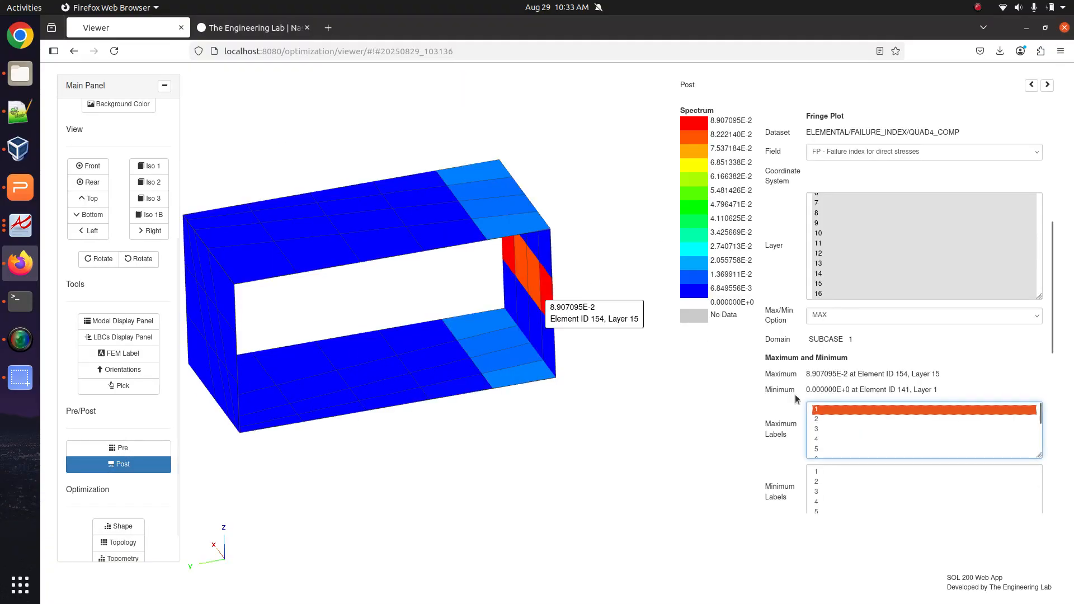
pyautogui.scroll(5, 485, 305)
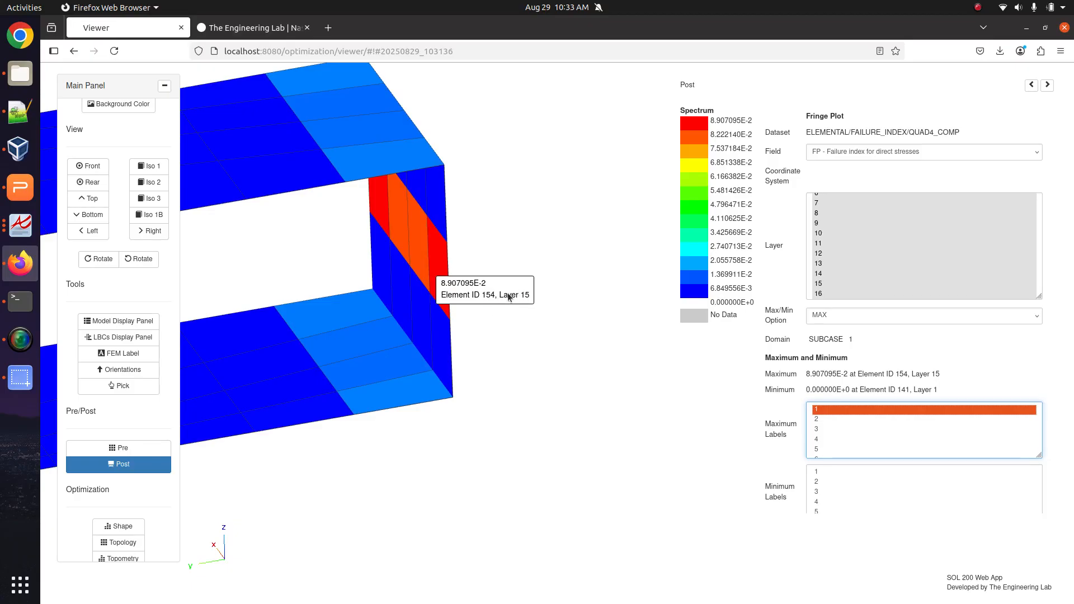
pyautogui.click(9, 115)
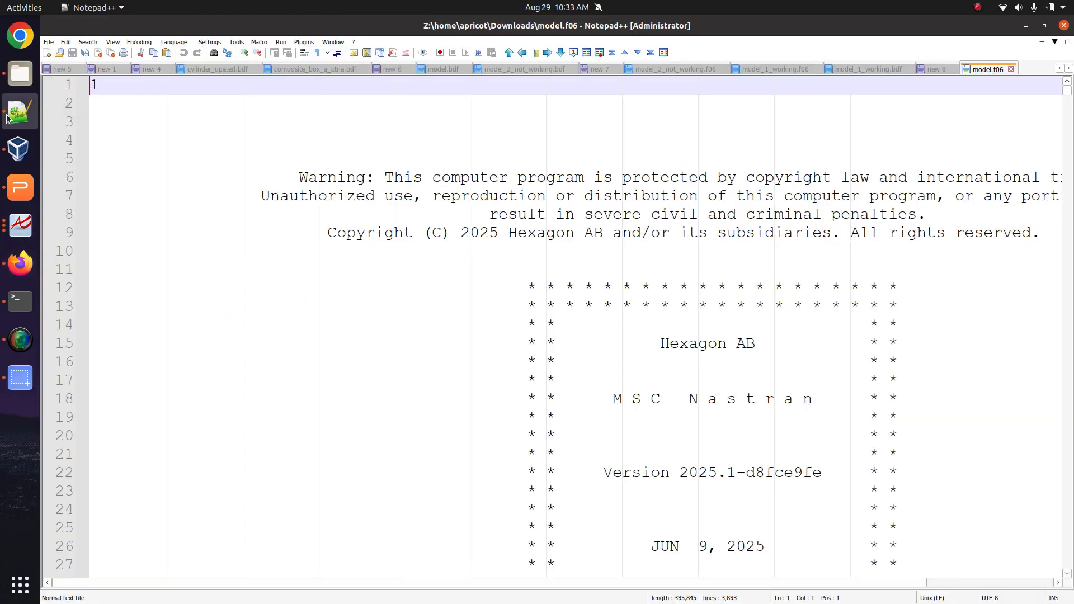
# Scroll down through model.f06, briefly checking the failure-index plot in the browser for comparison.
pyautogui.scroll(-20, 301, 326)
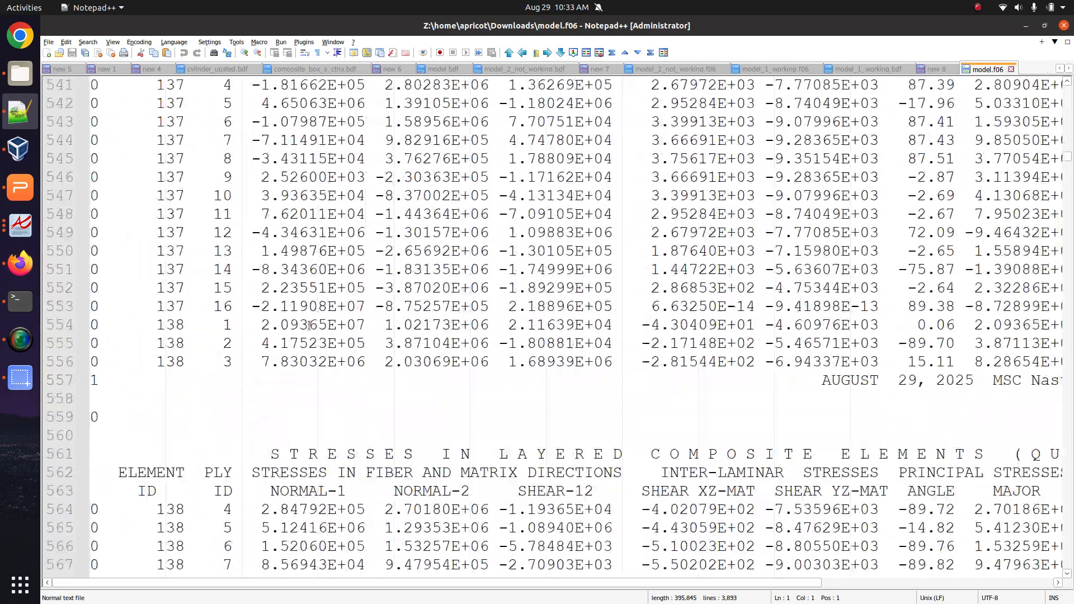
pyautogui.scroll(-20, 330, 325)
pyautogui.scroll(-20, 329, 325)
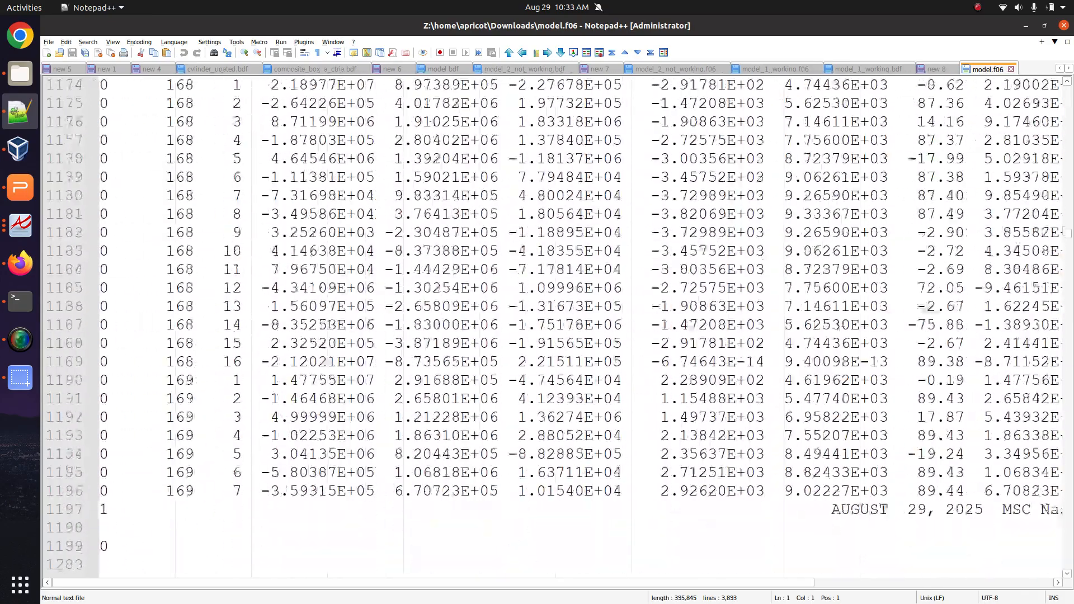
pyautogui.scroll(-20, 332, 323)
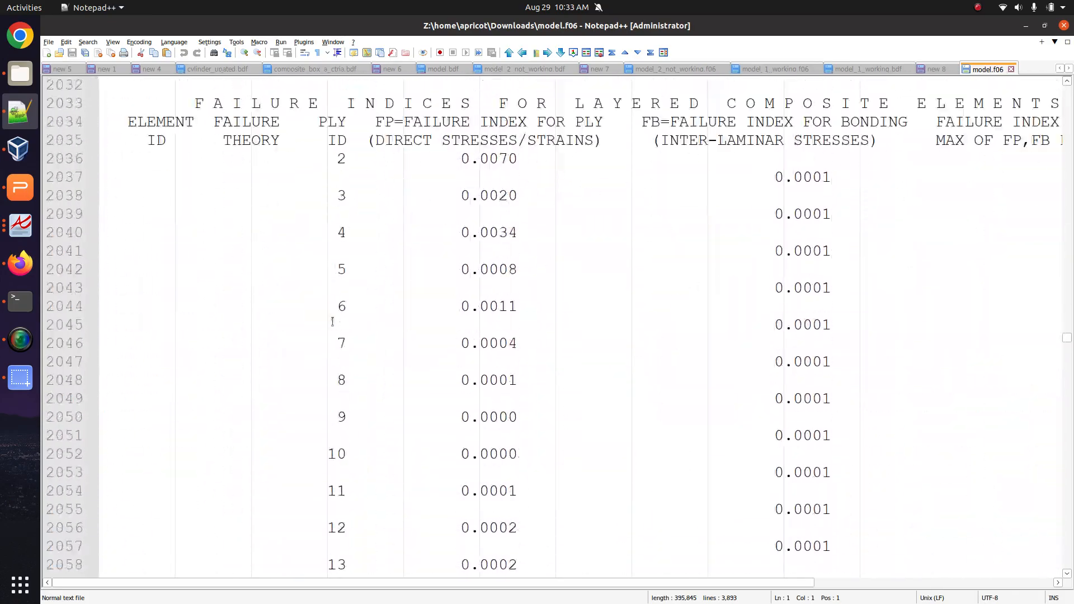
pyautogui.scroll(6, 332, 323)
pyautogui.scroll(-20, 332, 323)
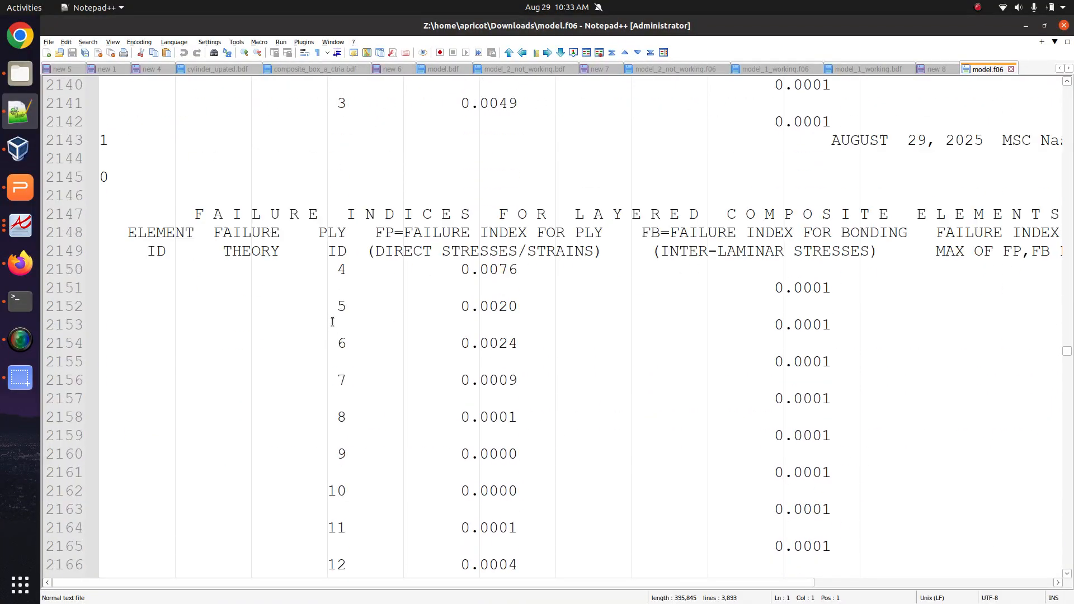
pyautogui.scroll(-8, 332, 322)
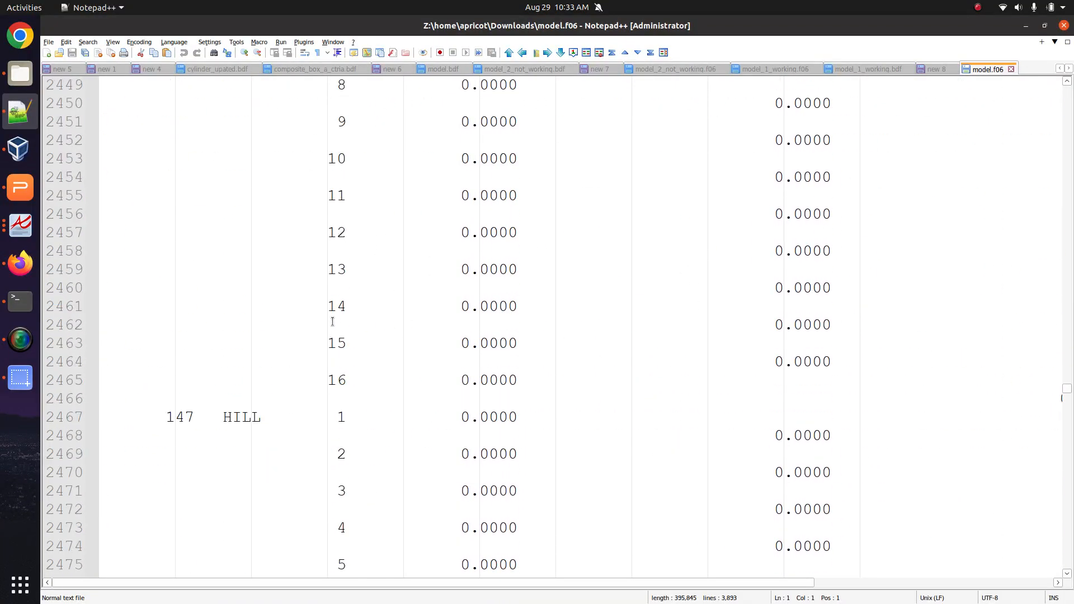
pyautogui.click(20, 263)
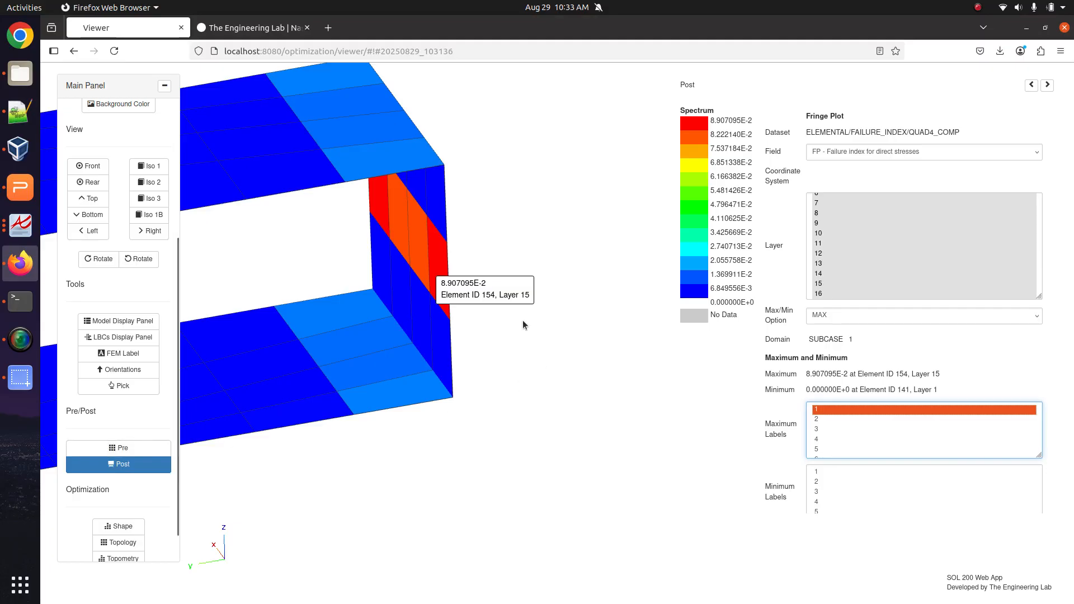
pyautogui.click(20, 112)
# Bring the QUAD4 layered-composite failure-index table for element 154 into view, starting at ply 1 (0.0071).
pyautogui.scroll(-9, 388, 381)
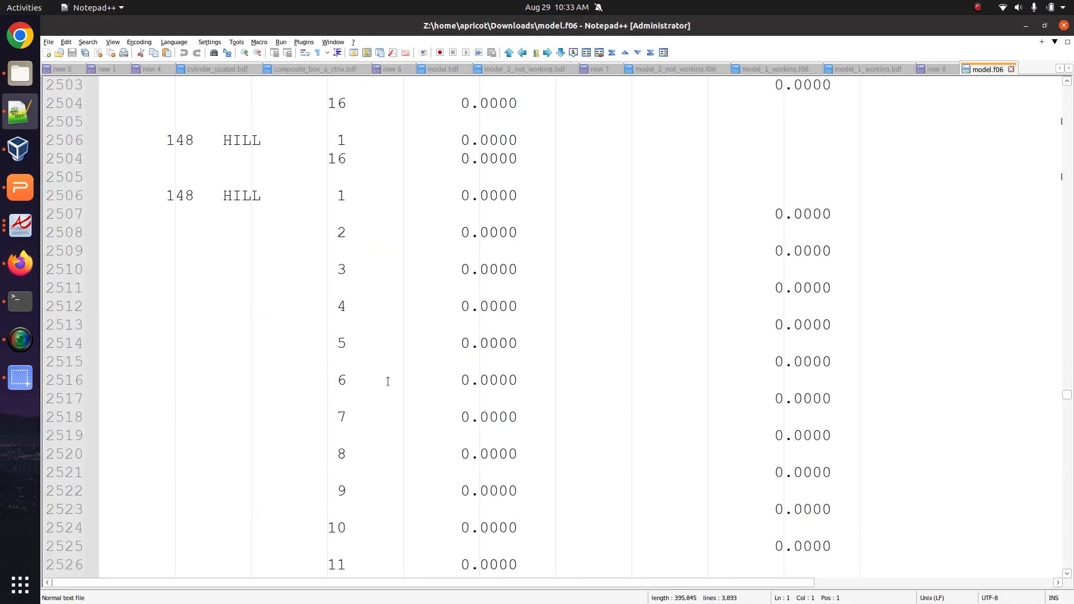
pyautogui.scroll(-10, 387, 381)
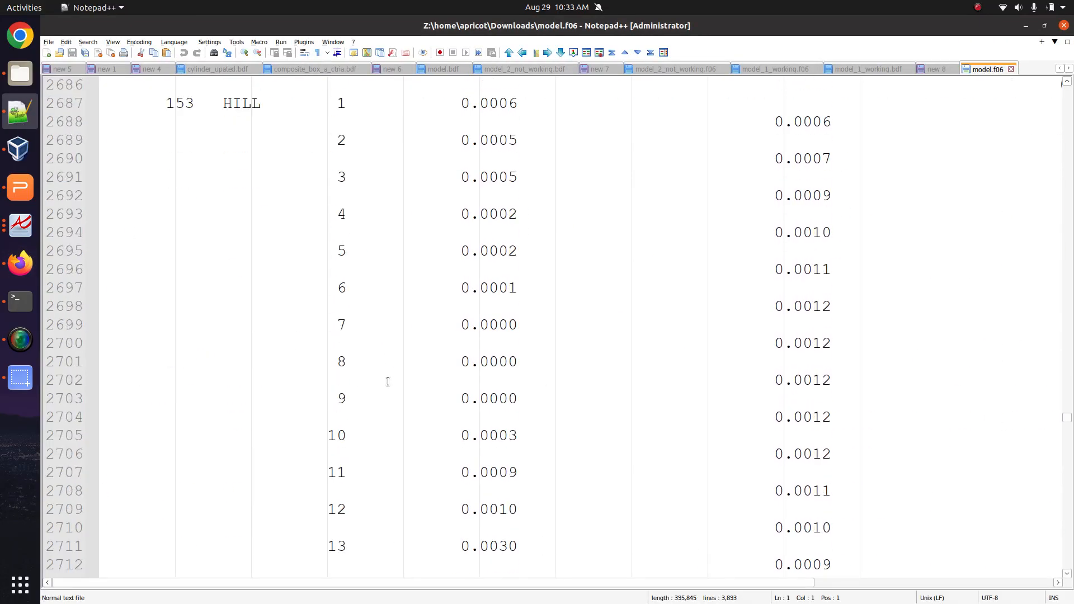
pyautogui.scroll(-2, 261, 367)
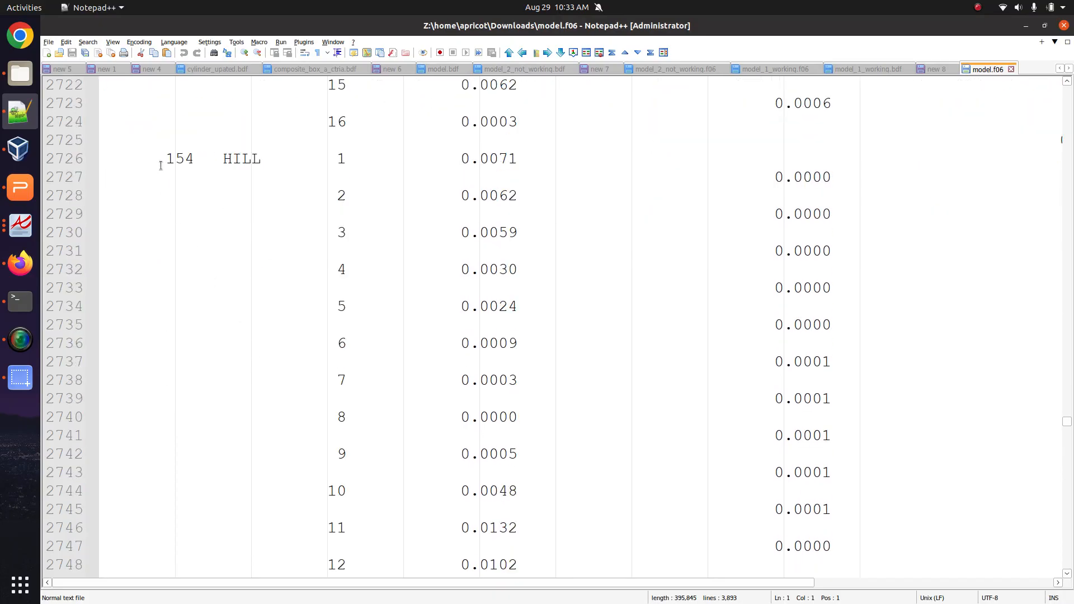
pyautogui.scroll(3, 161, 165)
pyautogui.click(175, 177)
pyautogui.keyDown('ctrl'); pyautogui.scroll(-3, 121, 184); pyautogui.keyUp('ctrl')
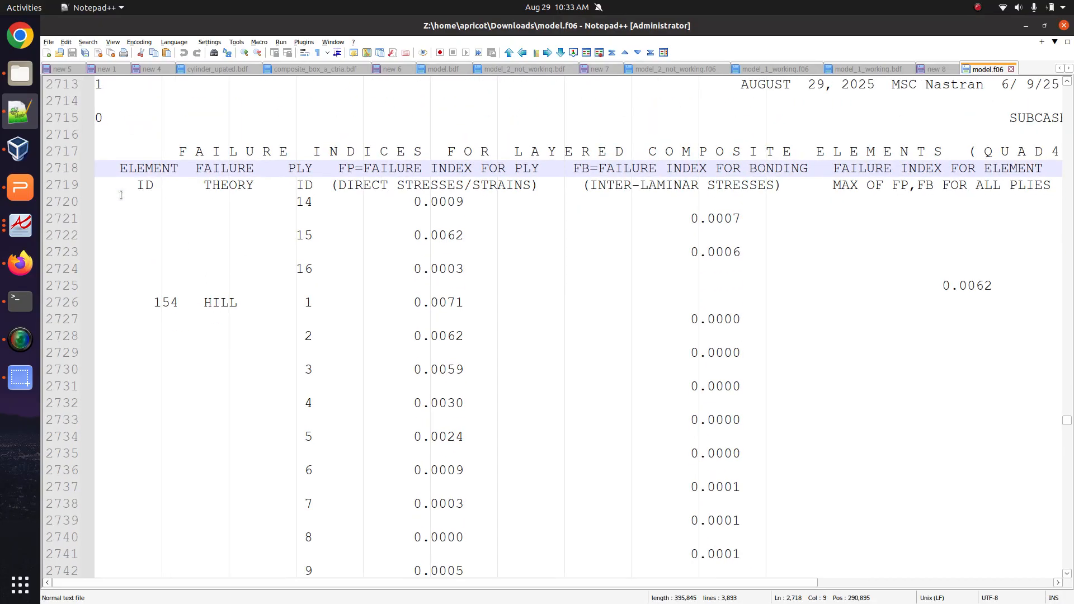
pyautogui.click(94, 134)
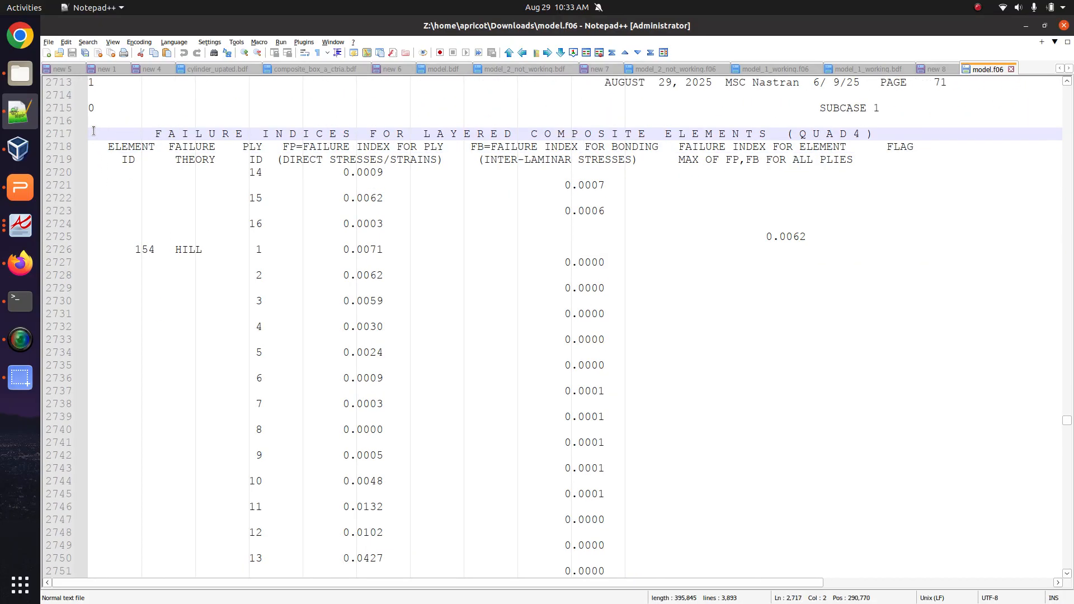
pyautogui.moveTo(94, 131); pyautogui.dragTo(841, 551)
pyautogui.click(224, 197)
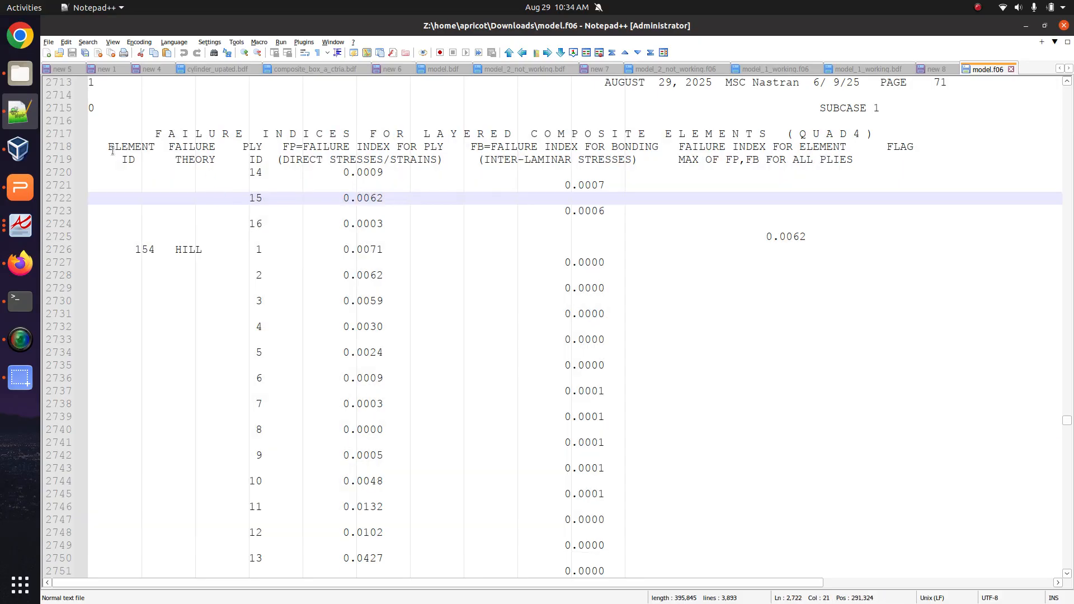
pyautogui.moveTo(90, 149); pyautogui.dragTo(255, 352)
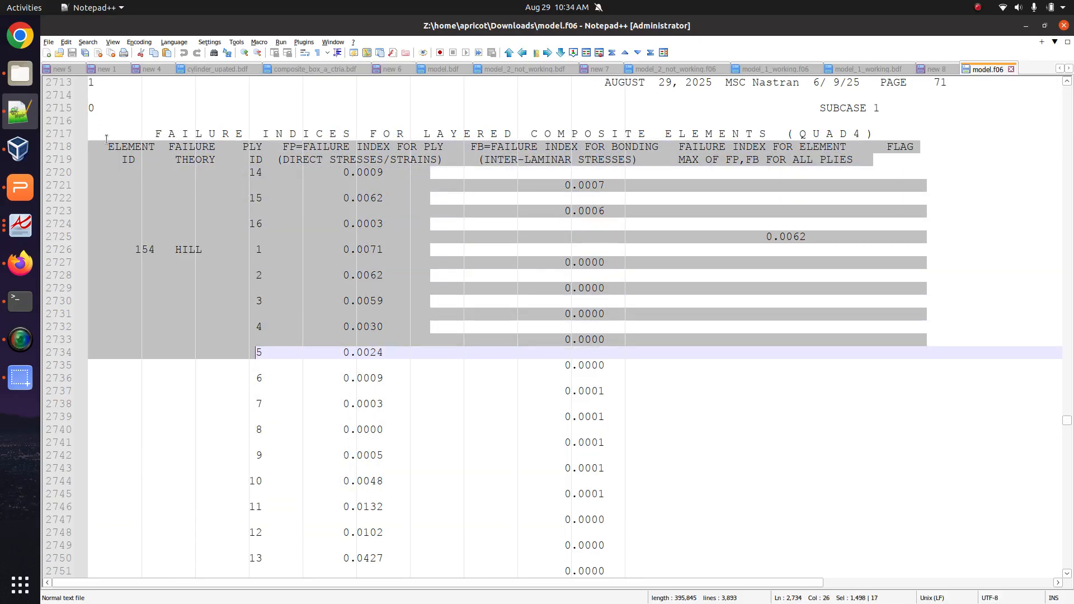
pyautogui.moveTo(102, 147); pyautogui.dragTo(162, 558)
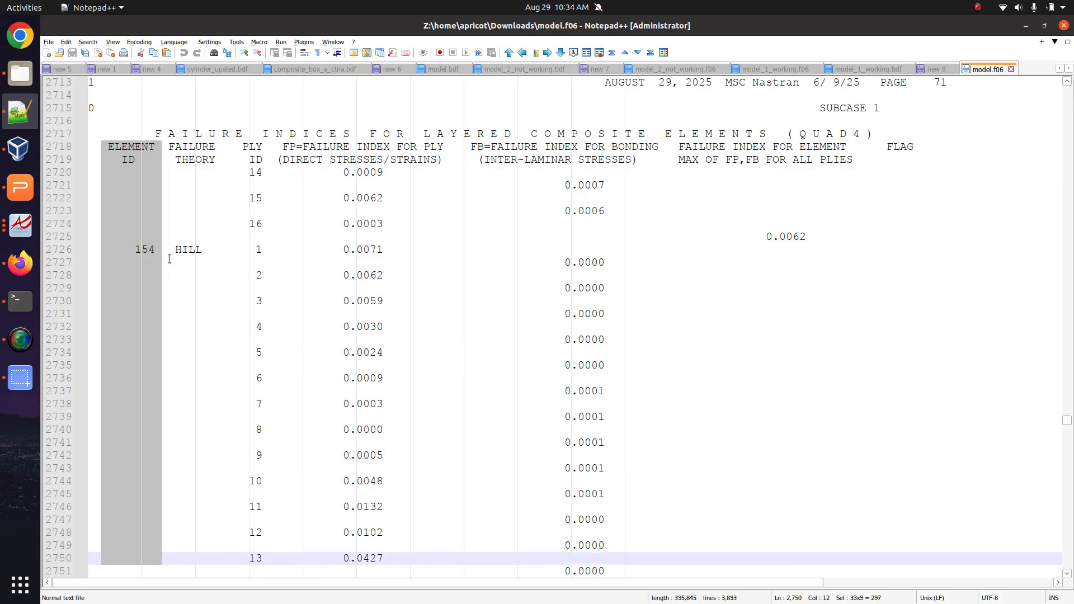
pyautogui.click(170, 147)
pyautogui.moveTo(163, 146); pyautogui.dragTo(225, 545)
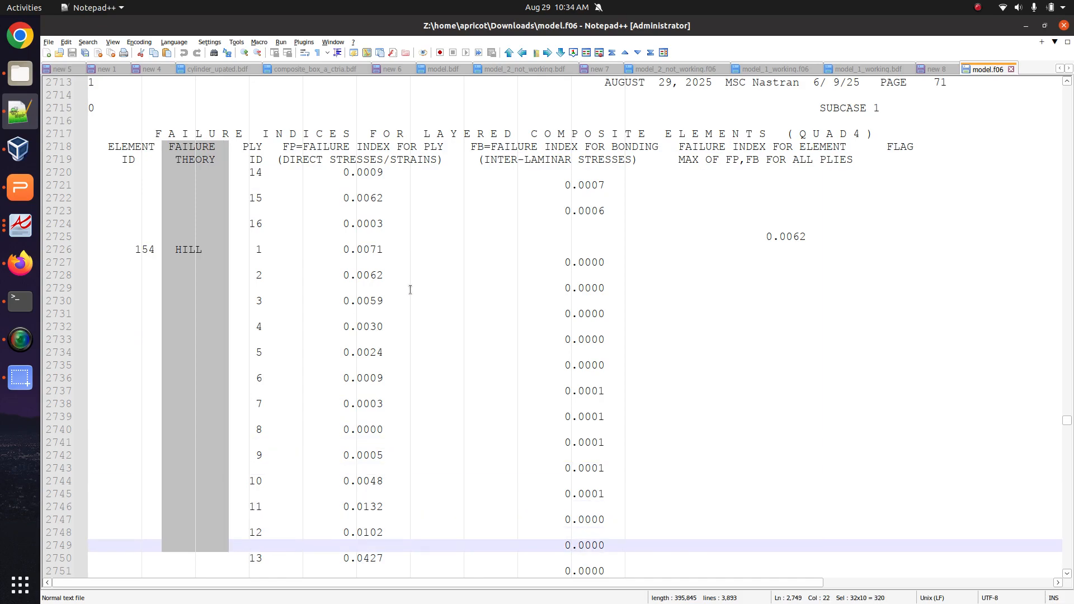
pyautogui.click(237, 146)
pyautogui.moveTo(235, 146); pyautogui.dragTo(276, 572)
pyautogui.scroll(-1, 249, 475)
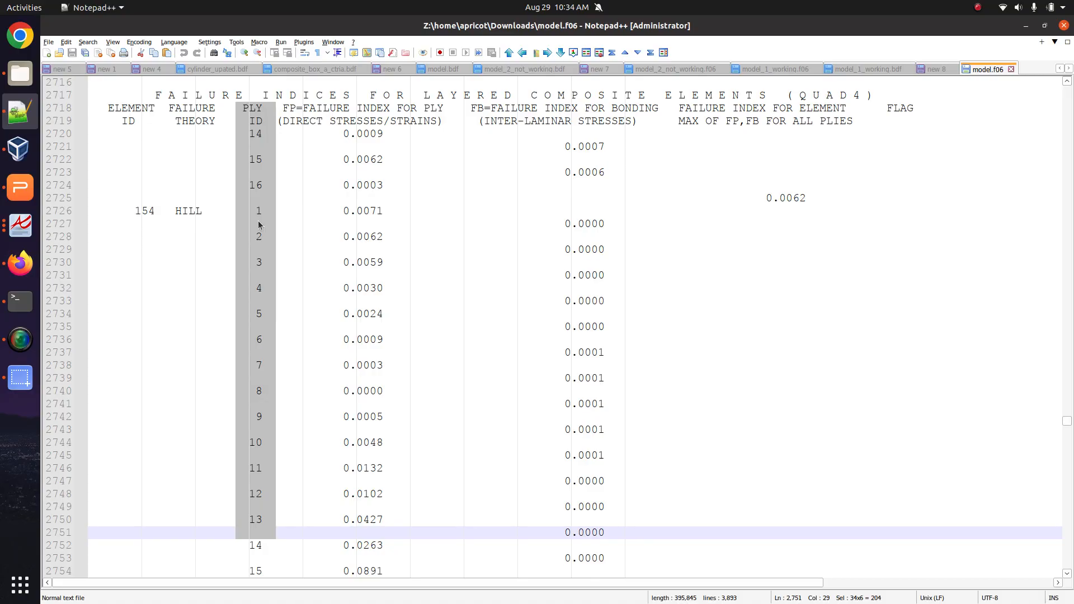
pyautogui.click(312, 188)
pyautogui.click(273, 108)
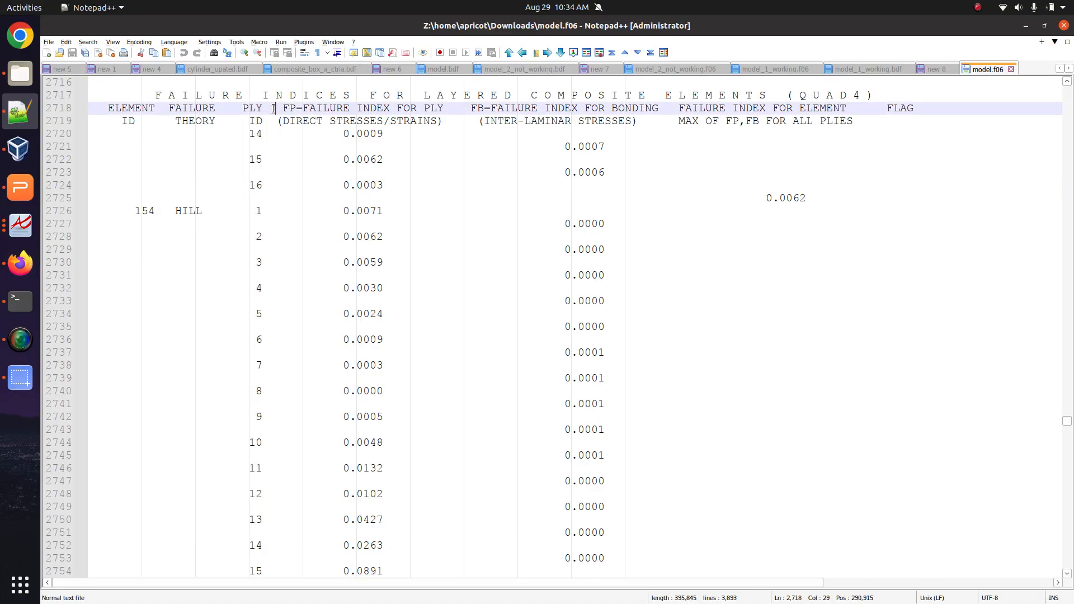
pyautogui.moveTo(274, 108); pyautogui.dragTo(476, 580)
pyautogui.scroll(9, 479, 499)
pyautogui.click(497, 308)
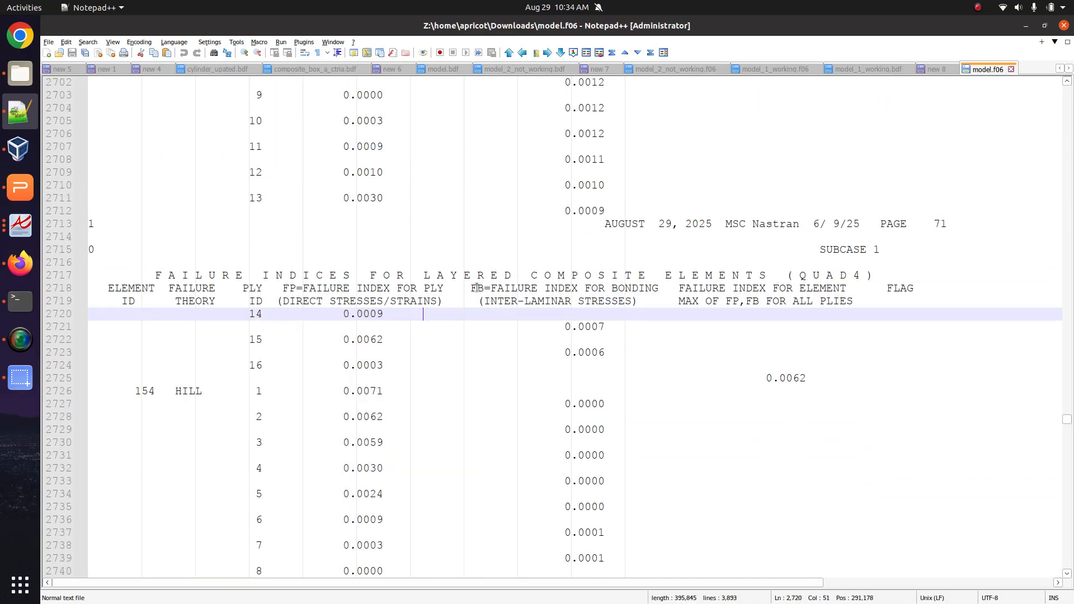
pyautogui.click(463, 290)
pyautogui.moveTo(464, 289); pyautogui.dragTo(637, 576)
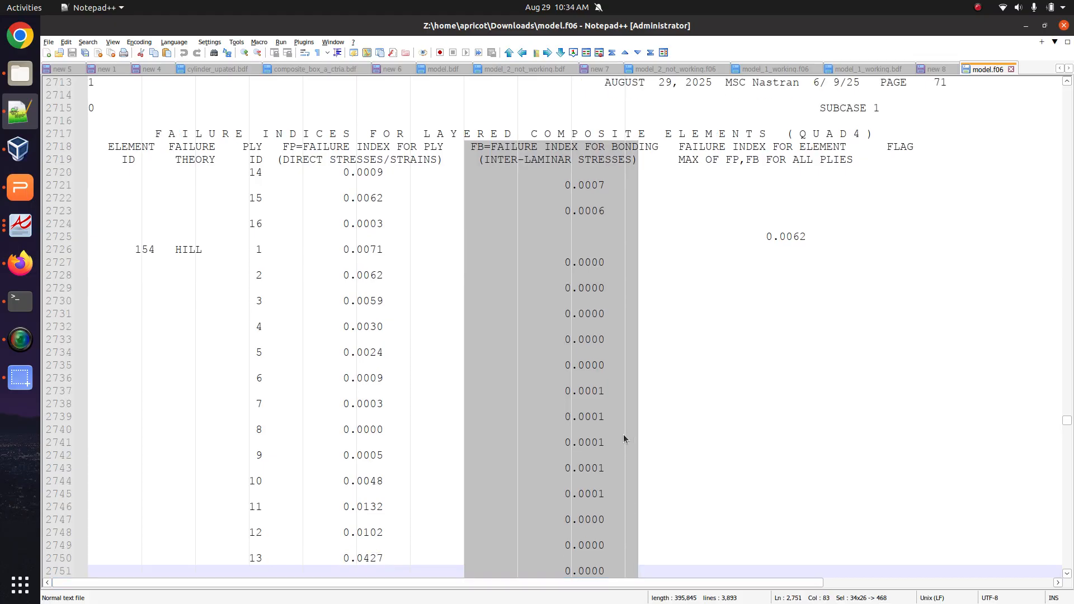
pyautogui.click(769, 226)
pyautogui.click(710, 158)
pyautogui.click(671, 147)
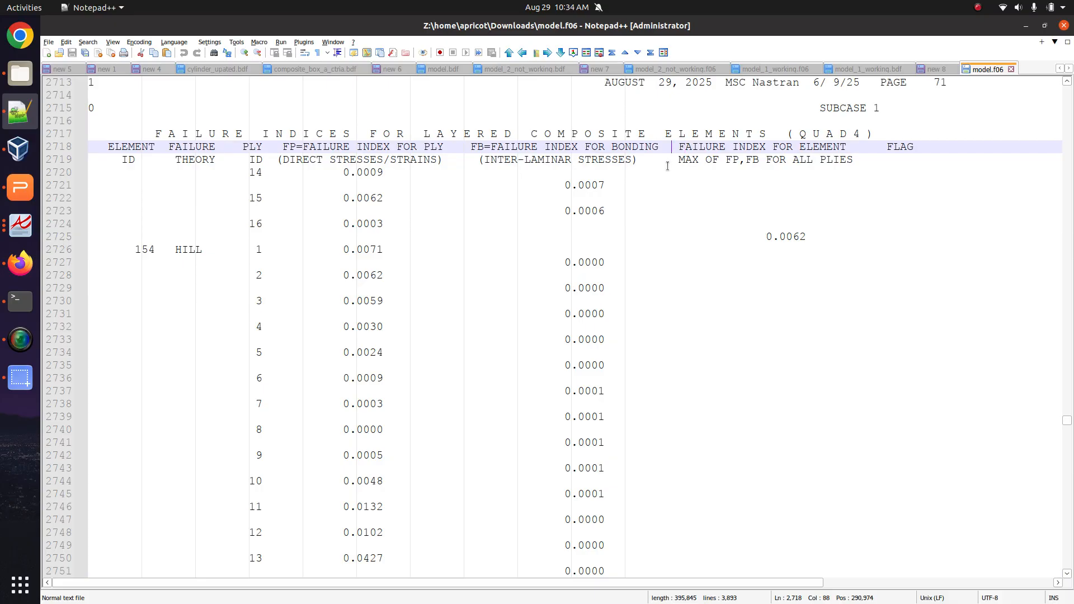
pyautogui.moveTo(671, 146); pyautogui.dragTo(879, 532)
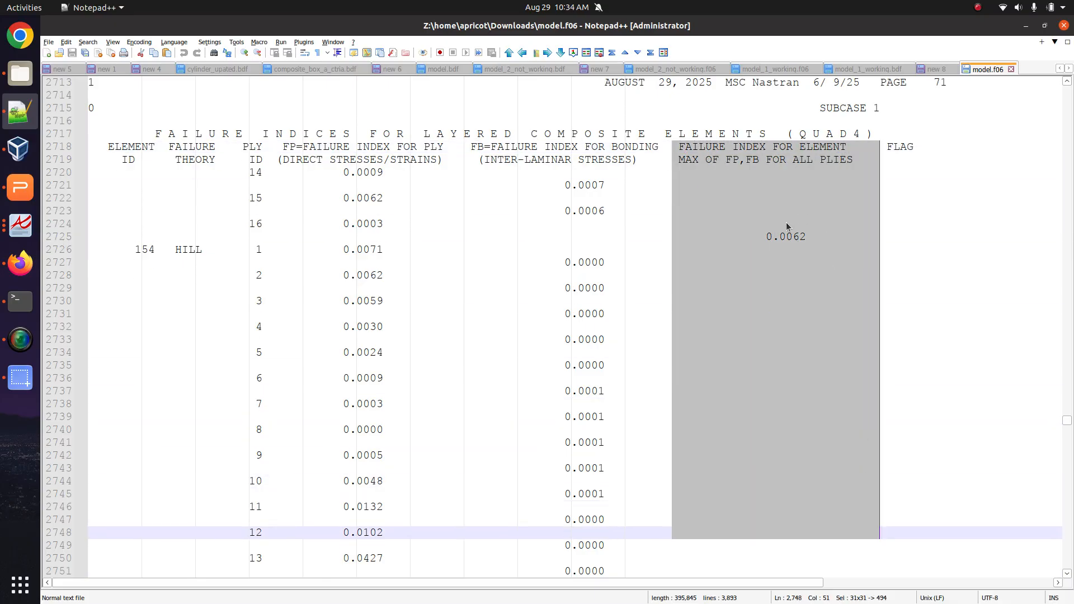
pyautogui.scroll(-1, 775, 237)
pyautogui.click(777, 198)
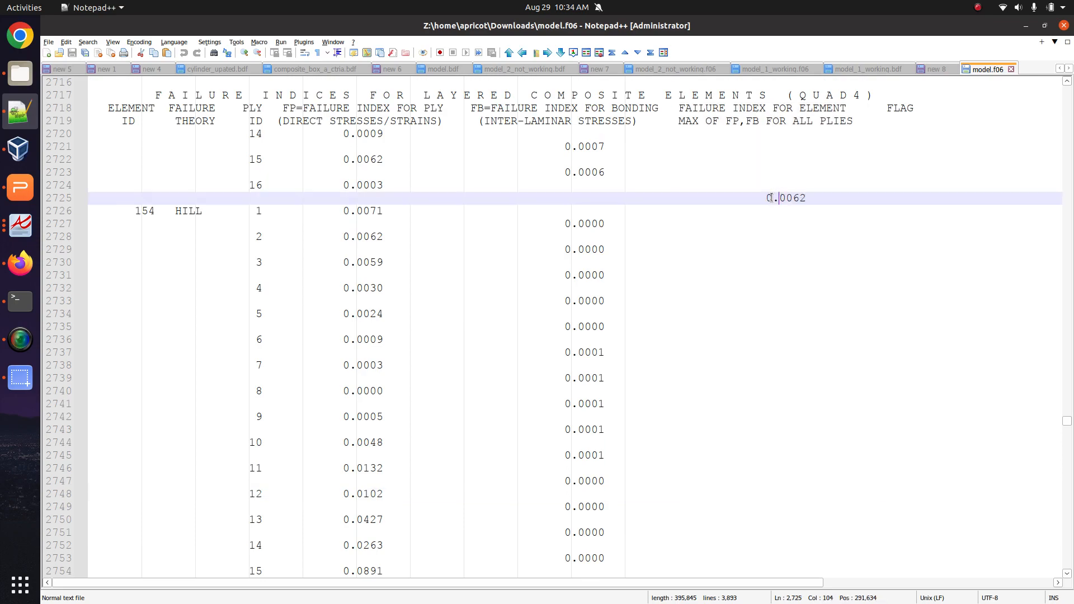
pyautogui.moveTo(760, 199); pyautogui.dragTo(826, 199)
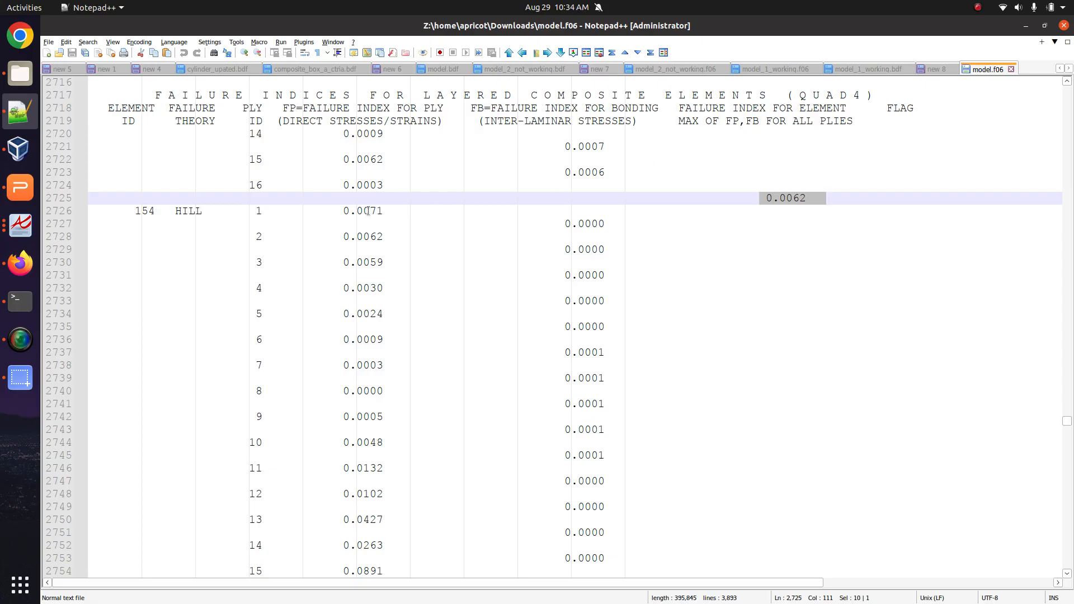
pyautogui.moveTo(337, 212); pyautogui.dragTo(380, 210)
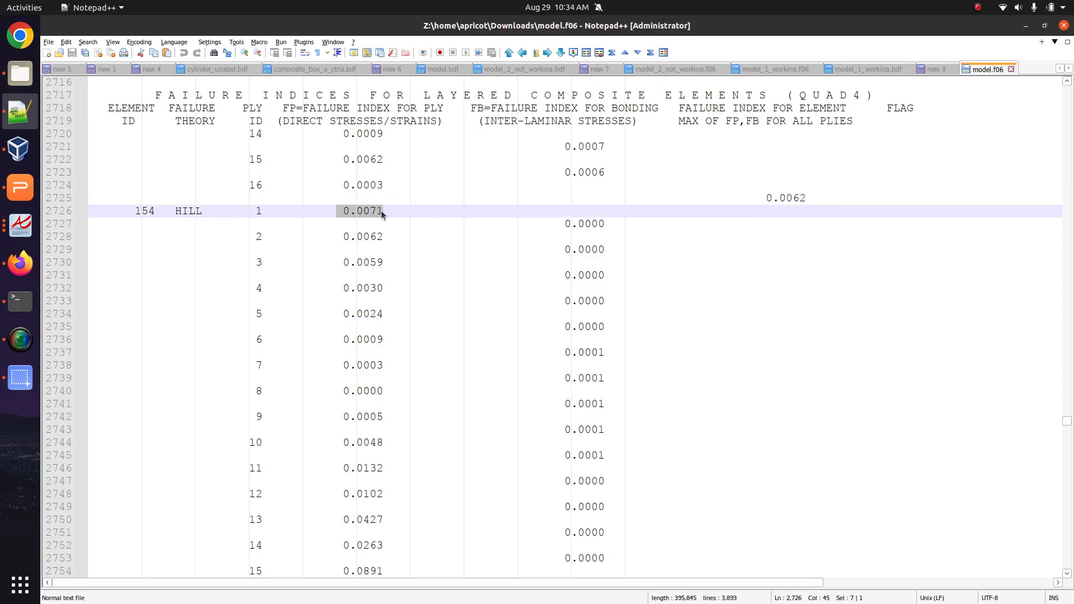
pyautogui.scroll(-1, 369, 230)
pyautogui.doubleClick(369, 172)
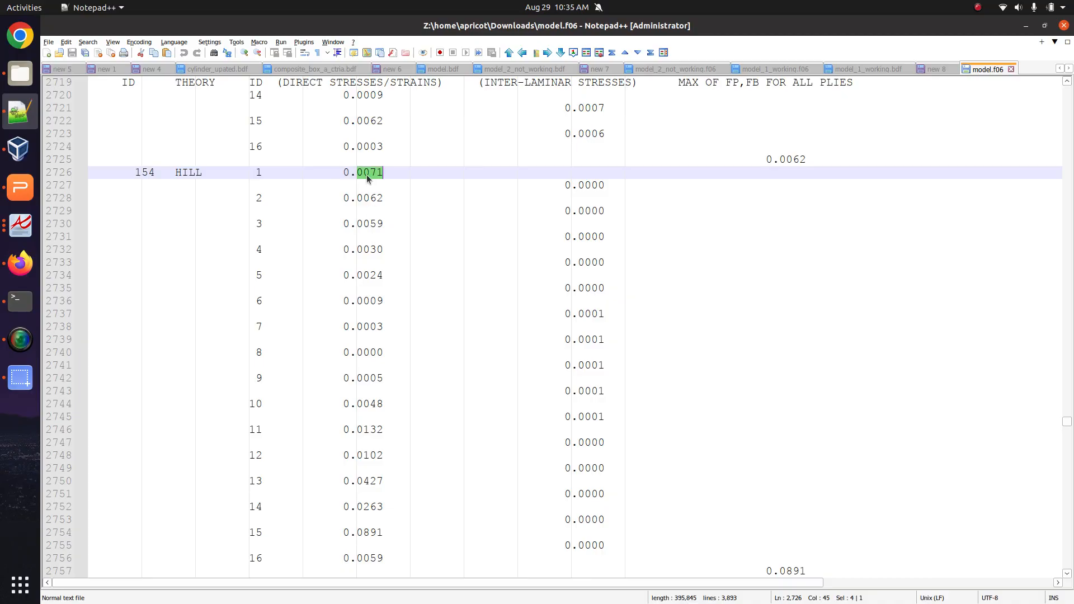
pyautogui.scroll(1, 377, 253)
pyautogui.scroll(-2, 369, 263)
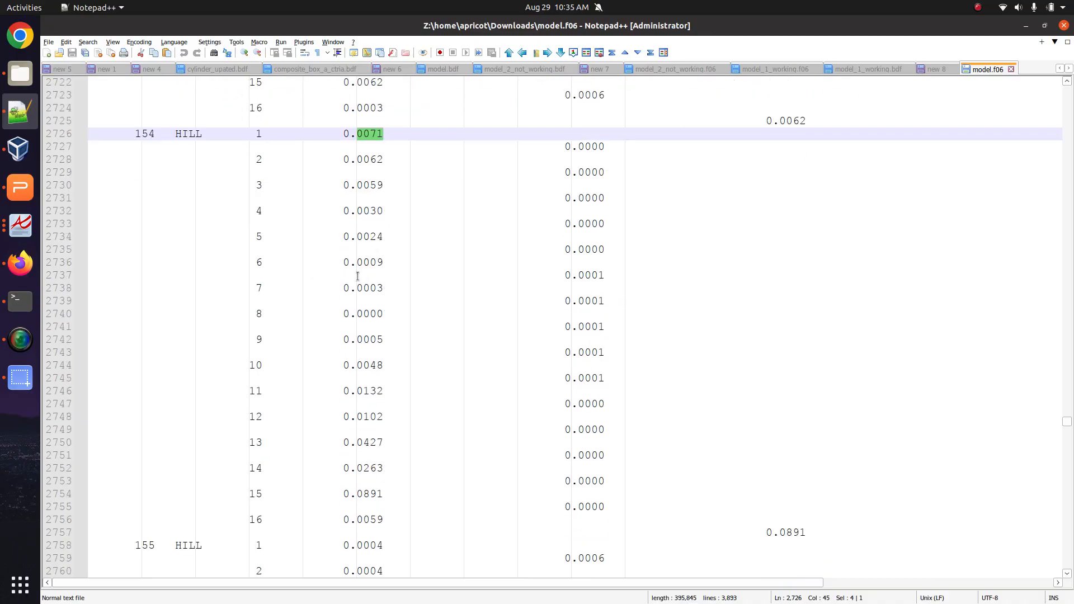
pyautogui.click(21, 262)
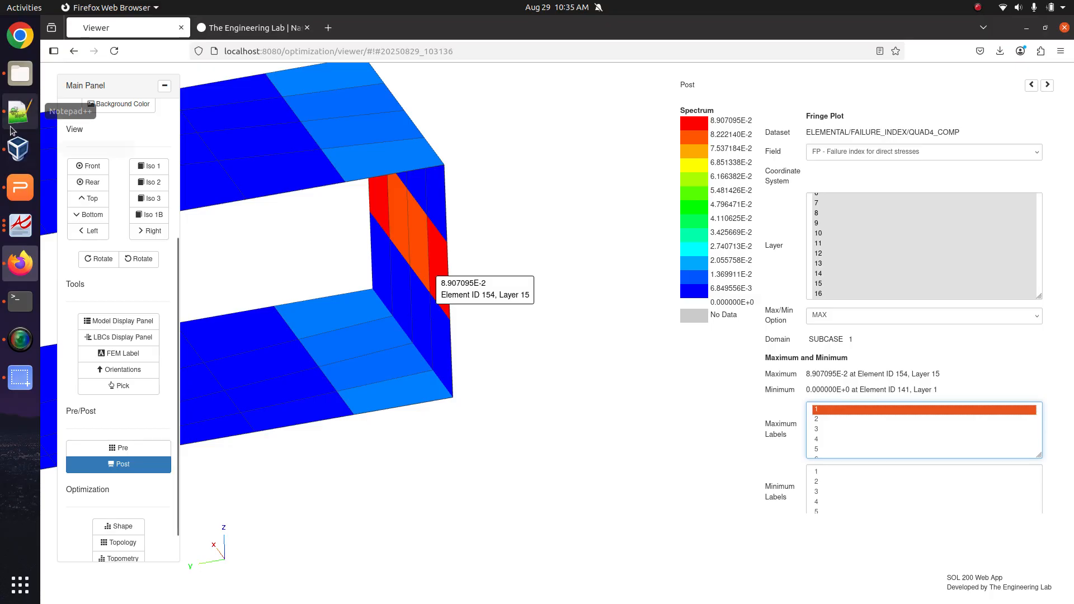
pyautogui.click(20, 112)
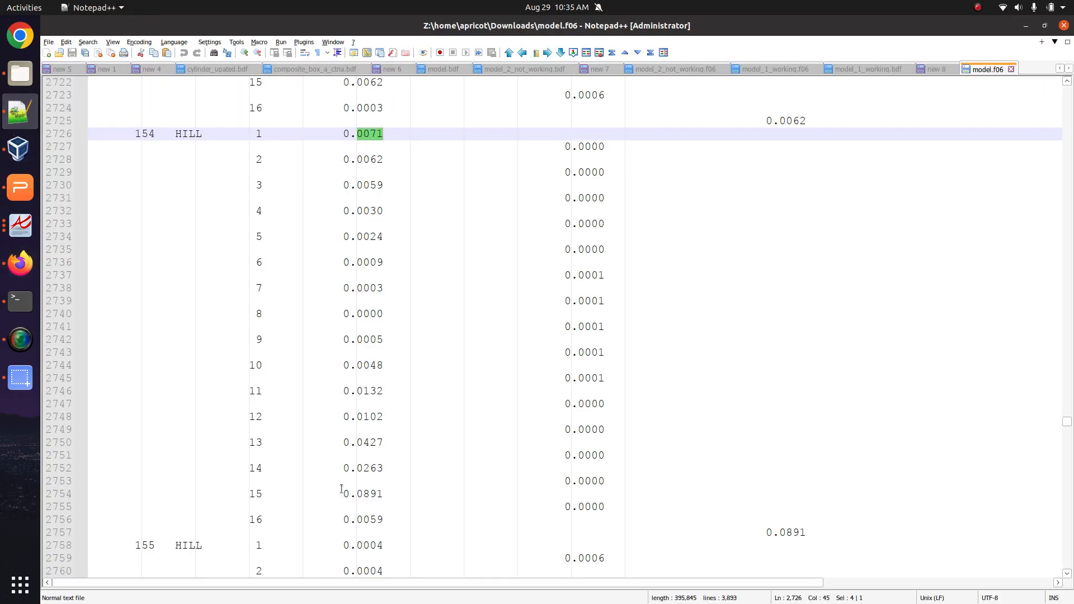
pyautogui.moveTo(343, 494); pyautogui.dragTo(384, 496)
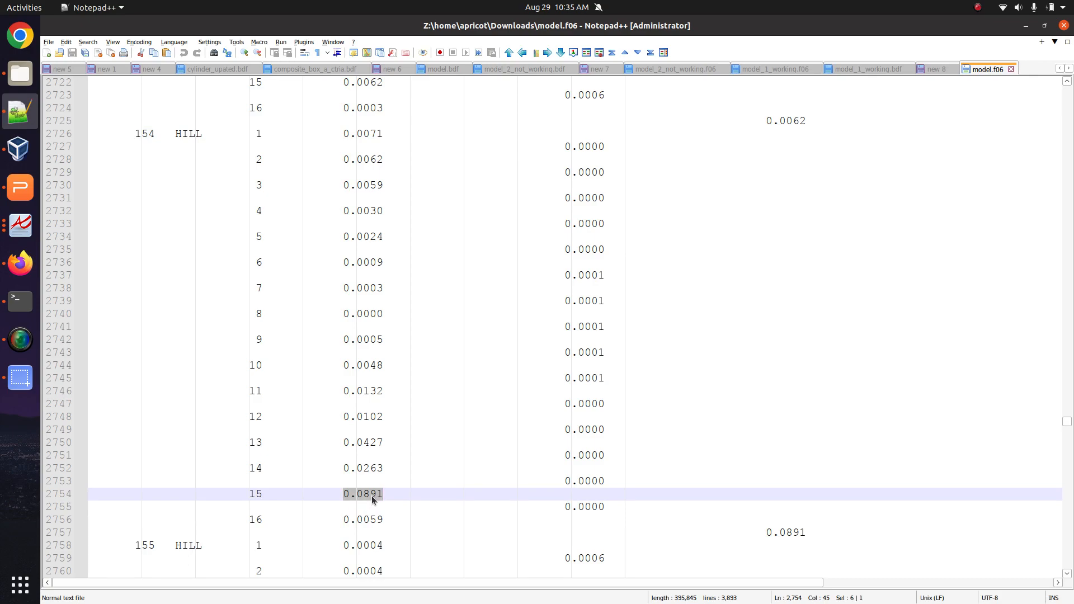
pyautogui.scroll(3, 743, 416)
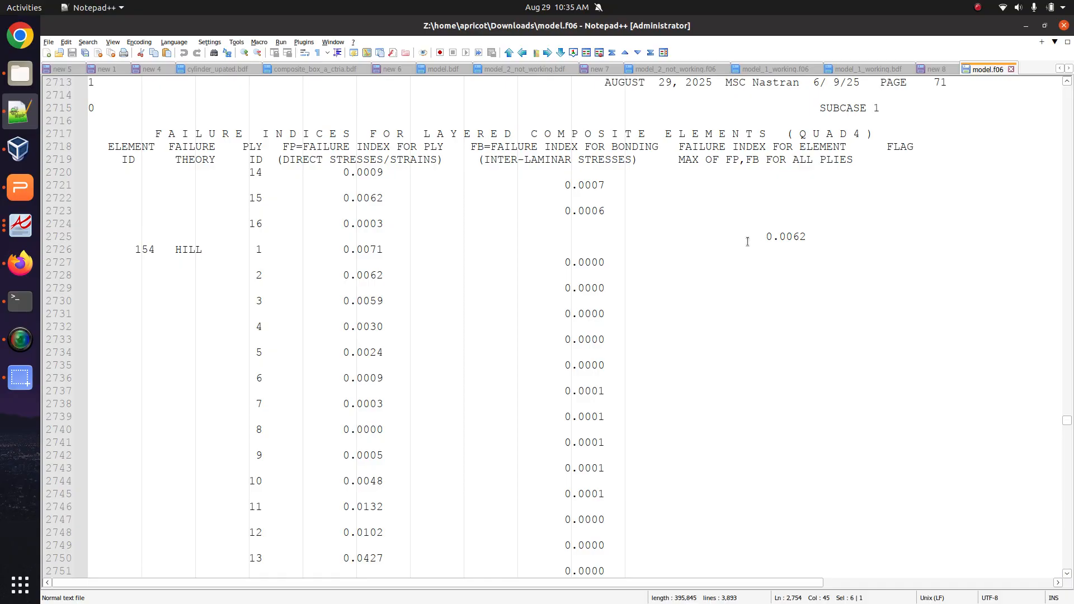
pyautogui.scroll(-4, 618, 302)
pyautogui.scroll(6, 619, 302)
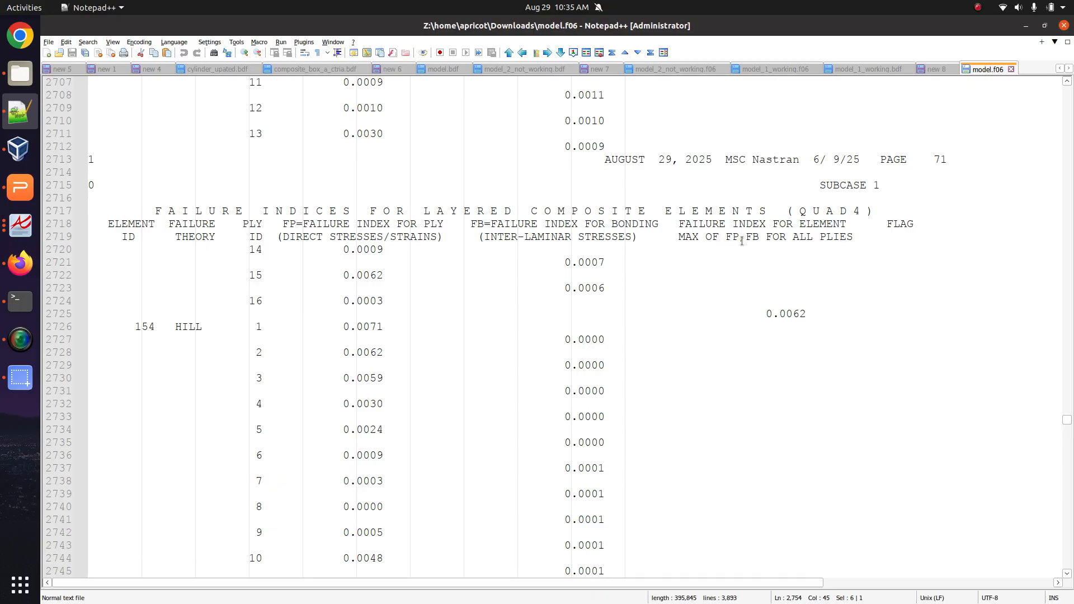
pyautogui.scroll(-3, 344, 334)
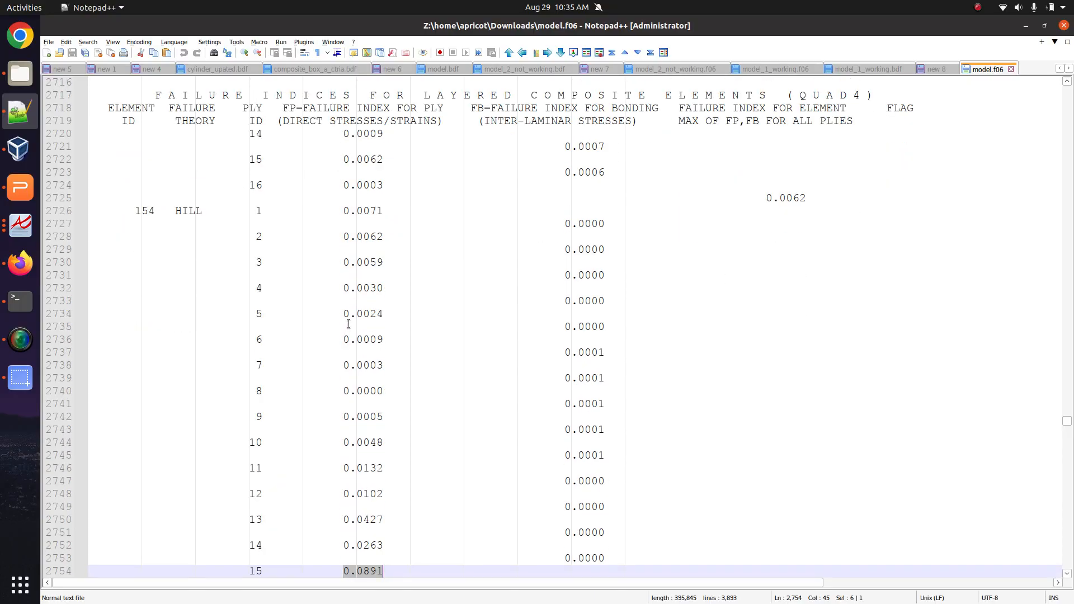
pyautogui.scroll(-2, 349, 323)
pyautogui.scroll(2, 348, 323)
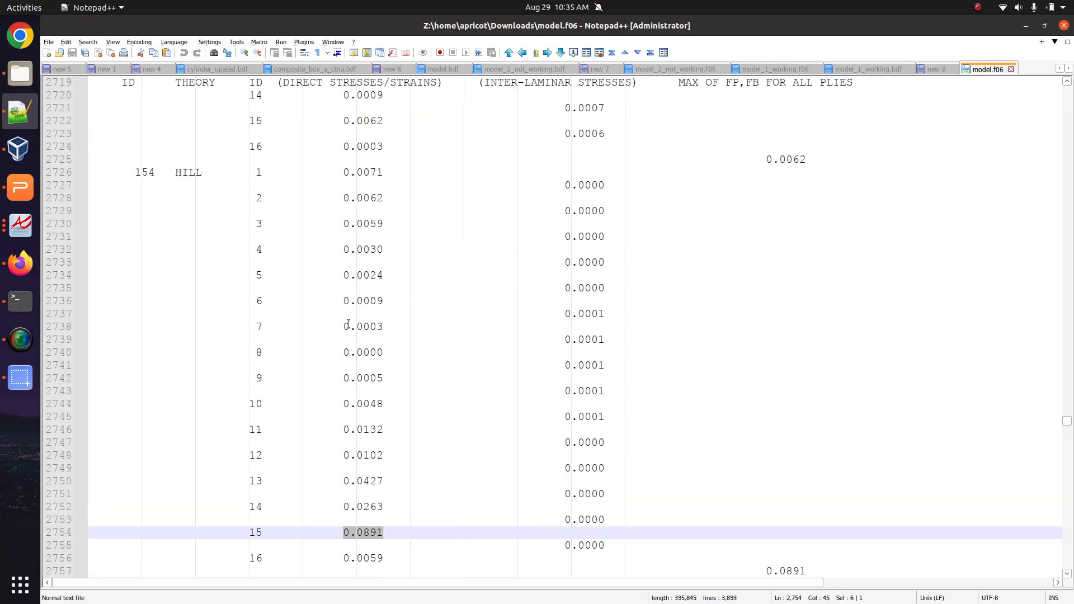
pyautogui.scroll(-1, 349, 324)
pyautogui.scroll(1, 348, 323)
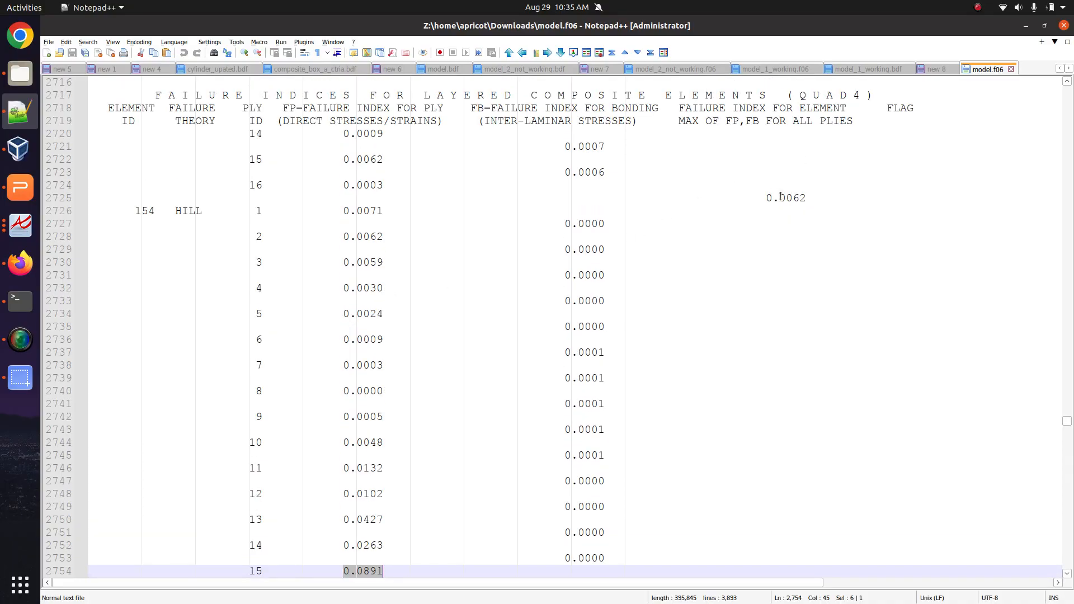
pyautogui.moveTo(766, 198); pyautogui.dragTo(805, 198)
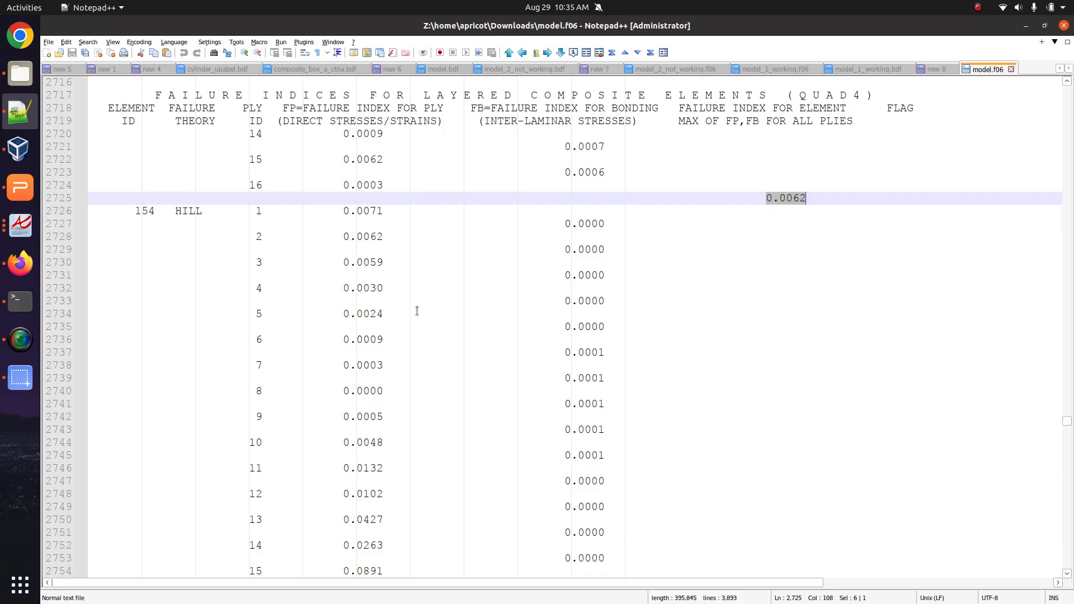
pyautogui.moveTo(739, 198); pyautogui.dragTo(815, 197)
pyautogui.moveTo(341, 212); pyautogui.dragTo(337, 546)
pyautogui.scroll(-2, 380, 473)
pyautogui.click(295, 505)
pyautogui.moveTo(295, 505); pyautogui.dragTo(333, 508)
pyautogui.moveTo(647, 182); pyautogui.dragTo(686, 181)
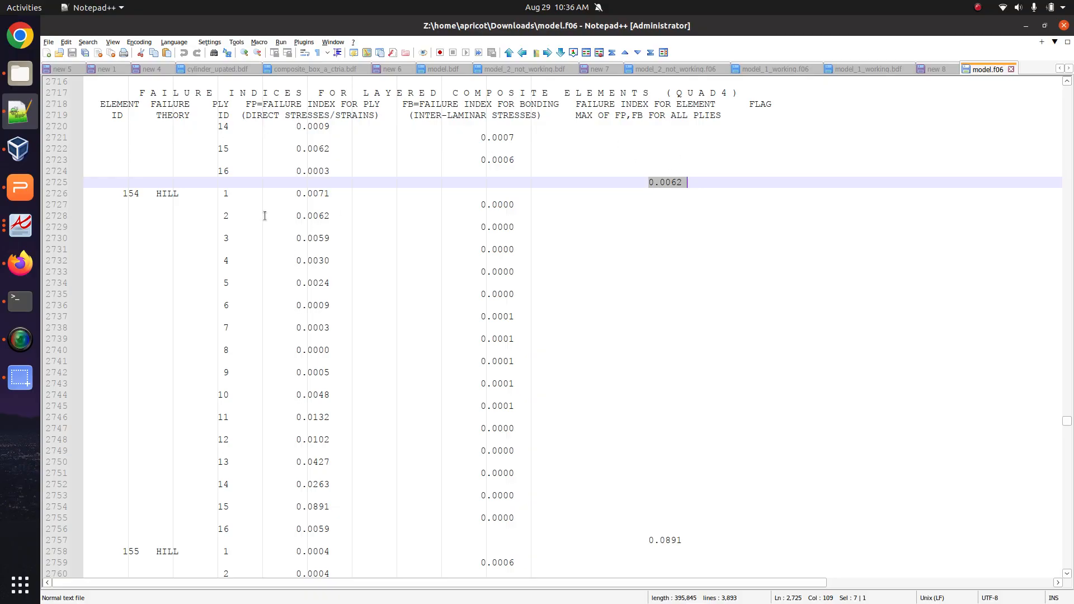
# Rotate the 3-D failure-index plot in Firefox, then return to the model.f06 listing.
pyautogui.click(20, 263)
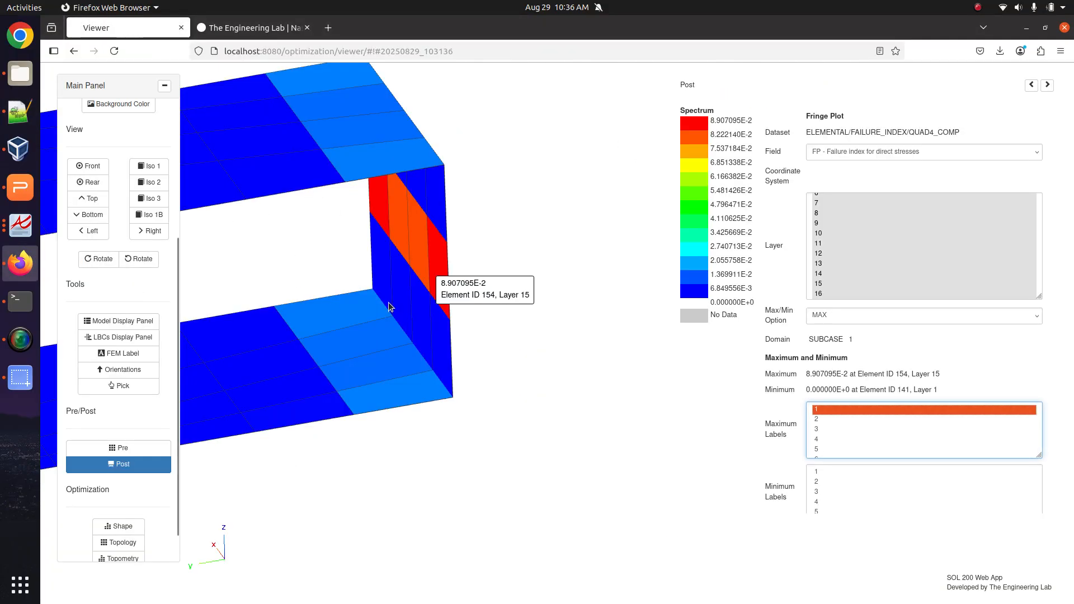
pyautogui.moveTo(389, 302); pyautogui.dragTo(672, 481)
pyautogui.click(6, 115)
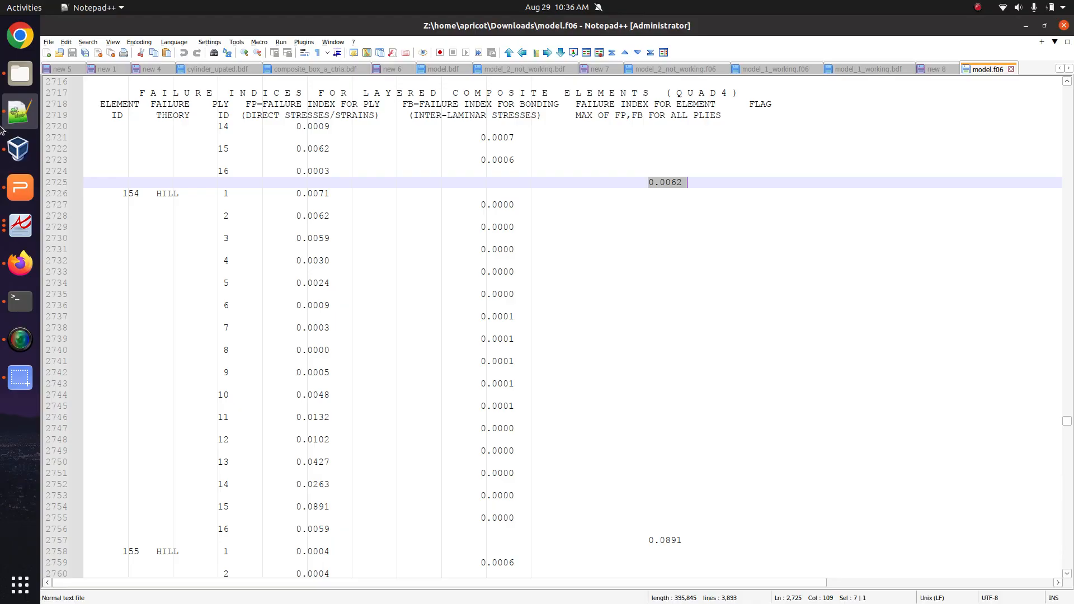
# Highlight STRESS in the new 8 requirement notes, then bring up the web app's Results Files.
pyautogui.click(932, 69)
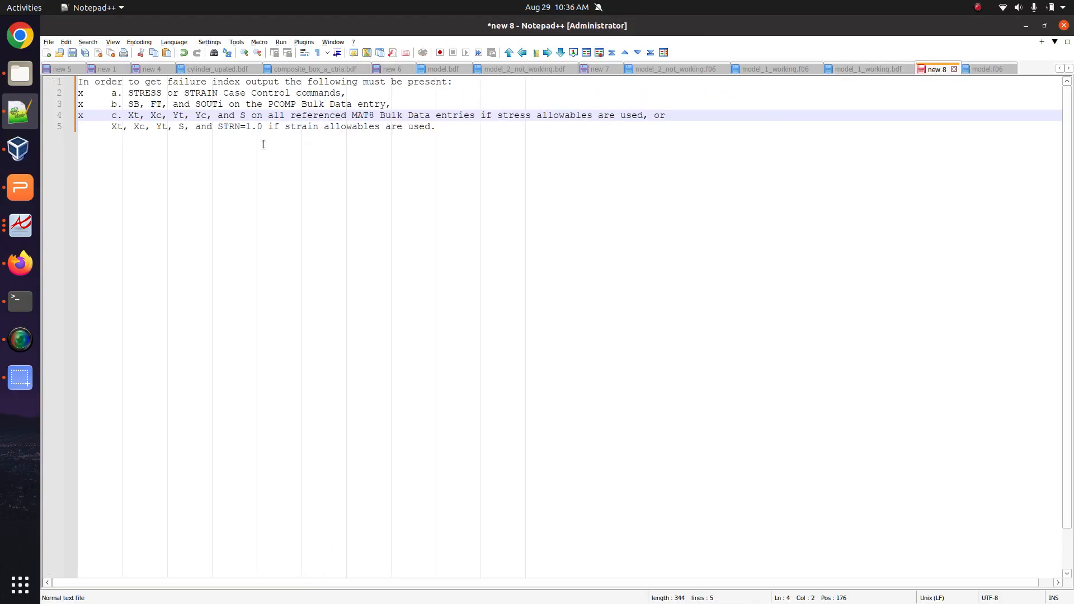
pyautogui.doubleClick(174, 94)
pyautogui.doubleClick(152, 93)
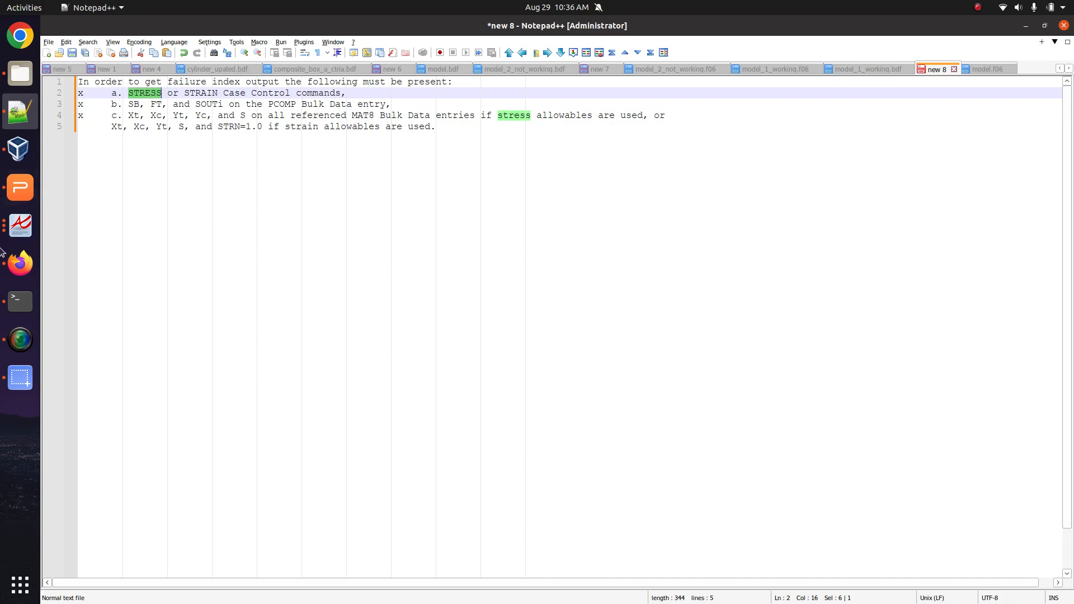
pyautogui.click(21, 263)
pyautogui.click(88, 446)
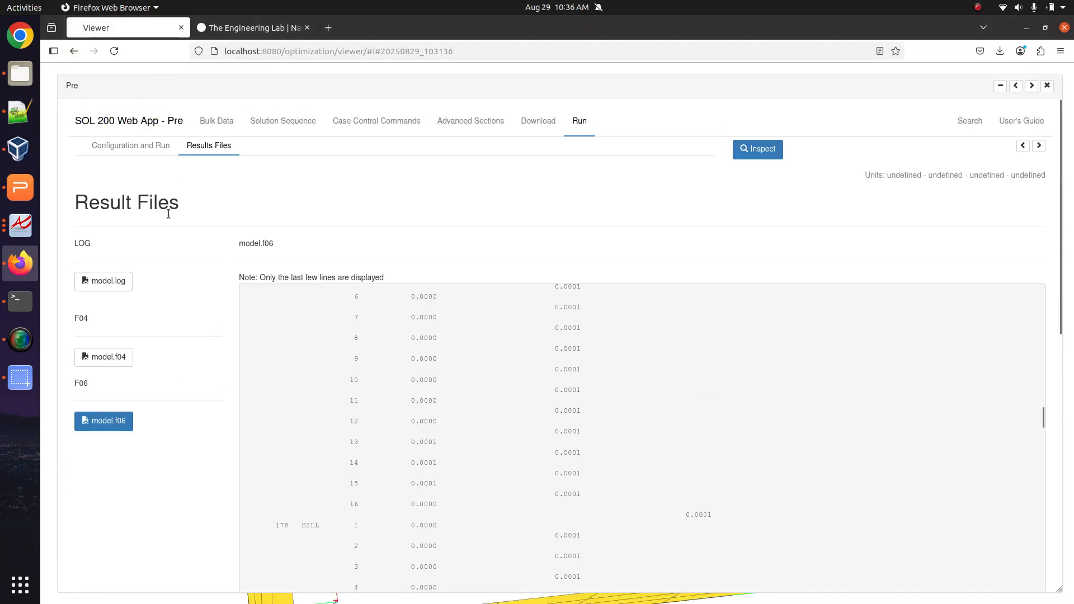
# Display the selected case control commands' BDF output, confirming STRESS=ALL is requested.
pyautogui.click(350, 125)
pyautogui.click(111, 169)
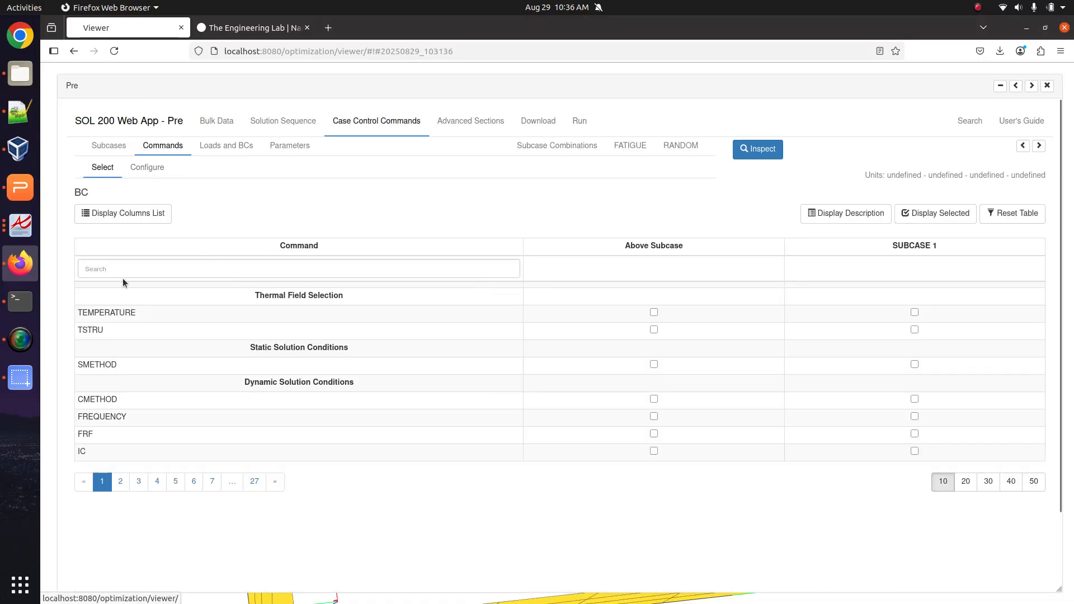
pyautogui.click(935, 213)
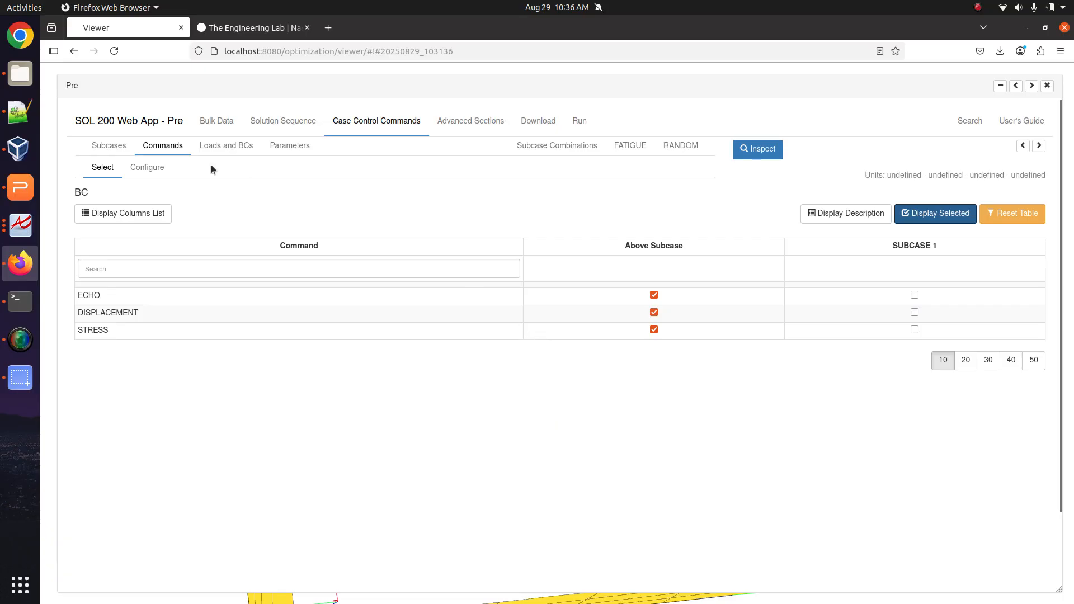
pyautogui.click(148, 167)
pyautogui.scroll(-5, 280, 366)
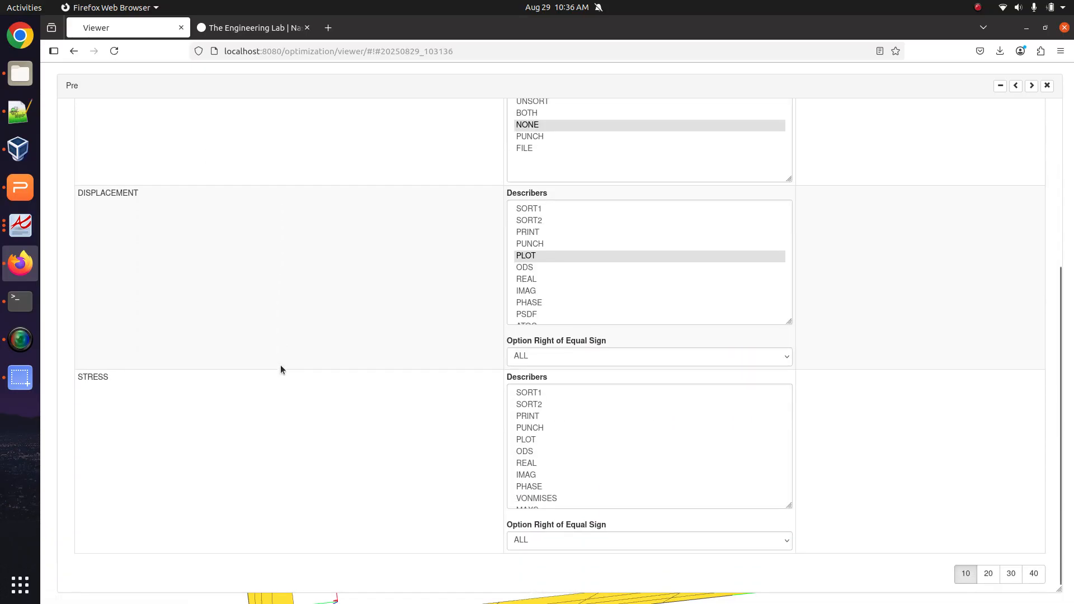
pyautogui.scroll(5, 630, 410)
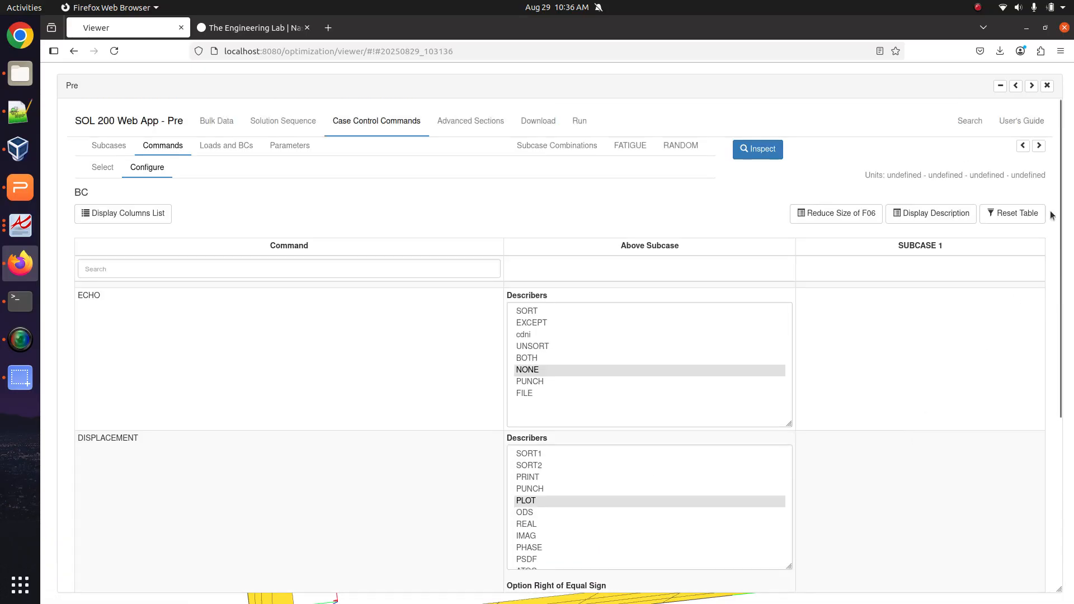
pyautogui.click(1024, 145)
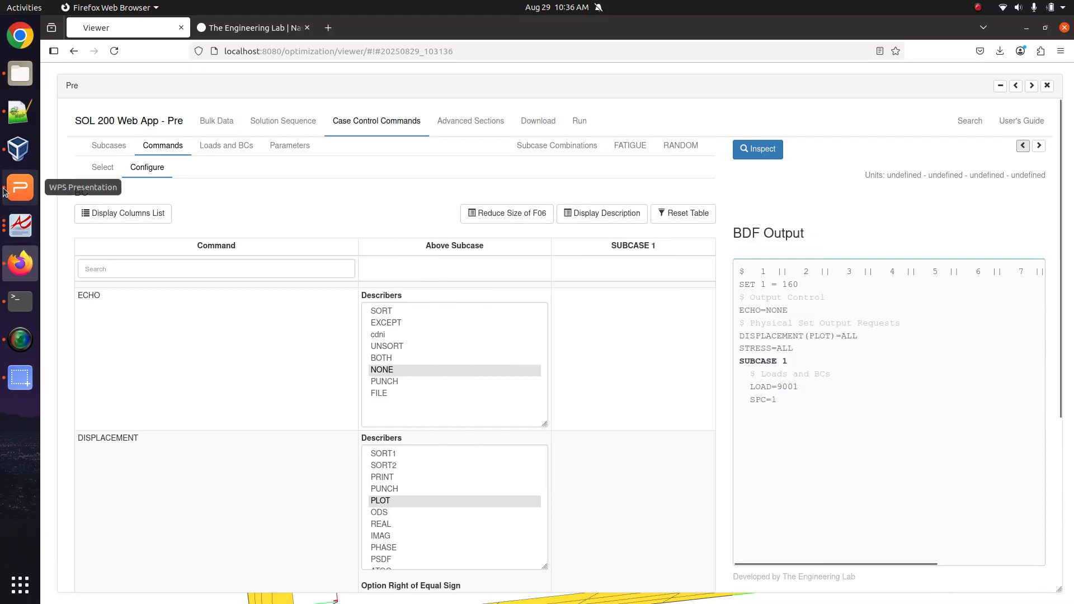
# Highlight the requirement-note line about SB, FT and SOUTi, then go to the Bulk Data entries.
pyautogui.click(20, 113)
pyautogui.tripleClick(207, 104)
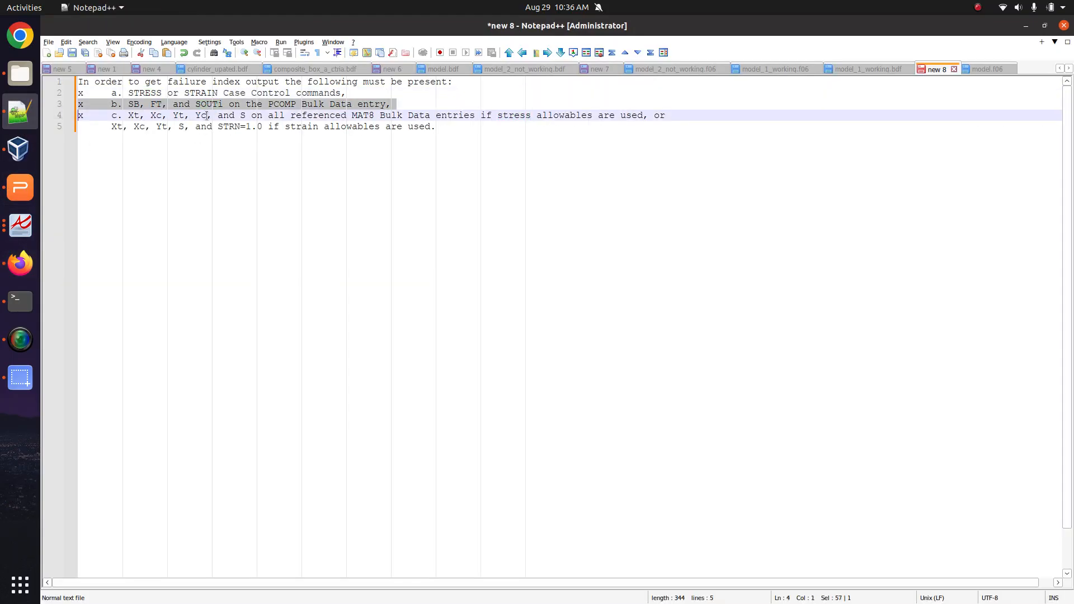
pyautogui.click(20, 263)
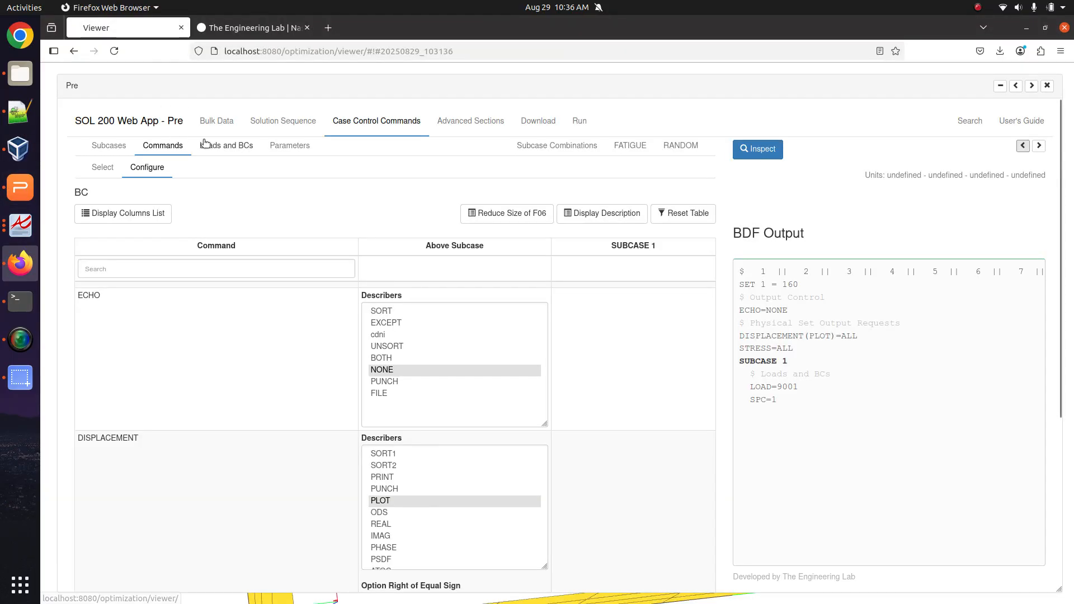
pyautogui.click(216, 123)
# Open the PCOMP entry and check SB is 90.E6 and the failure theory is HILL.
pyautogui.click(219, 146)
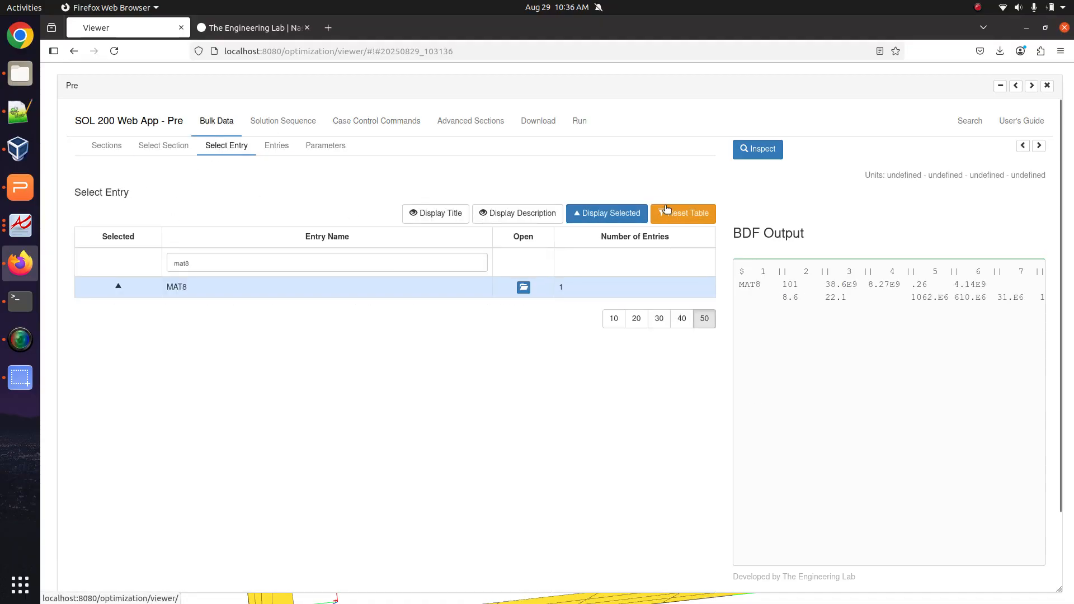
pyautogui.click(607, 213)
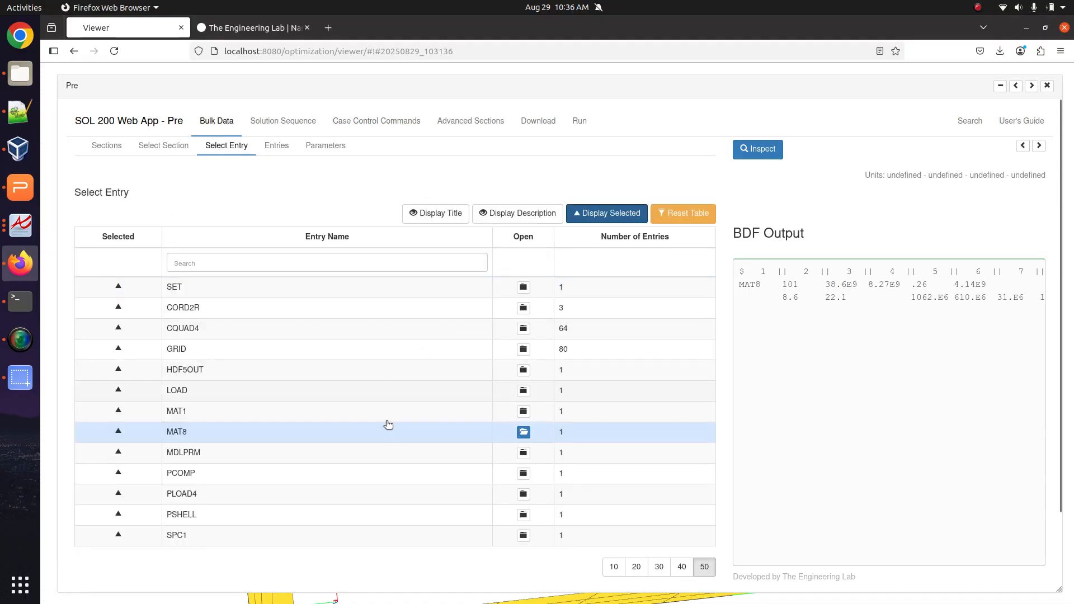
pyautogui.click(522, 473)
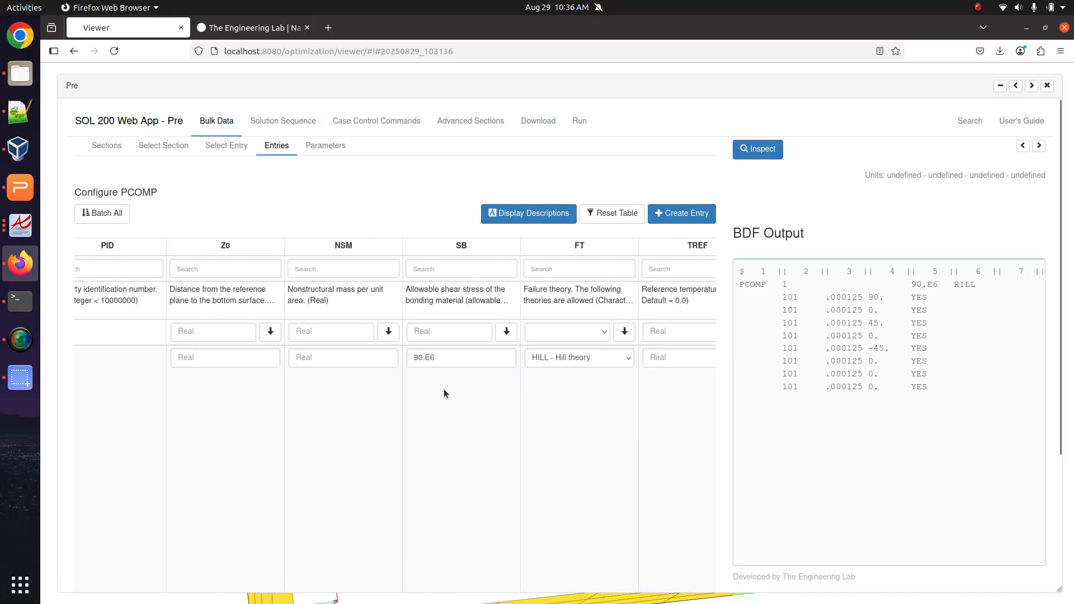
pyautogui.moveTo(439, 357); pyautogui.dragTo(381, 358)
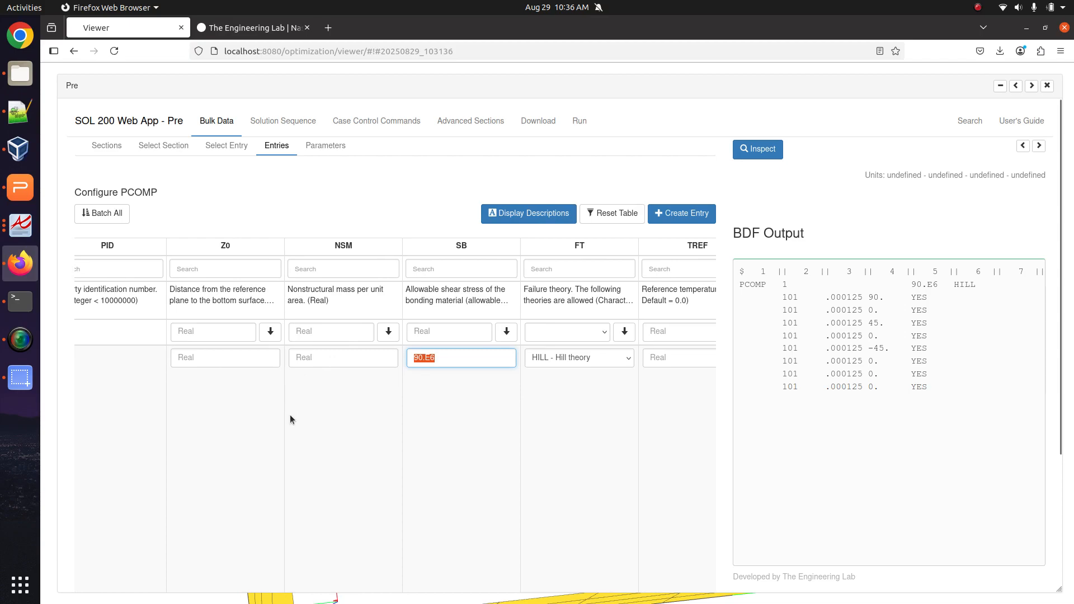
pyautogui.click(553, 357)
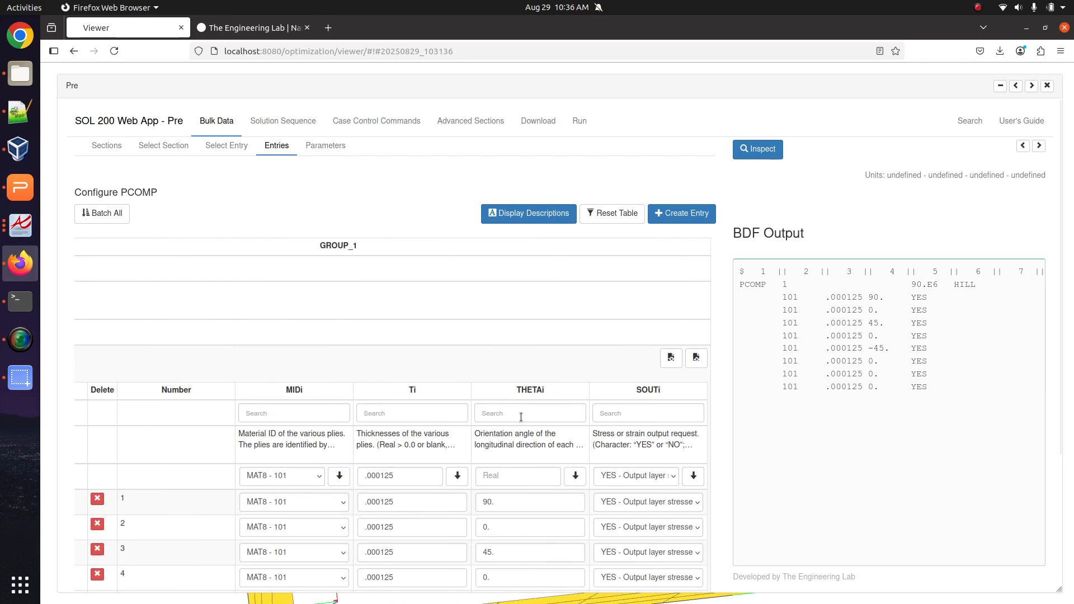
# Confirm SOUTi is YES on all eight plies, then return to the entry list.
pyautogui.scroll(-5, 520, 414)
pyautogui.click(639, 351)
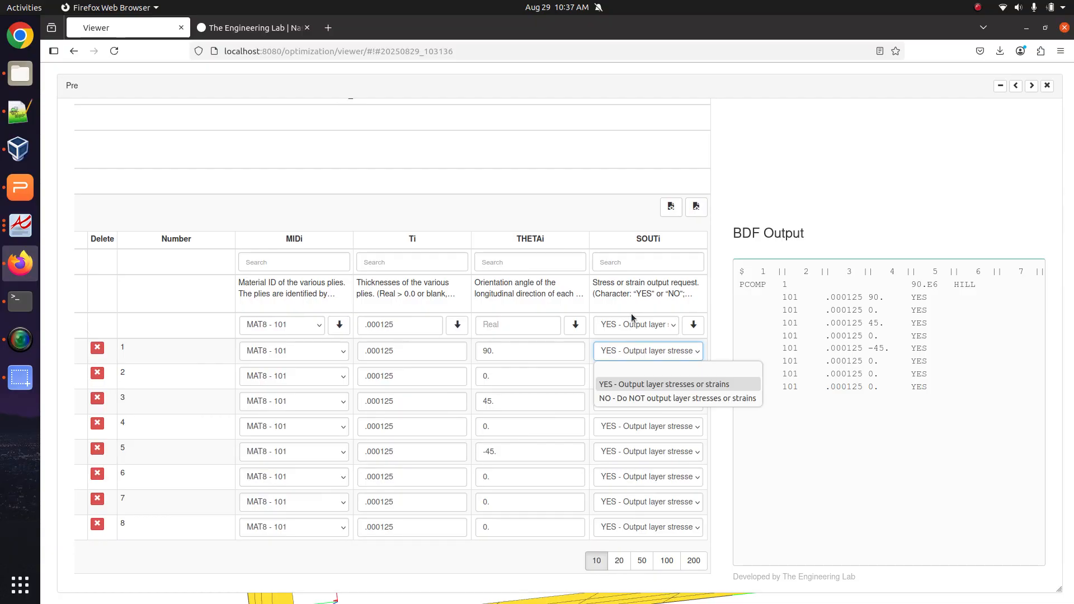
pyautogui.scroll(3, 563, 184)
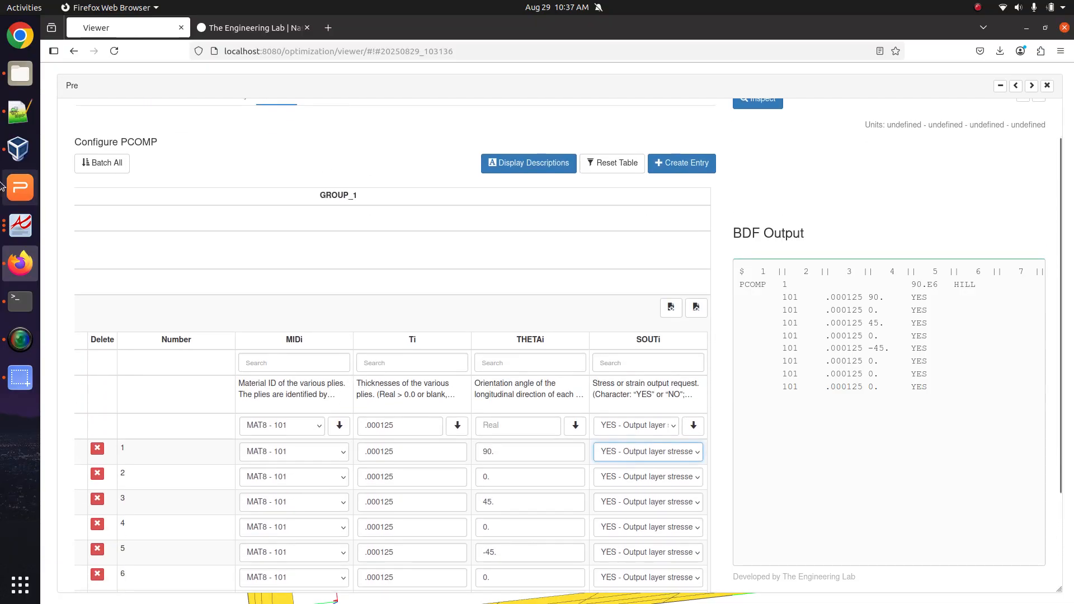
pyautogui.scroll(3, 230, 128)
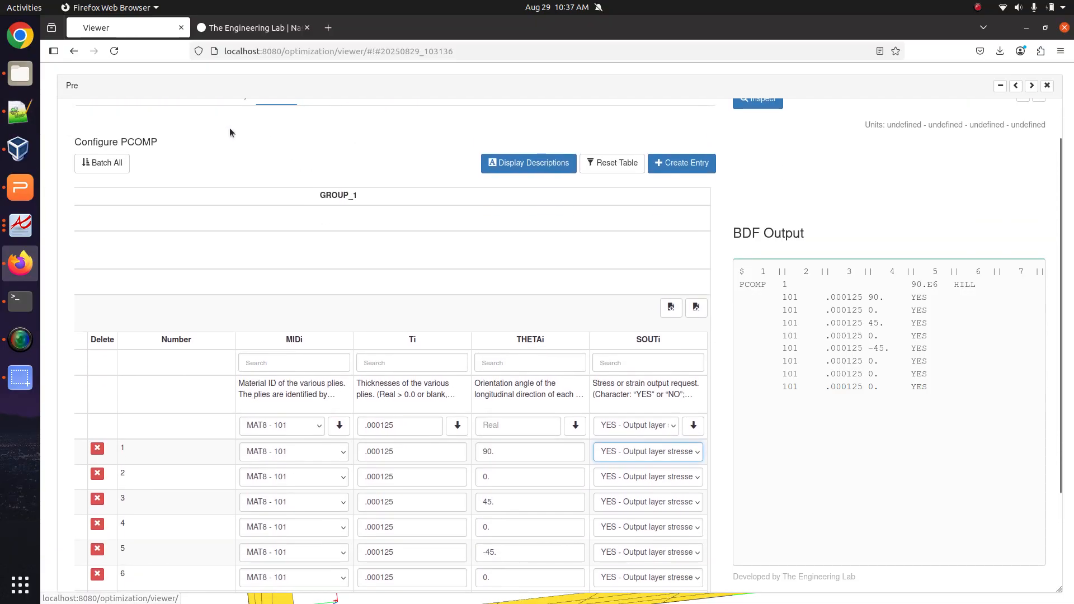
pyautogui.scroll(2, 229, 132)
pyautogui.click(232, 144)
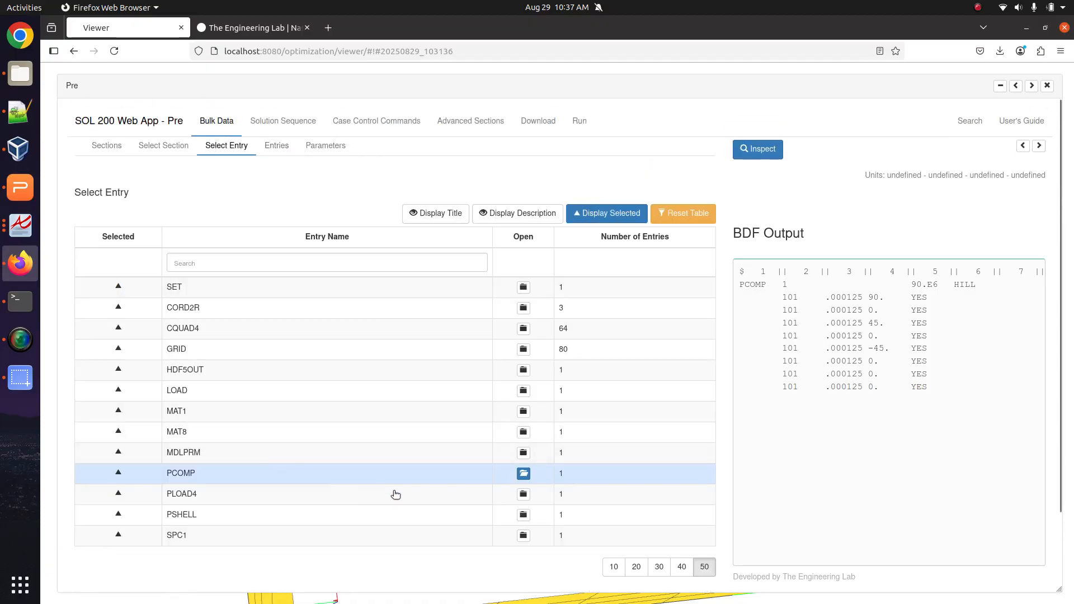
# Confirm MAT8 101 allowables Xt 1062.E6, Xc 610.E6, Yt 31.E6, Yc 118.E6, S 72.E6, then return to Notepad++.
pyautogui.click(523, 432)
pyautogui.moveTo(231, 398); pyautogui.dragTo(257, 396)
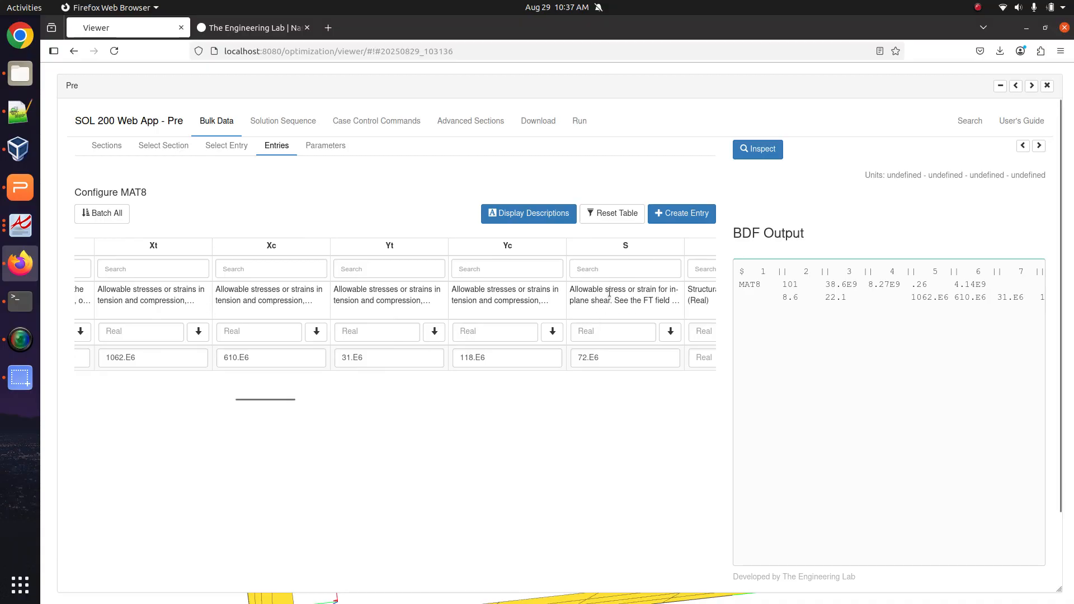
pyautogui.moveTo(609, 291); pyautogui.dragTo(634, 305)
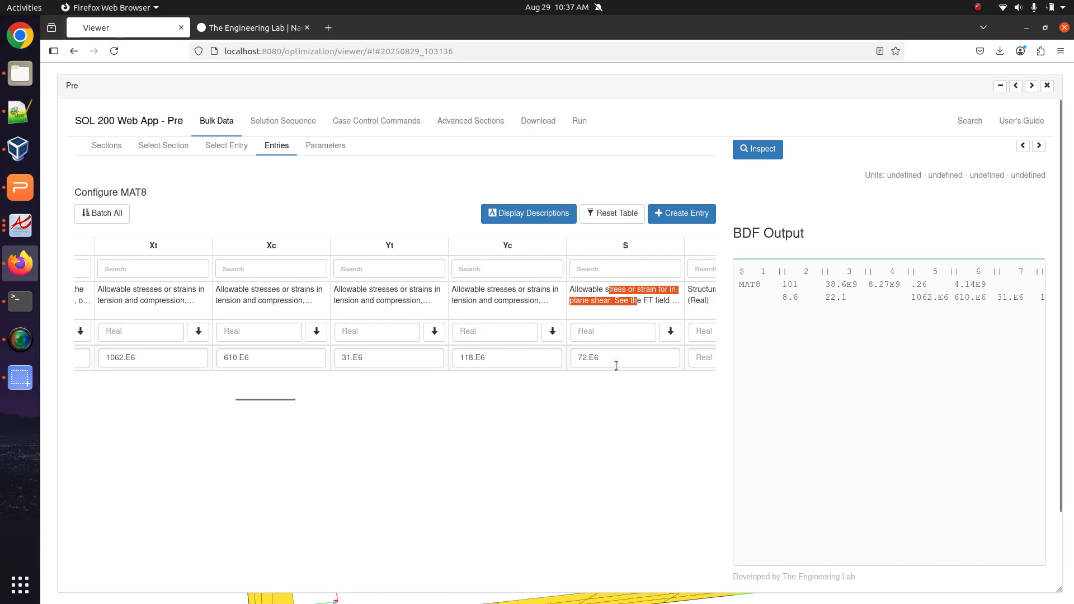
pyautogui.click(540, 429)
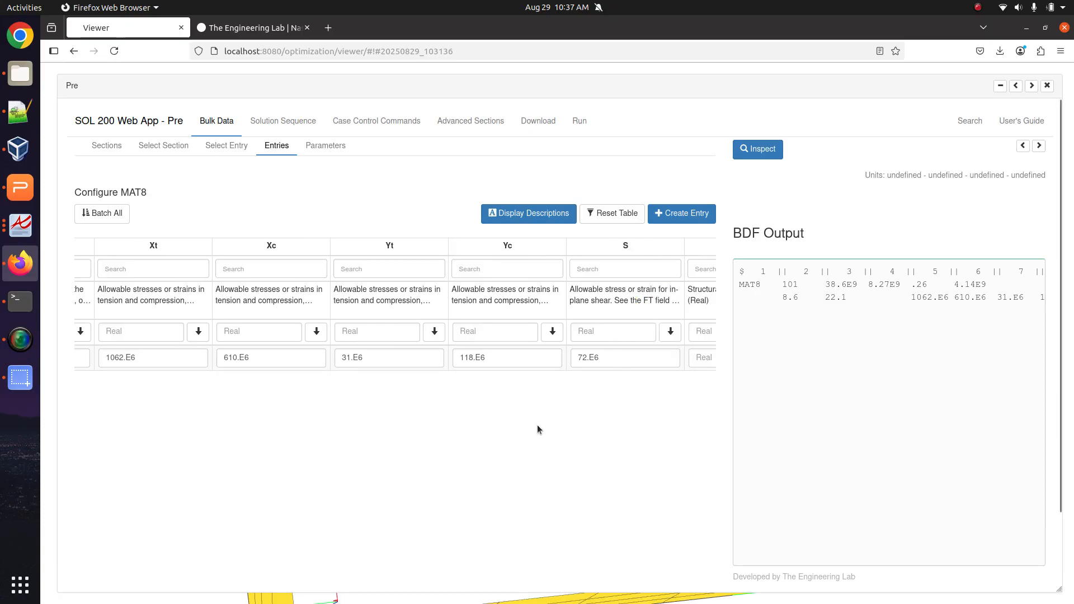
pyautogui.click(20, 112)
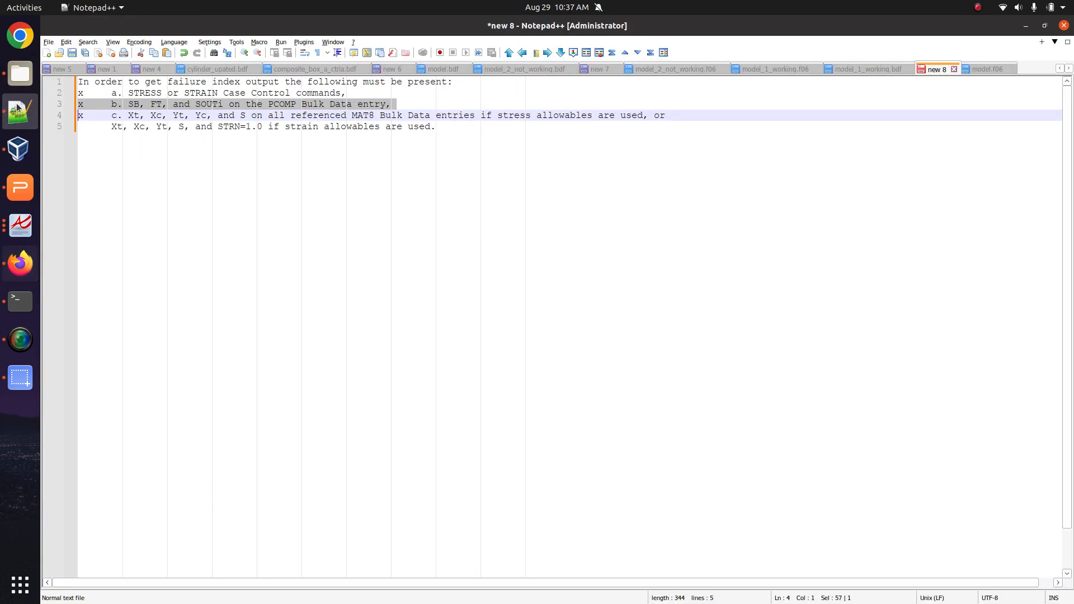
pyautogui.click(974, 69)
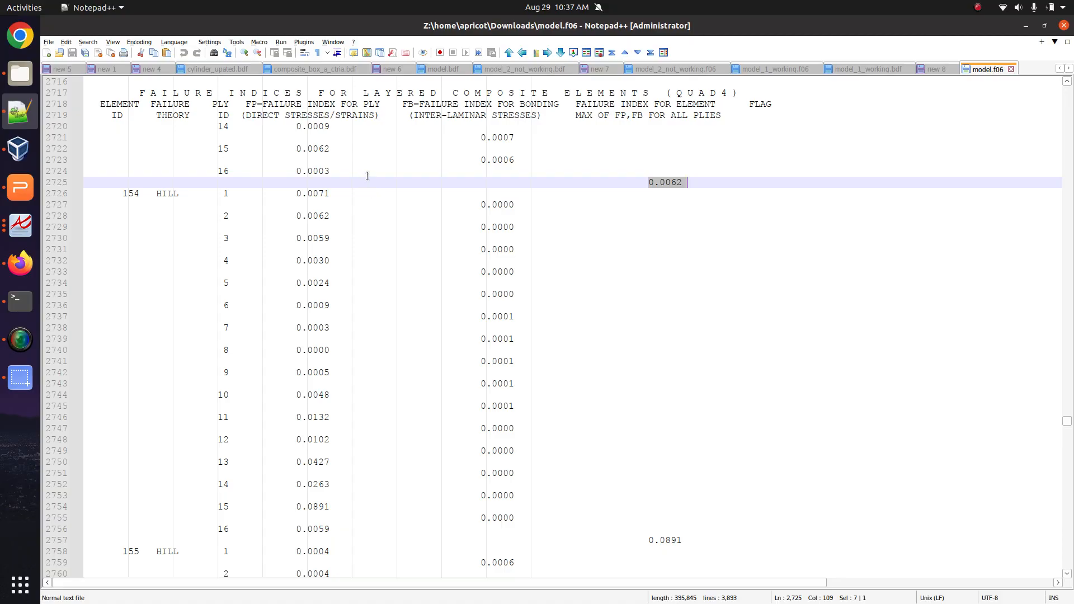
pyautogui.scroll(1, 352, 295)
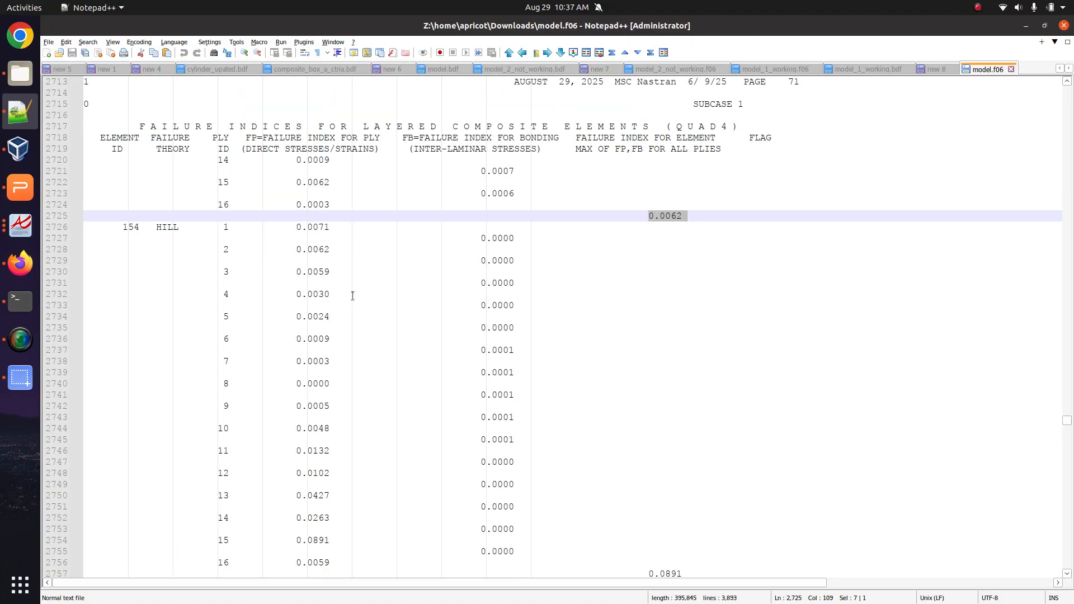
pyautogui.scroll(20, 353, 296)
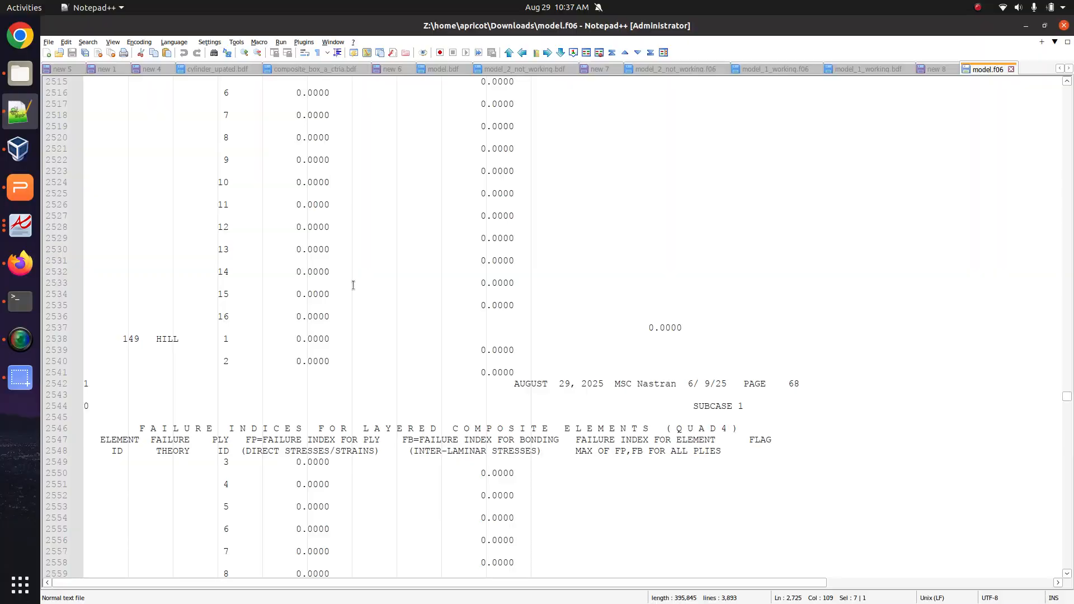
pyautogui.scroll(20, 355, 275)
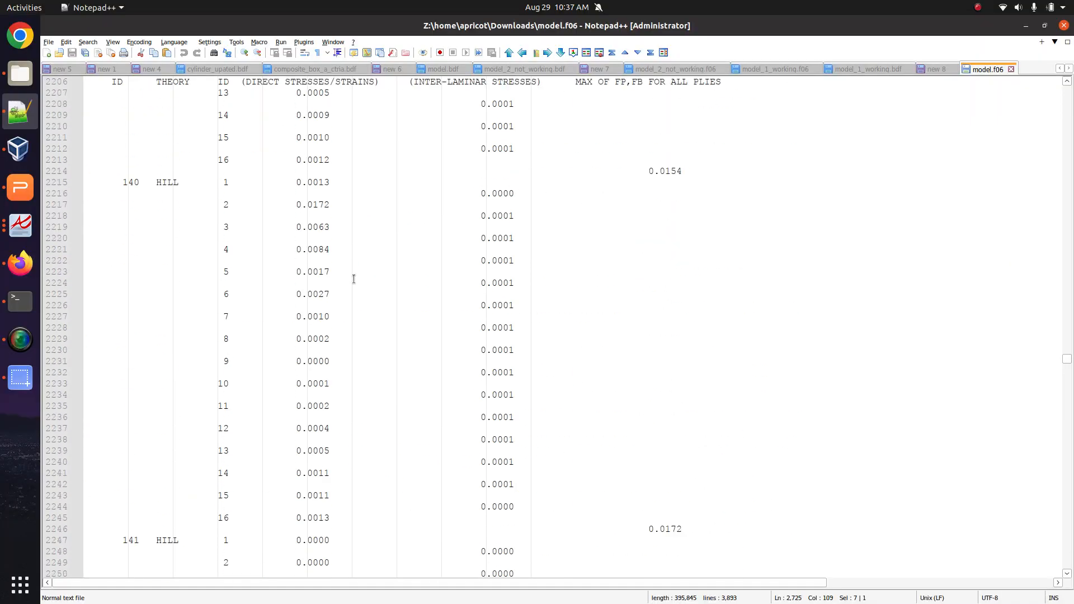
pyautogui.scroll(11, 353, 279)
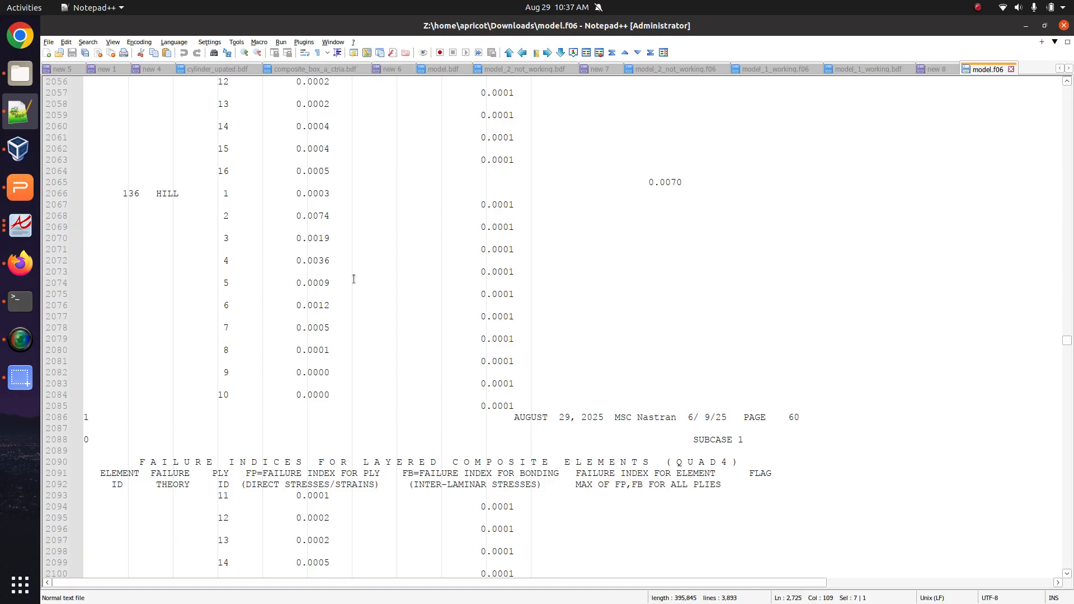
pyautogui.scroll(20, 353, 287)
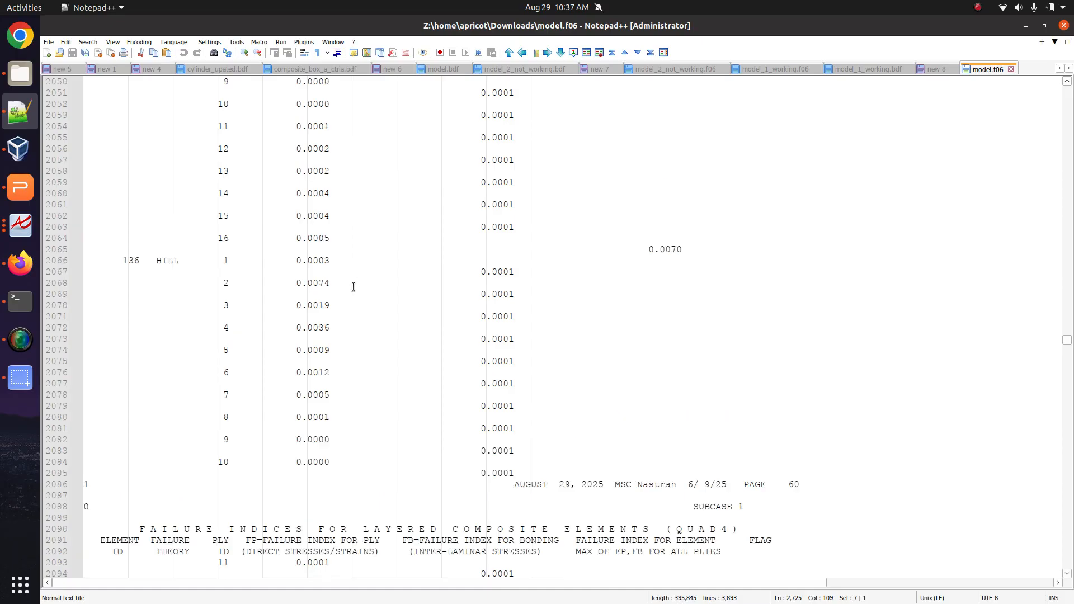
pyautogui.scroll(20, 337, 273)
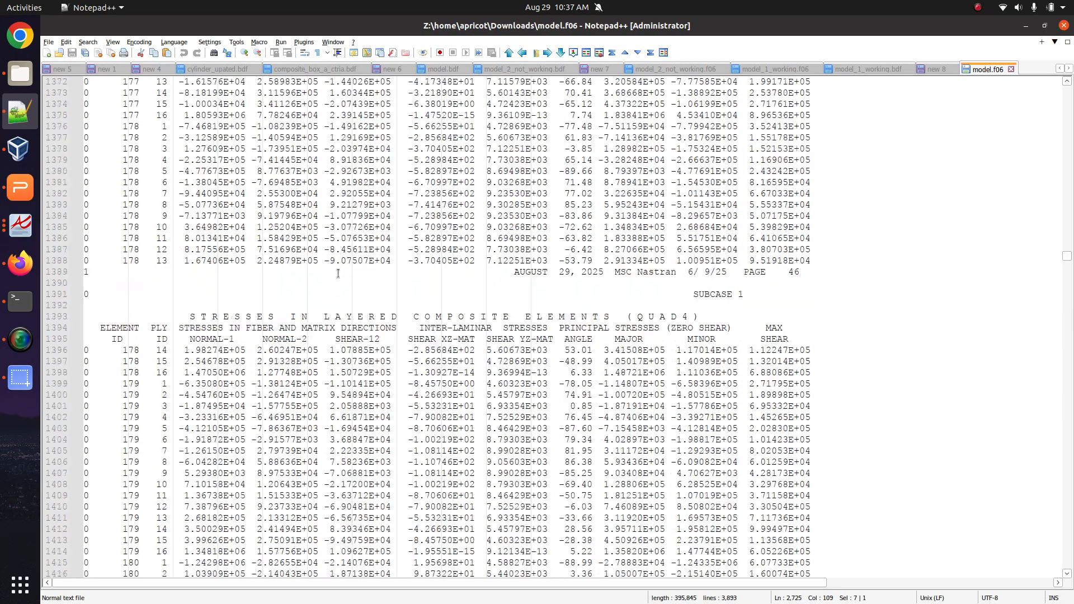
pyautogui.scroll(20, 338, 273)
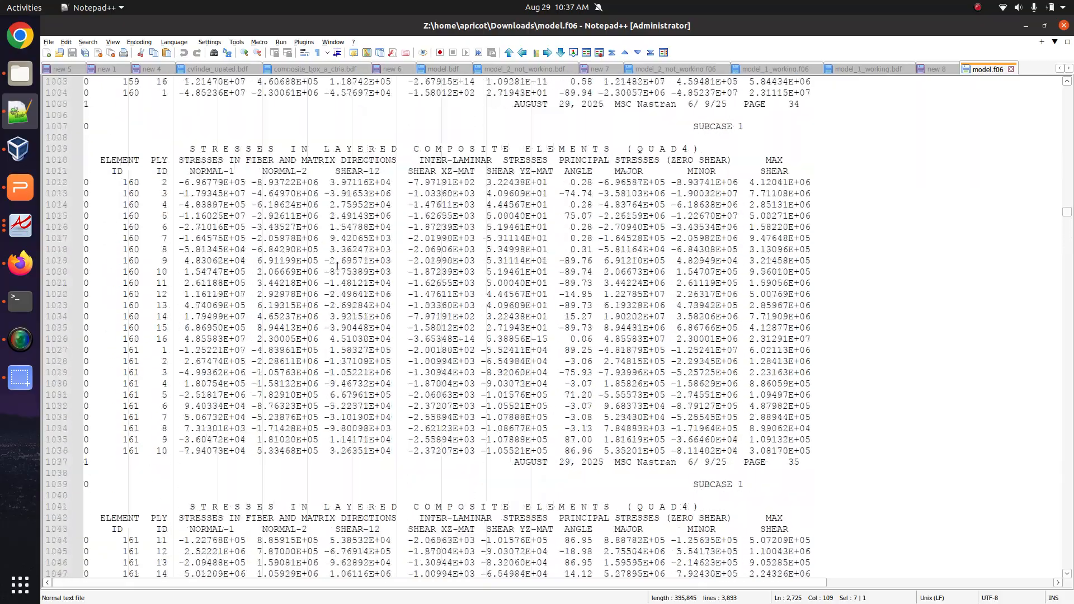
pyautogui.scroll(-20, 337, 262)
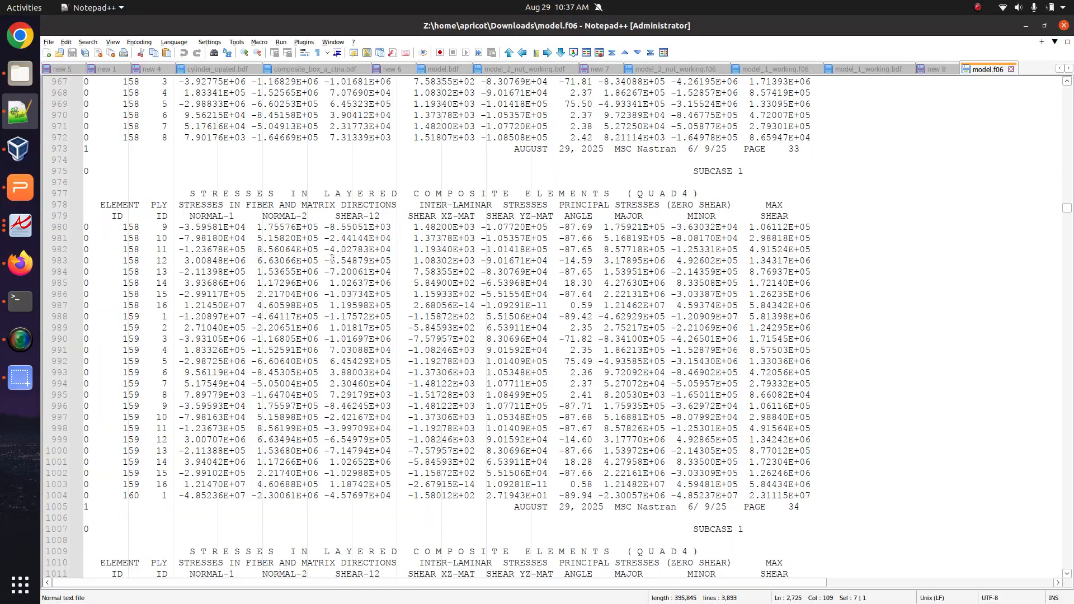
# Back in Firefox, close and reopen the Pre window so the MAT8 entry shows again.
pyautogui.click(21, 263)
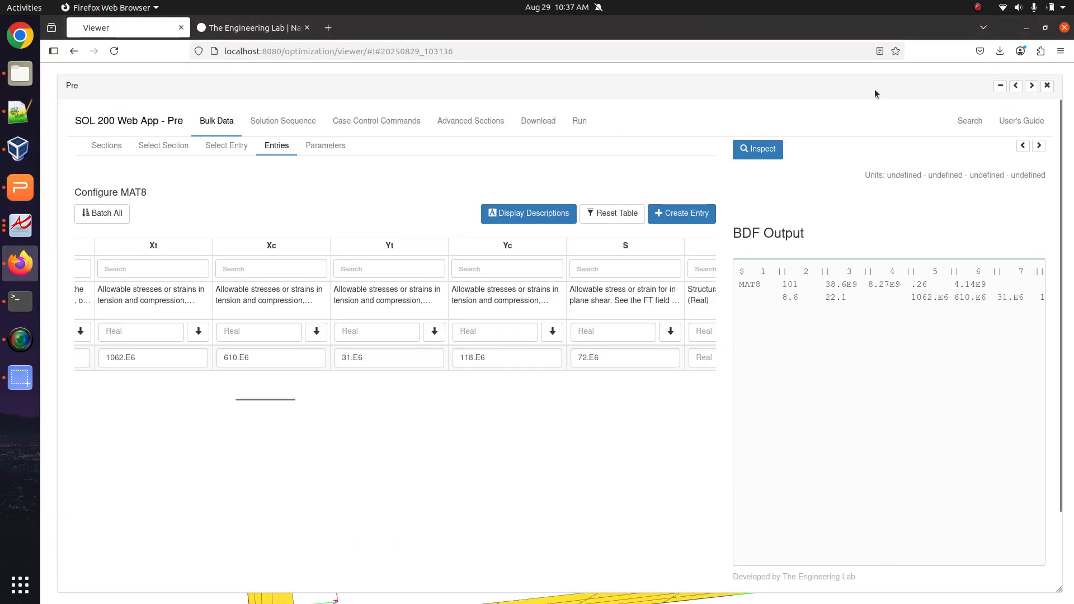
pyautogui.click(1046, 85)
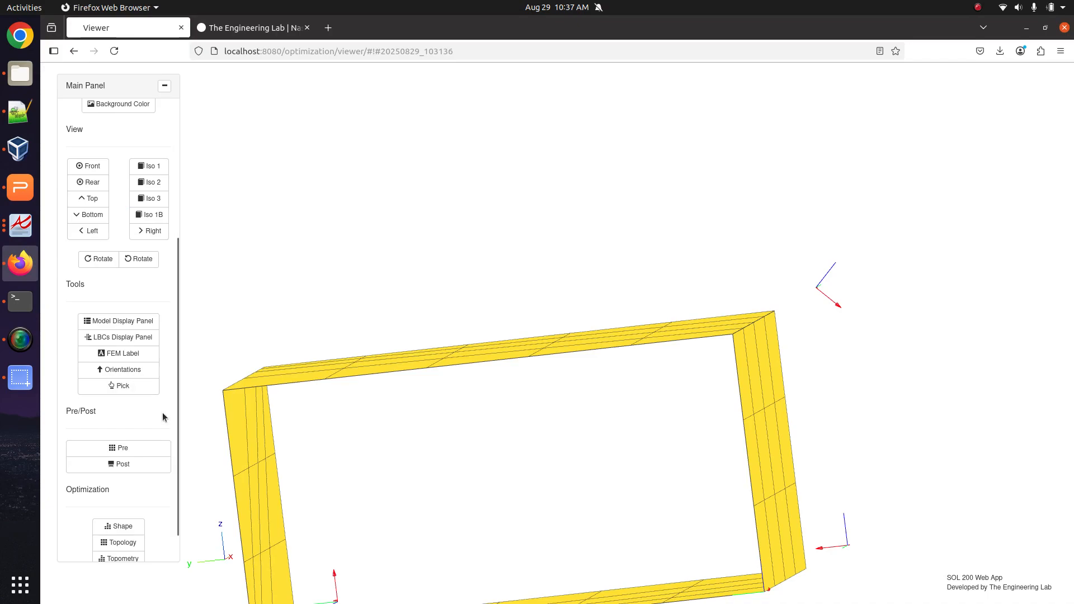
pyautogui.click(140, 449)
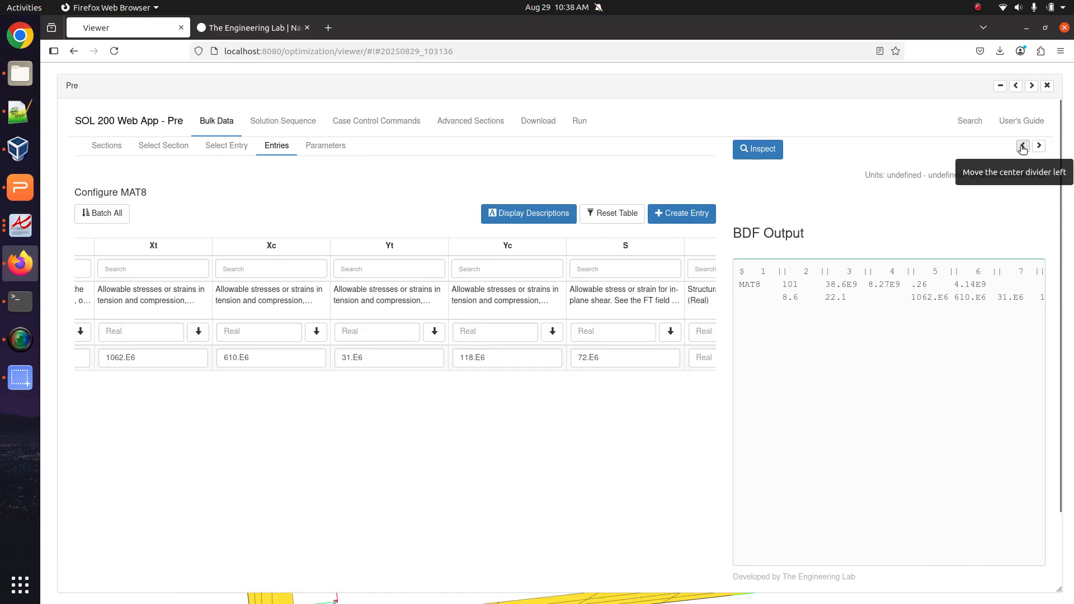
# Create a new SET entry, SET 2, from the Bulk Data SET entries.
pyautogui.click(226, 145)
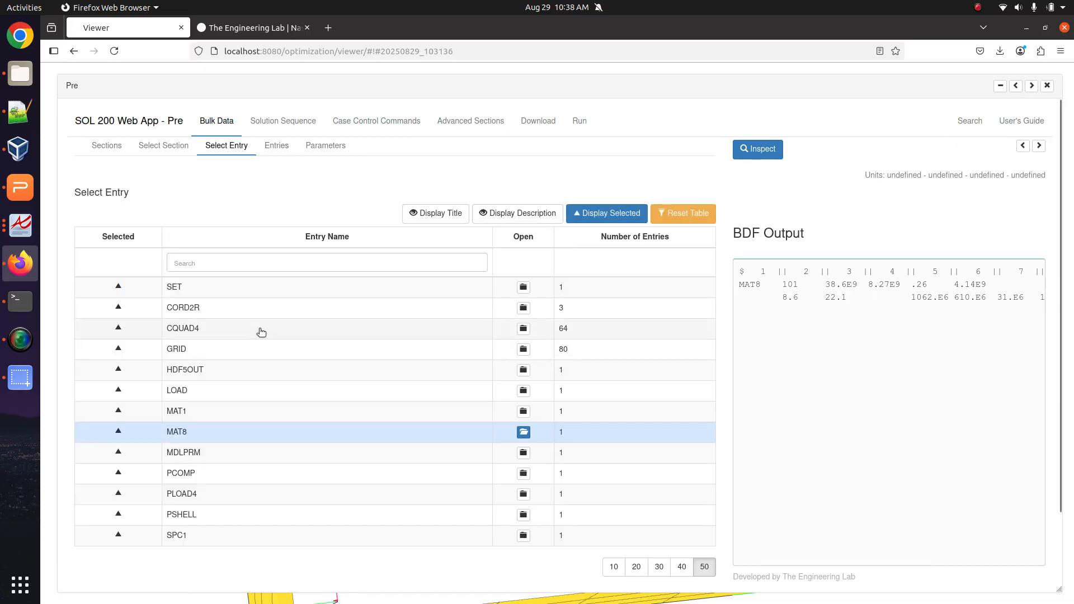
pyautogui.click(502, 287)
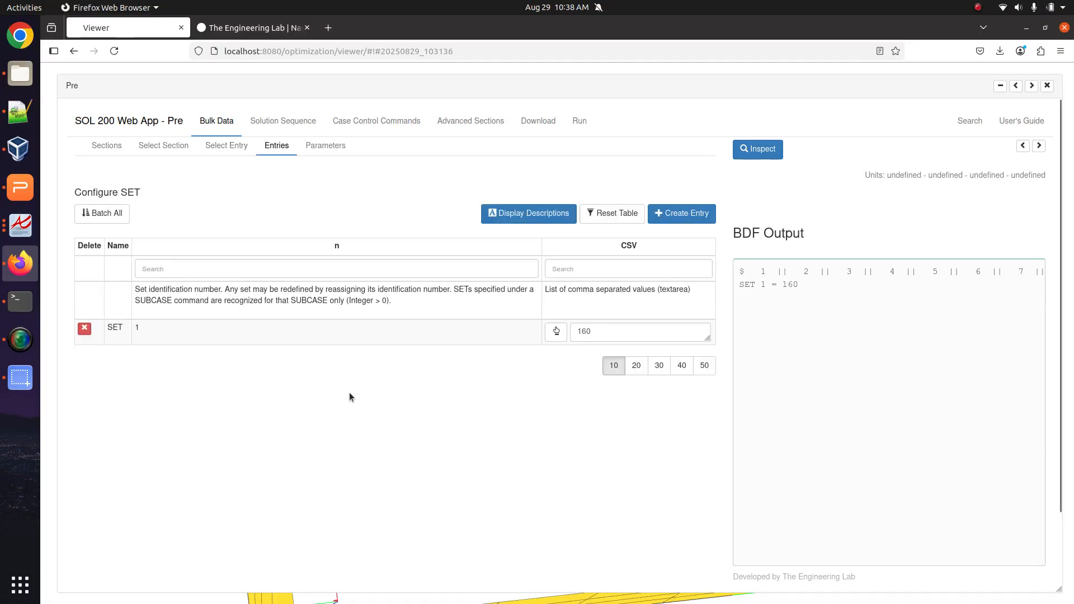
pyautogui.click(694, 214)
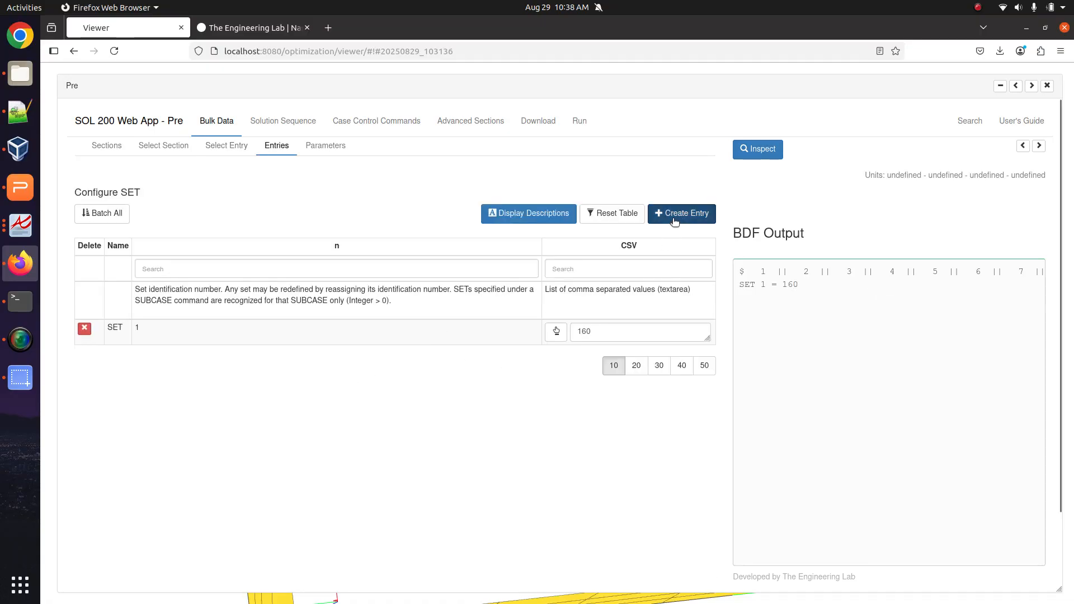
# Pick shell elements 153–158 on the side face into SET 2, using a 2D filter and radius 0.01.
pyautogui.click(1032, 85)
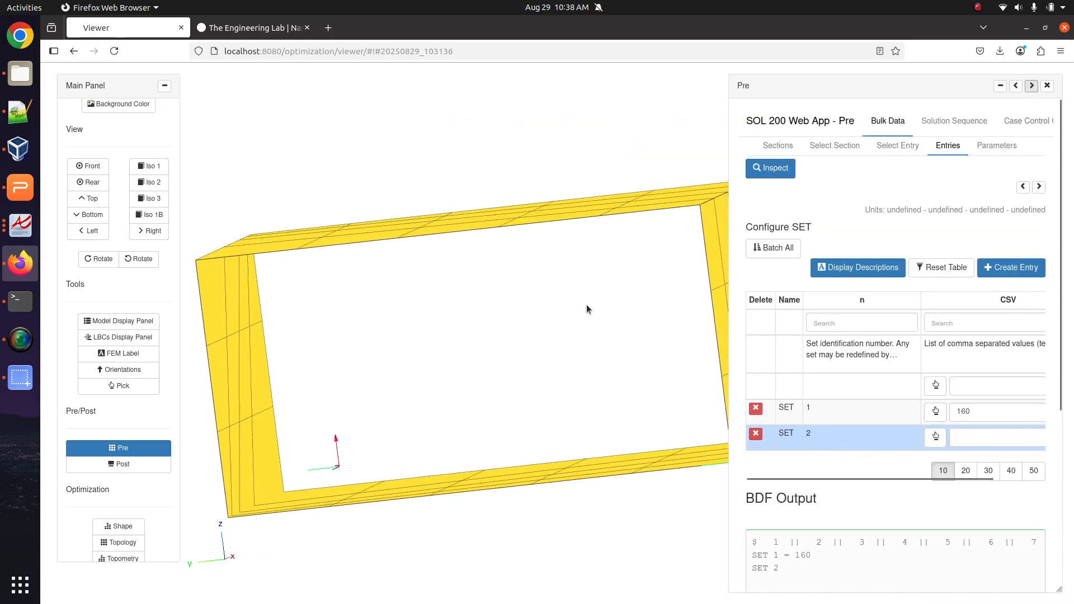
pyautogui.moveTo(586, 309); pyautogui.dragTo(544, 359)
pyautogui.click(935, 437)
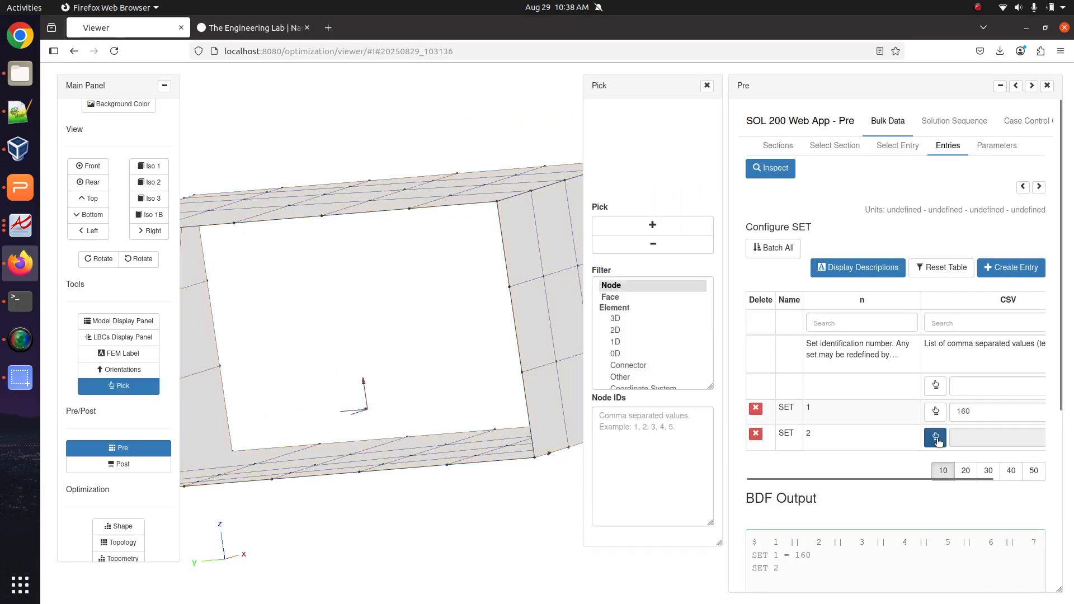
pyautogui.moveTo(376, 372); pyautogui.dragTo(546, 356)
pyautogui.click(615, 358)
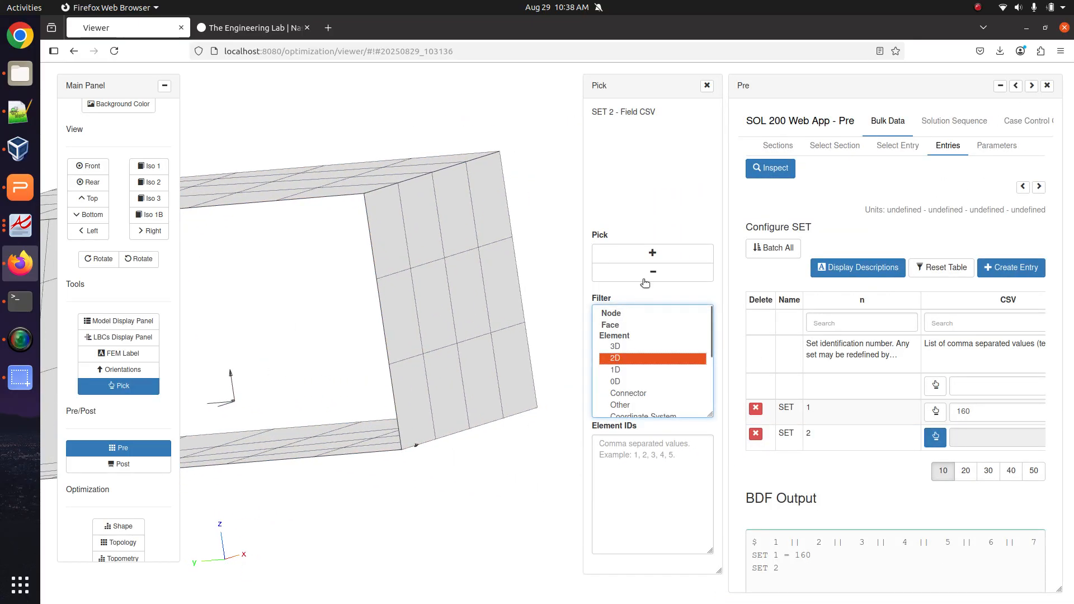
pyautogui.click(652, 253)
pyautogui.click(616, 216)
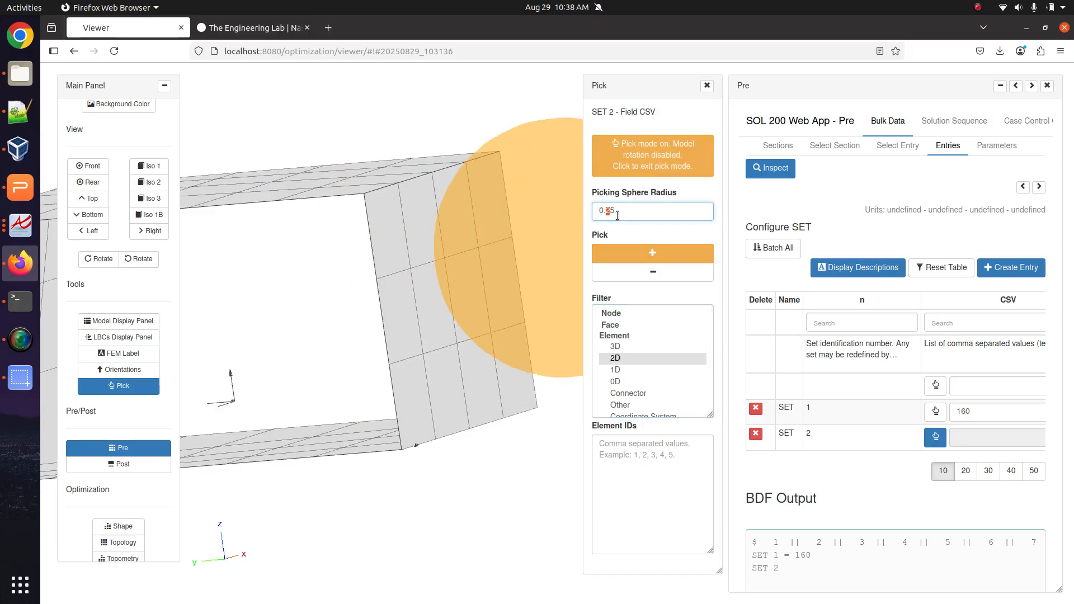
pyautogui.write('01')
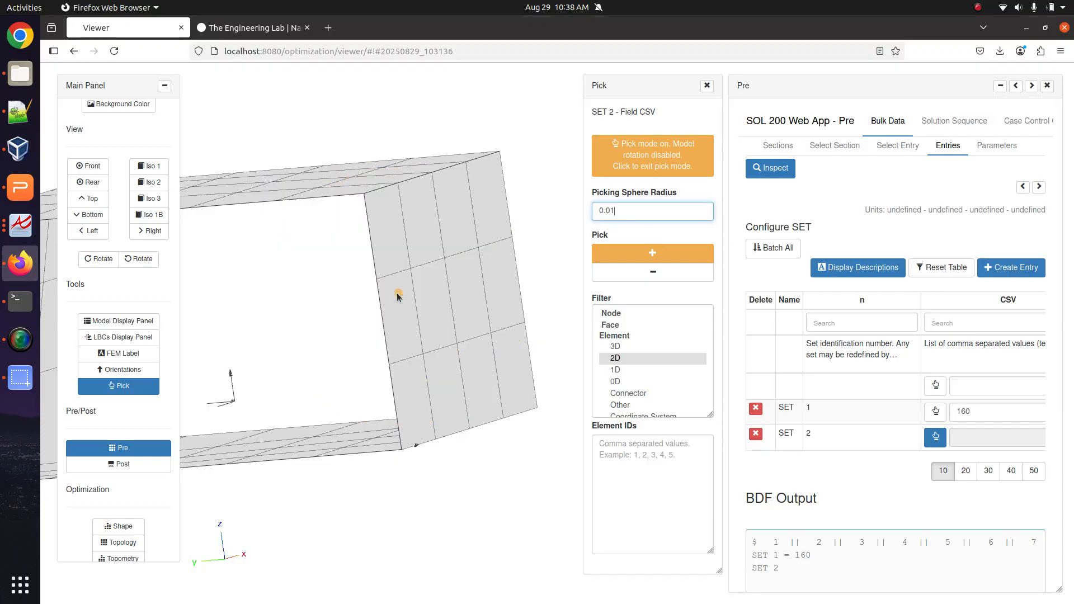
pyautogui.click(391, 275)
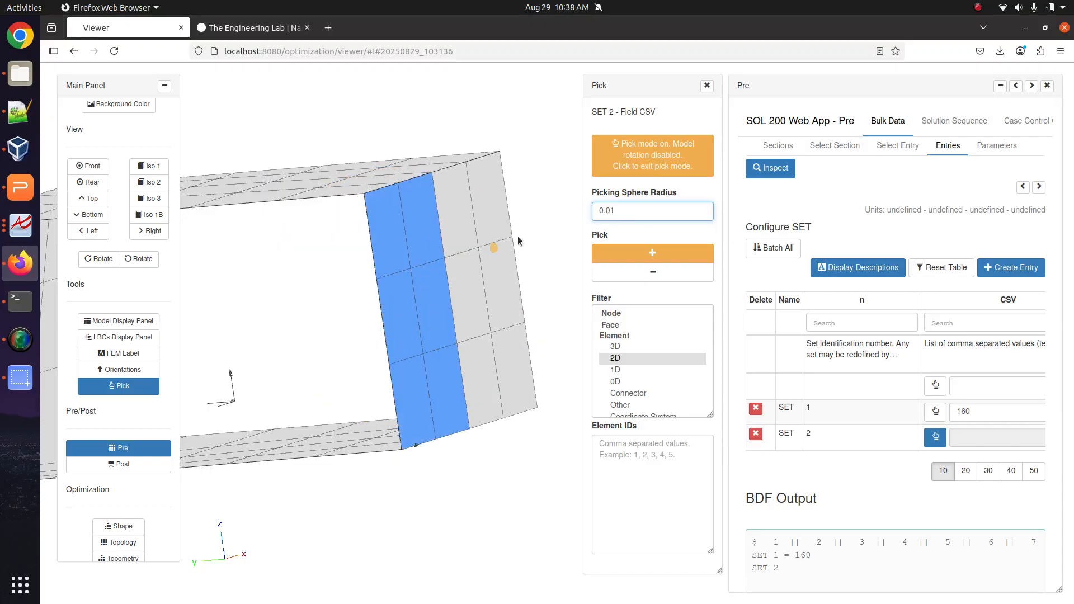
pyautogui.click(636, 165)
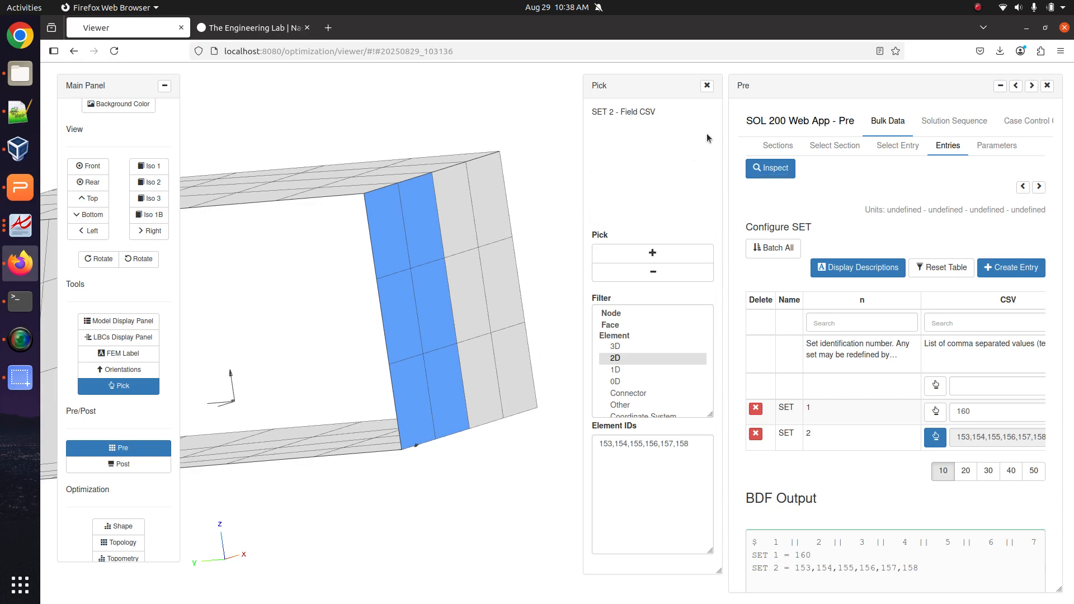
pyautogui.click(1016, 86)
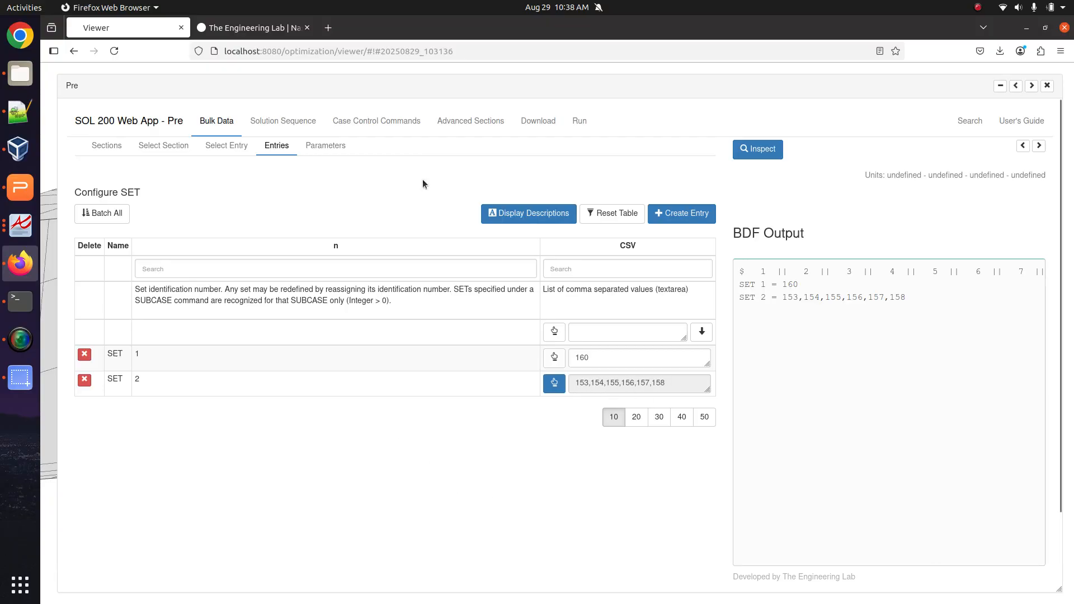
# Set the STRESS request's right-of-equal-sign option to SET - 2, giving STRESS=2.
pyautogui.click(399, 127)
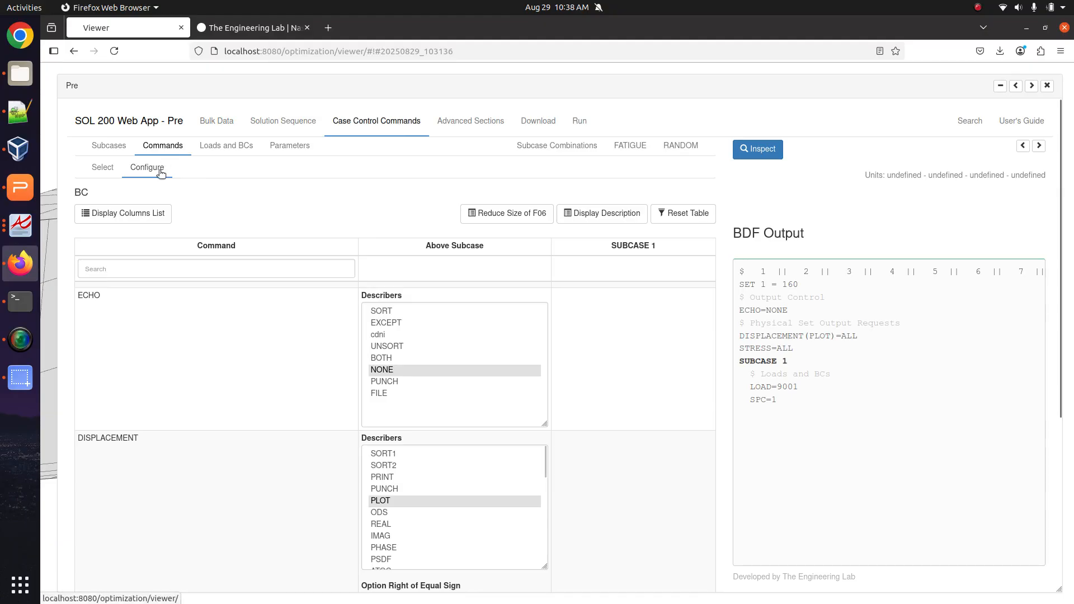
pyautogui.scroll(-2, 170, 451)
pyautogui.scroll(-2, 170, 454)
pyautogui.click(448, 539)
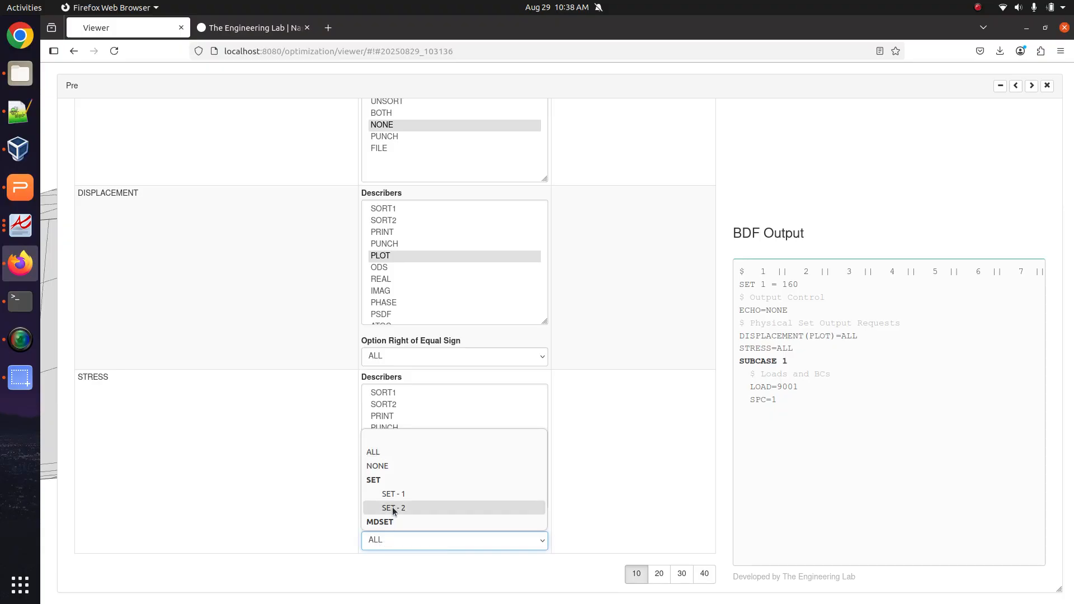
pyautogui.click(271, 441)
pyautogui.click(408, 529)
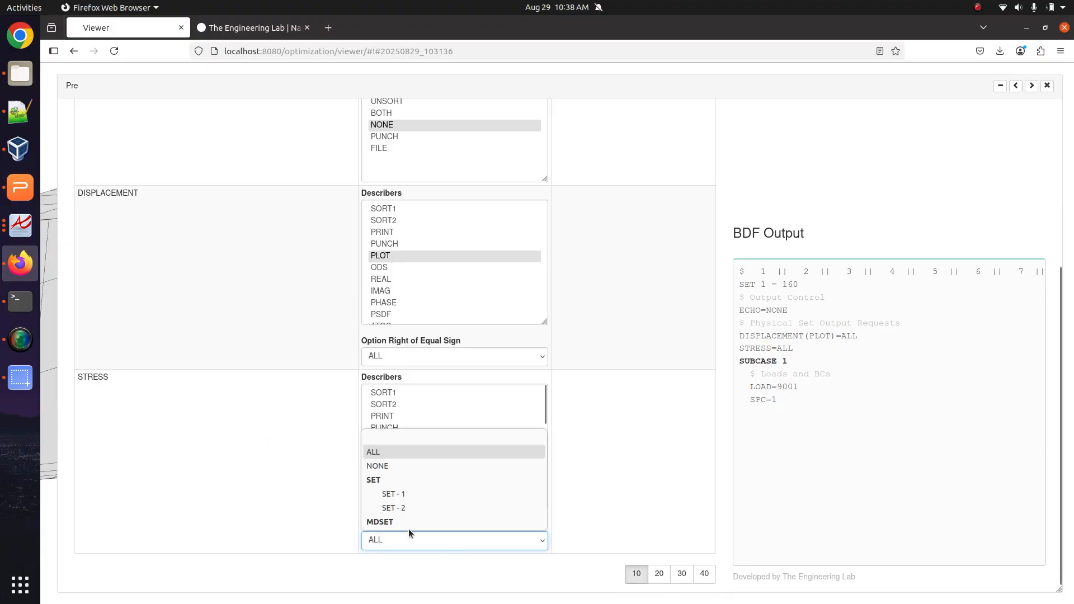
pyautogui.click(408, 508)
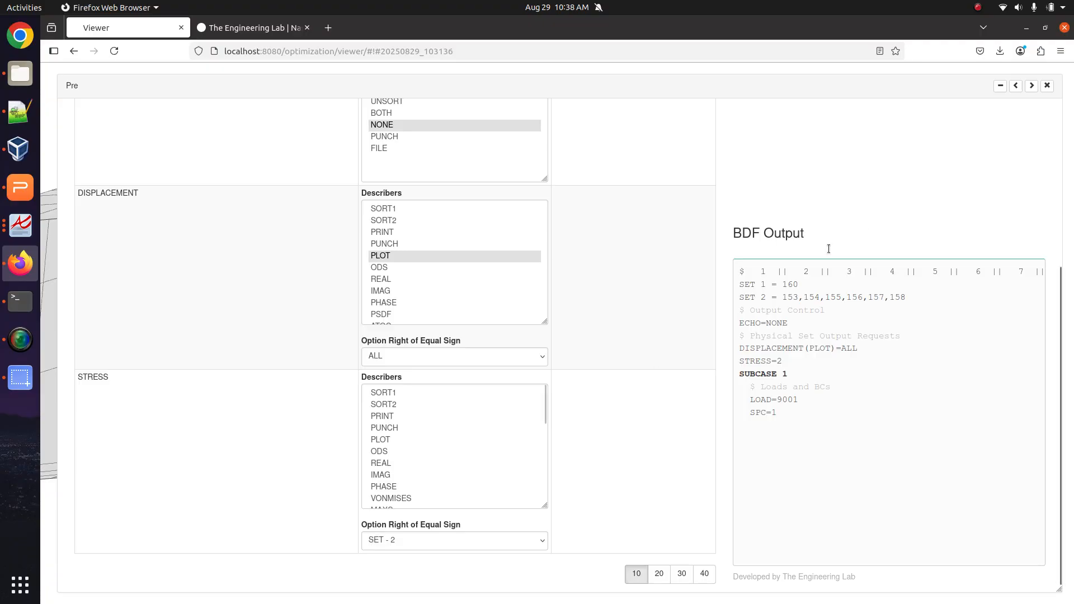
pyautogui.scroll(5, 776, 287)
pyautogui.click(540, 122)
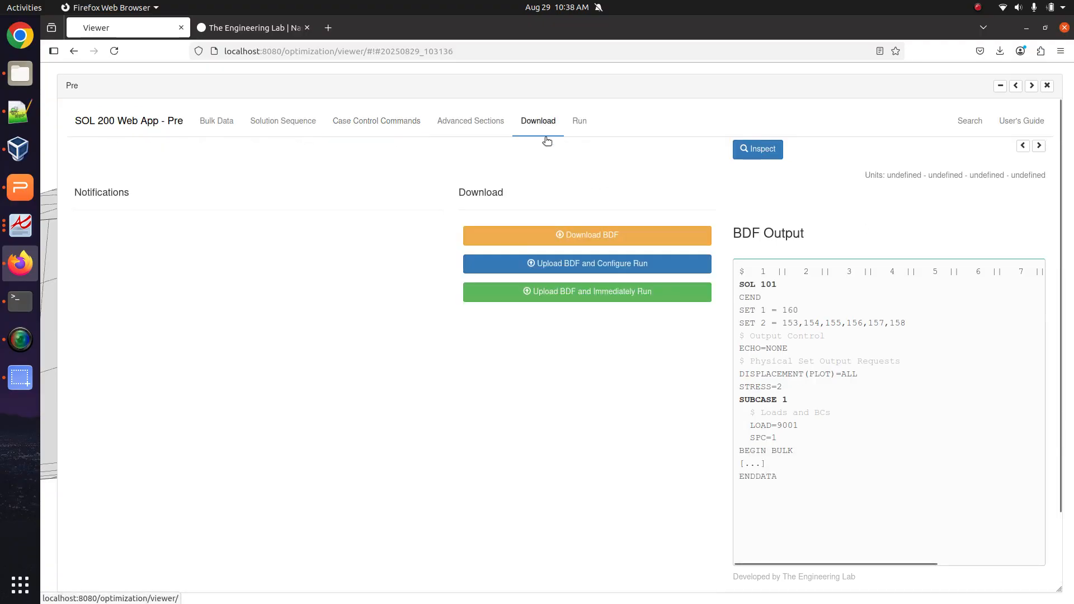
# Upload the BDF, run the job immediately and open the resulting model.f06.
pyautogui.click(576, 292)
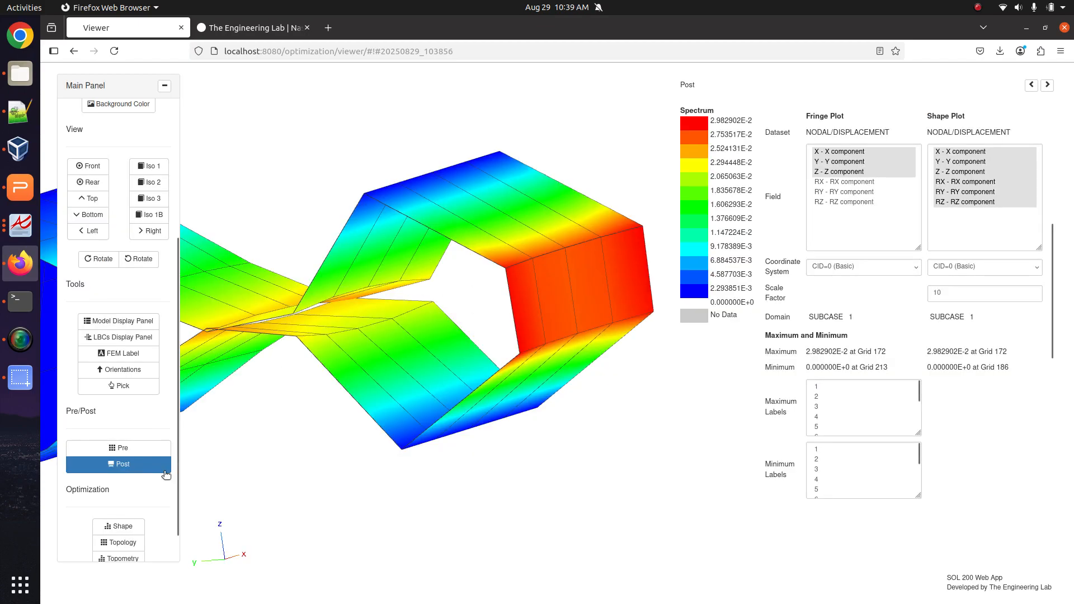
pyautogui.click(165, 450)
pyautogui.click(205, 149)
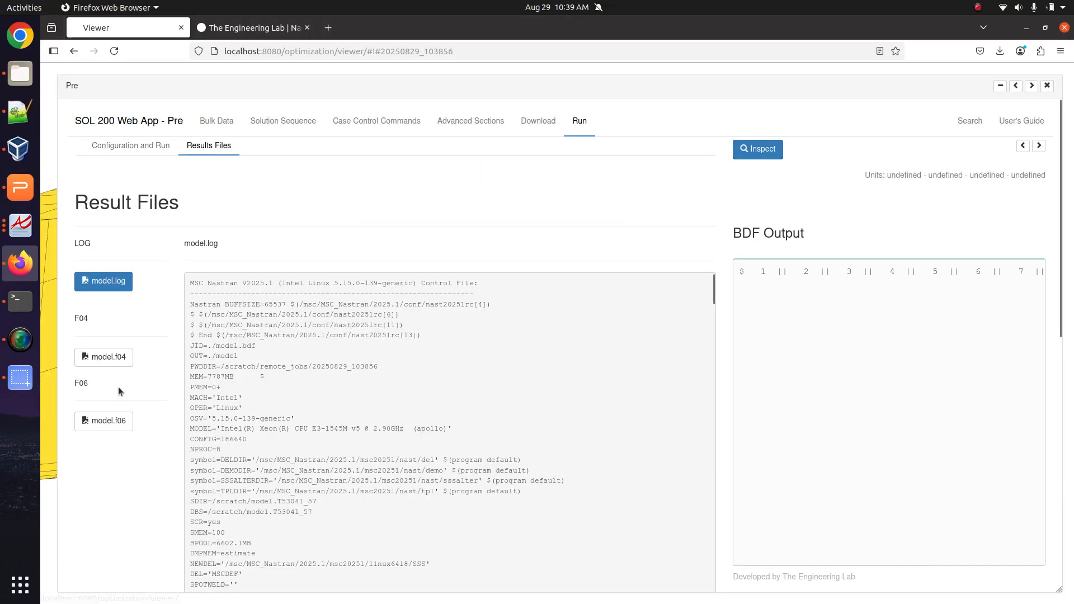
pyautogui.click(103, 421)
# Scroll through model.f06's failure indices and QUAD4 layered composite stresses for elements 154–158.
pyautogui.scroll(-20, 317, 445)
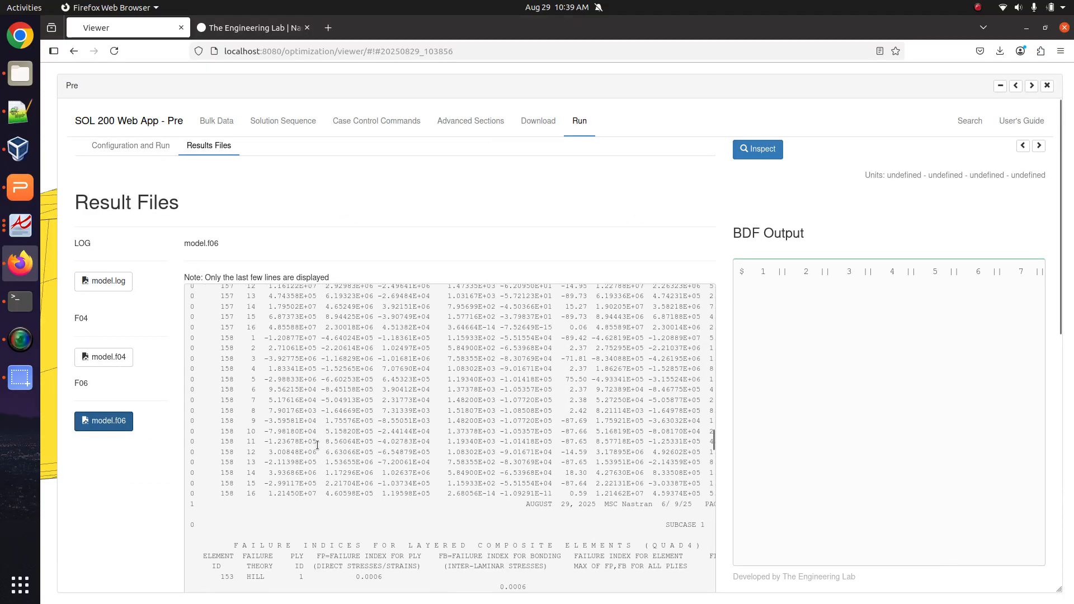
pyautogui.scroll(10, 203, 455)
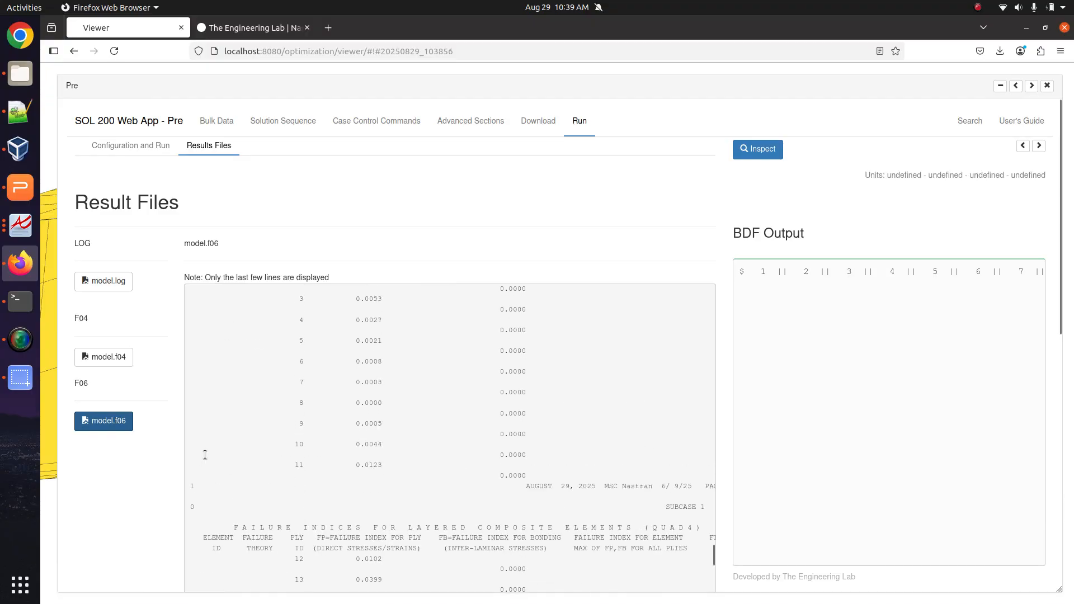
pyautogui.scroll(8, 205, 455)
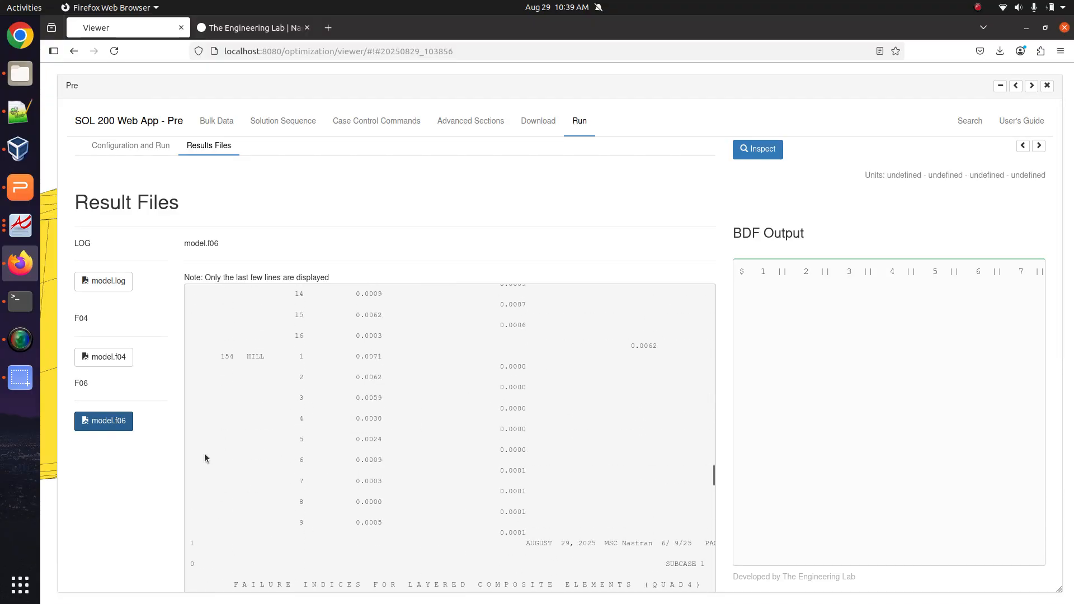
pyautogui.scroll(-6, 204, 454)
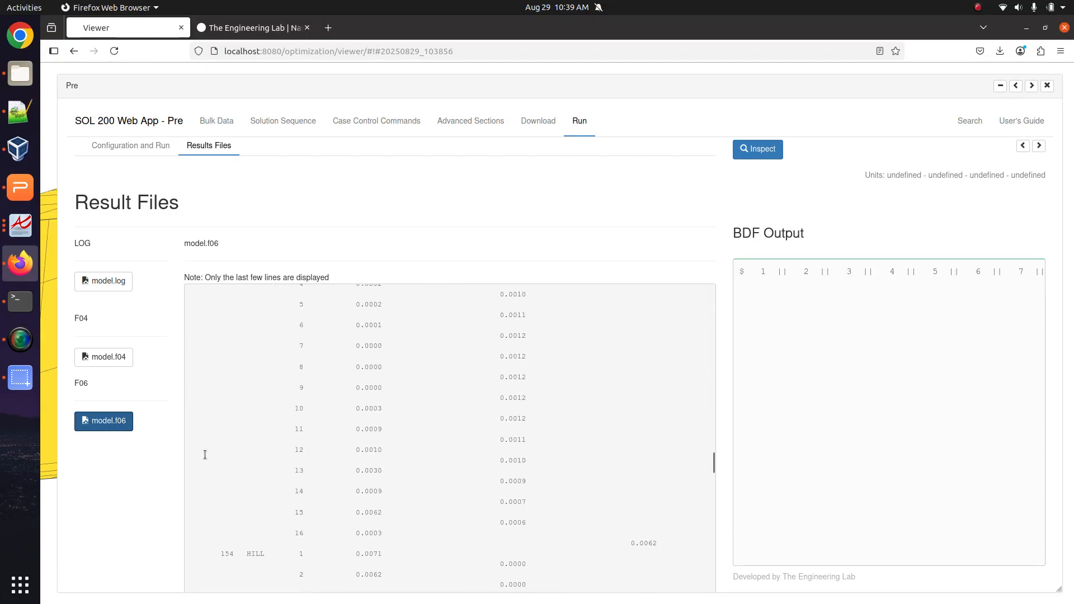
pyautogui.moveTo(217, 406); pyautogui.dragTo(315, 420)
pyautogui.scroll(-7, 315, 420)
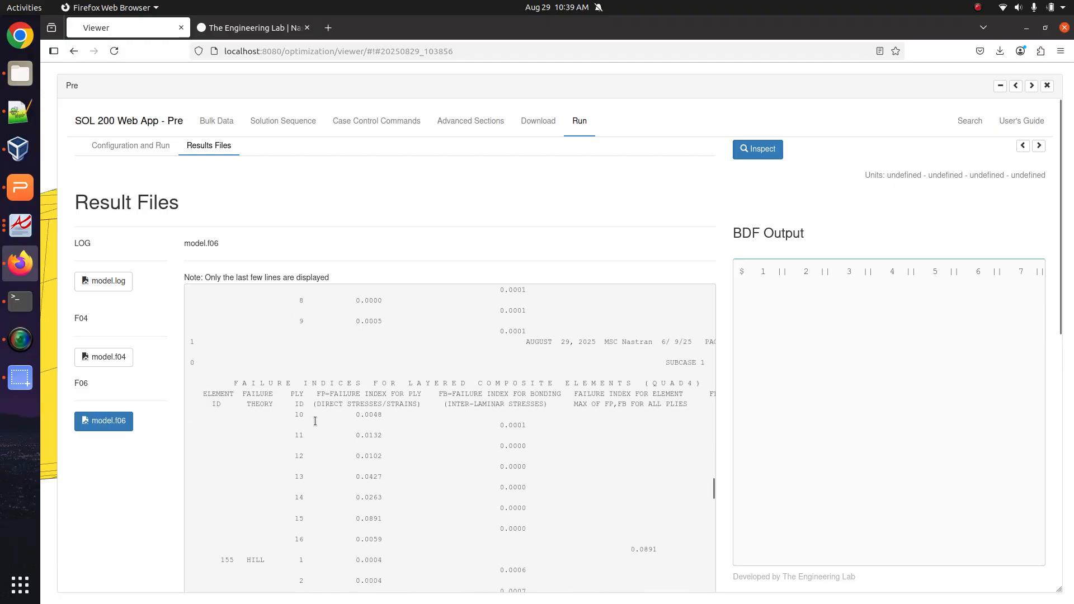
pyautogui.moveTo(203, 419); pyautogui.dragTo(347, 421)
pyautogui.scroll(-1, 351, 431)
pyautogui.scroll(-9, 351, 434)
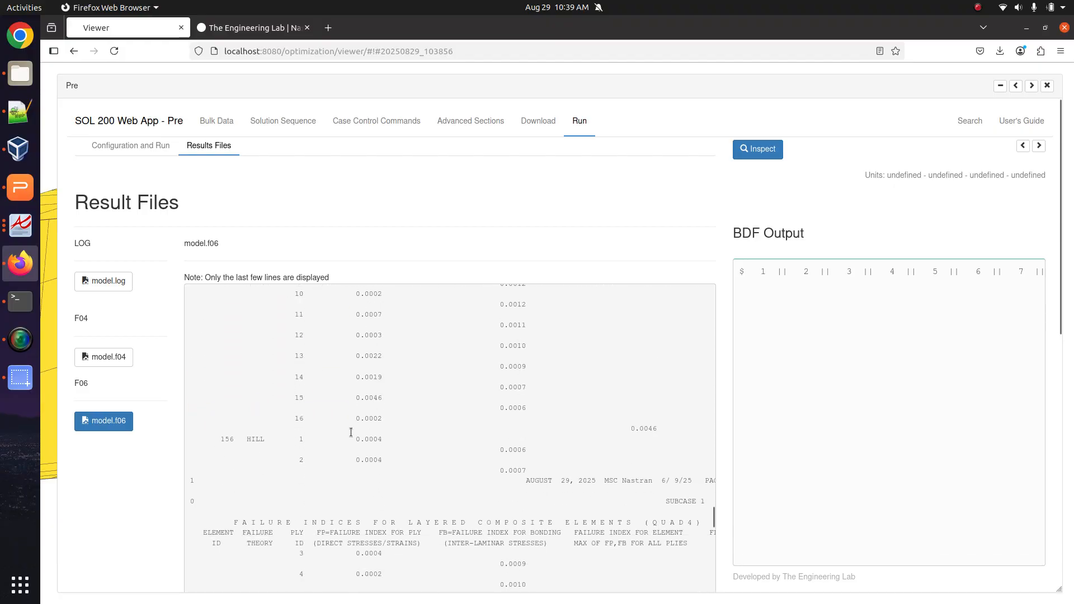
pyautogui.scroll(-20, 237, 439)
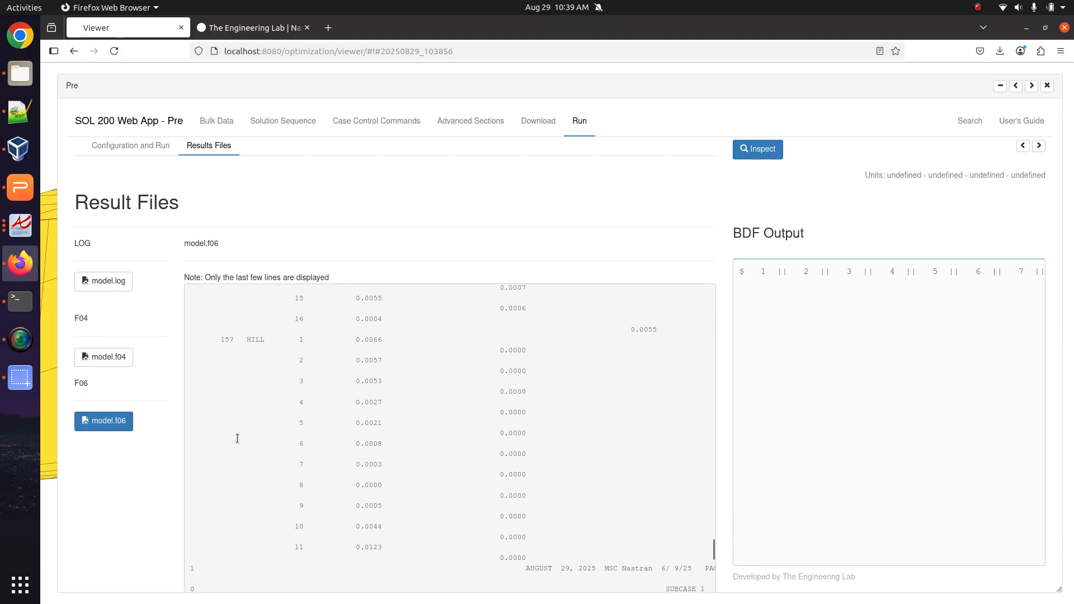
pyautogui.scroll(-13, 237, 438)
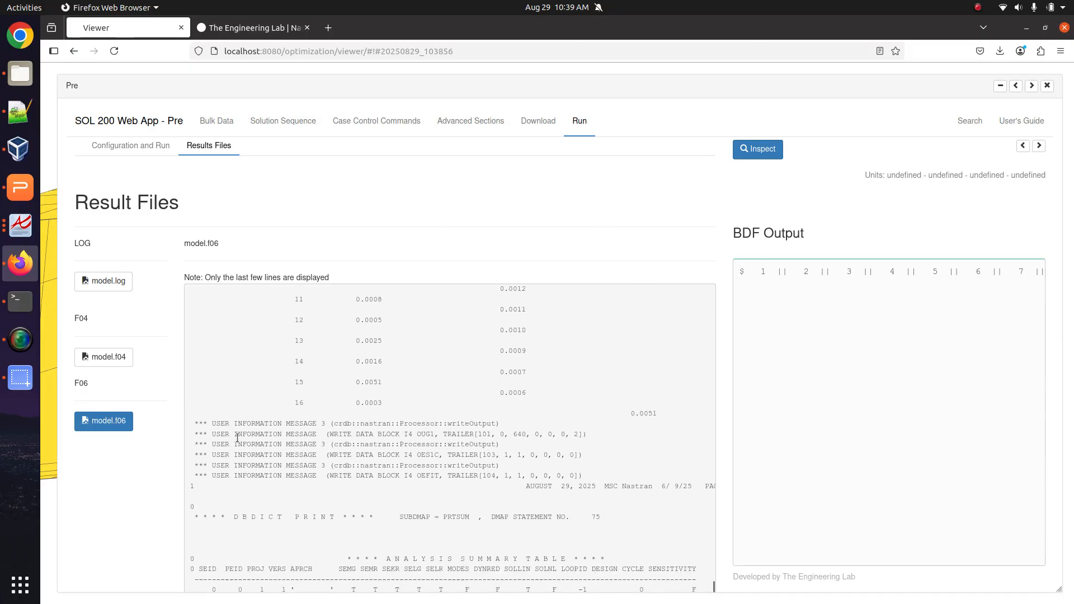
pyautogui.scroll(18, 237, 438)
pyautogui.scroll(15, 238, 438)
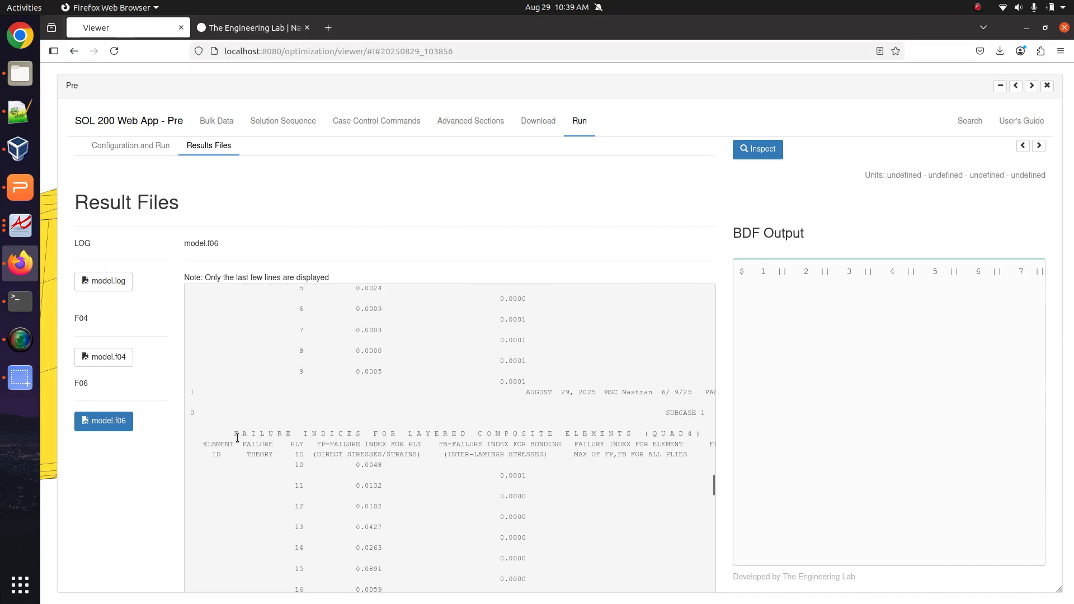
pyautogui.scroll(10, 237, 437)
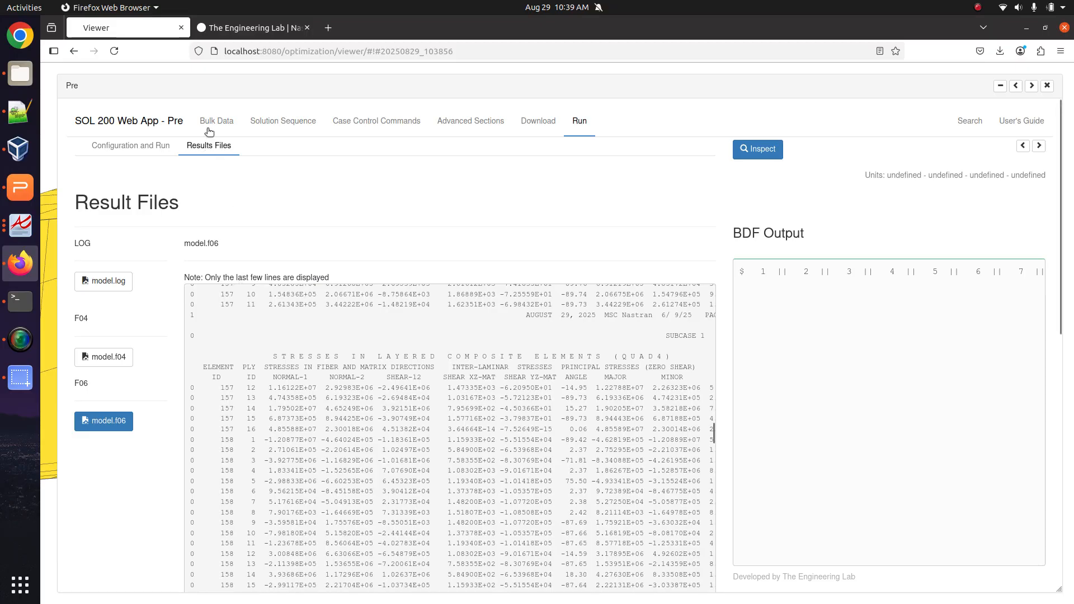
# Review the element 153 failure-index rows in the model.f06 results output.
pyautogui.click(217, 121)
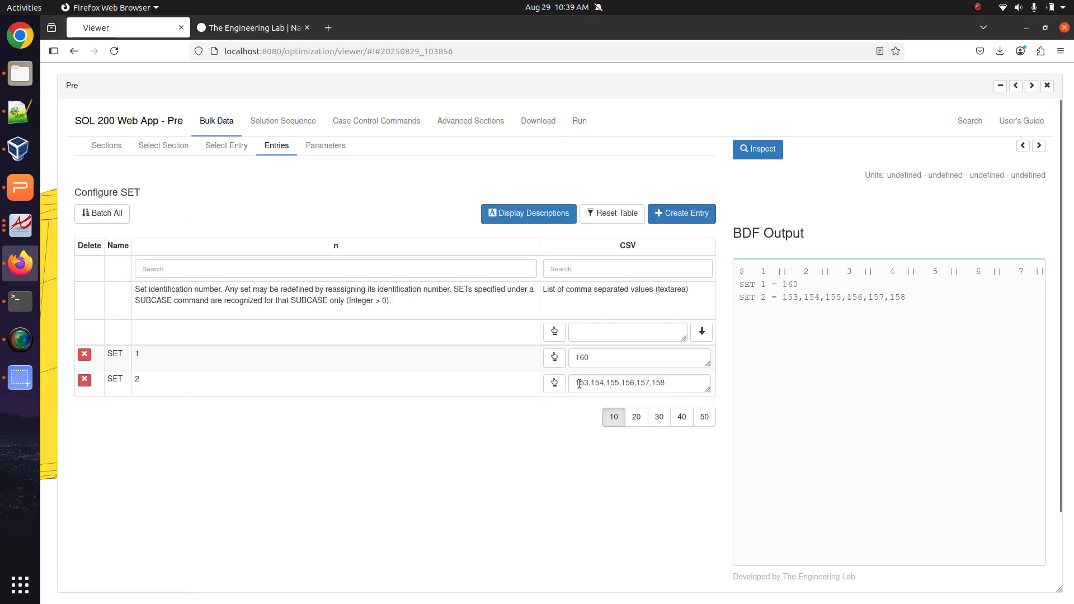
pyautogui.click(579, 121)
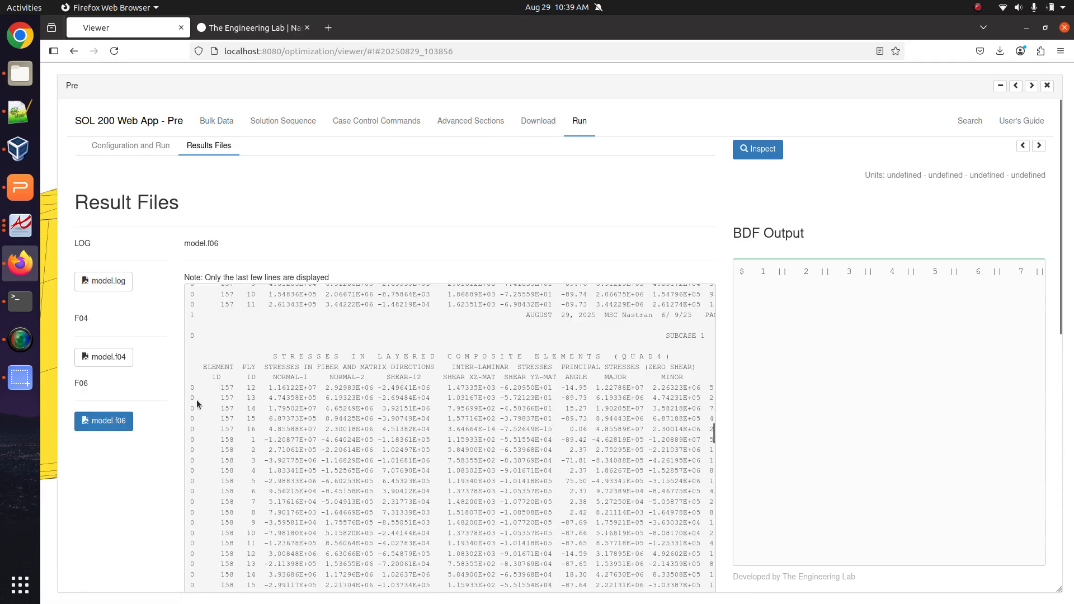
pyautogui.scroll(-5, 262, 495)
pyautogui.scroll(5, 263, 495)
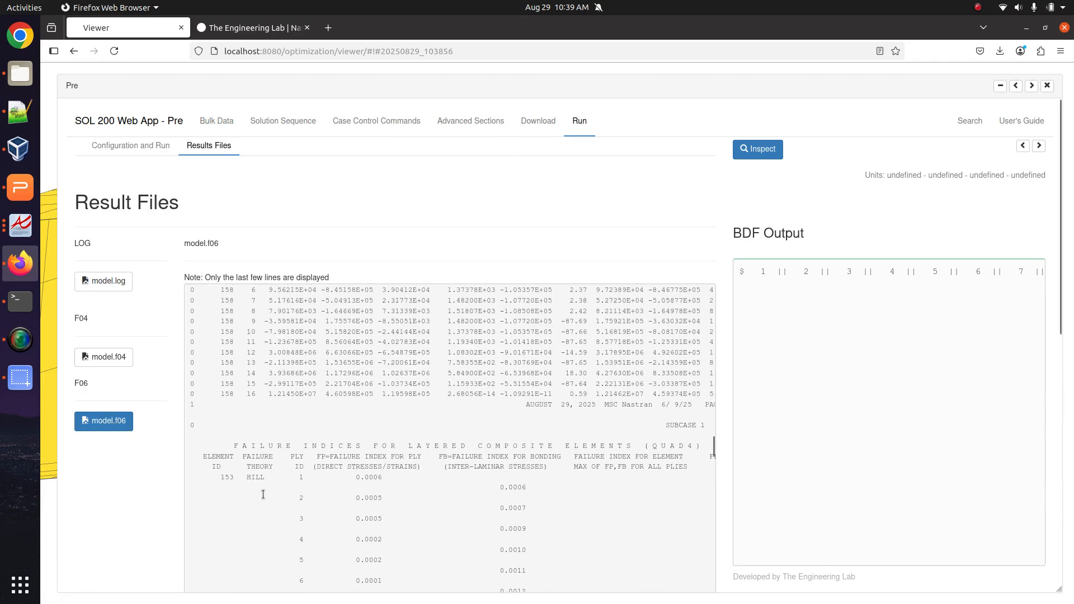
pyautogui.moveTo(213, 395); pyautogui.dragTo(569, 581)
pyautogui.scroll(-5, 540, 545)
pyautogui.moveTo(582, 535); pyautogui.dragTo(205, 355)
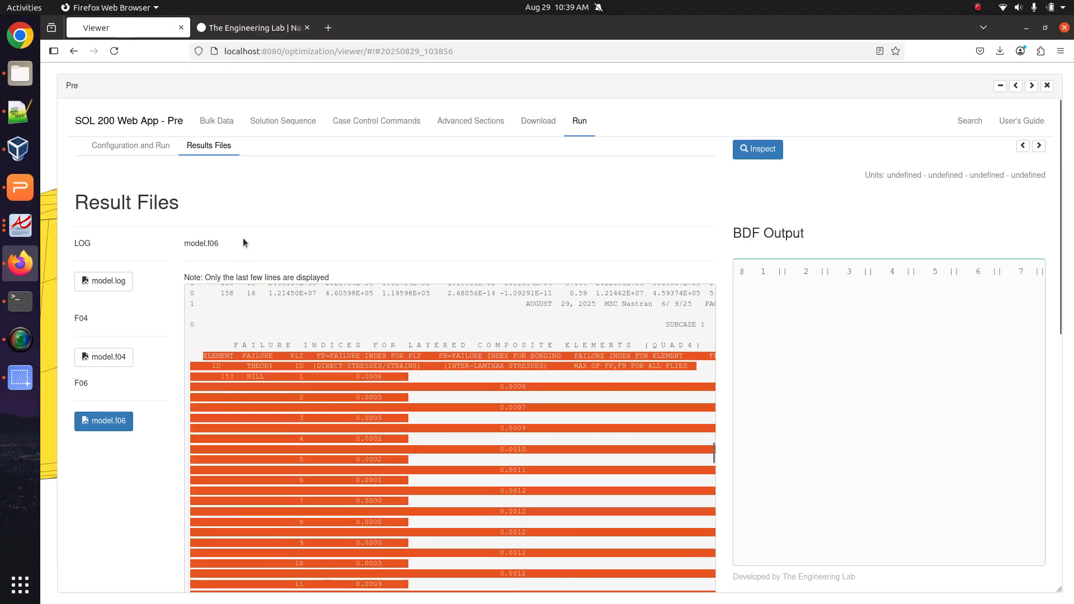
# Delete the other element IDs from SET 2 so it holds only element 154.
pyautogui.click(217, 121)
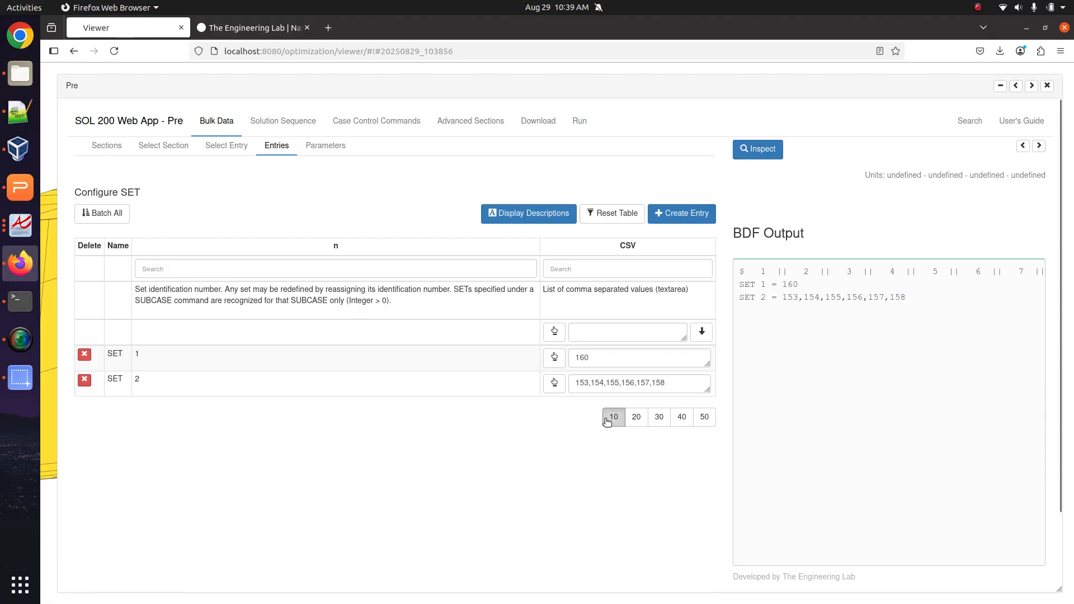
pyautogui.moveTo(590, 384); pyautogui.dragTo(720, 390)
pyautogui.press('Delete')
pyautogui.press('Delete')
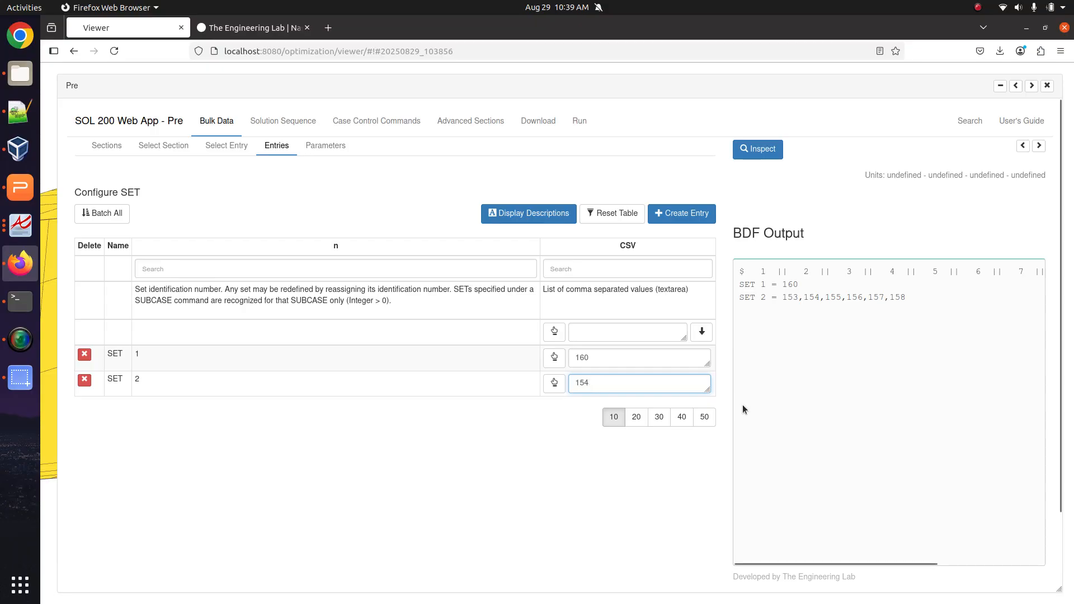
pyautogui.click(627, 404)
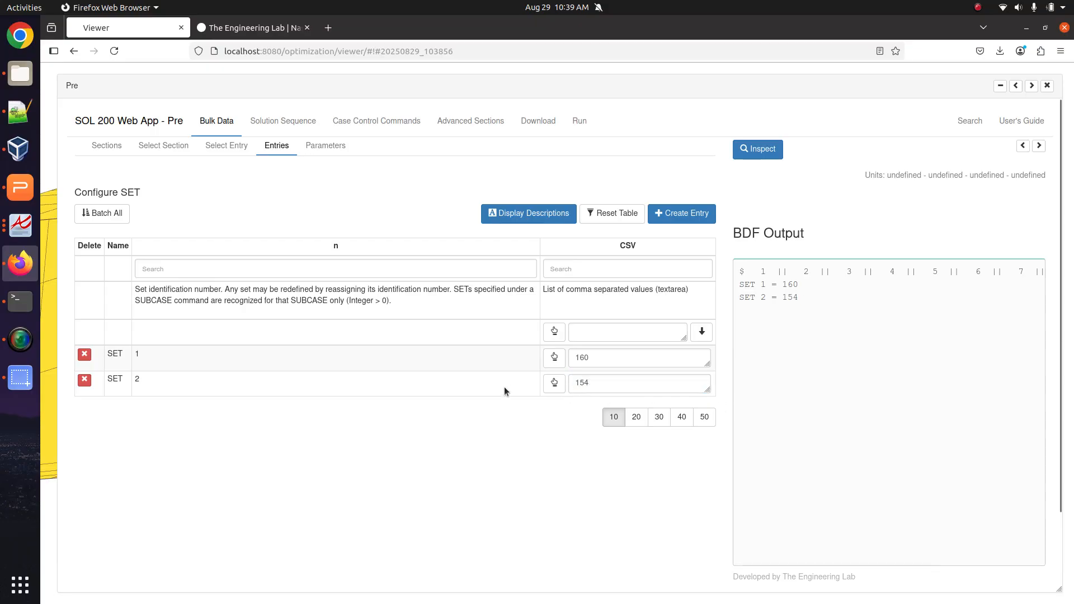
# Keep the STRESS output request on SET - 2 and recheck the SET entries.
pyautogui.click(373, 121)
pyautogui.scroll(-3, 286, 461)
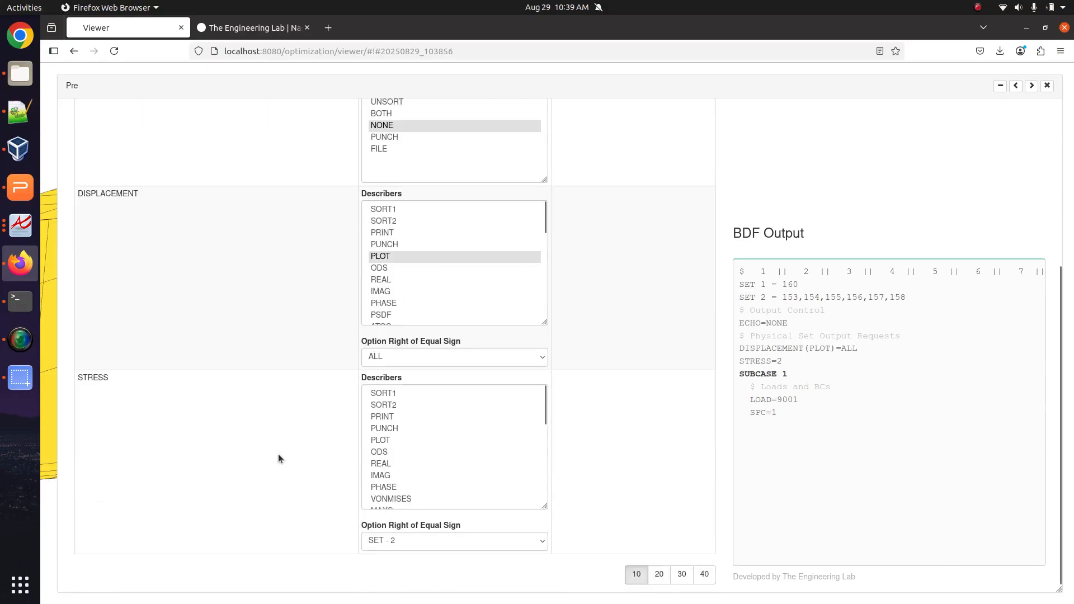
pyautogui.click(439, 538)
pyautogui.click(405, 495)
pyautogui.click(402, 538)
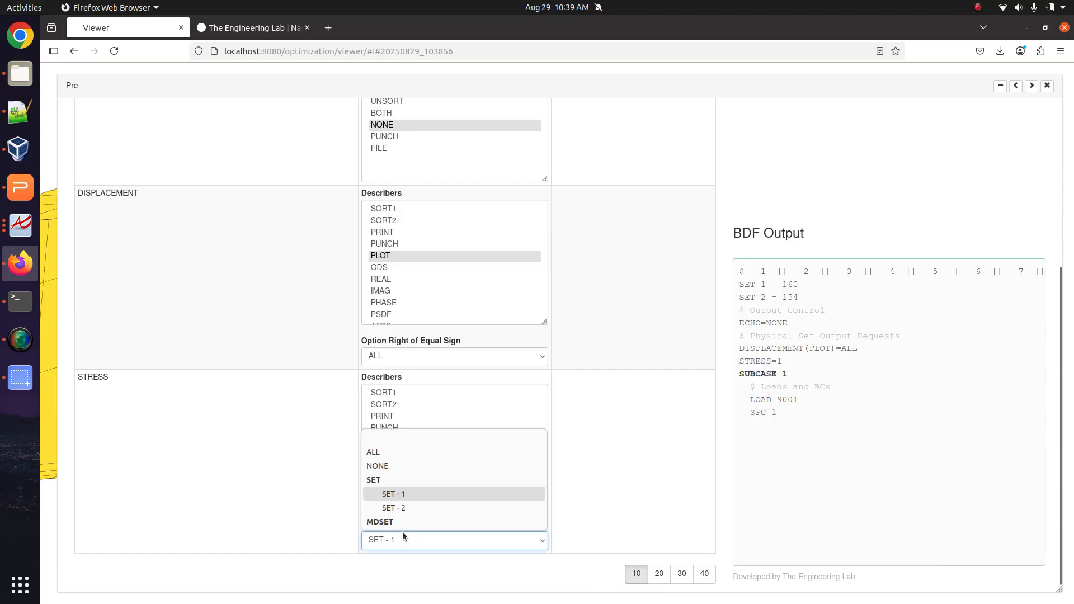
pyautogui.click(400, 507)
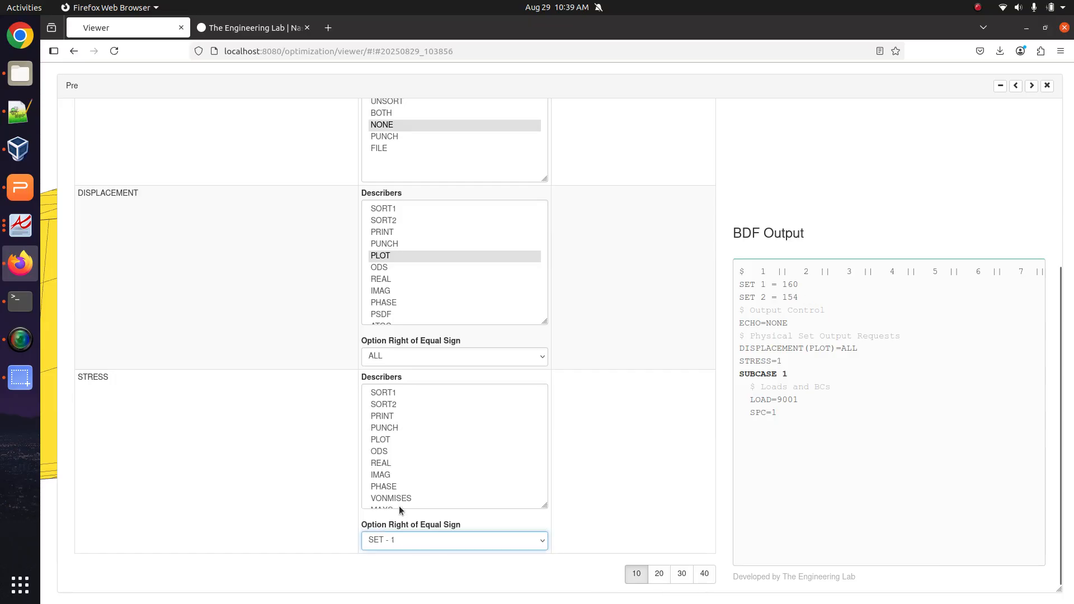
pyautogui.click(249, 502)
pyautogui.scroll(3, 250, 392)
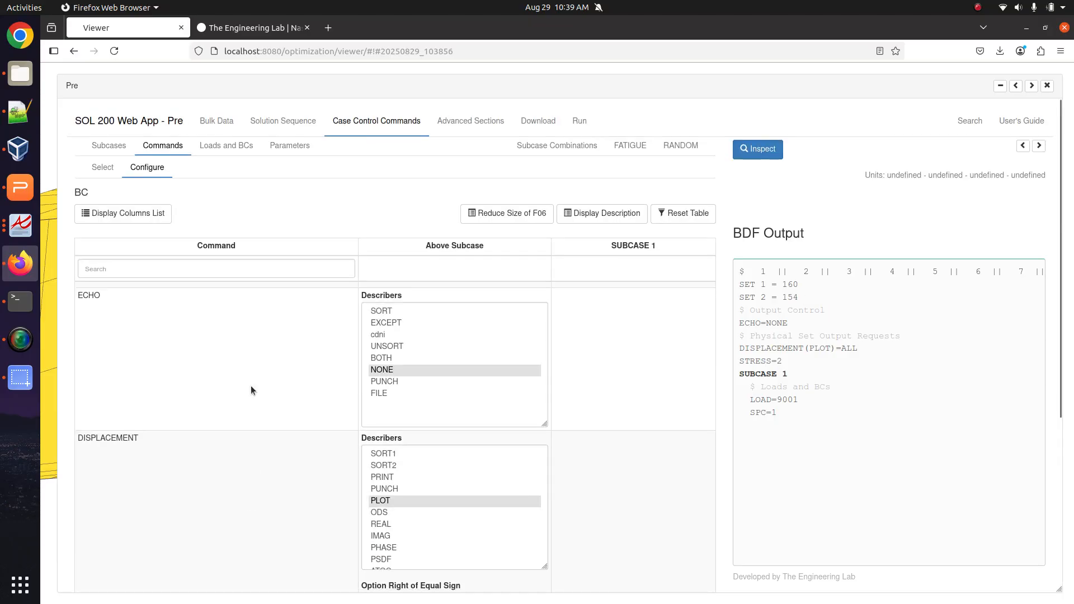
pyautogui.click(212, 122)
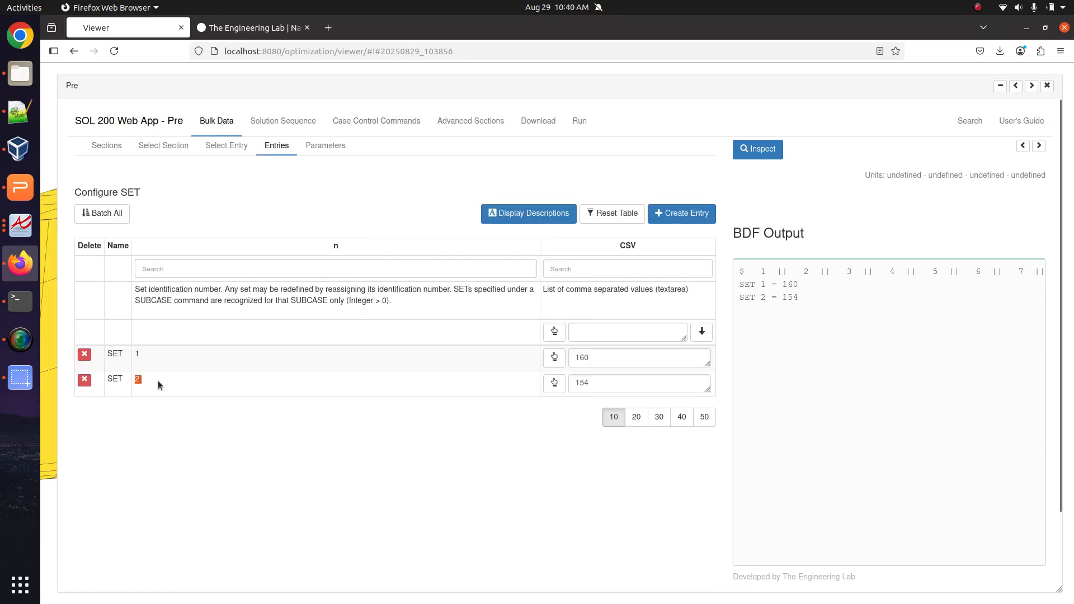
pyautogui.click(538, 120)
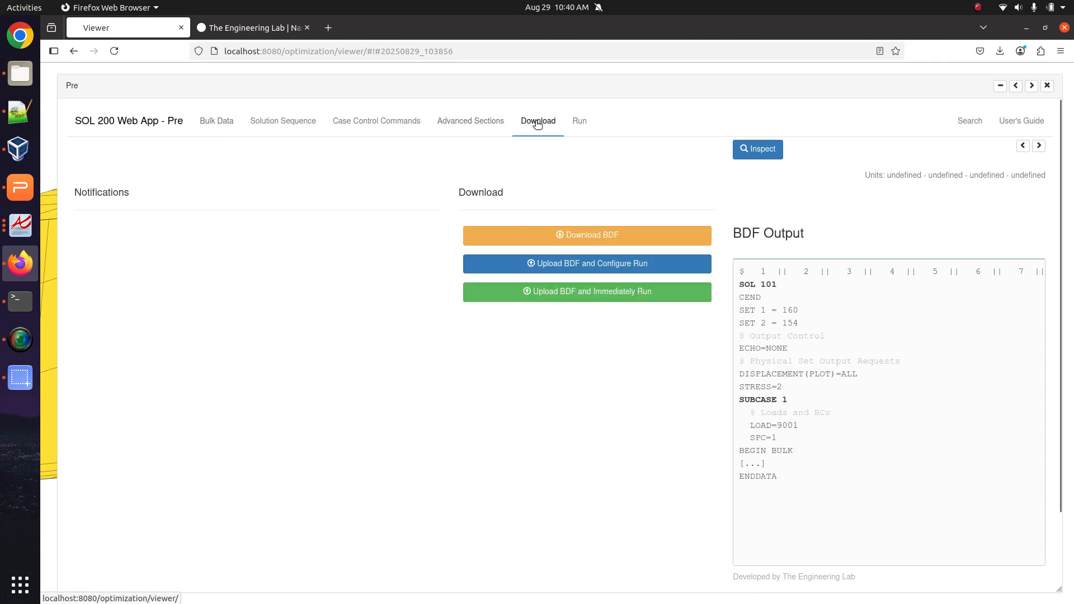
# Upload the updated BDF, run it immediately and open the new model.f06.
pyautogui.click(641, 296)
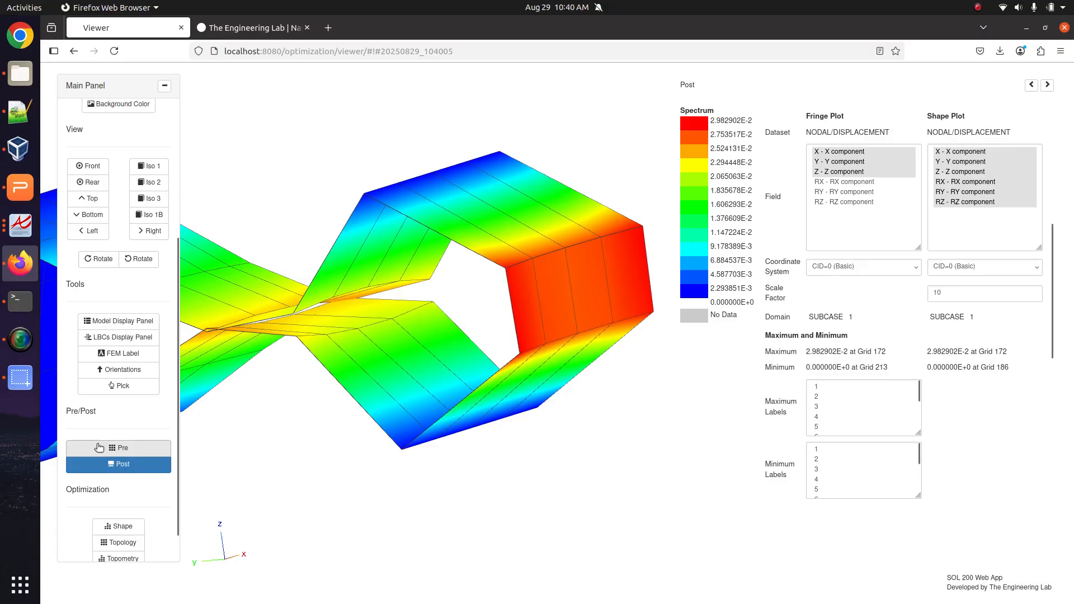
pyautogui.click(100, 448)
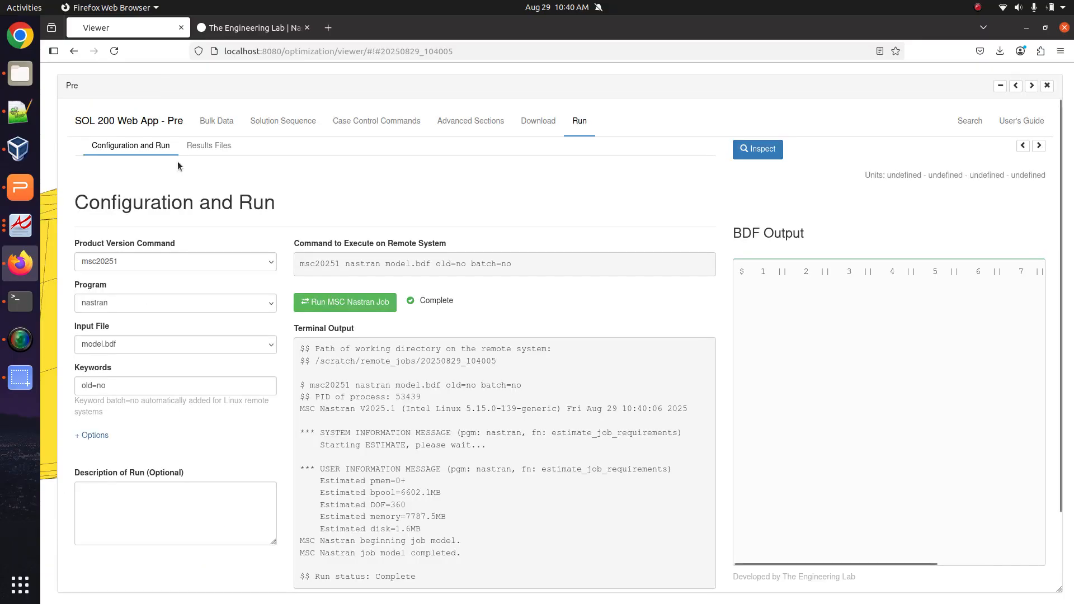
pyautogui.click(217, 145)
pyautogui.click(104, 420)
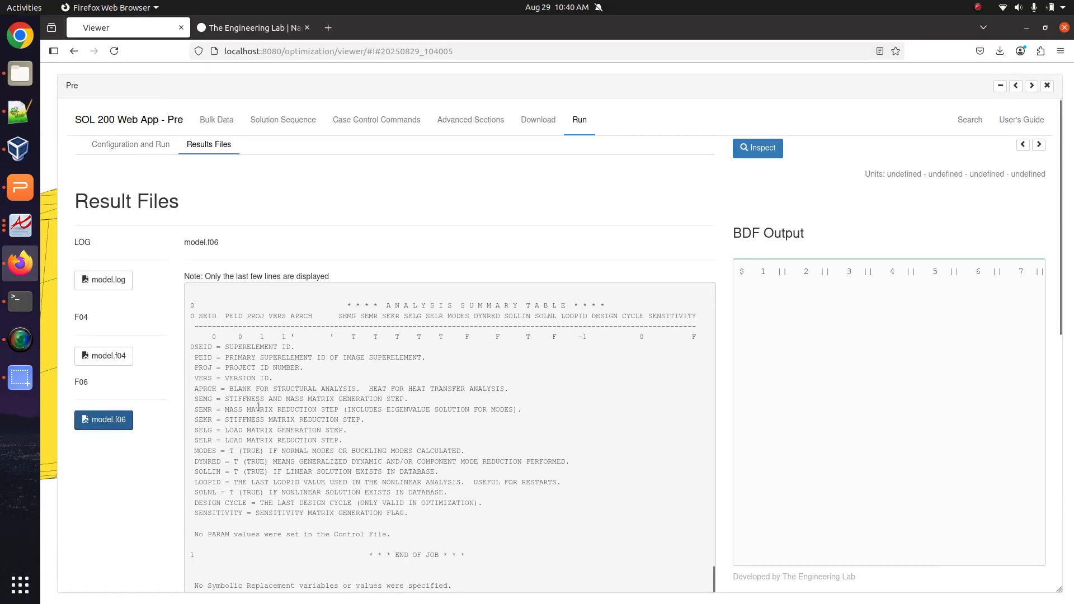
# Scroll to element 154's layered stresses and HILL failure indices in model.f06.
pyautogui.scroll(10, 260, 405)
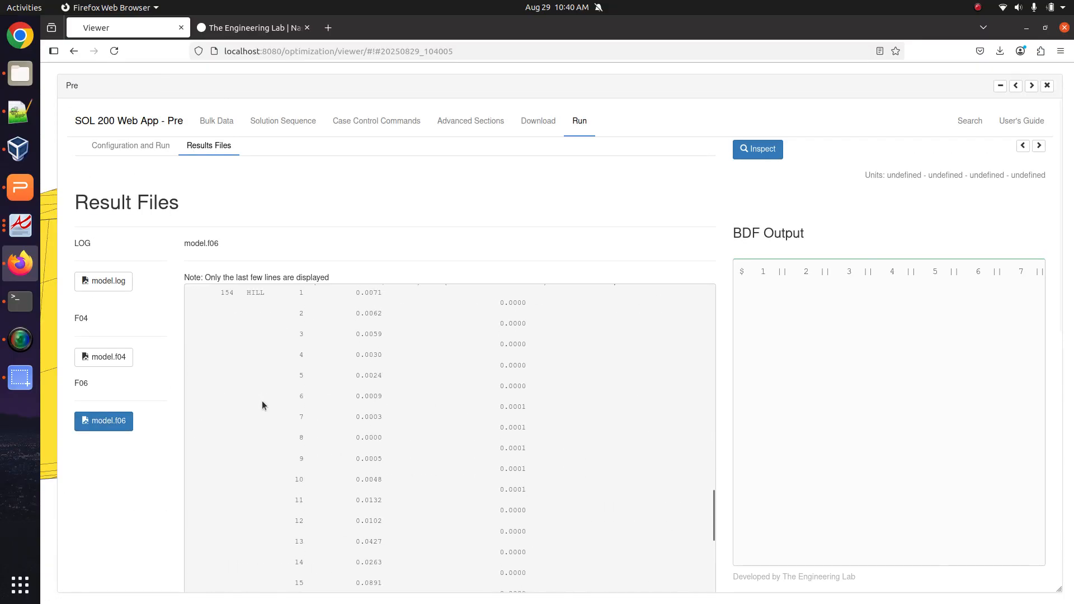
pyautogui.scroll(10, 263, 399)
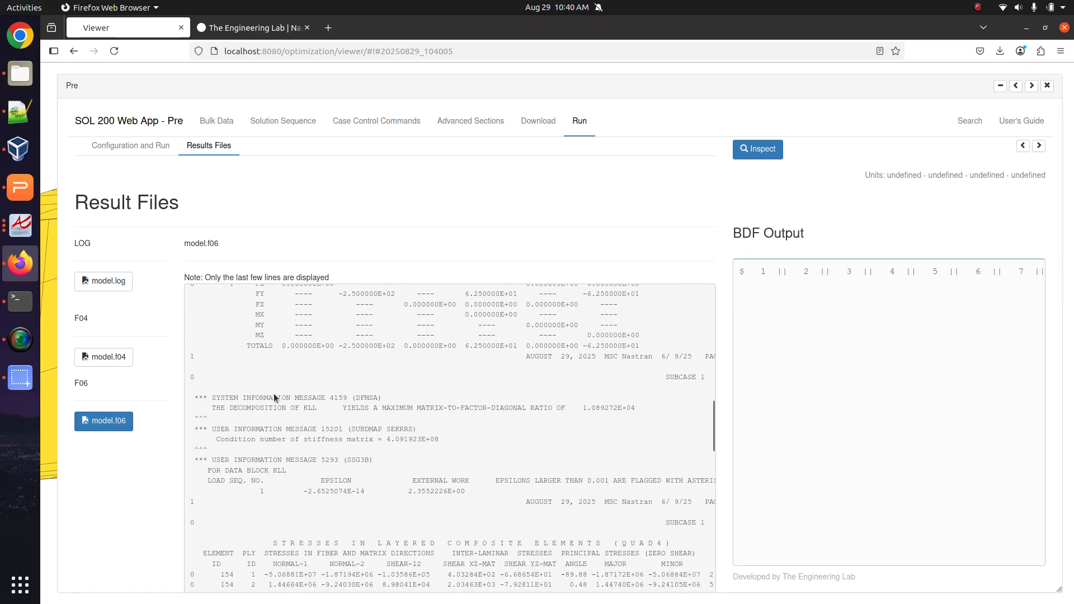
pyautogui.scroll(-3, 274, 393)
pyautogui.moveTo(247, 354); pyautogui.dragTo(250, 371)
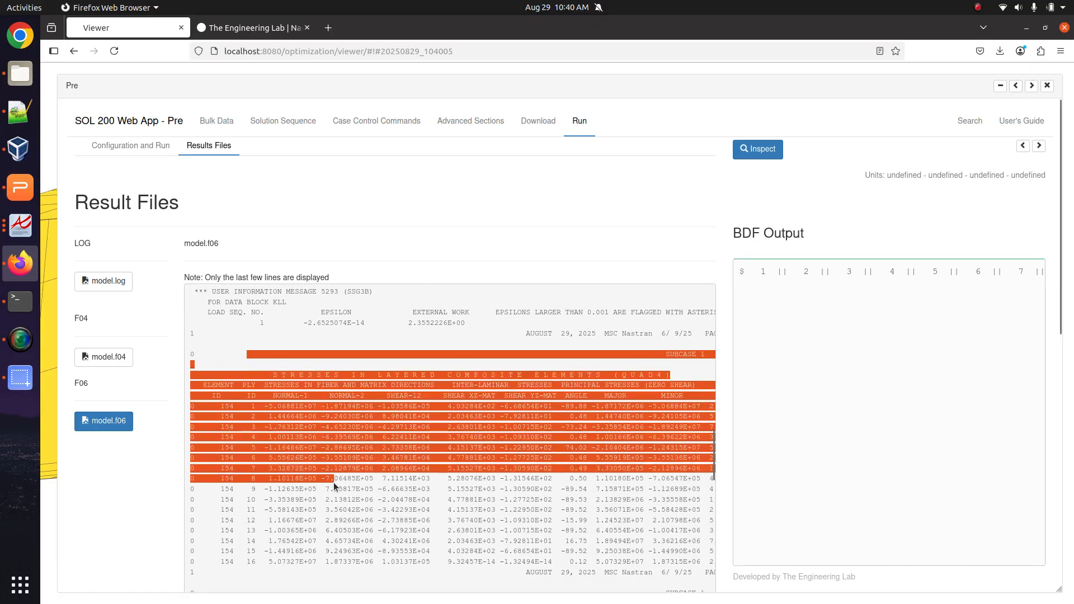
pyautogui.scroll(-5, 334, 485)
pyautogui.moveTo(234, 321); pyautogui.dragTo(518, 547)
pyautogui.click(378, 210)
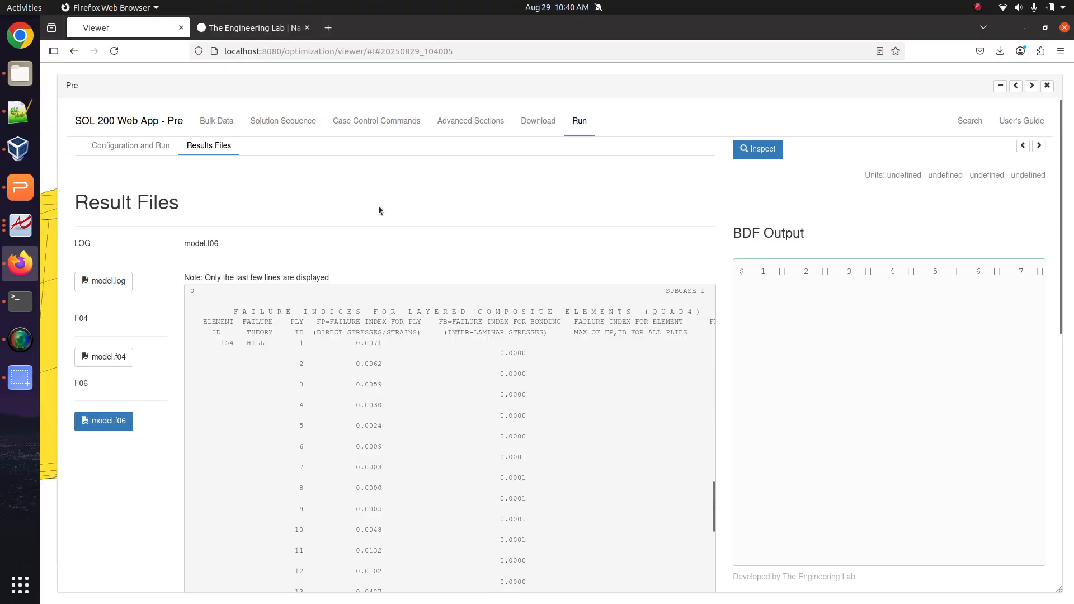
# Open post-processing with the deformed shape off and the box turned to an isometric view.
pyautogui.click(1047, 85)
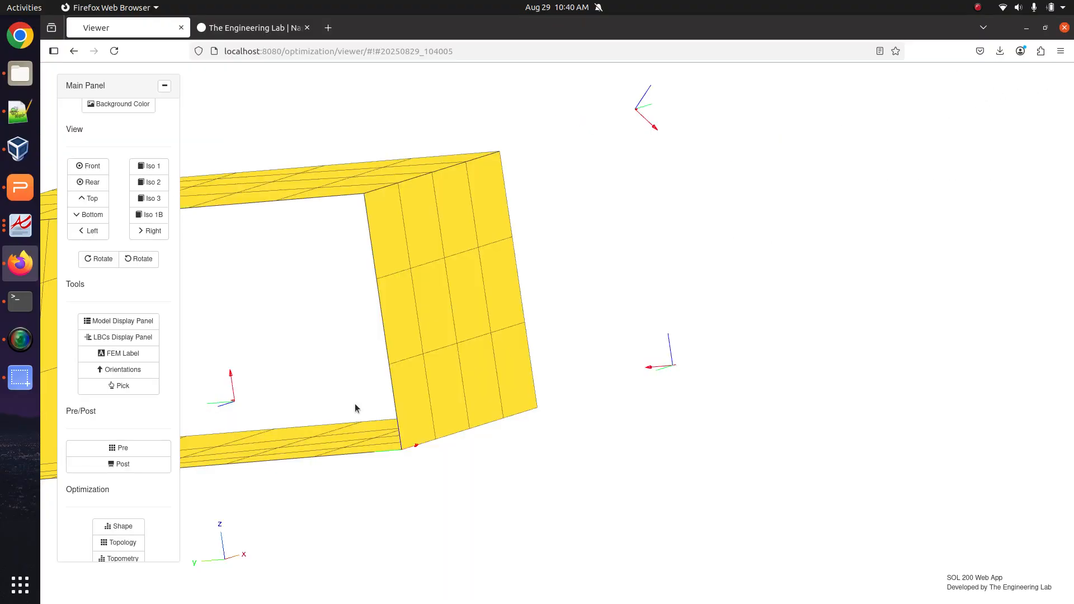
pyautogui.click(140, 464)
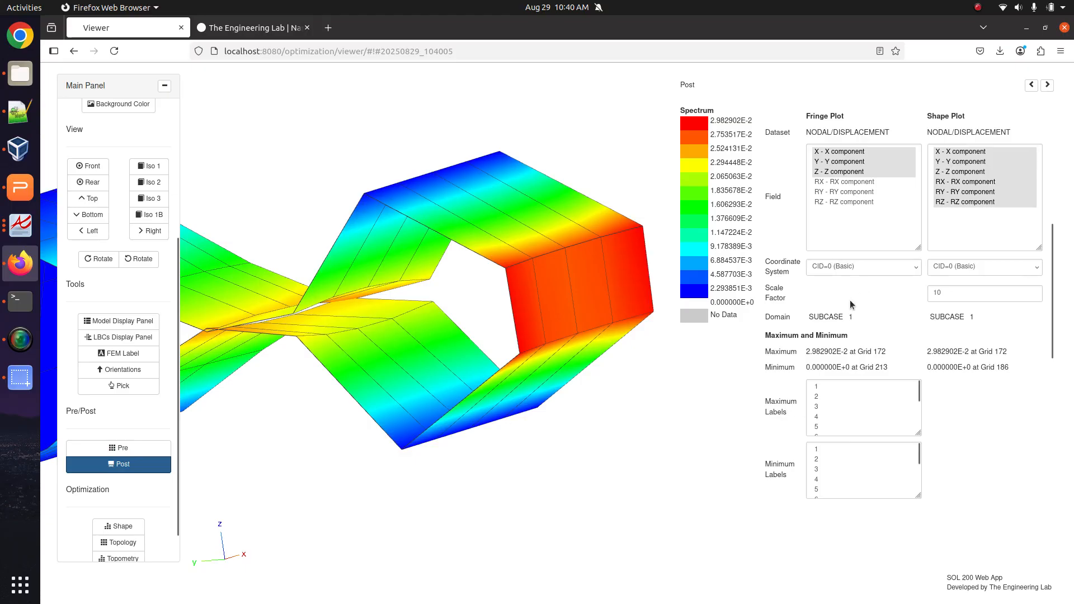
pyautogui.click(987, 329)
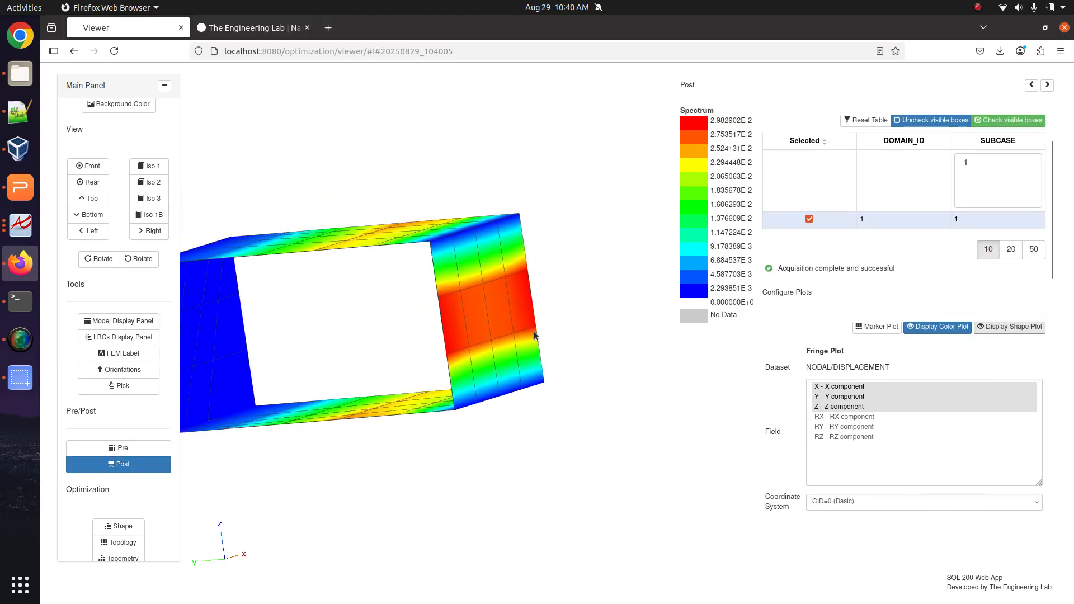
pyautogui.moveTo(534, 335); pyautogui.dragTo(355, 335)
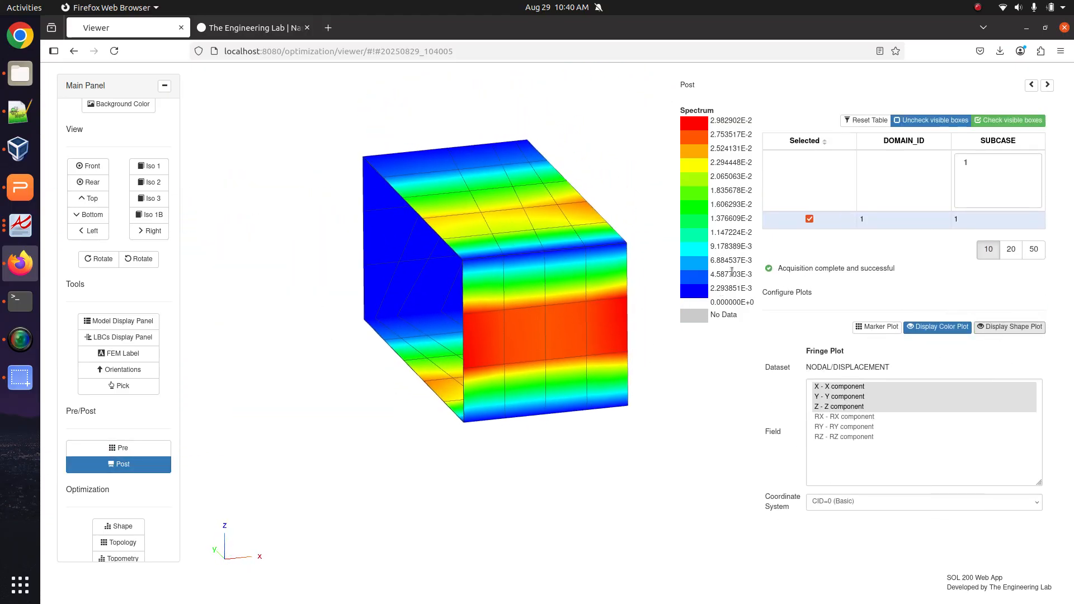
pyautogui.scroll(3, 763, 202)
# Load the composite failure-index dataset and plot the failure index for layer 1.
pyautogui.click(806, 161)
pyautogui.click(807, 177)
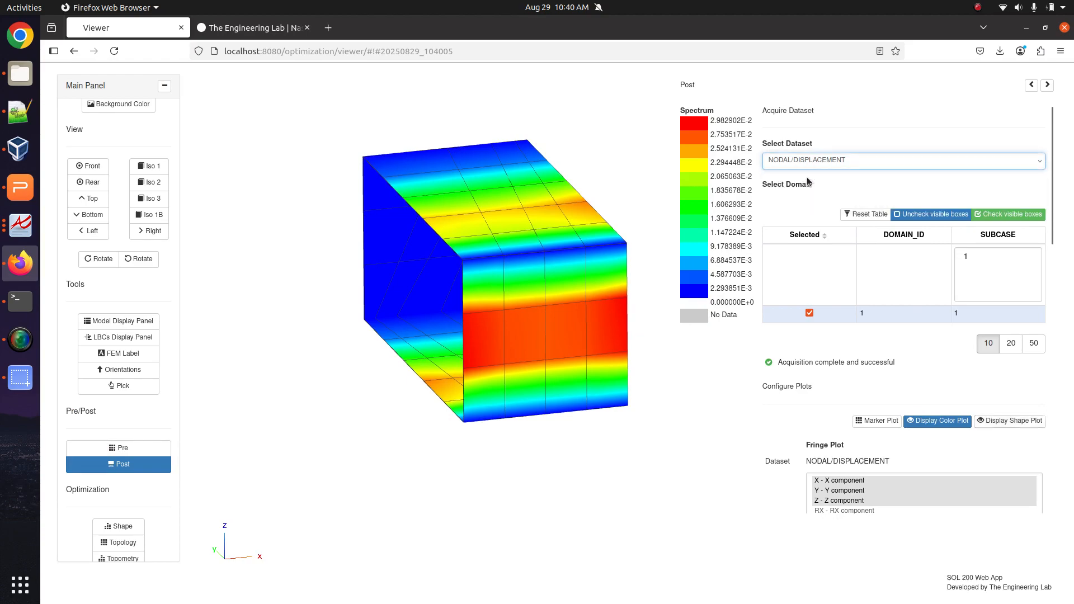
pyautogui.click(749, 313)
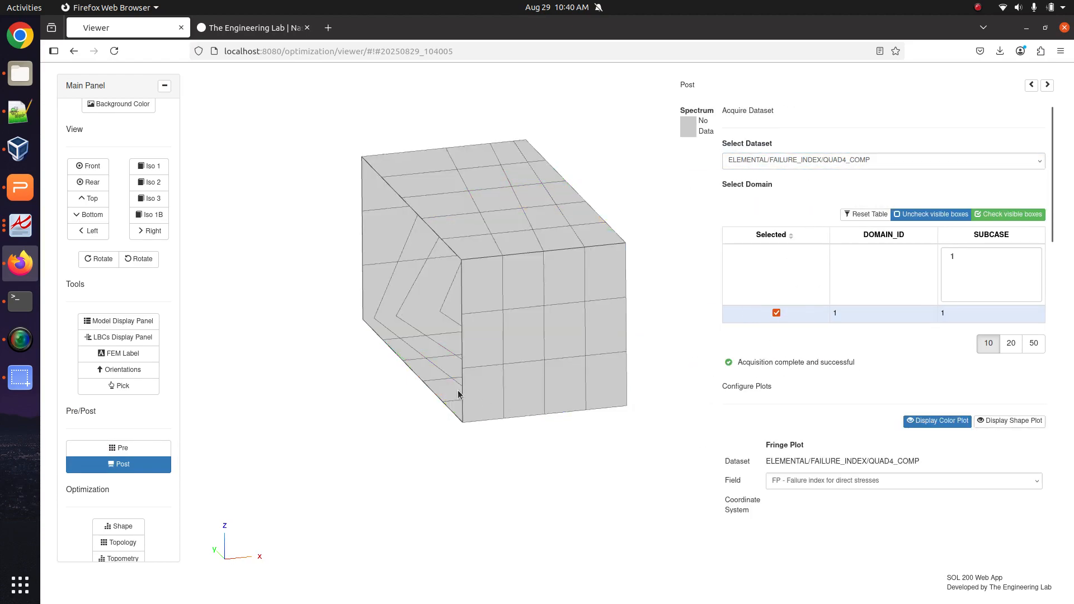
pyautogui.scroll(-5, 767, 411)
pyautogui.scroll(2, 777, 261)
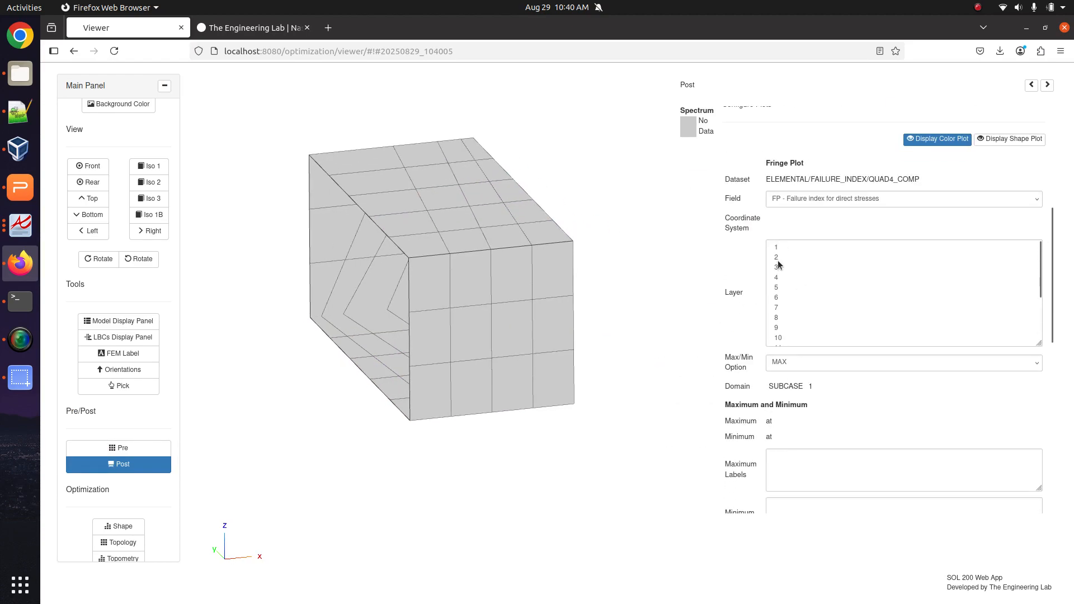
pyautogui.click(779, 249)
pyautogui.moveTo(414, 331); pyautogui.dragTo(448, 351)
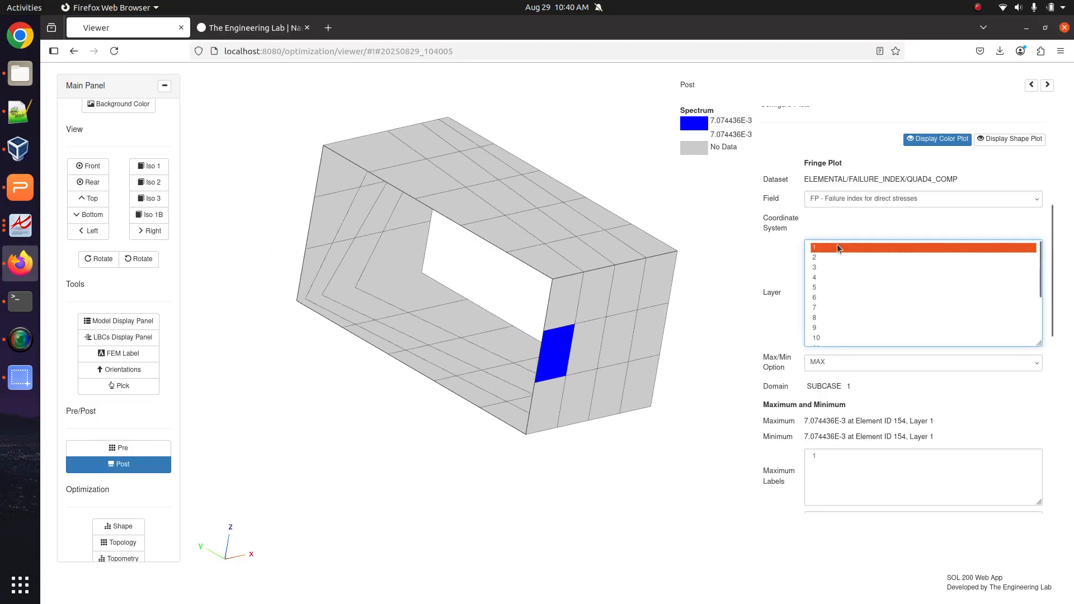
# Select layers 1 through 16 so the failure index peaks at 8.907095E-2 on element 154.
pyautogui.hotkey('ctrl', 'a')
pyautogui.keyDown('shift'); pyautogui.click(827, 337); pyautogui.keyUp('shift')
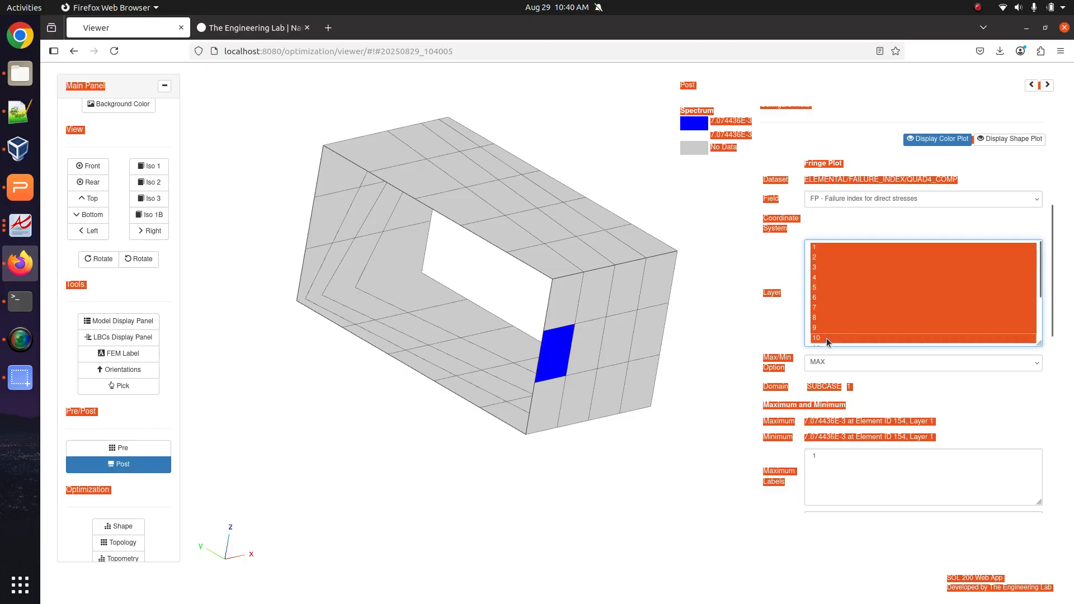
pyautogui.scroll(-3, 827, 337)
pyautogui.keyDown('shift'); pyautogui.click(828, 338); pyautogui.keyUp('shift')
pyautogui.click(775, 206)
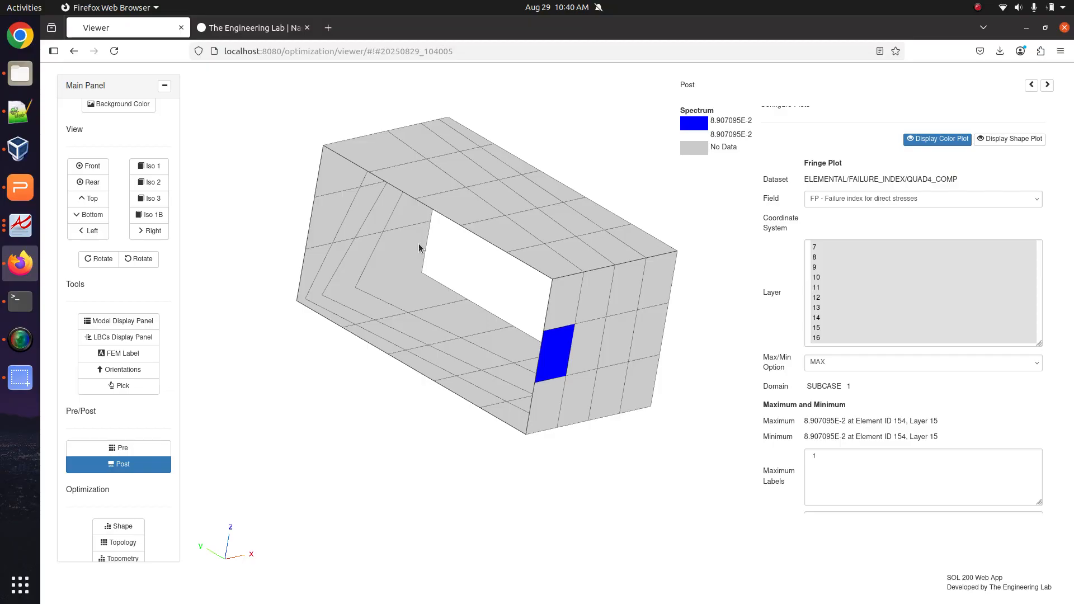
pyautogui.scroll(5, 906, 271)
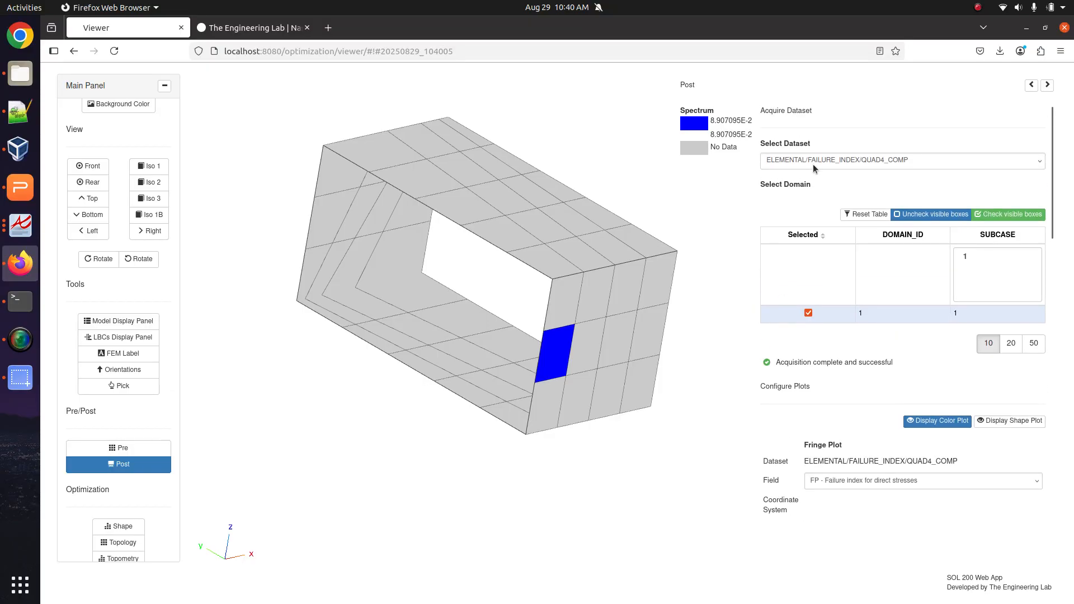
pyautogui.click(814, 164)
# Plot subcase 1 QUAD4_COMP X1 stress for layer 10, showing -3.353893E+5 at element 154.
pyautogui.click(812, 184)
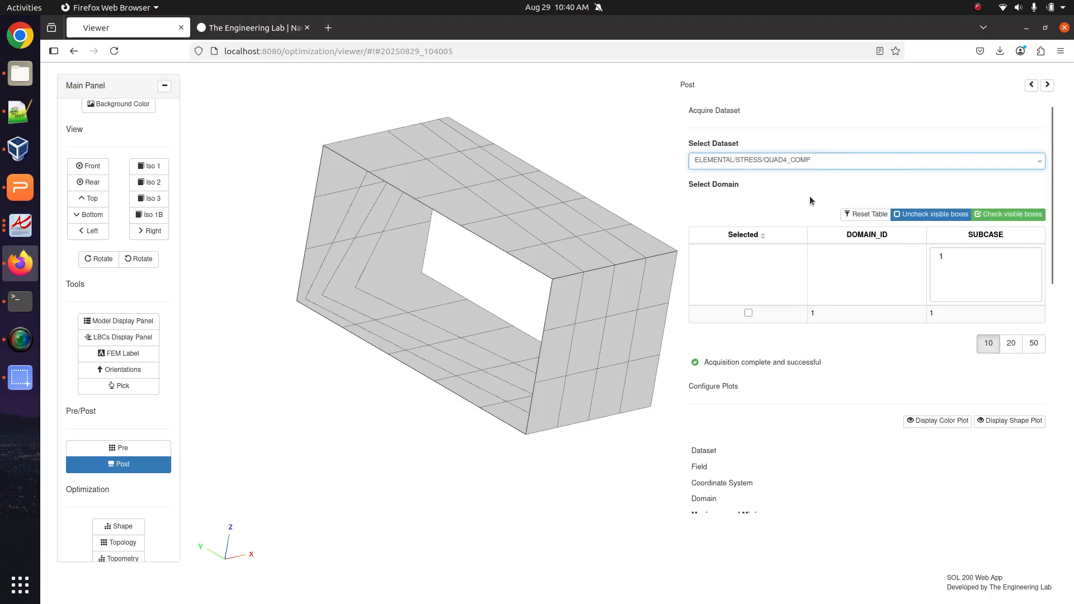
pyautogui.click(749, 313)
pyautogui.scroll(-5, 777, 369)
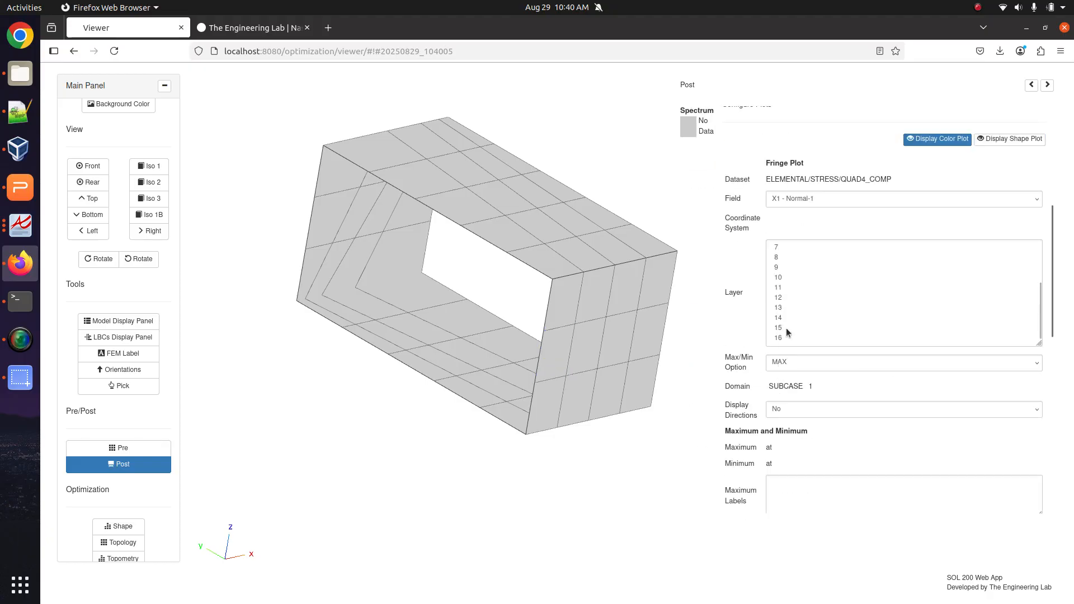
pyautogui.click(786, 278)
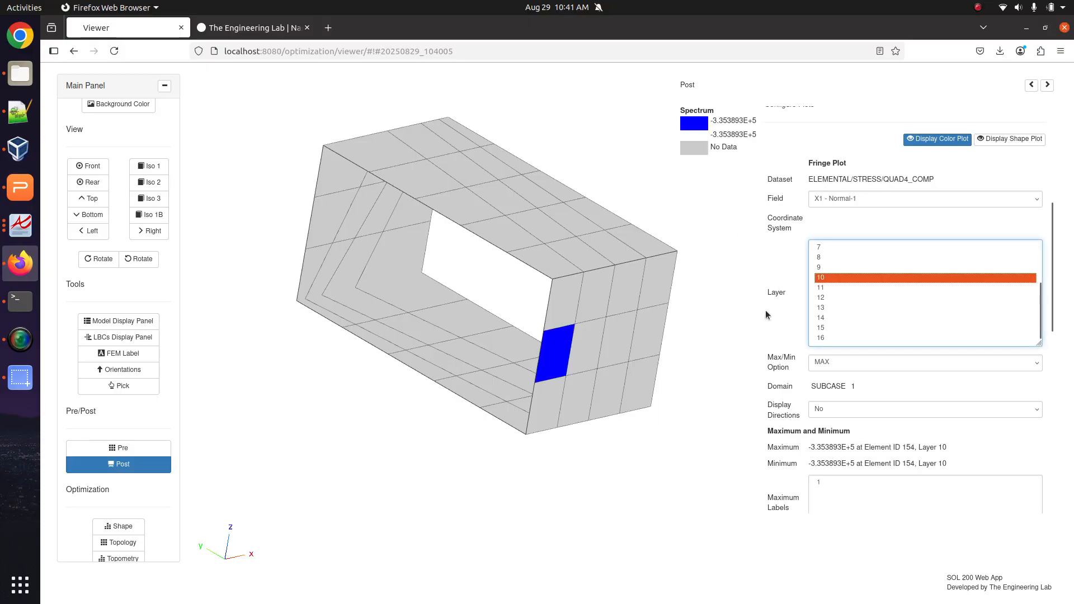
pyautogui.moveTo(644, 328); pyautogui.dragTo(618, 346)
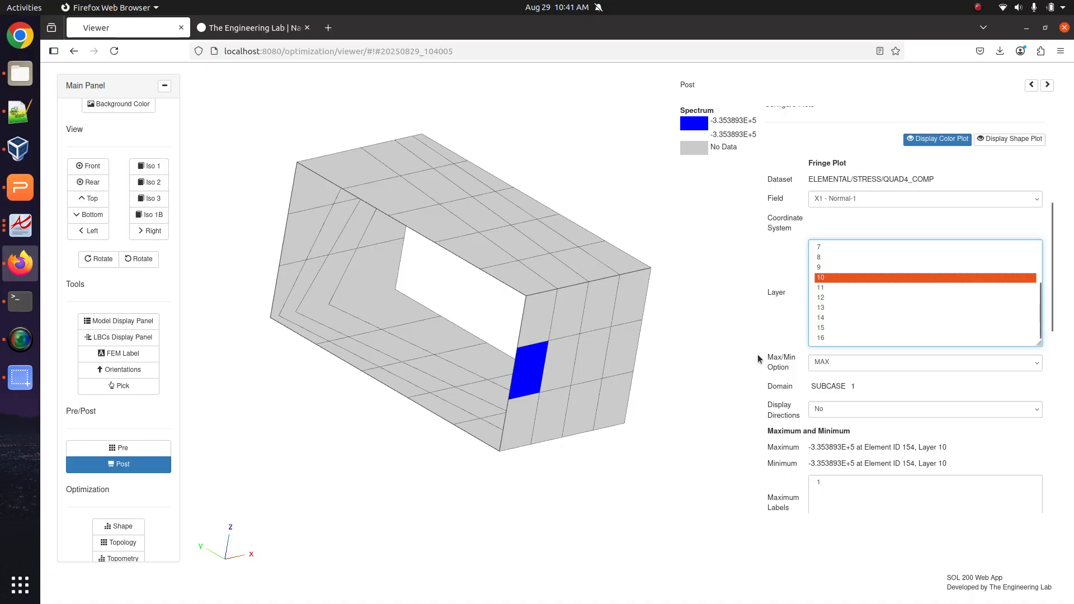
pyautogui.scroll(5, 757, 354)
pyautogui.scroll(1, 757, 354)
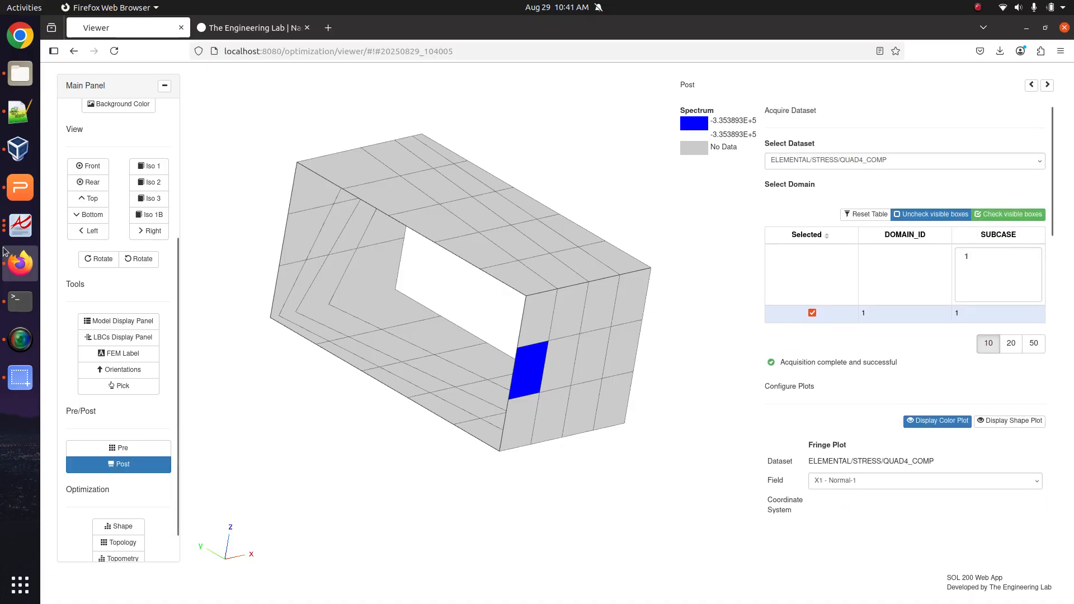
pyautogui.click(8, 109)
# Review the new 8 notes and model_1_working.f06 ply failure indices, then bring up the Nastran quick reference.
pyautogui.click(935, 68)
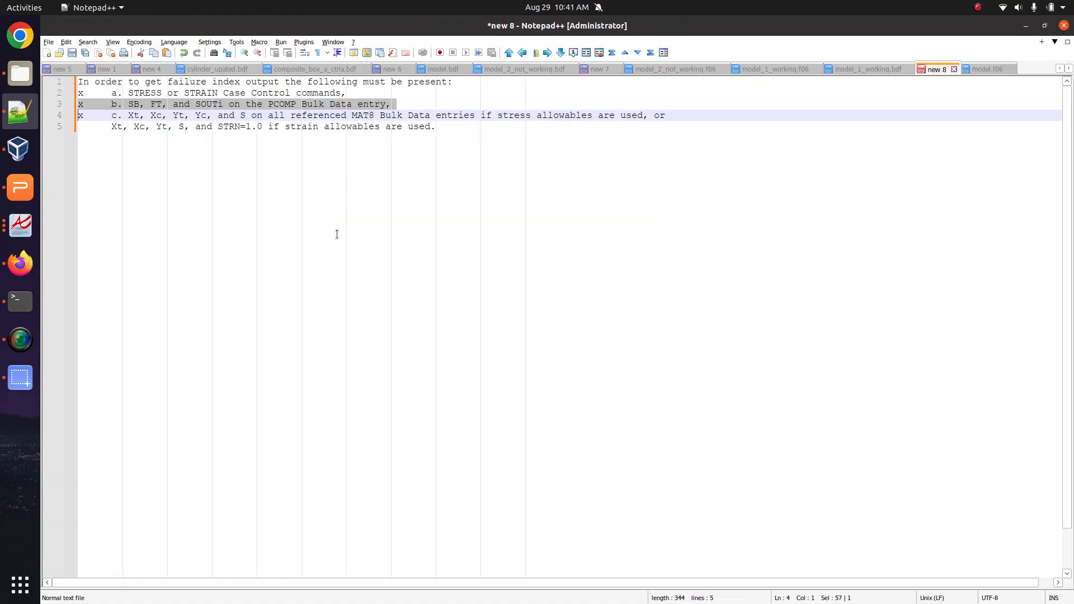
pyautogui.click(446, 185)
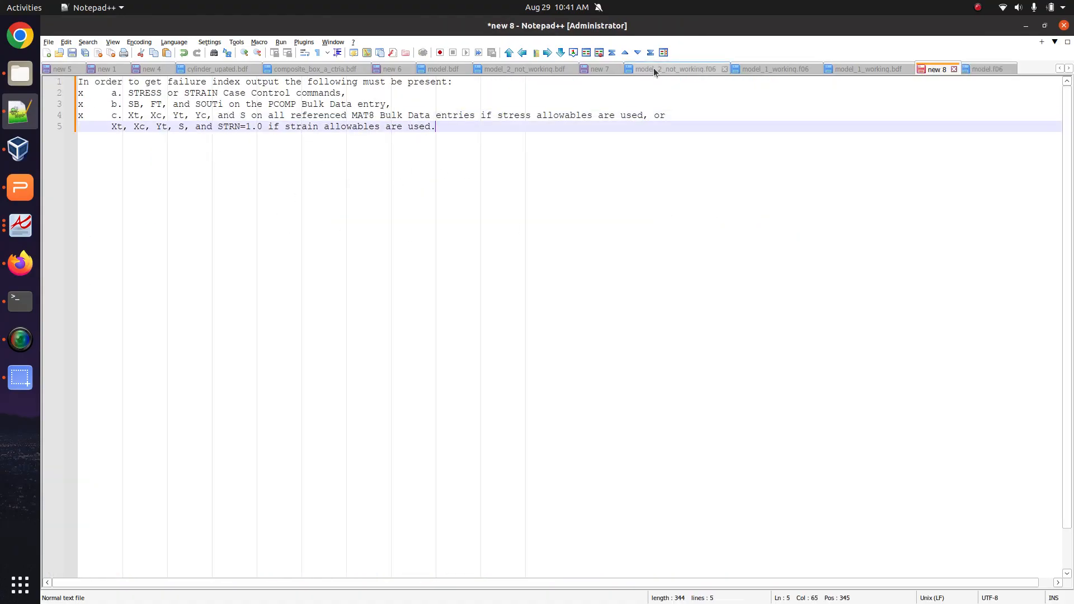
pyautogui.click(757, 67)
pyautogui.scroll(-1, 457, 282)
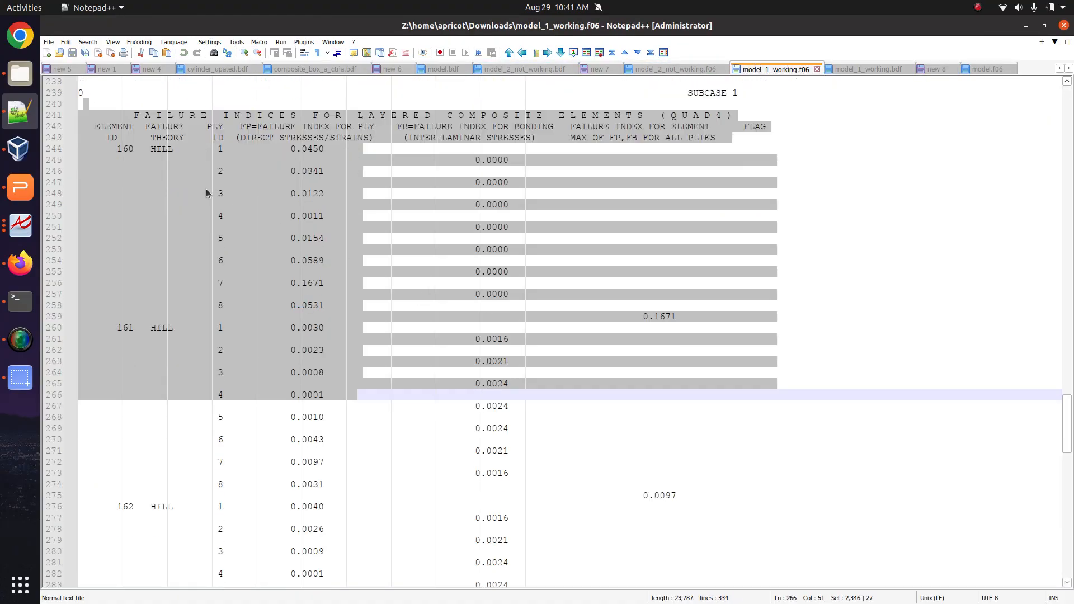
pyautogui.click(208, 193)
pyautogui.moveTo(162, 127); pyautogui.dragTo(486, 426)
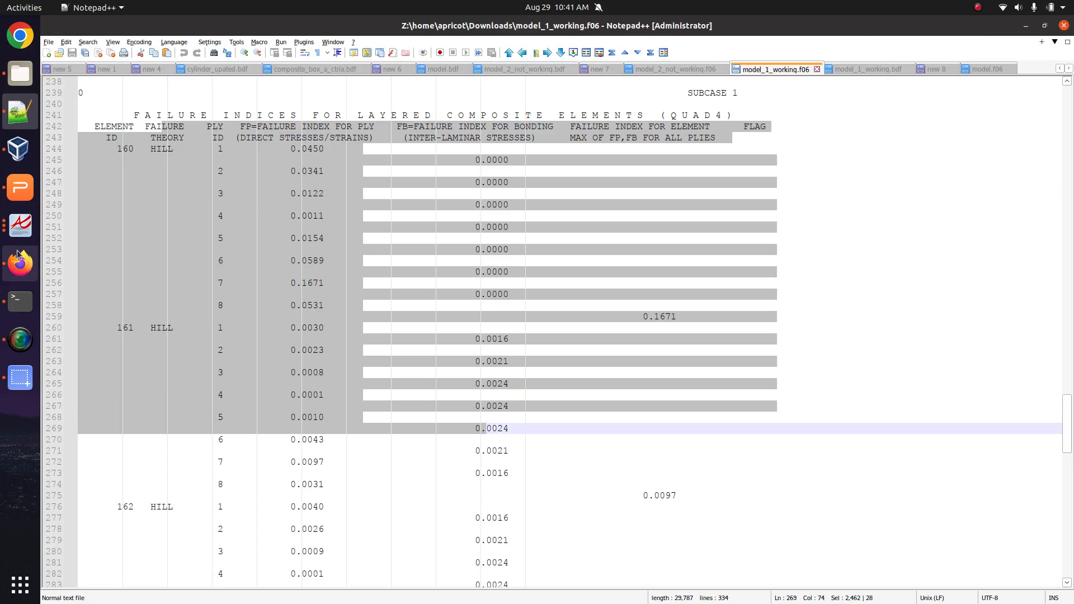
pyautogui.click(20, 225)
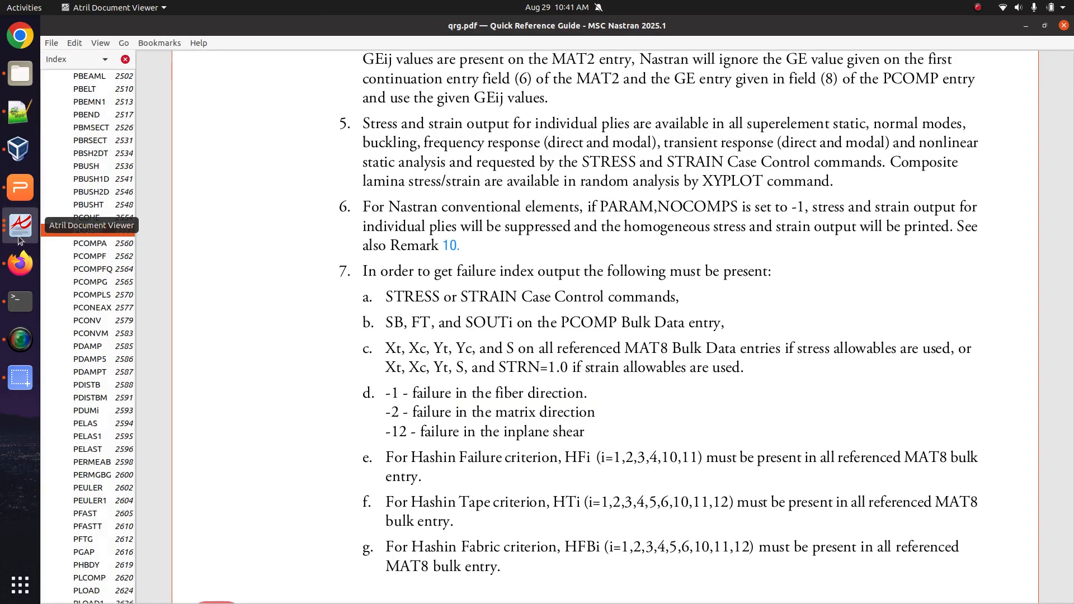
pyautogui.moveTo(762, 369)
pyautogui.mouseDown()
pyautogui.moveTo(392, 312)
pyautogui.moveTo(352, 295)
pyautogui.moveTo(755, 358)
pyautogui.moveTo(766, 377)
pyautogui.mouseUp()
pyautogui.click(358, 296)
pyautogui.click(401, 313)
pyautogui.moveTo(387, 322); pyautogui.dragTo(512, 323)
pyautogui.click(572, 317)
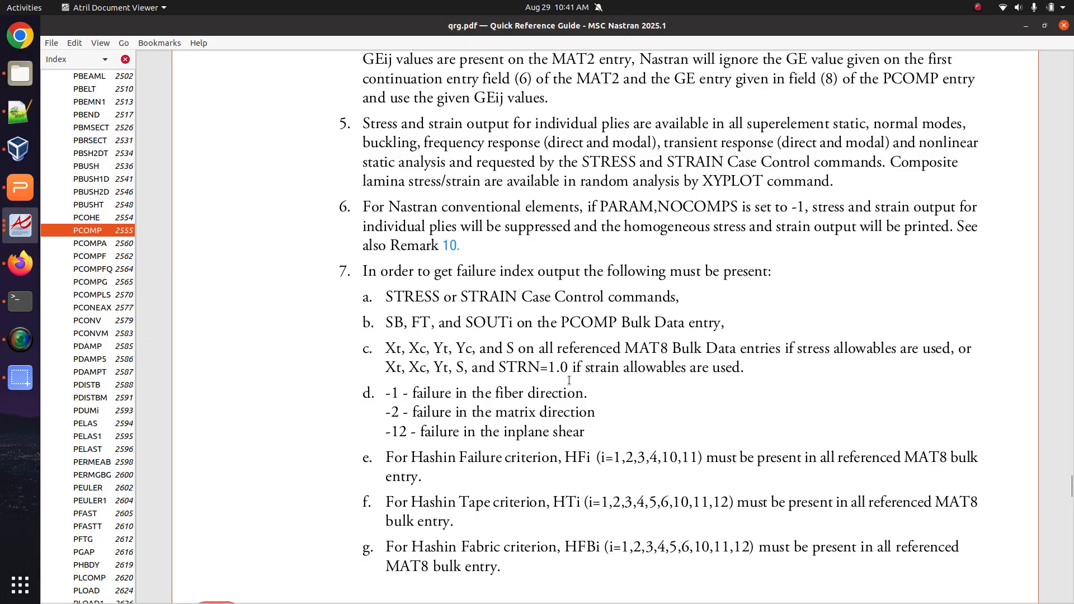
pyautogui.moveTo(390, 352); pyautogui.dragTo(776, 373)
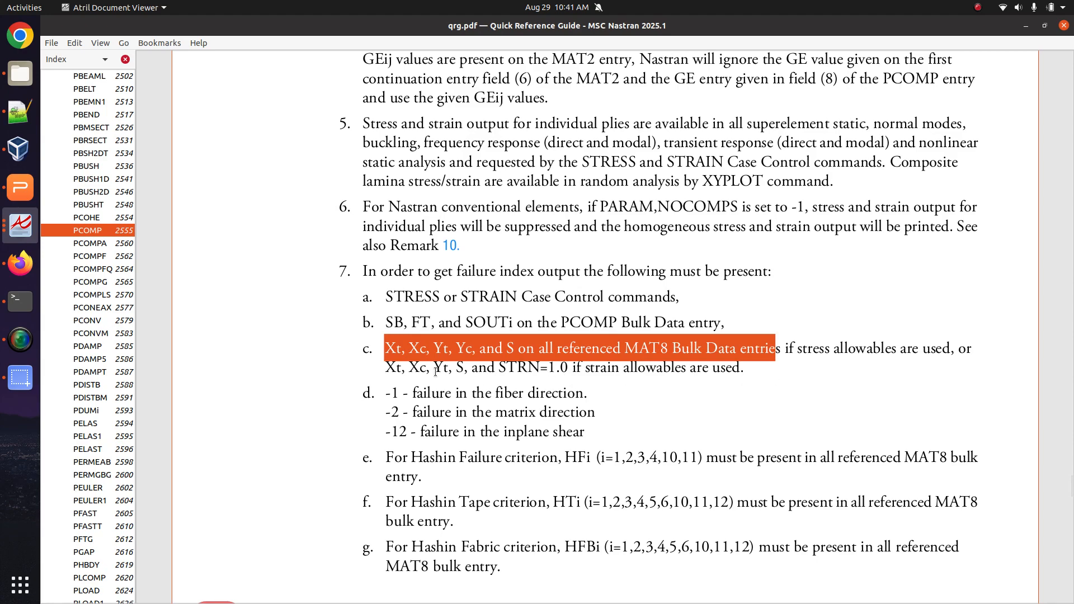
pyautogui.moveTo(764, 372); pyautogui.dragTo(336, 295)
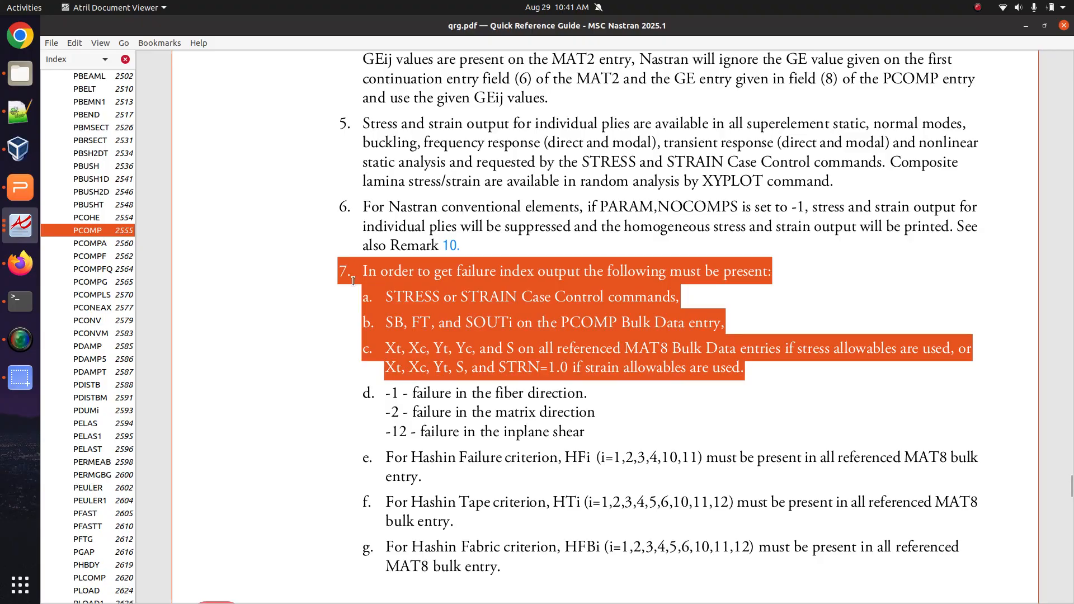
pyautogui.scroll(-4, 391, 336)
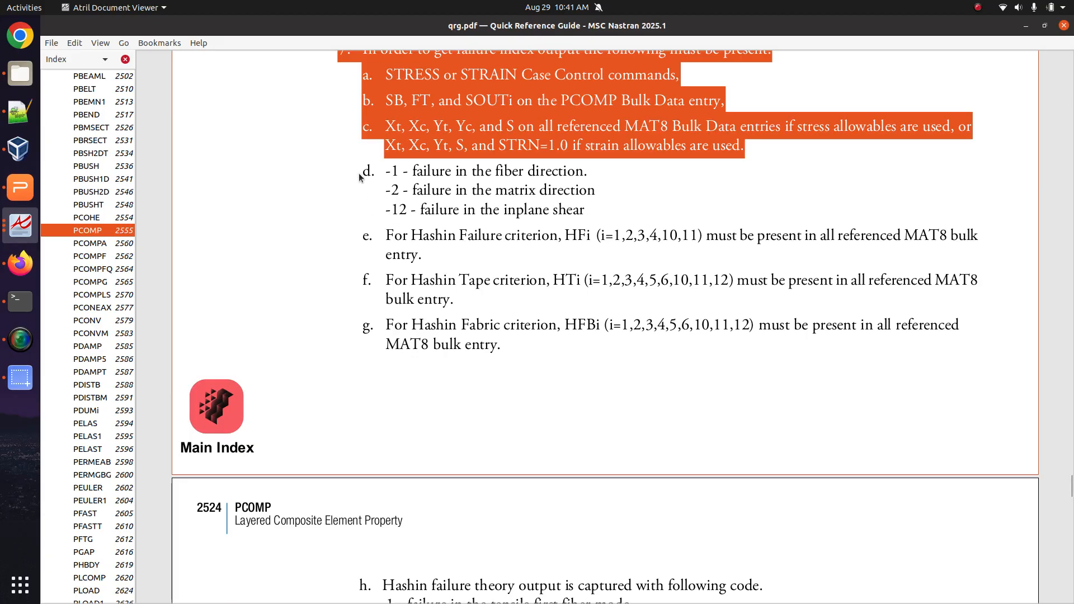
pyautogui.moveTo(359, 173); pyautogui.dragTo(481, 360)
pyautogui.scroll(-2, 482, 360)
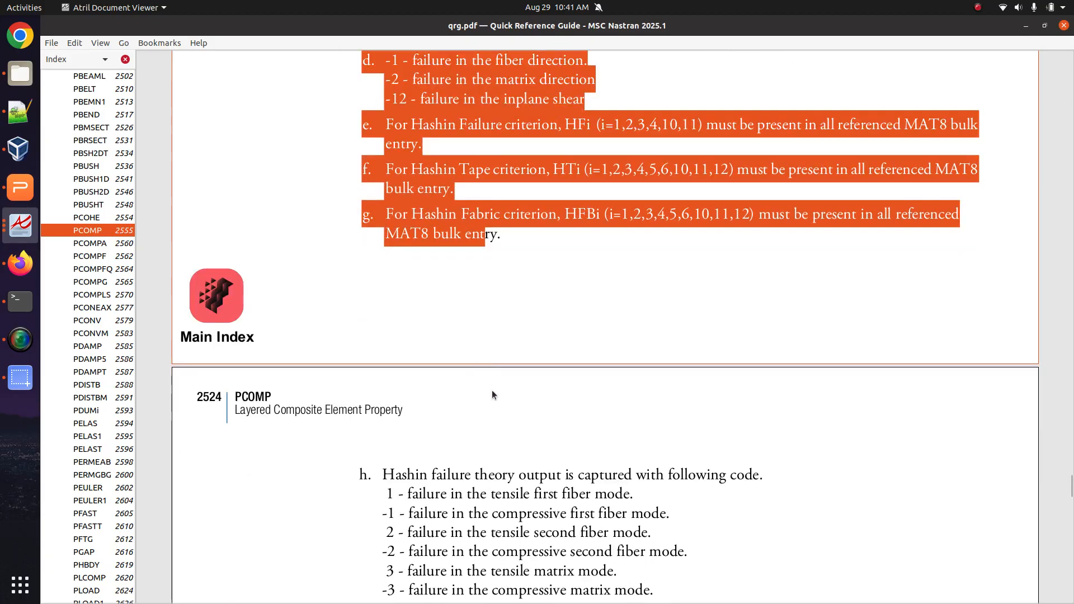
pyautogui.scroll(-1, 572, 515)
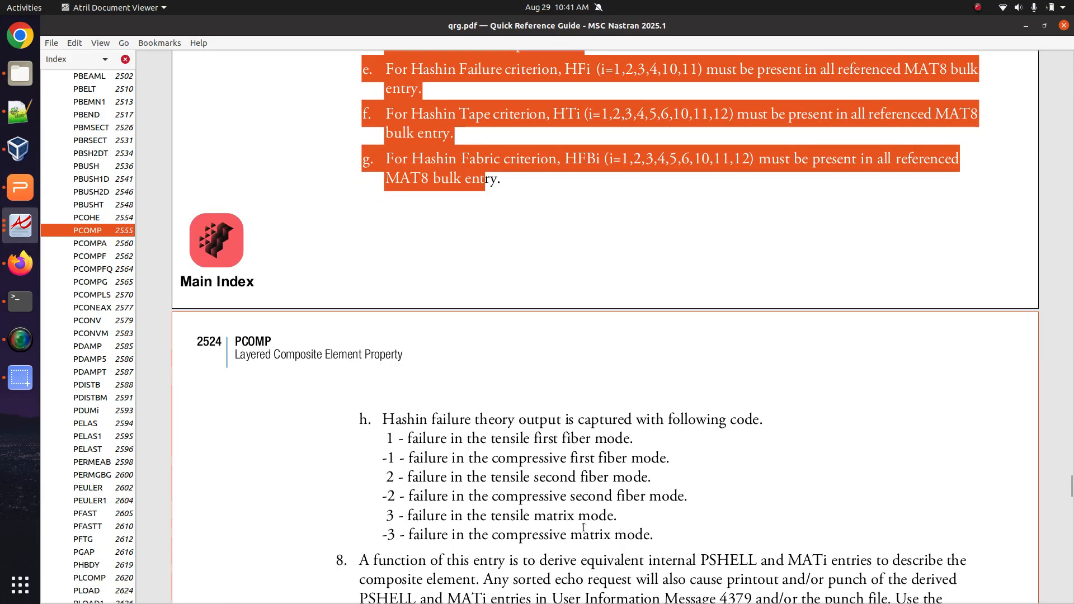
pyautogui.scroll(2, 485, 327)
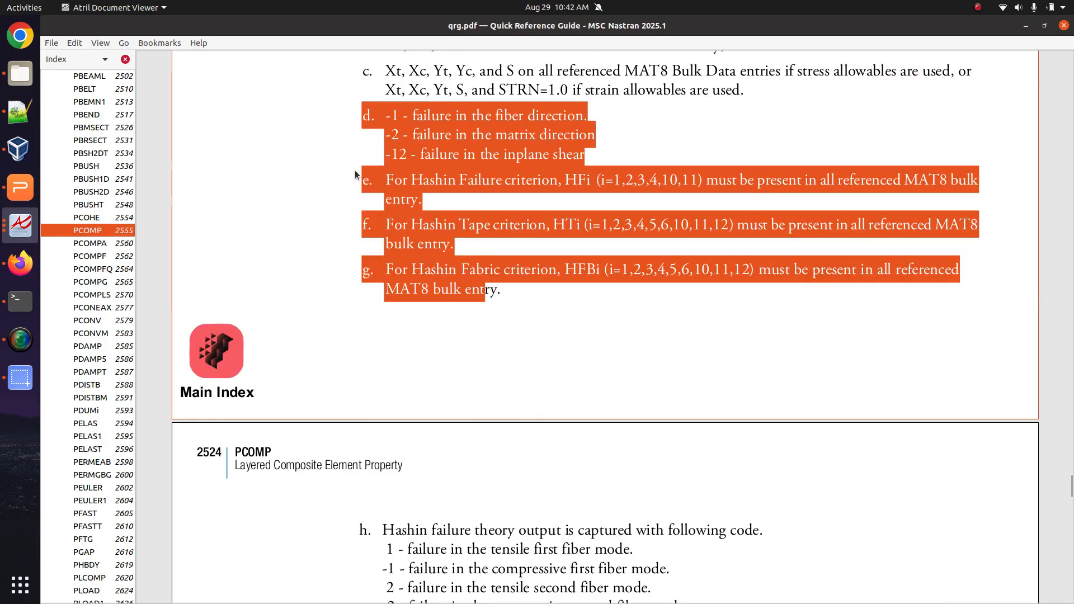
pyautogui.scroll(-2, 369, 249)
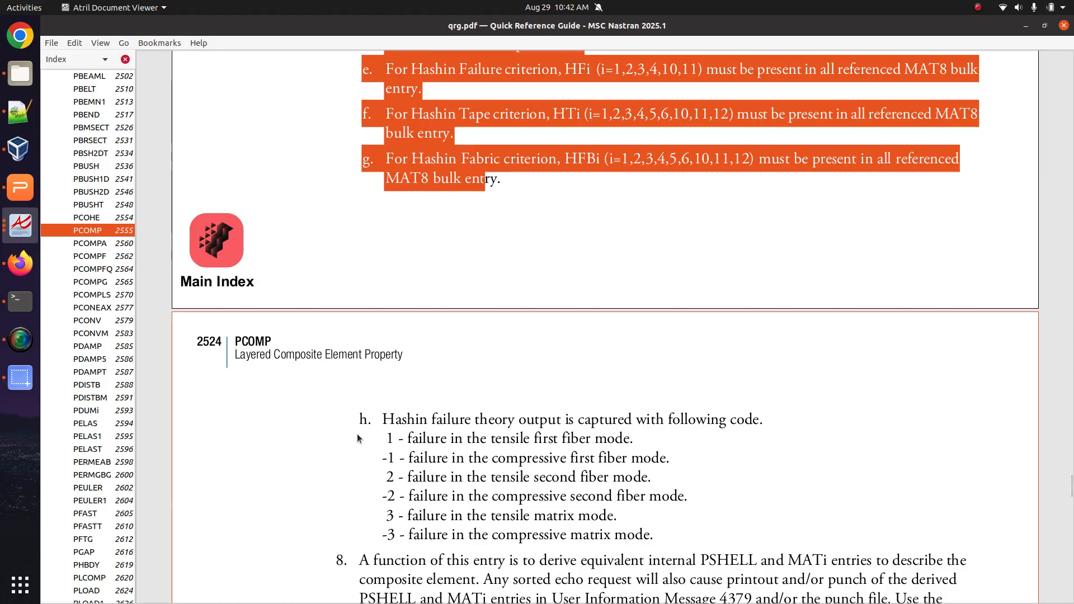
pyautogui.scroll(2, 358, 437)
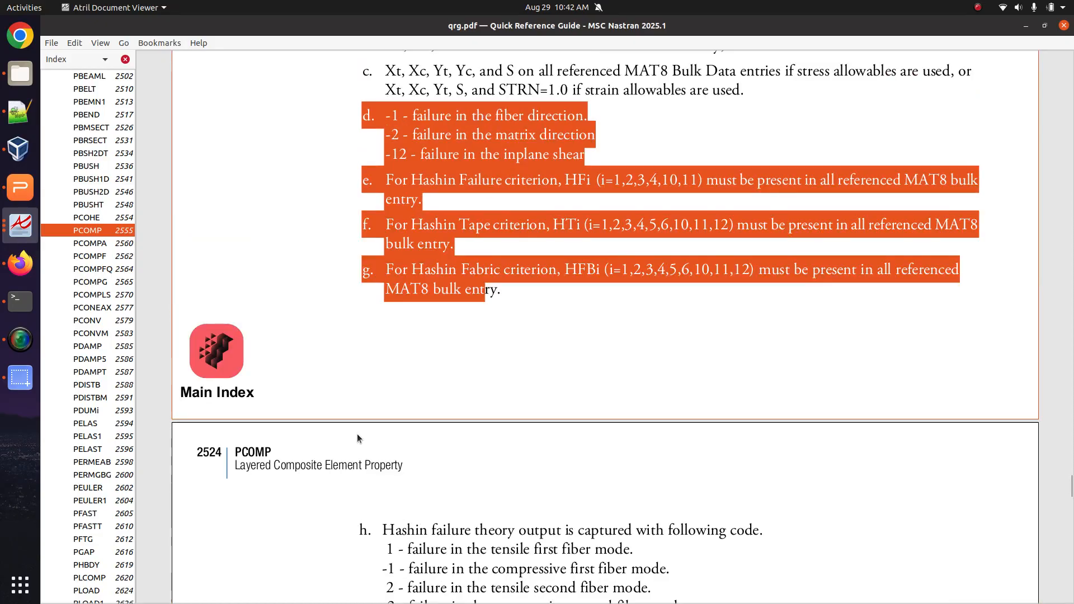
pyautogui.scroll(5, 357, 434)
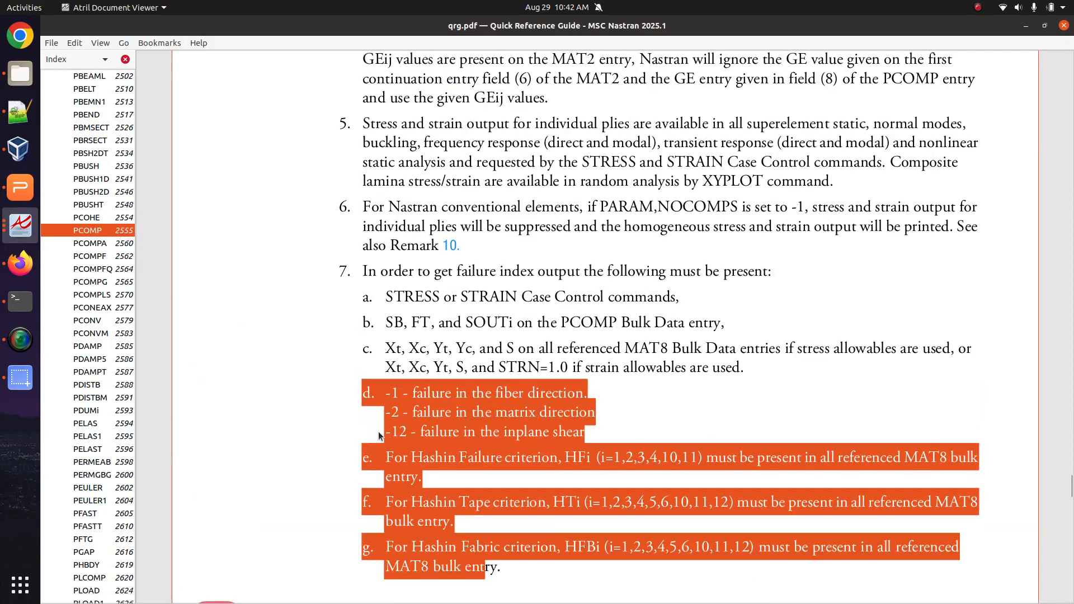
pyautogui.keyDown('ctrl'); pyautogui.scroll(4, 613, 350); pyautogui.keyUp('ctrl')
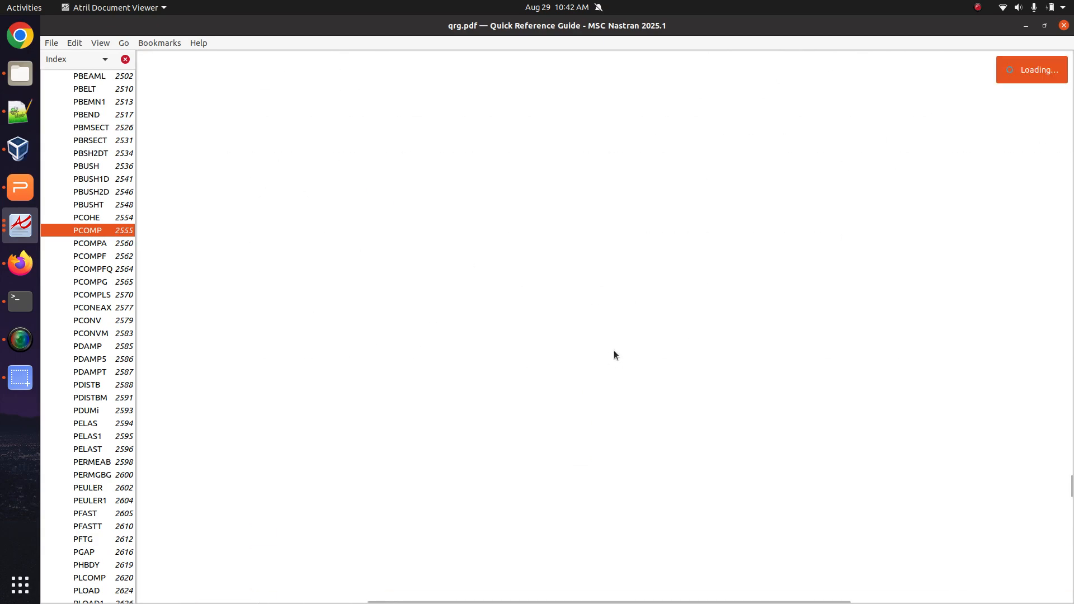
pyautogui.hscroll(-5, 357, 316)
pyautogui.moveTo(399, 297); pyautogui.dragTo(455, 410)
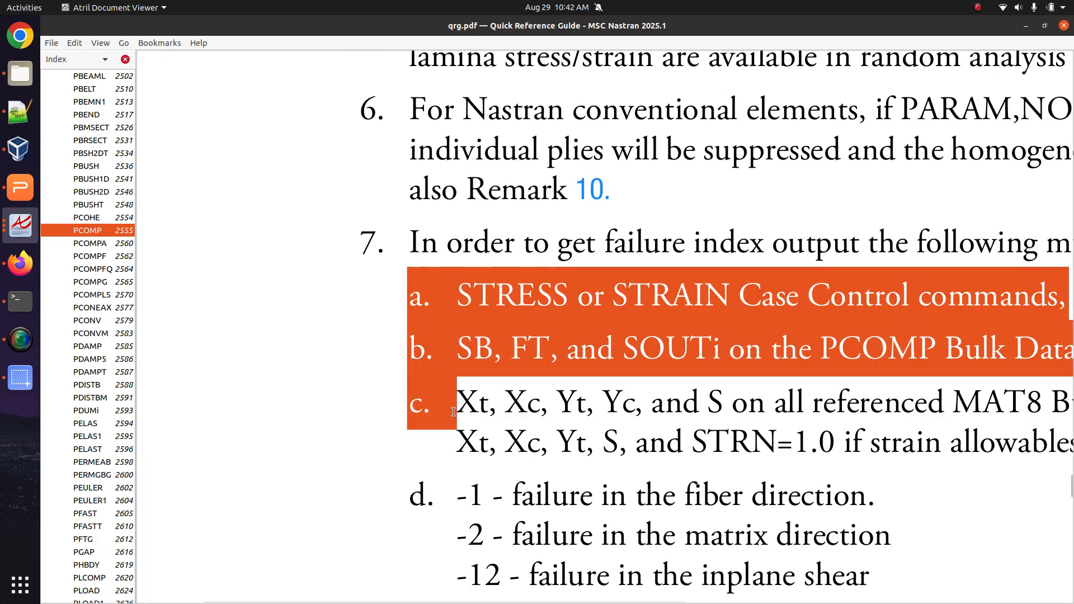
pyautogui.keyDown('ctrl'); pyautogui.scroll(-3, 451, 408); pyautogui.keyUp('ctrl')
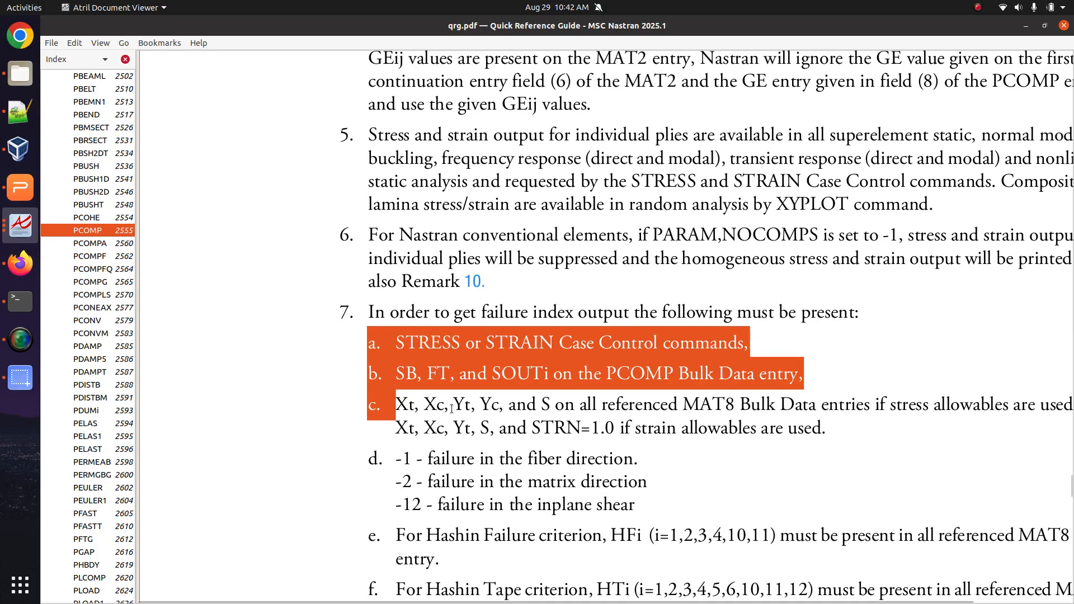
pyautogui.keyDown('ctrl'); pyautogui.scroll(1, 452, 409); pyautogui.keyUp('ctrl')
pyautogui.click(414, 379)
pyautogui.moveTo(896, 431); pyautogui.dragTo(408, 366)
# Type youtube into a new Firefox tab, then start a blank new 9 document in Notepad++.
pyautogui.click(20, 112)
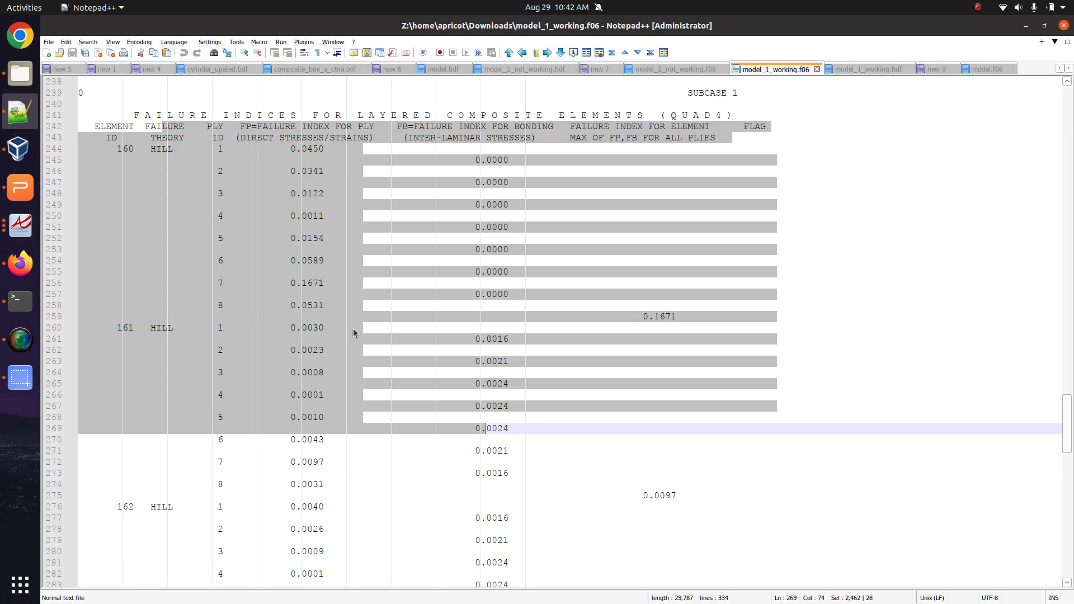
pyautogui.click(353, 328)
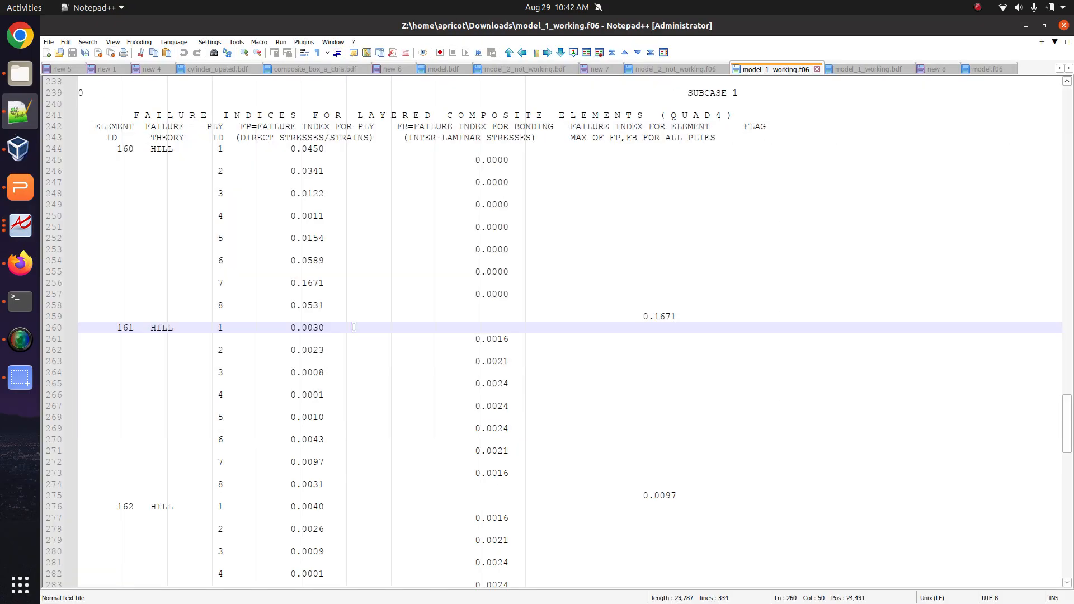
pyautogui.click(32, 272)
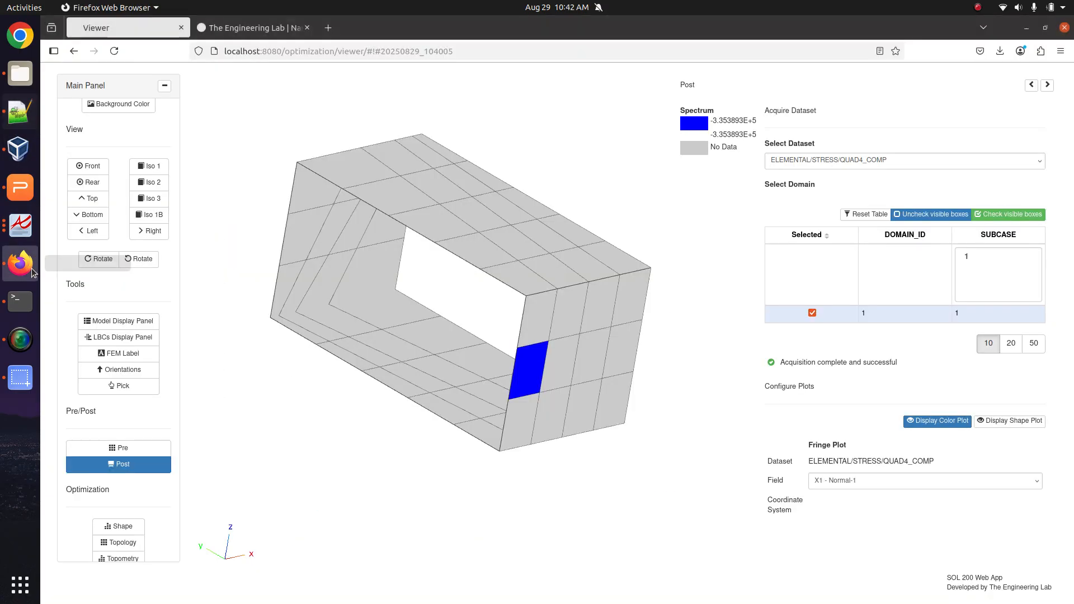
pyautogui.click(329, 30)
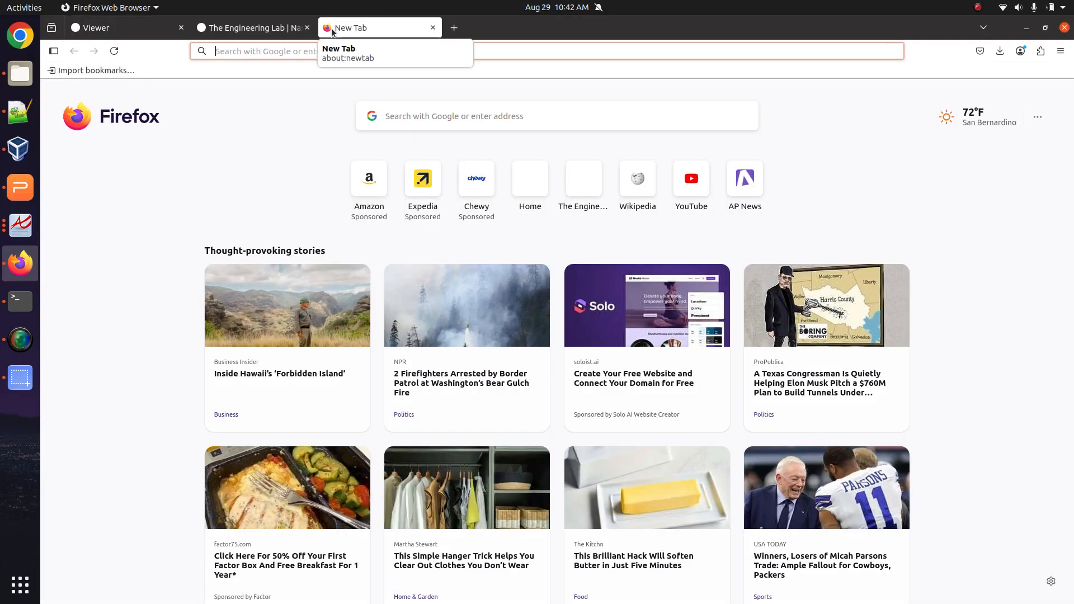
pyautogui.write('youtube')
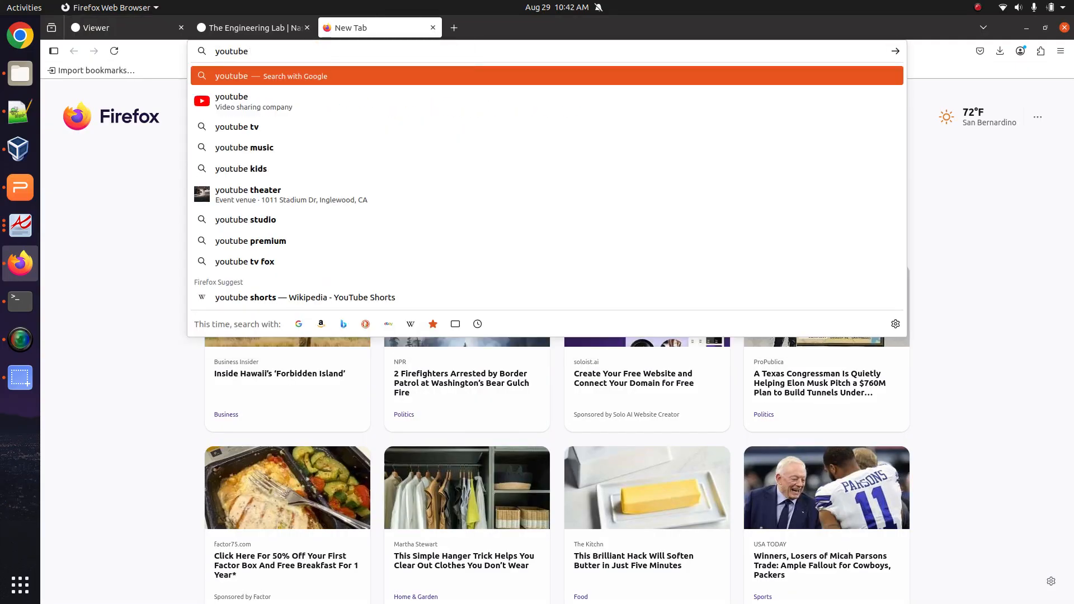
pyautogui.click(20, 112)
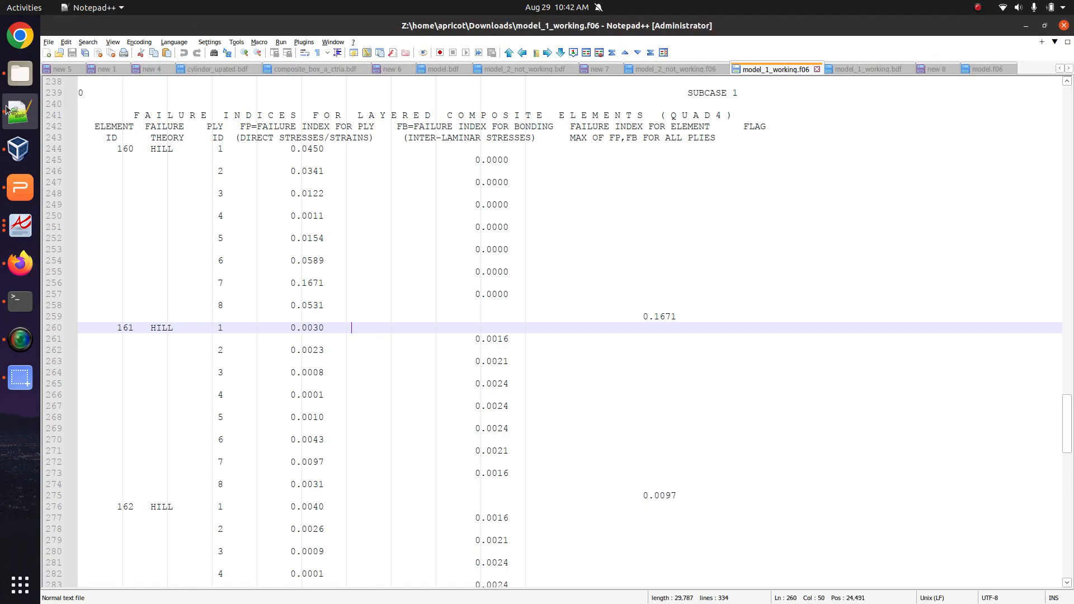
pyautogui.click(47, 53)
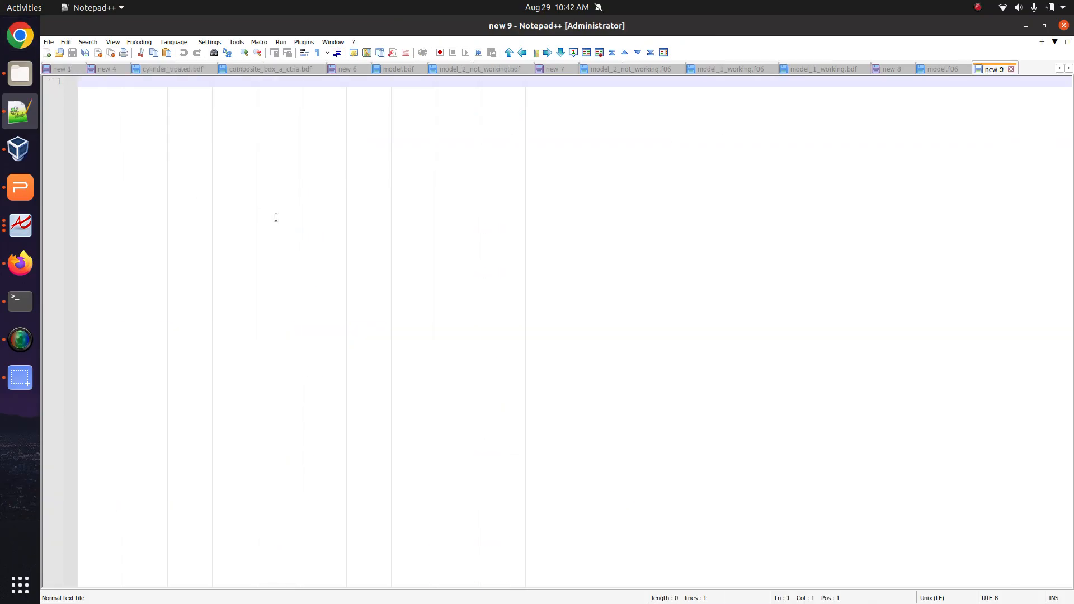
# Type the heading '3 Video Tutorials' and topic 1) How to define a PCOMP entry.
pyautogui.write('3 Vid')
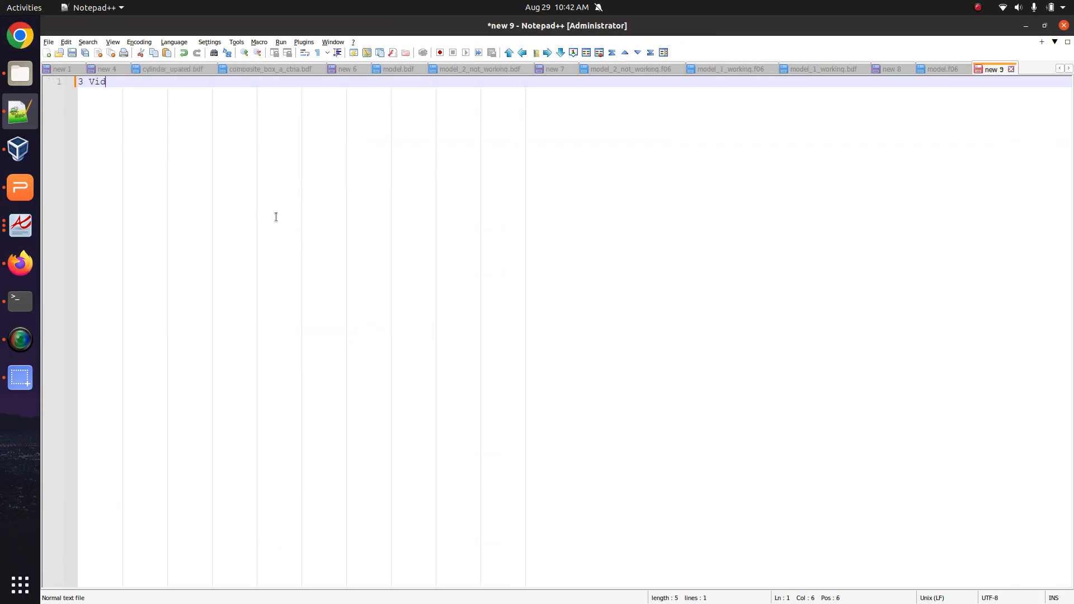
pyautogui.write('eo Tutorials')
pyautogui.press('Return')
pyautogui.press('Return')
pyautogui.press('Return')
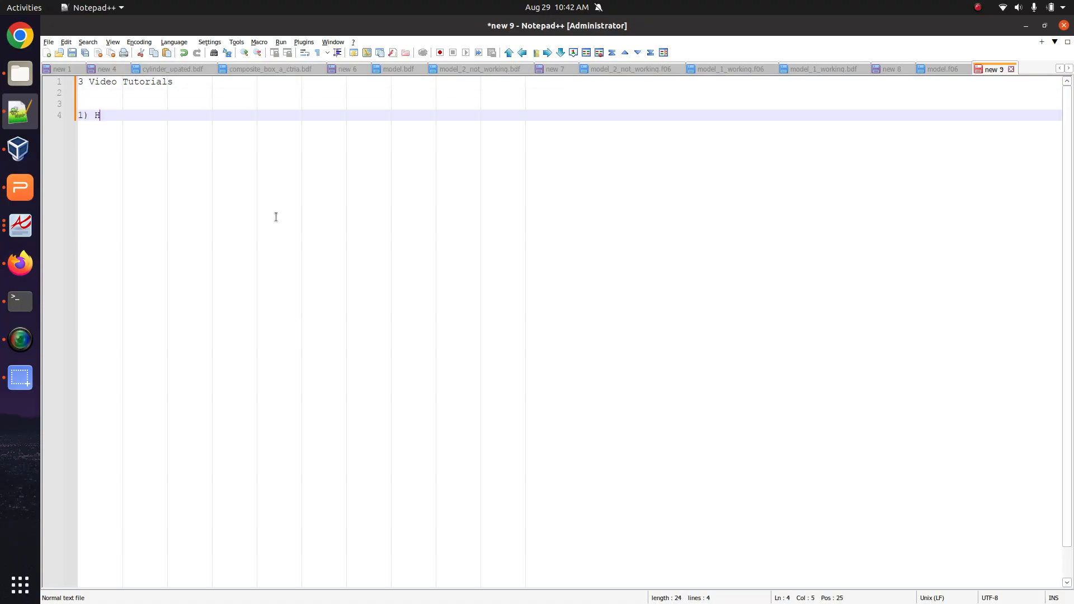
pyautogui.write('1) How to define a PCOMP entry')
pyautogui.press('Return')
pyautogui.press('Return')
# Add topic 2) How to define the zero degree direction of the laminate.
pyautogui.write('2')
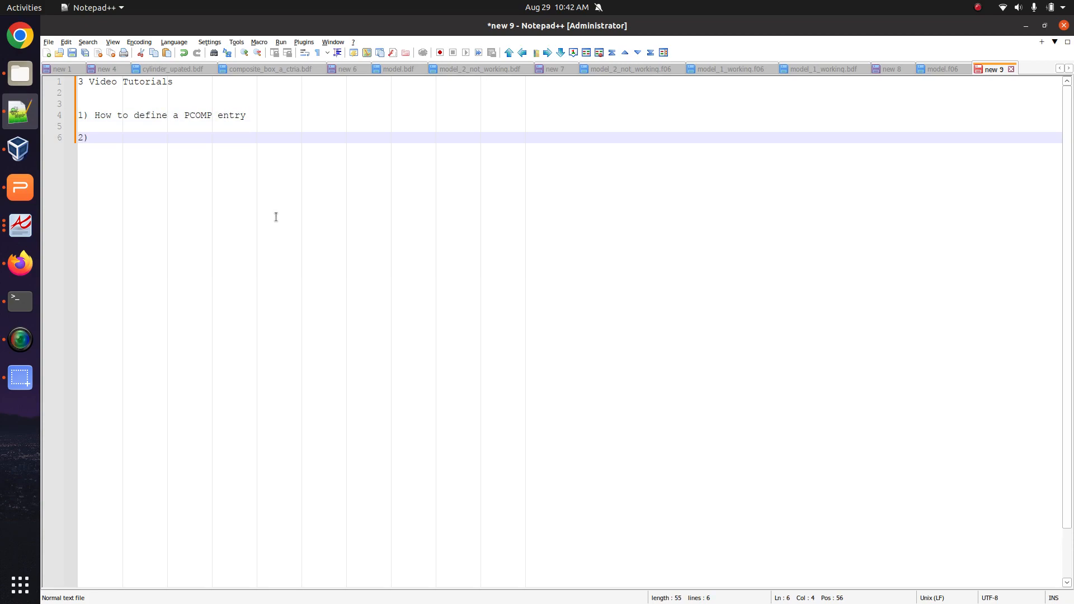
pyautogui.write(') How to define the zero-')
pyautogui.press('BackSpace')
pyautogui.write('degre')
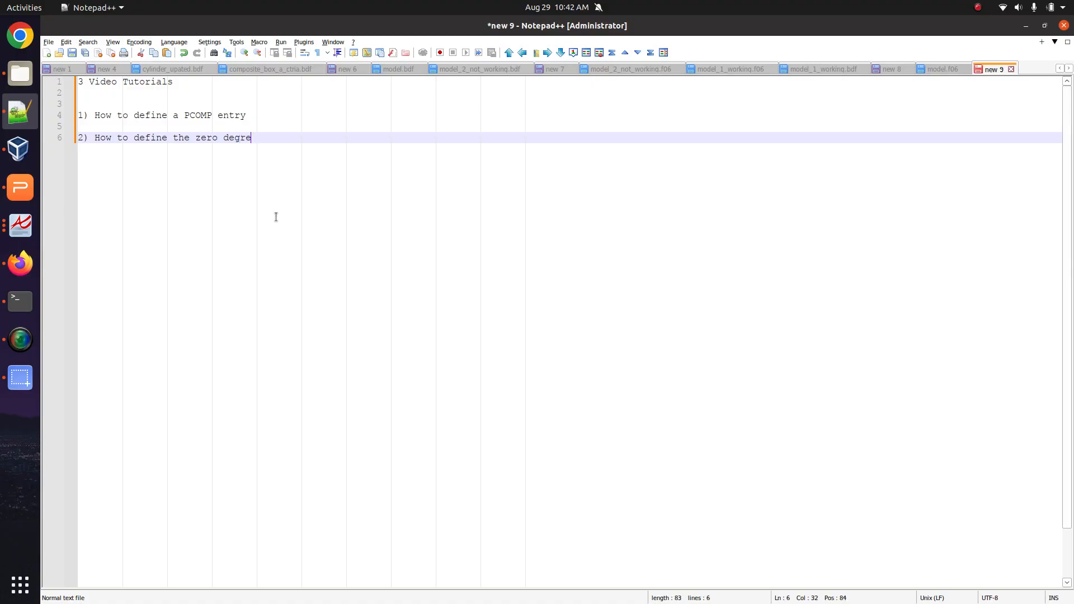
pyautogui.write('e direction of the lamina')
pyautogui.press('BackSpace')
pyautogui.press('BackSpace')
pyautogui.press('BackSpace')
pyautogui.press('BackSpace')
pyautogui.write('aminate')
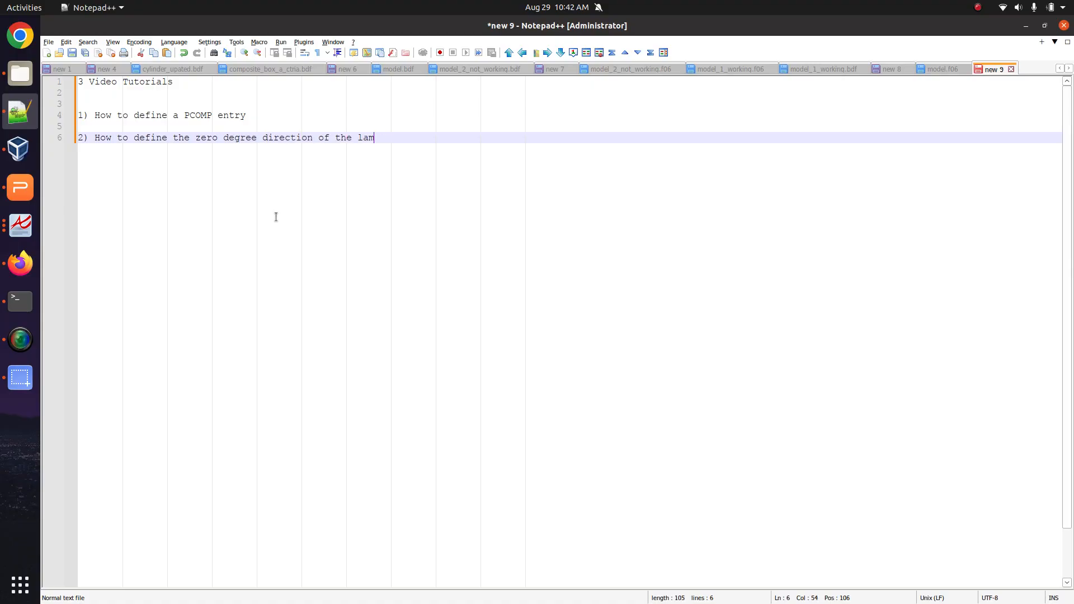
# Add topic 3) How to output failure indices.
pyautogui.press('Return')
pyautogui.press('Return')
pyautogui.write('3)')
pyautogui.press('Return')
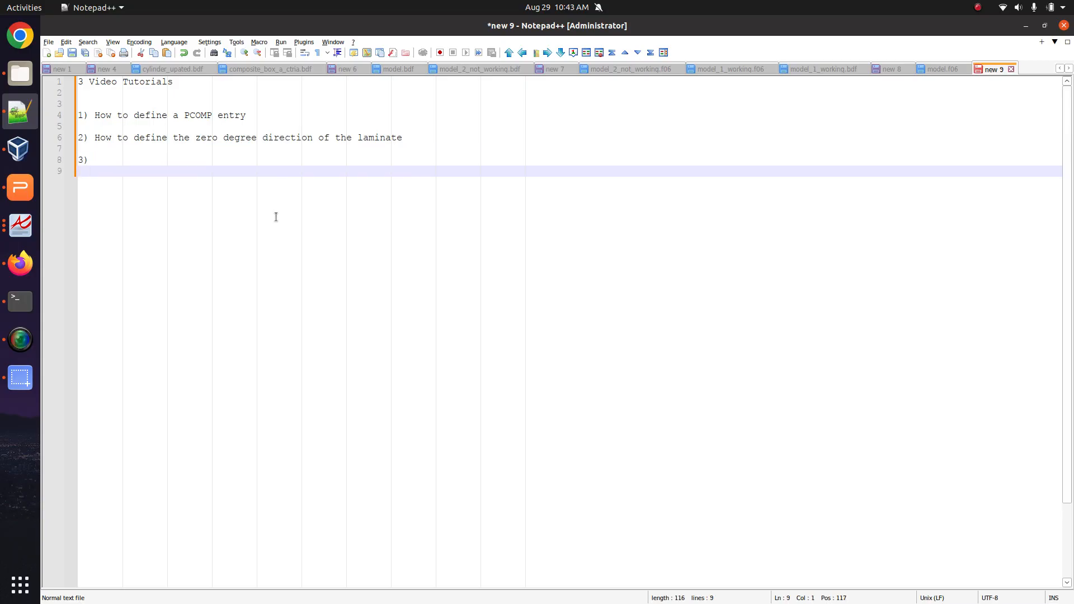
pyautogui.click(203, 158)
pyautogui.write('F')
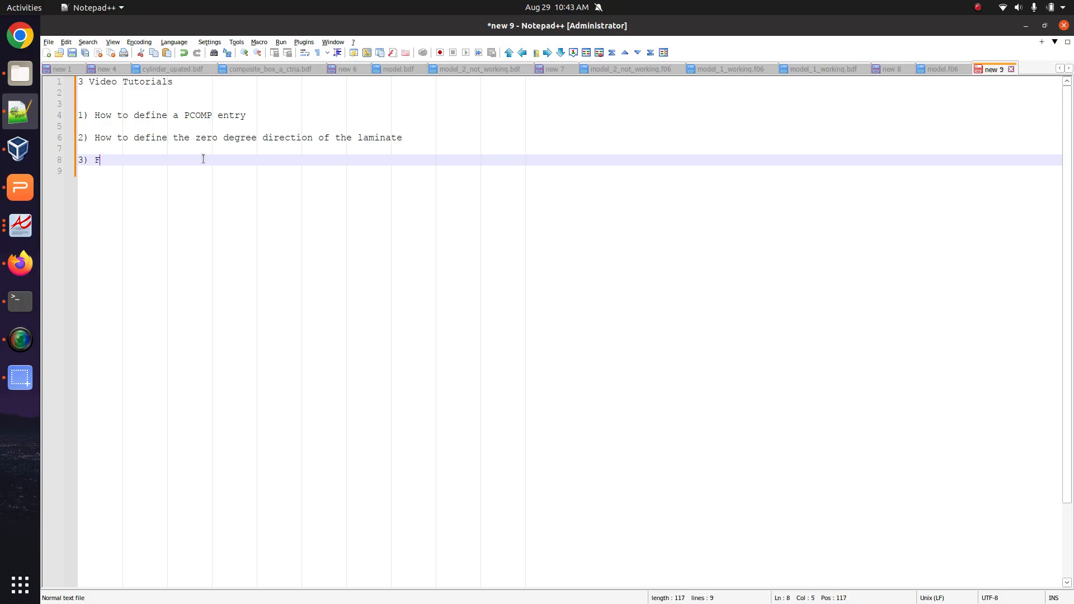
pyautogui.write('ailure')
pyautogui.press('BackSpace')
pyautogui.press('BackSpace')
pyautogui.press('BackSpace')
pyautogui.press('BackSpace')
pyautogui.press('BackSpace')
pyautogui.write('How to def')
pyautogui.press('BackSpace')
pyautogui.press('BackSpace')
pyautogui.press('BackSpace')
pyautogui.write('output failure indic')
pyautogui.press('Return')
pyautogui.press('Return')
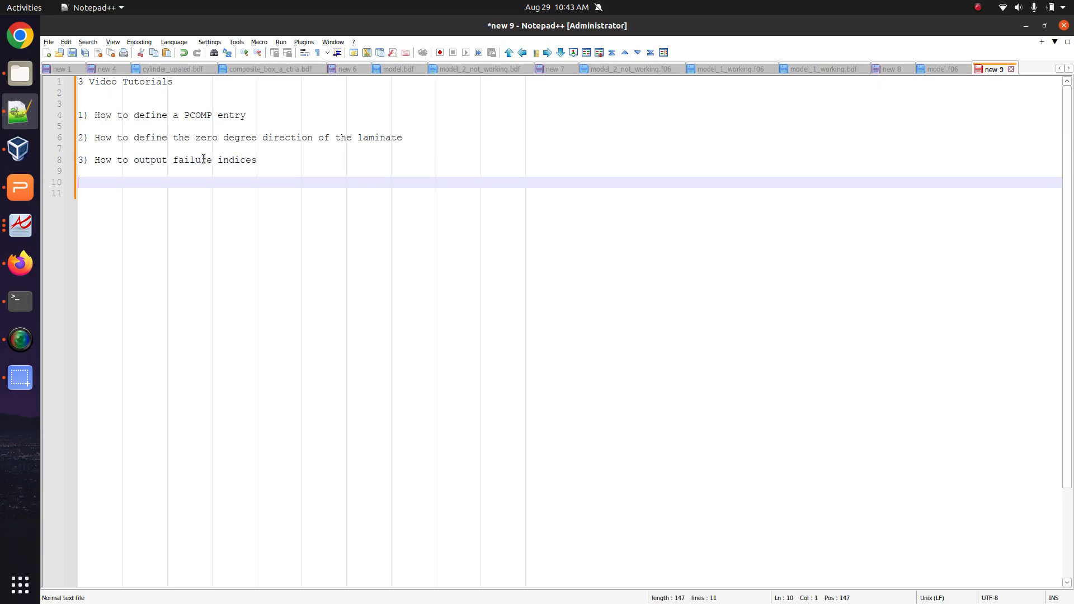
pyautogui.scroll(3, 228, 233)
pyautogui.tripleClick(197, 217)
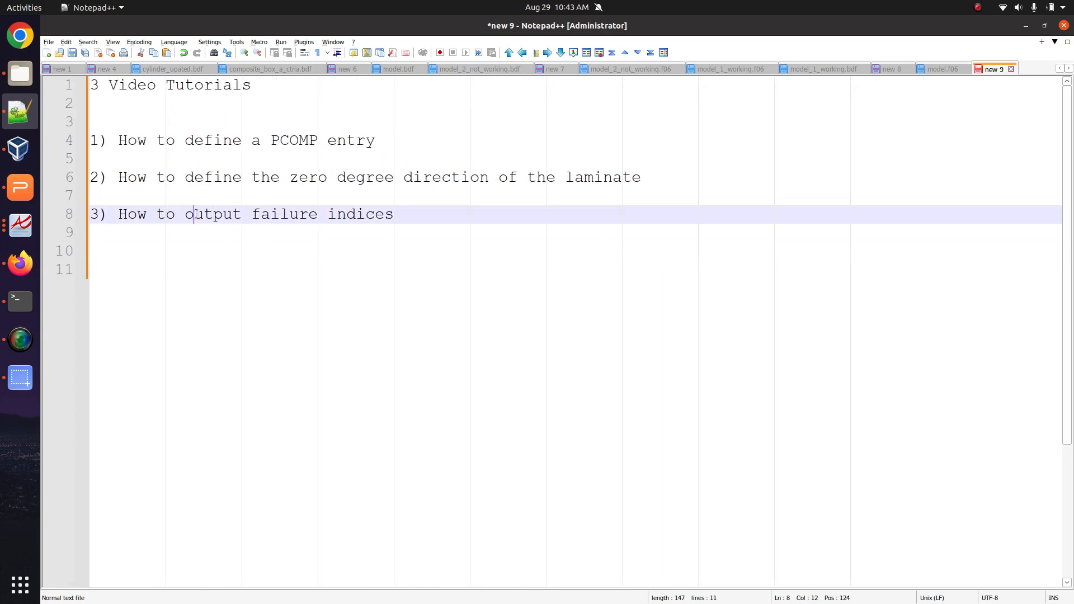
pyautogui.click(197, 217)
pyautogui.click(223, 261)
# Search 'youtube the-engineerin-lab' in Firefox and open The Engineering Lab channel.
pyautogui.click(20, 263)
pyautogui.write('youtube ')
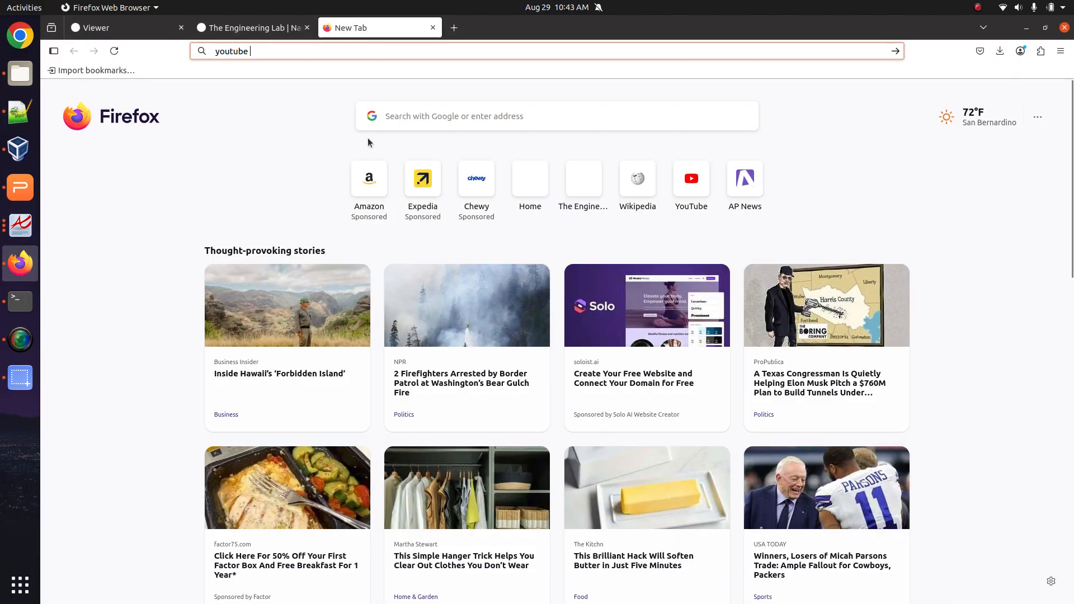
pyautogui.write('the-engineer')
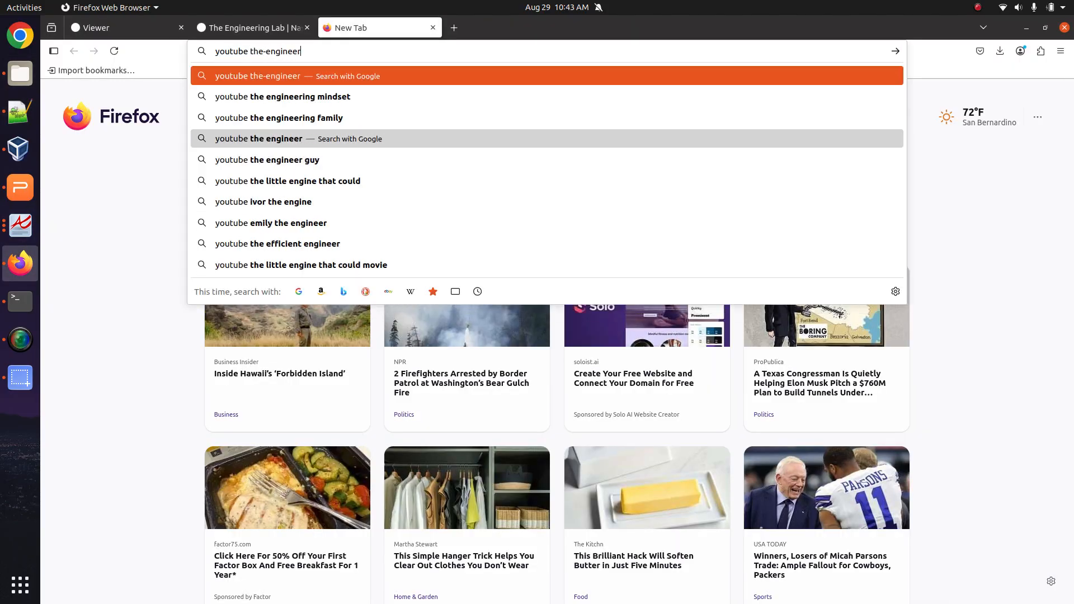
pyautogui.write('in-lab')
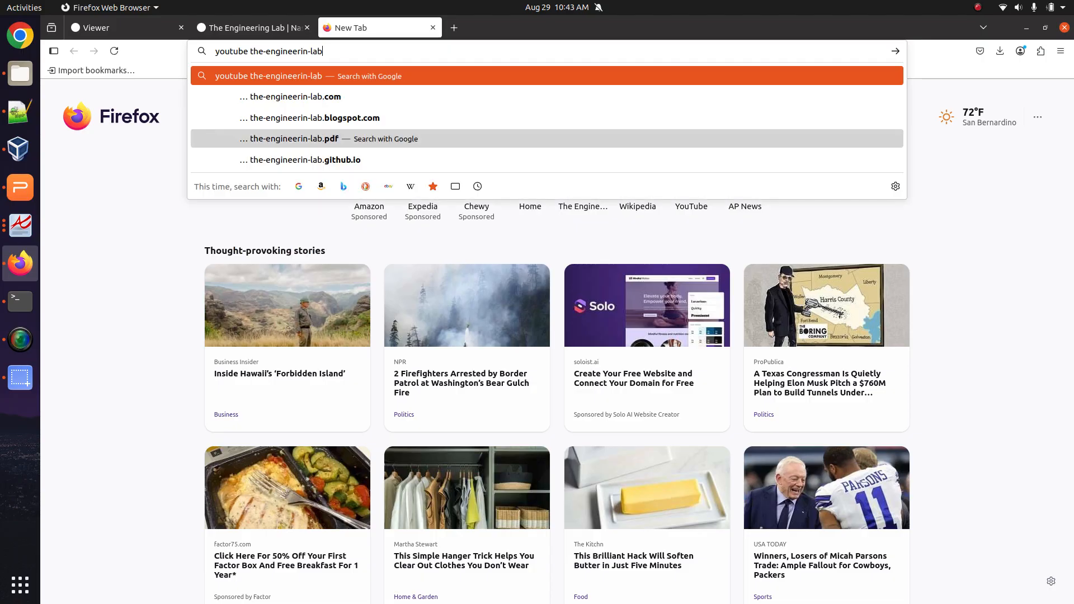
pyautogui.press('Return')
pyautogui.click(235, 229)
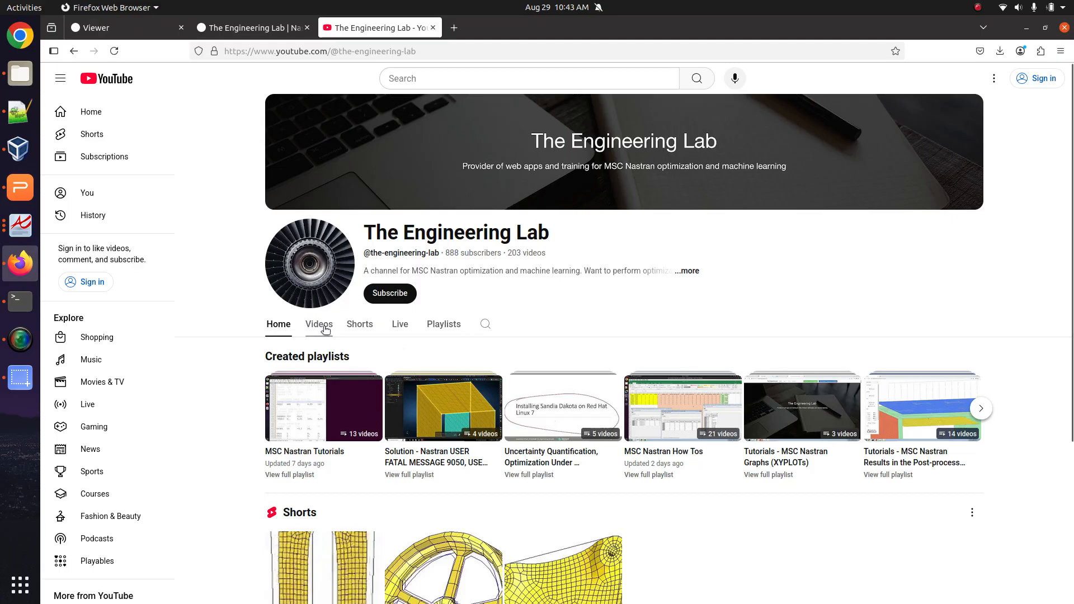
# Search the channel for pcomp videos and scroll through the results.
pyautogui.click(485, 324)
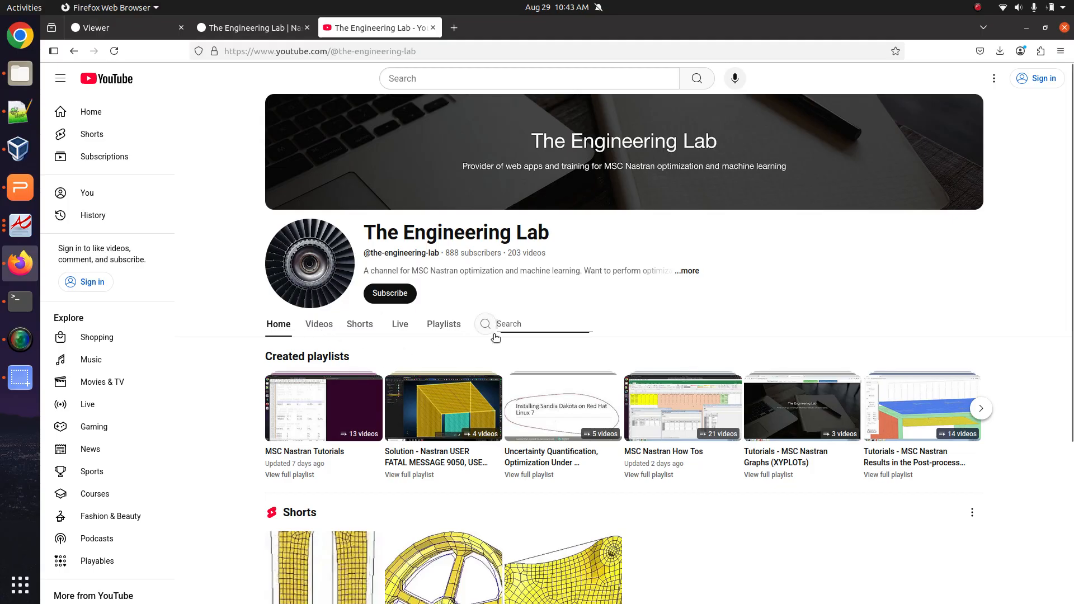
pyautogui.write('pcomp')
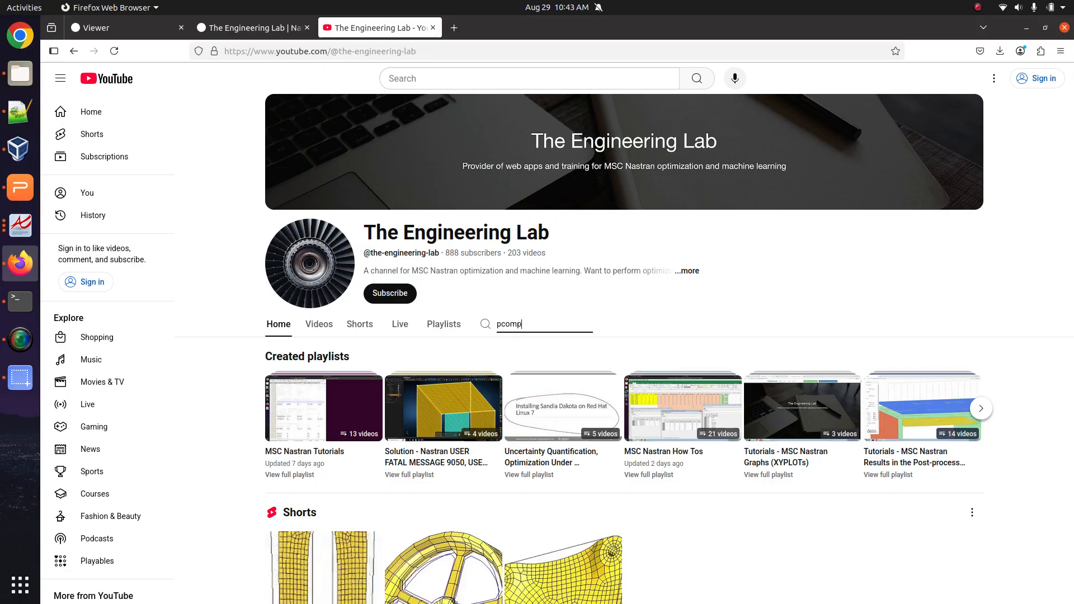
pyautogui.press('Return')
pyautogui.scroll(-3, 302, 481)
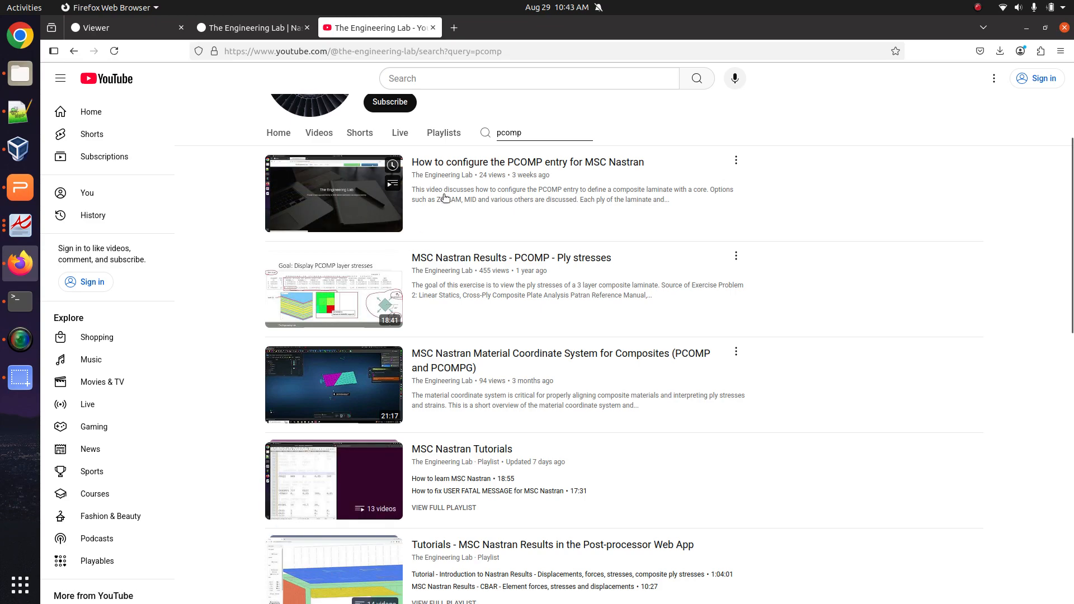
# Append 'for the PCOMP entry' to the end of topic 3.
pyautogui.click(20, 112)
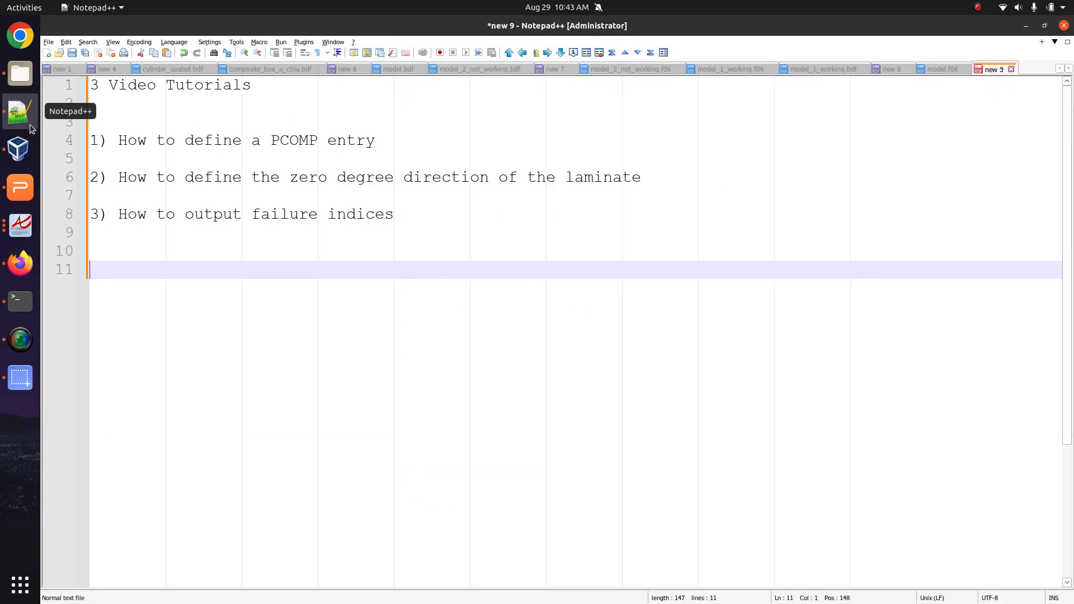
pyautogui.moveTo(283, 240); pyautogui.dragTo(96, 186)
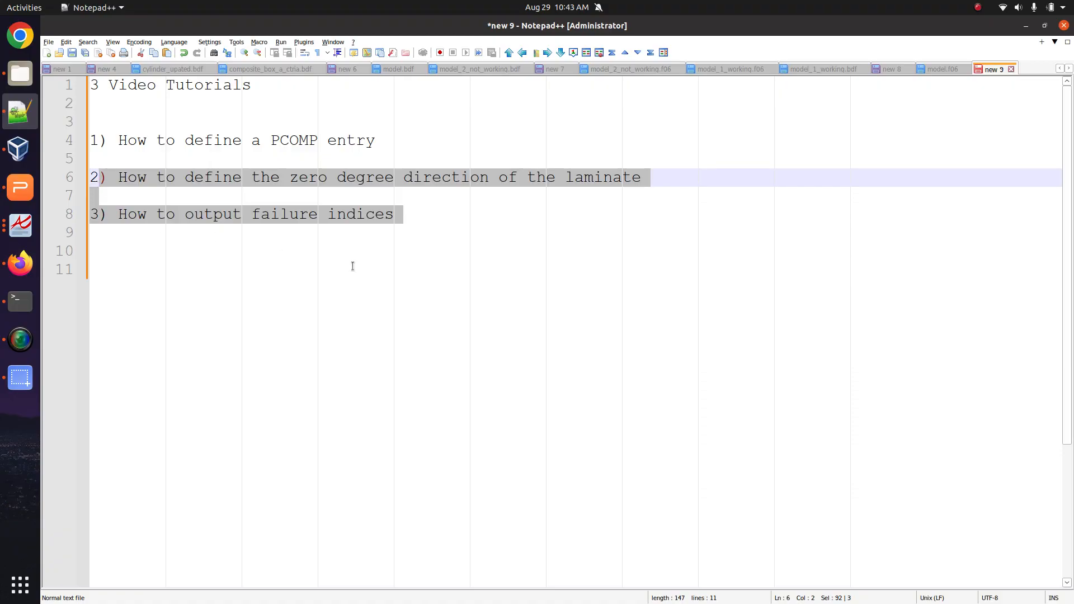
pyautogui.click(427, 222)
pyautogui.write('m for')
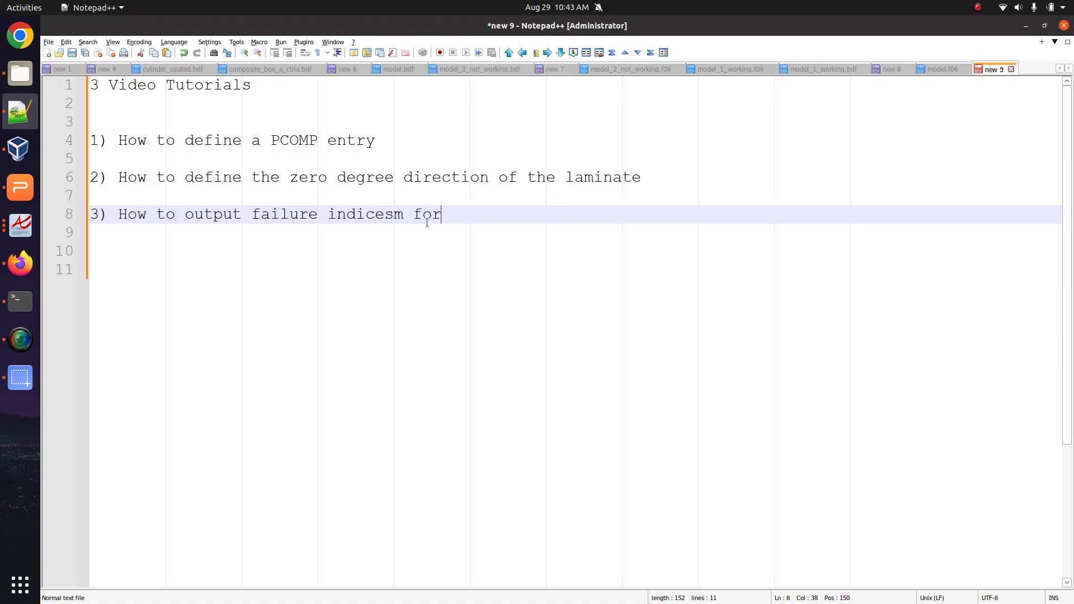
pyautogui.write(' the PCOMP en')
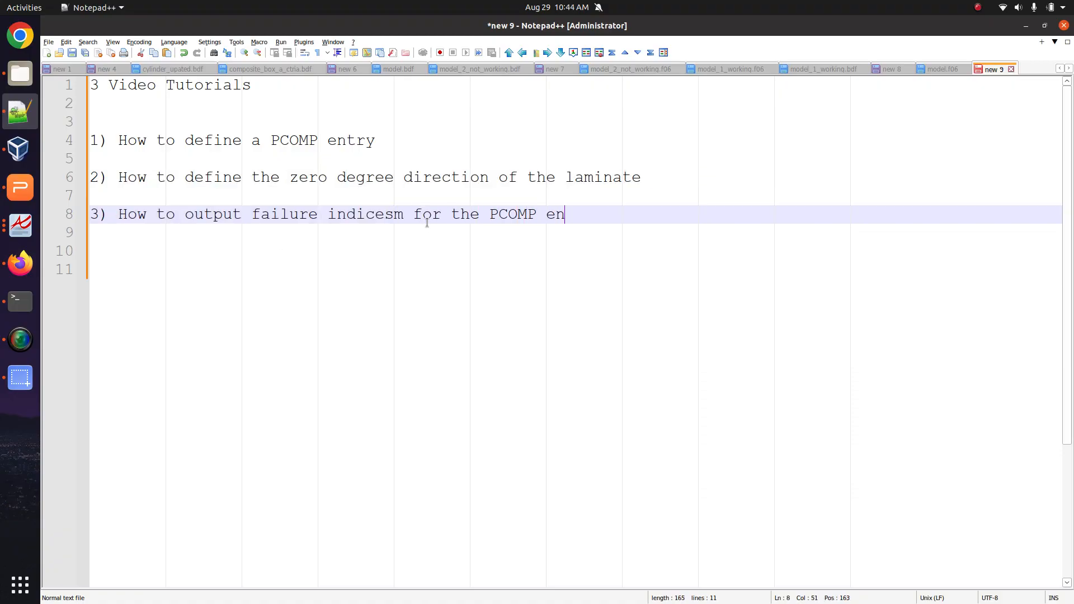
pyautogui.write('try')
pyautogui.press('Down')
# End topic 2 with 'for the PCOMP entry', then show The Engineering Lab tab in Firefox.
pyautogui.press('Up')
pyautogui.press('Up')
pyautogui.press('Up')
pyautogui.press('End')
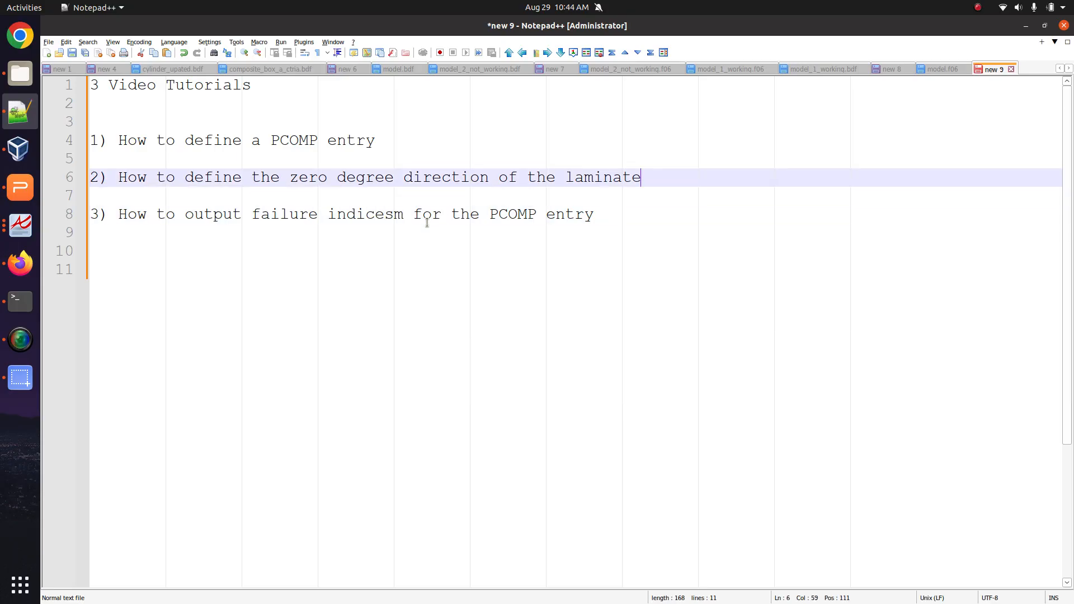
pyautogui.write('for PCOMP entries')
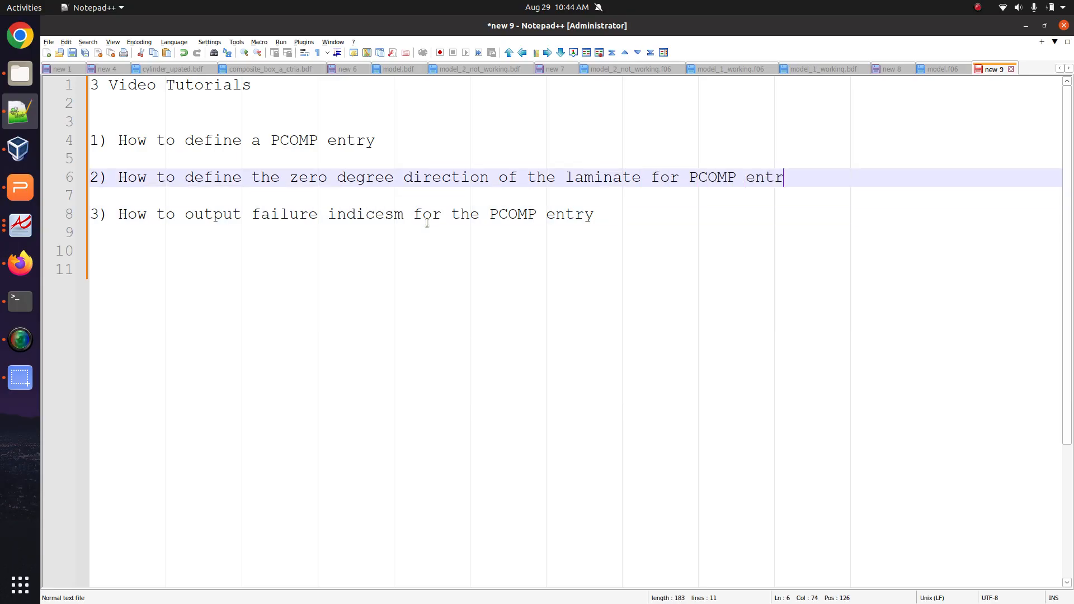
pyautogui.press('BackSpace')
pyautogui.press('BackSpace')
pyautogui.press('BackSpace')
pyautogui.press('BackSpace')
pyautogui.press('BackSpace')
pyautogui.press('BackSpace')
pyautogui.press('BackSpace')
pyautogui.press('BackSpace')
pyautogui.press('BackSpace')
pyautogui.press('BackSpace')
pyautogui.press('BackSpace')
pyautogui.press('BackSpace')
pyautogui.press('BackSpace')
pyautogui.write('the PCOMP entry')
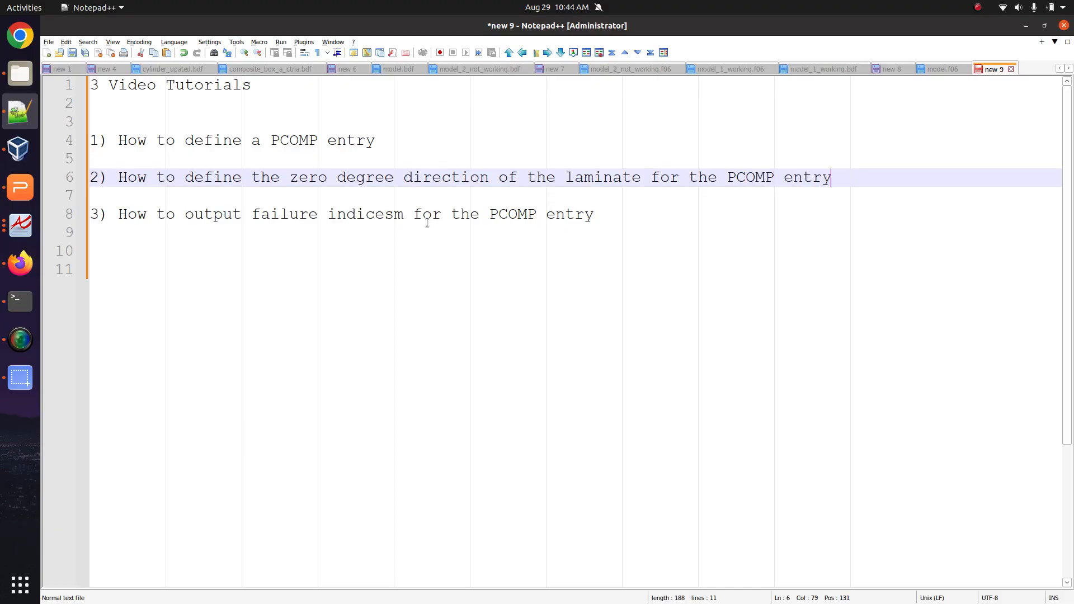
pyautogui.click(20, 263)
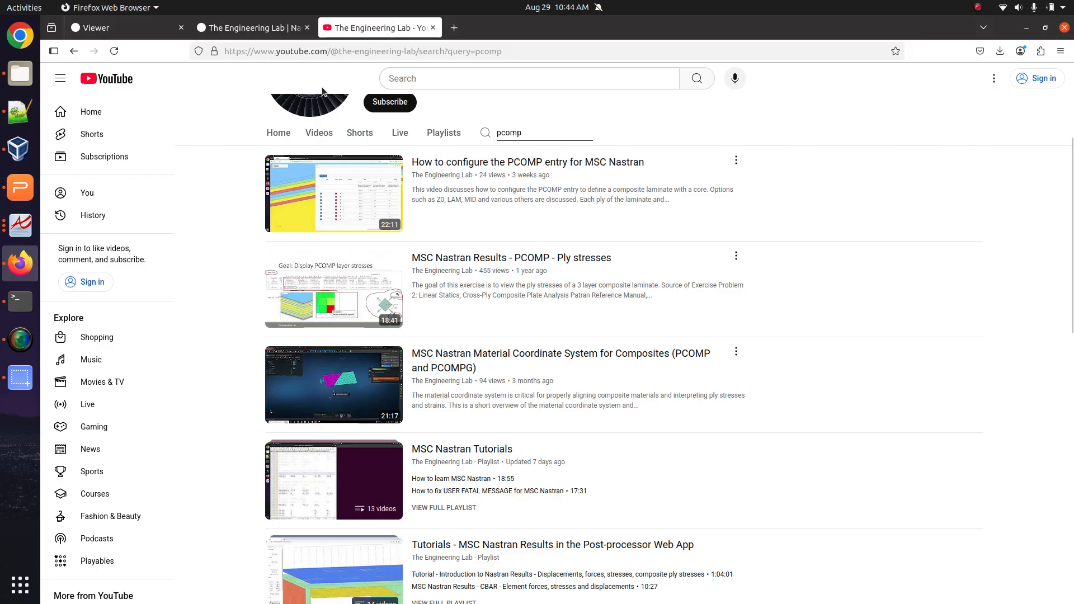
pyautogui.click(223, 29)
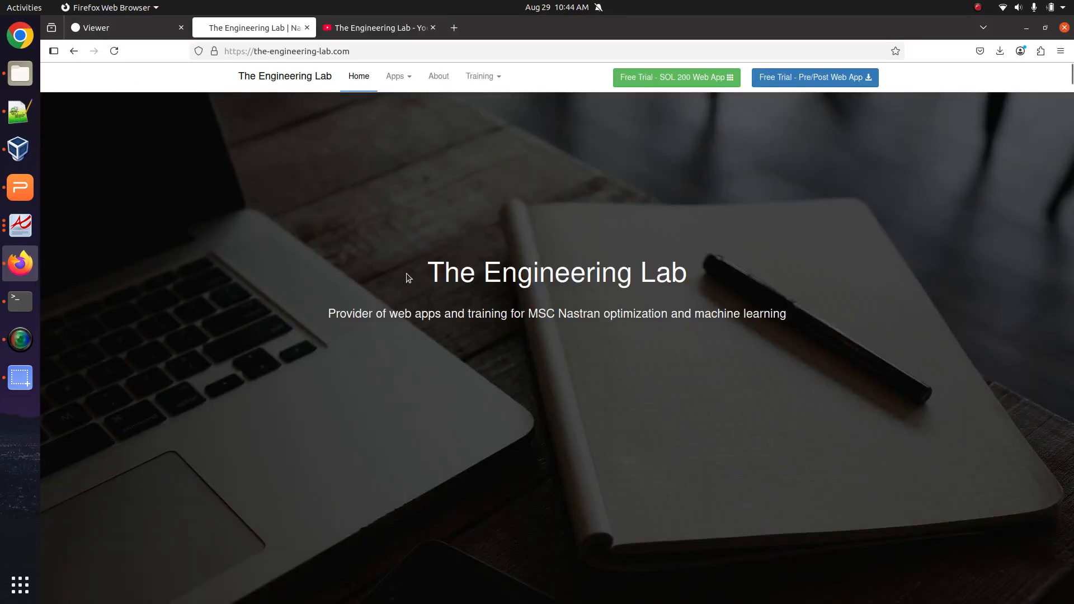